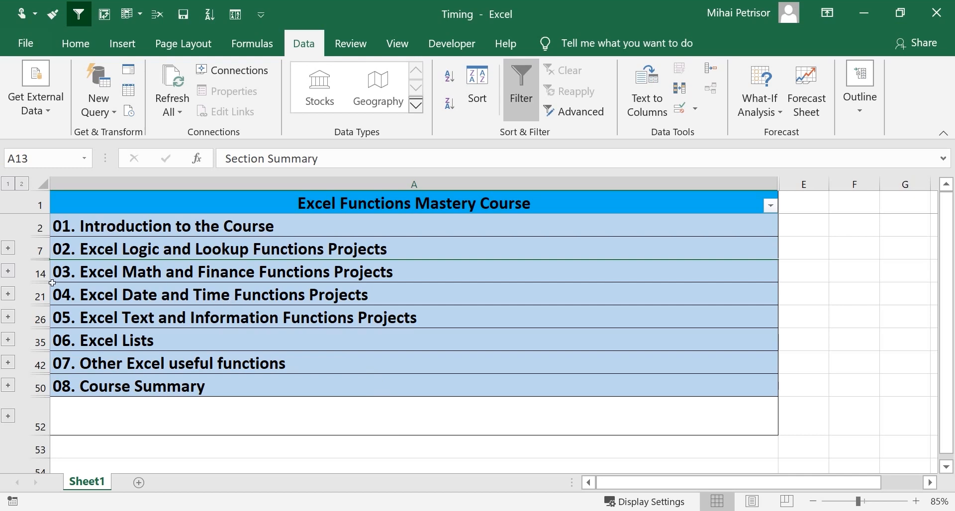
Step: Review the grouped lesson rows under course sections 02, 03 and 04, collapsing each group again after viewing
{"action": "left_click", "coordinate": [8, 271]}
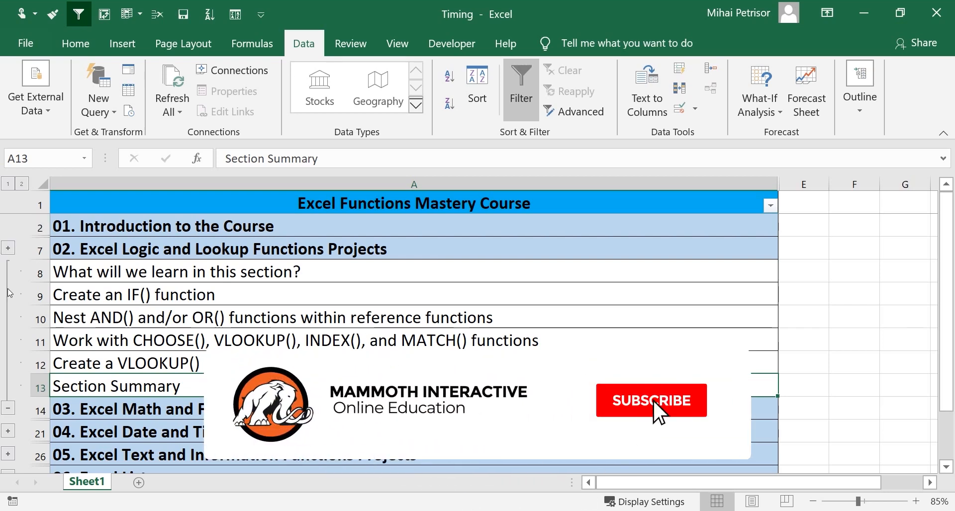
{"action": "left_click", "coordinate": [8, 408]}
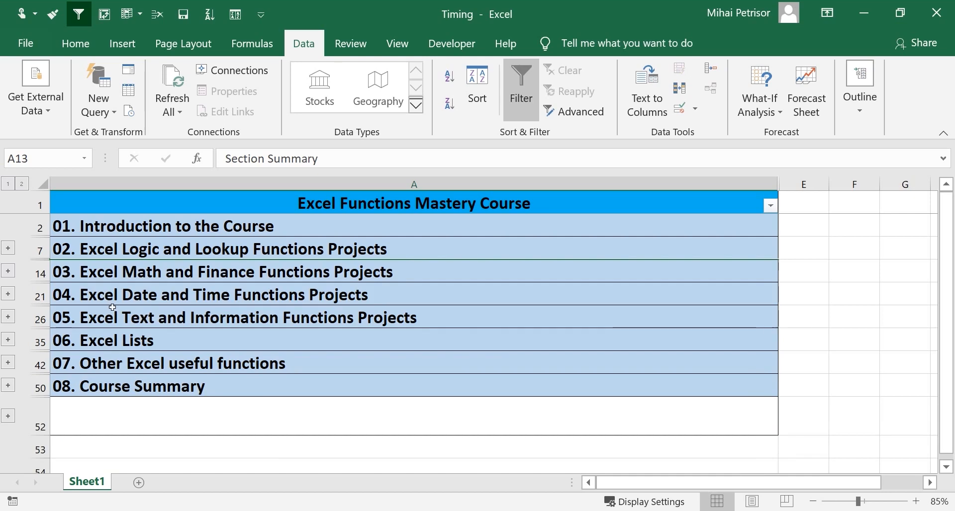
{"action": "left_click", "coordinate": [8, 294]}
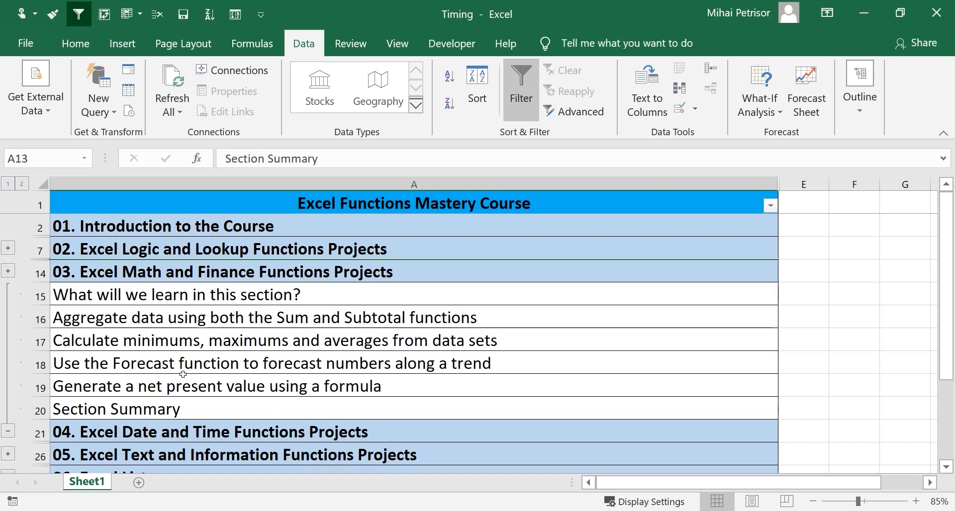
{"action": "left_click", "coordinate": [195, 345]}
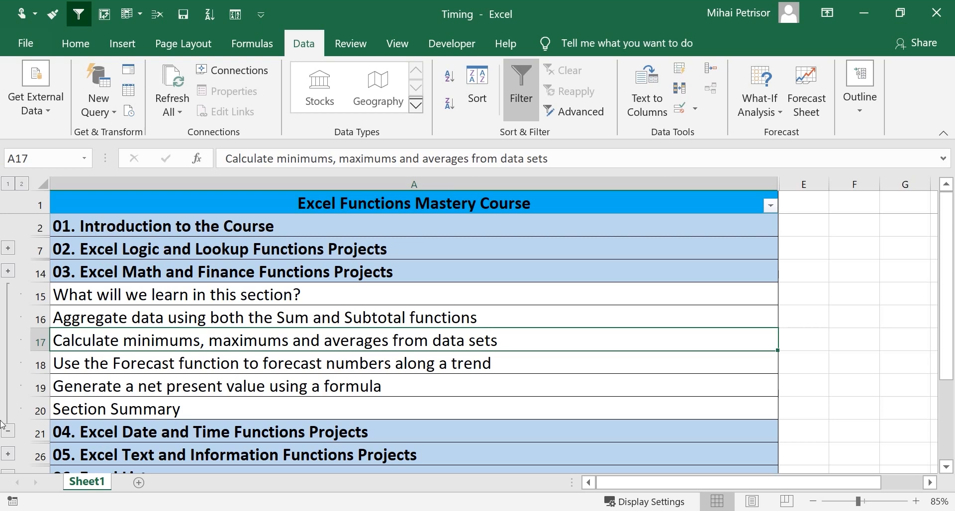
{"action": "left_click", "coordinate": [11, 434]}
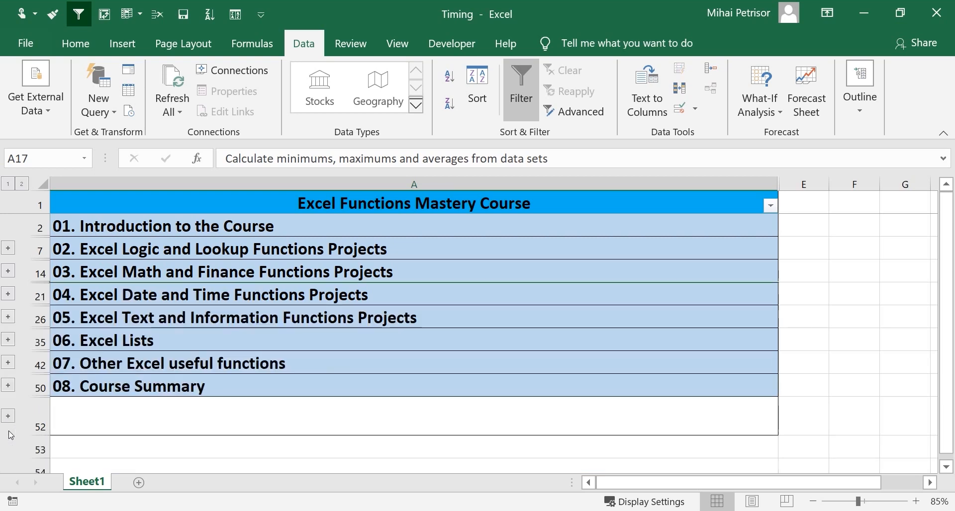
{"action": "left_click", "coordinate": [8, 317]}
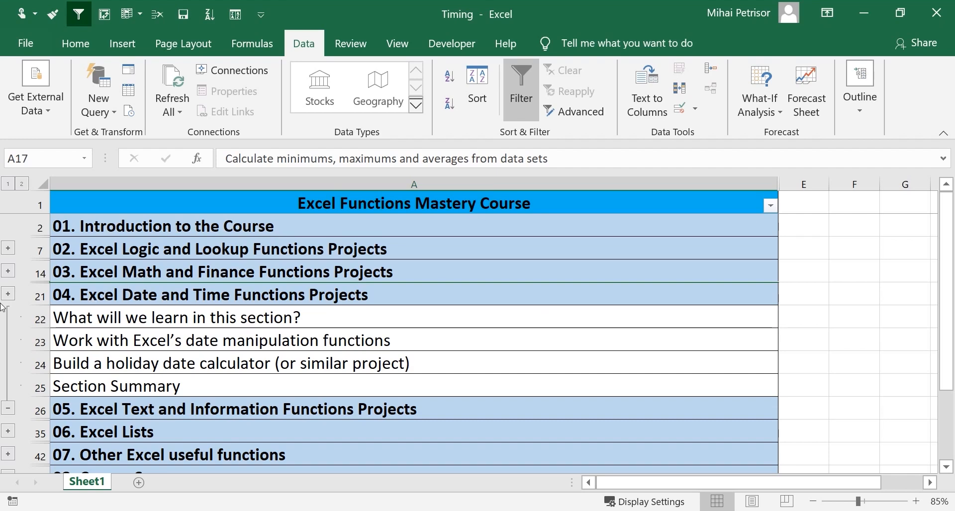
{"action": "left_click", "coordinate": [8, 411]}
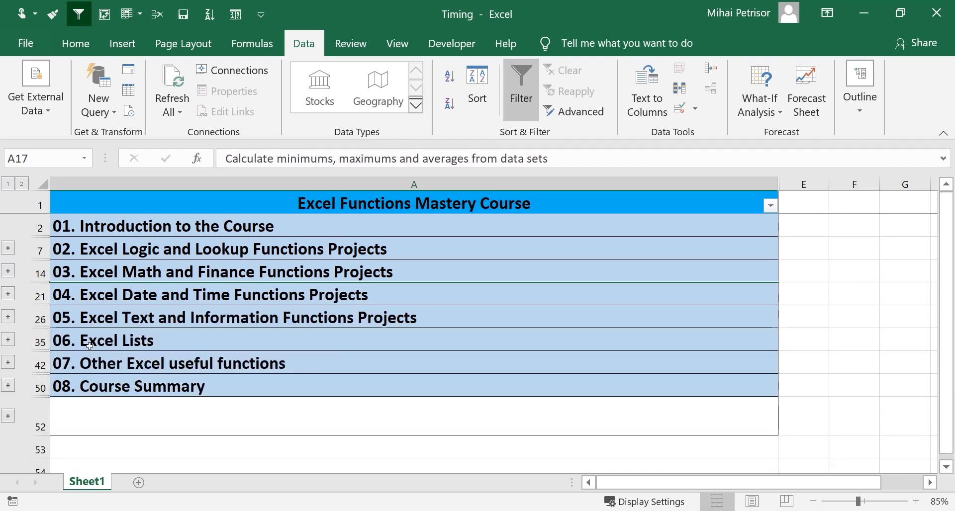
Step: Review the grouped lesson rows under course sections 05, 06 and 07, collapsing each group again after viewing
{"action": "left_click", "coordinate": [8, 340]}
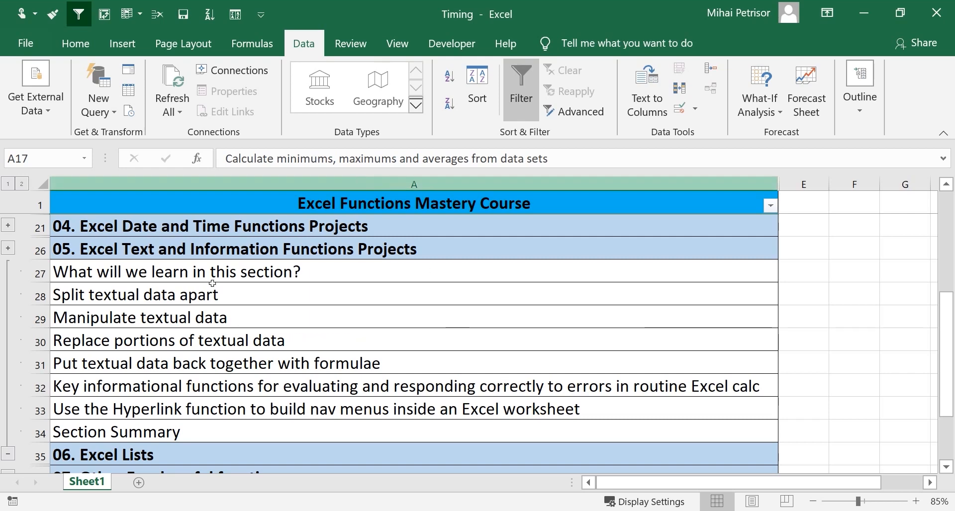
{"action": "left_click", "coordinate": [8, 454]}
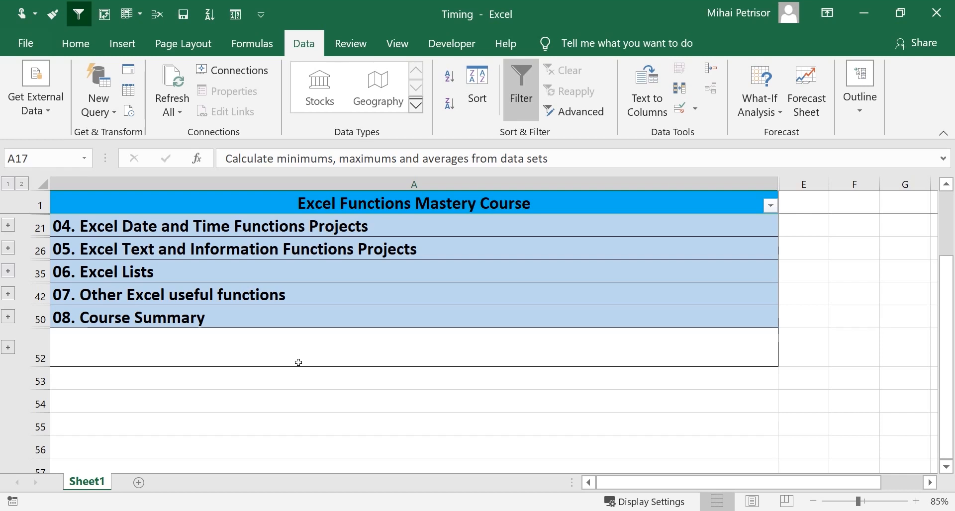
{"action": "left_click", "coordinate": [8, 294]}
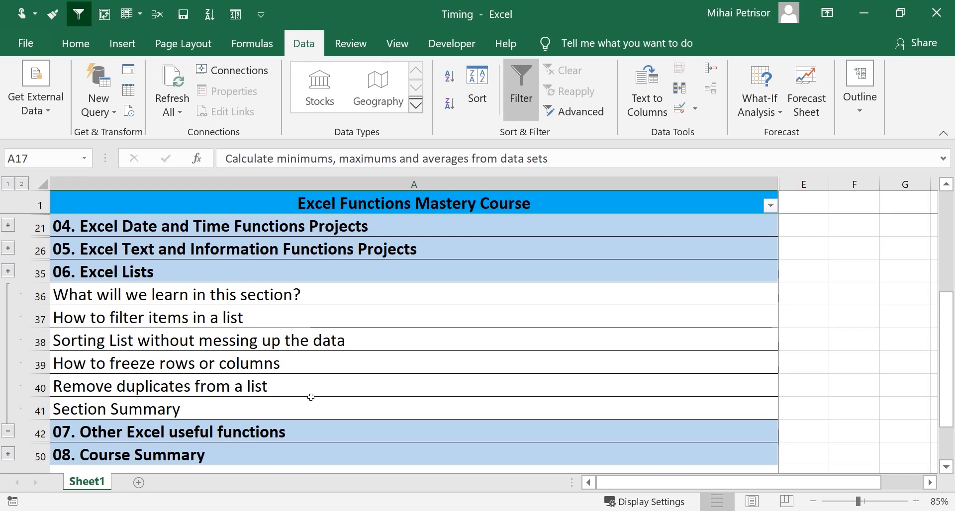
{"action": "left_click", "coordinate": [8, 431]}
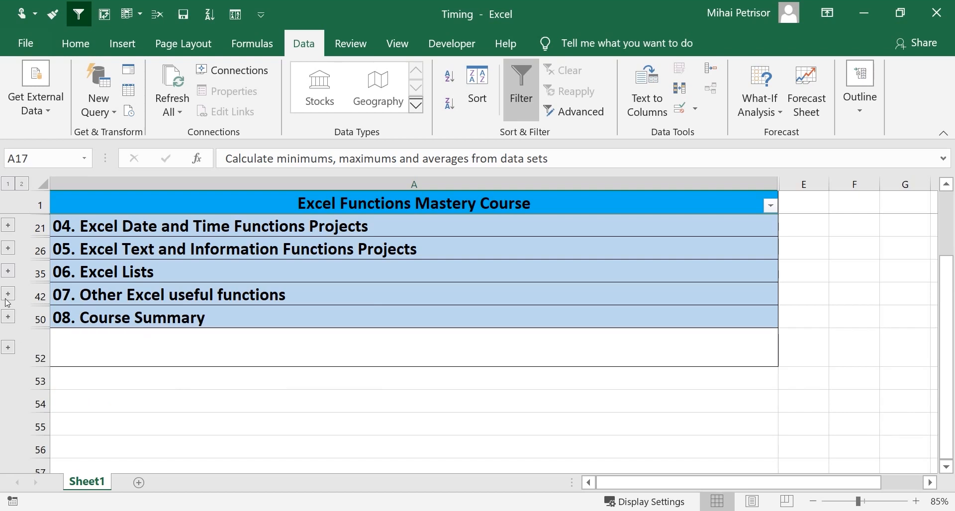
{"action": "left_click", "coordinate": [8, 317]}
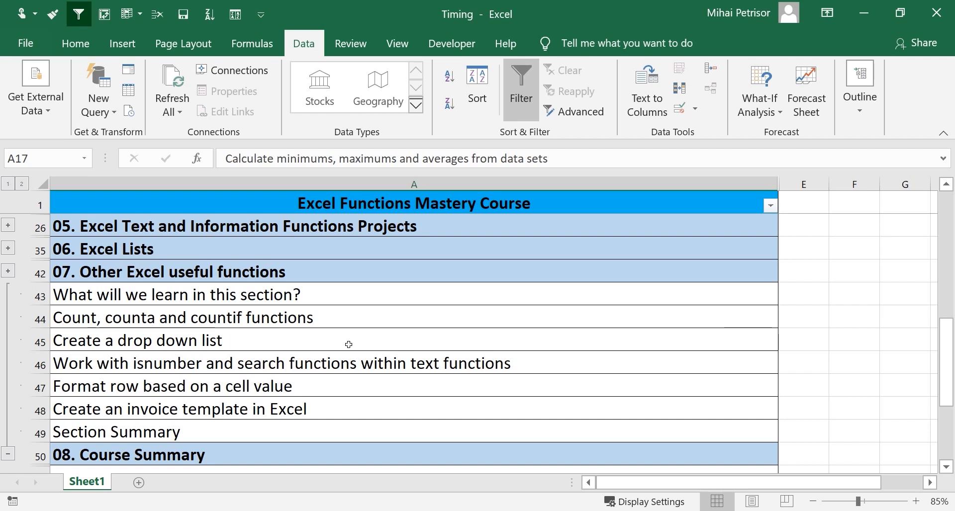
{"action": "left_click", "coordinate": [348, 344]}
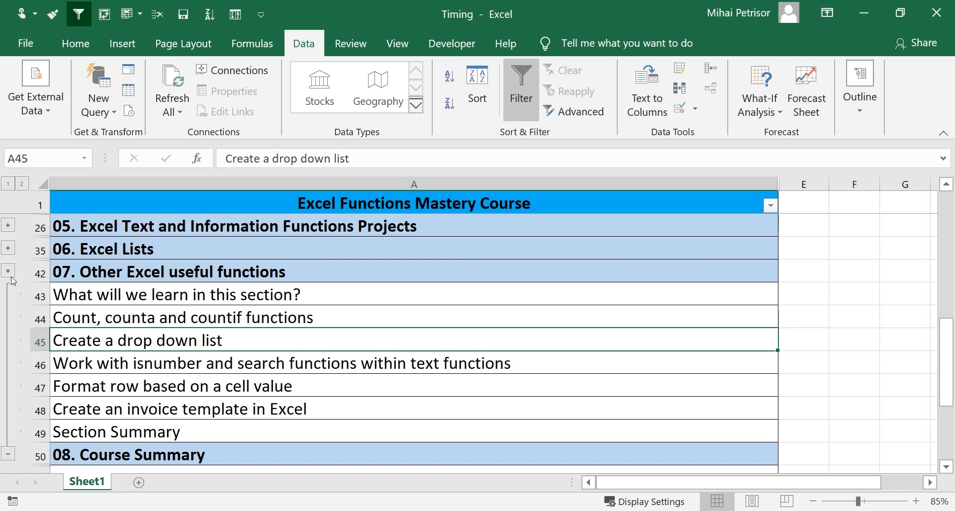
{"action": "left_click", "coordinate": [14, 458]}
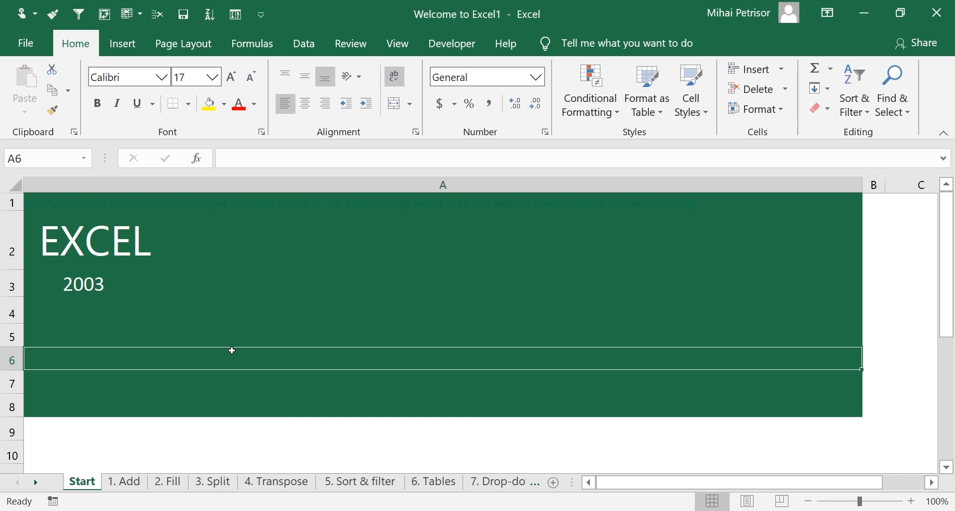
Step: Enter 2010 in cell A4 of the Start sheet, directly below the 2003 entry
{"action": "double_click", "coordinate": [164, 280]}
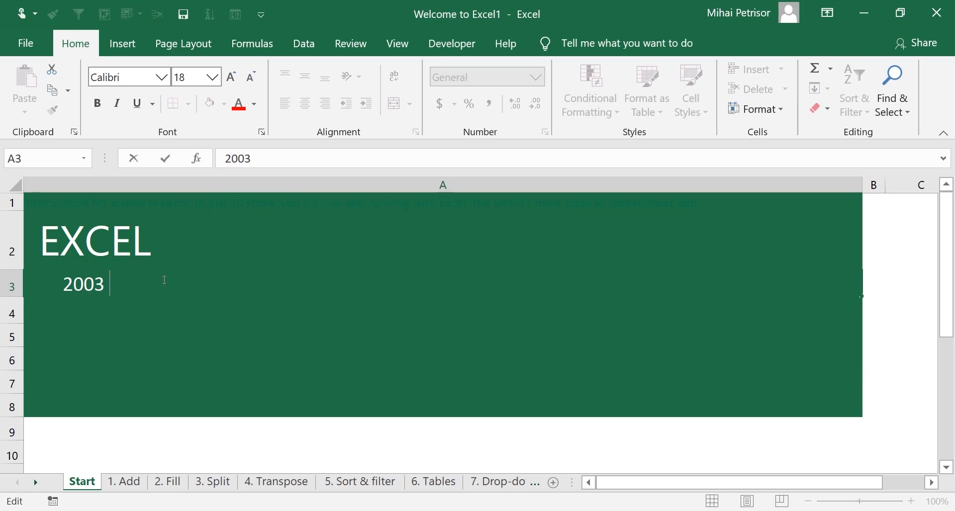
{"action": "key", "text": "Return"}
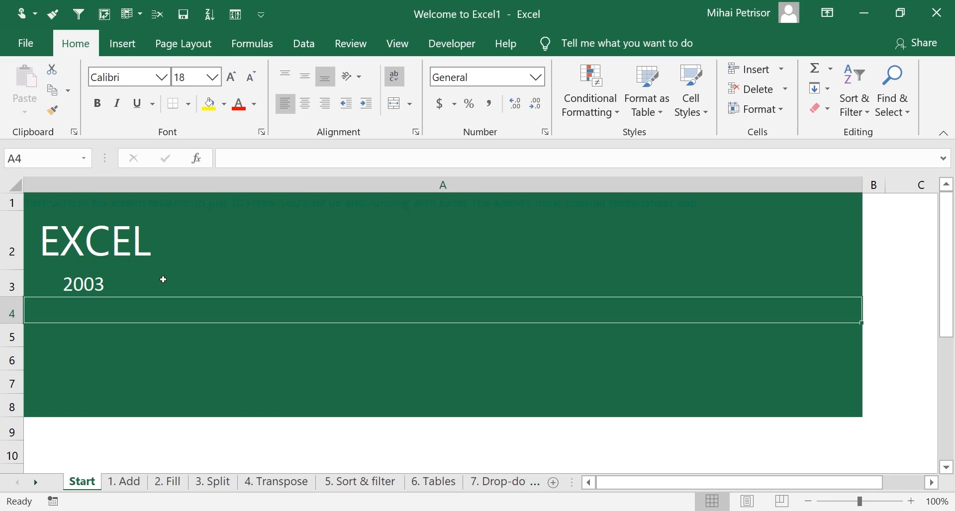
{"action": "type", "text": "2010"}
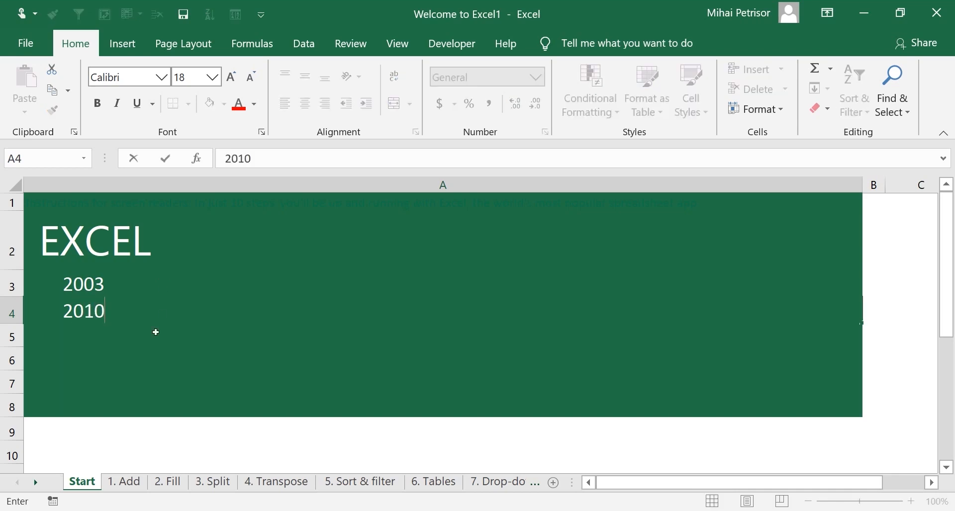
{"action": "key", "text": "Return"}
{"action": "left_click", "coordinate": [154, 312]}
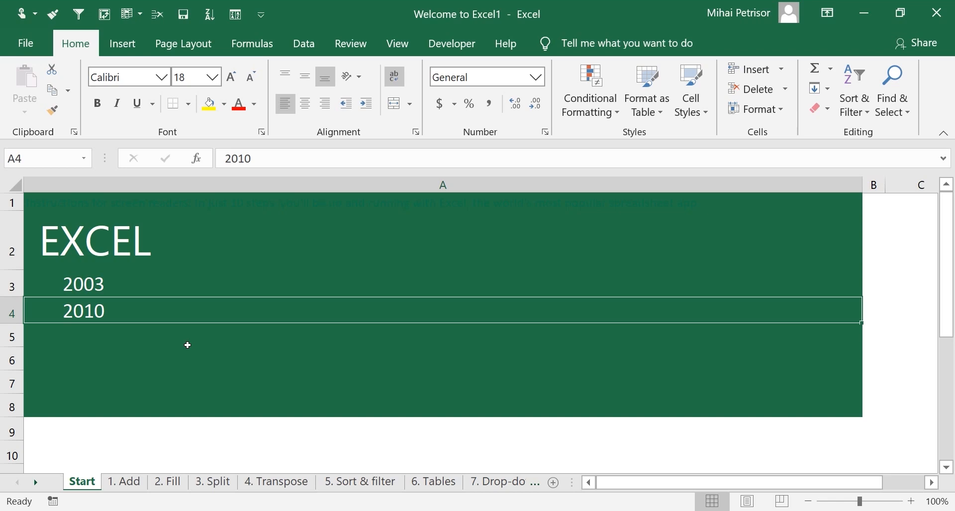
Step: Append 65000 to the 2003 entry in cell A3 so it reads "2003 65000"
{"action": "left_click", "coordinate": [191, 283]}
{"action": "double_click", "coordinate": [191, 282]}
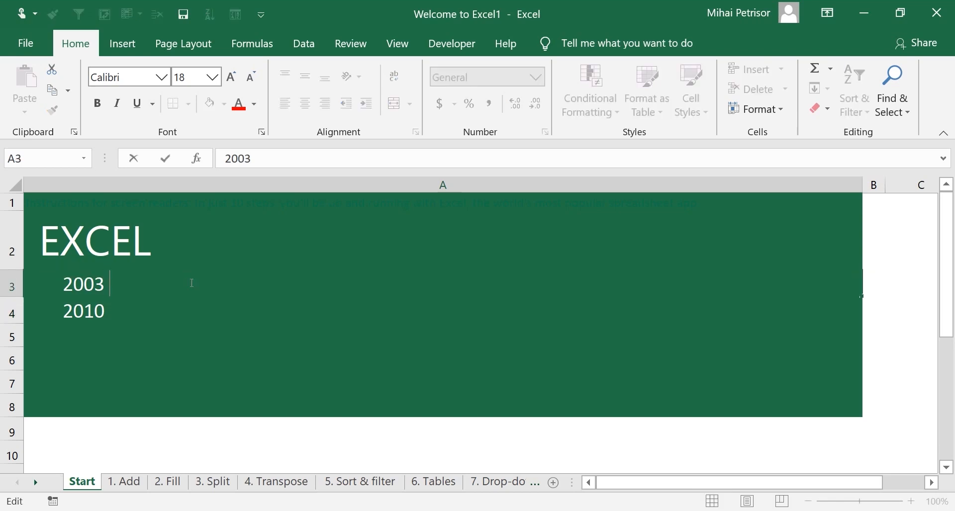
{"action": "type", "text": "65000"}
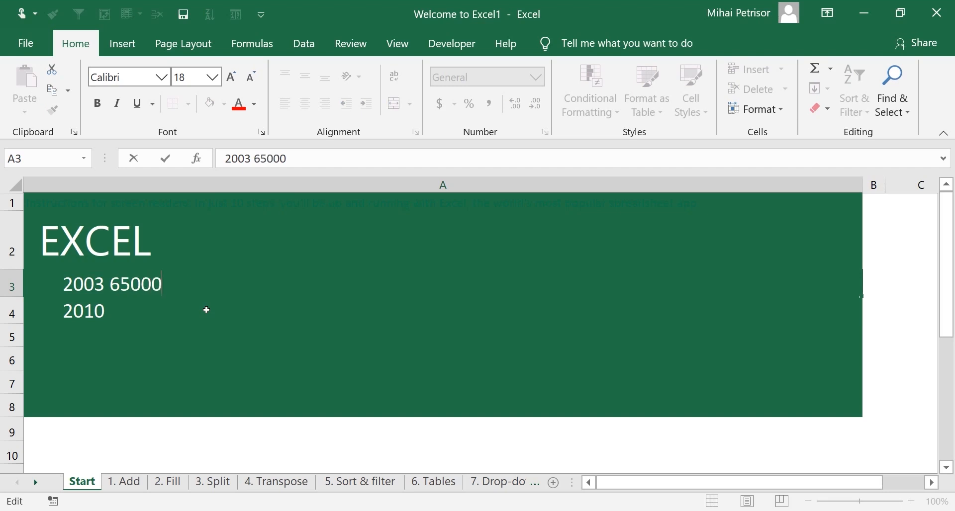
{"action": "key", "text": "Return"}
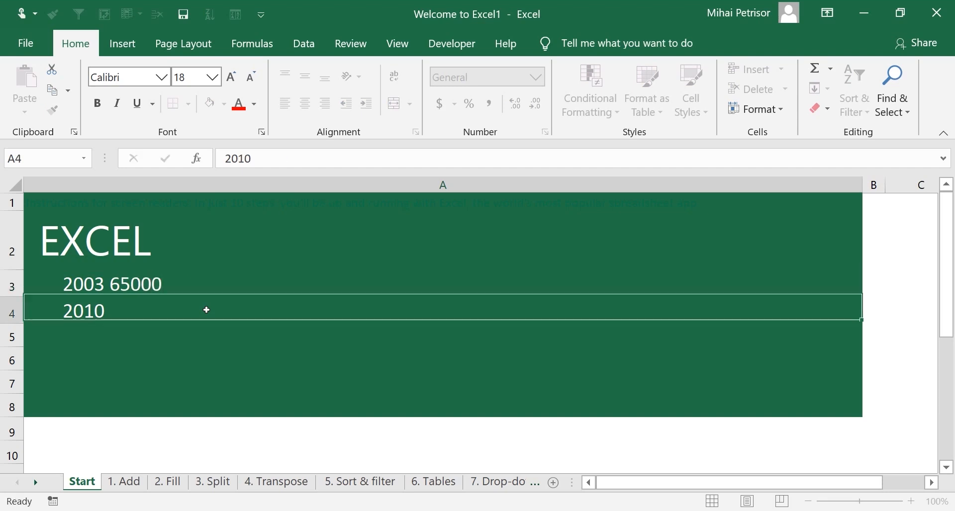
Step: Extend the 2010 entry in cell A4 so it reads "2010 >1 mil"
{"action": "double_click", "coordinate": [162, 312]}
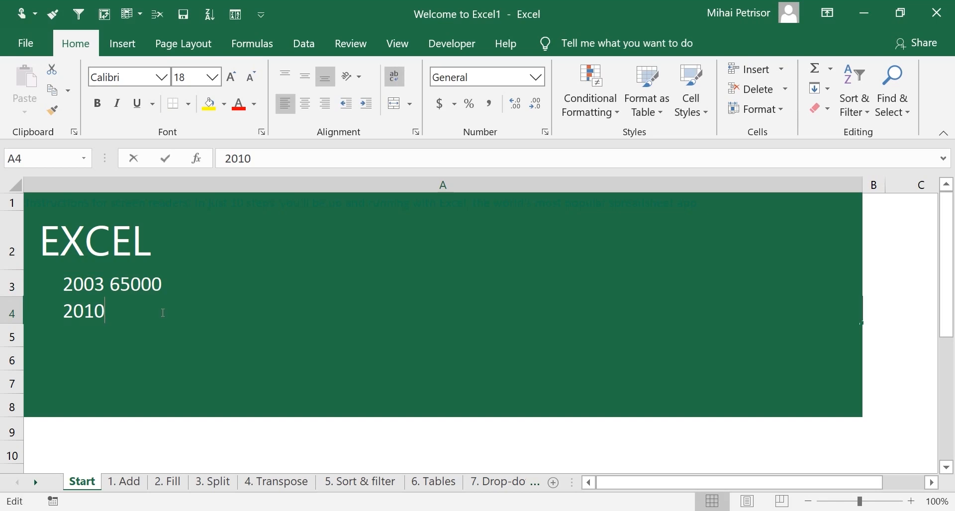
{"action": "type", "text": ">"}
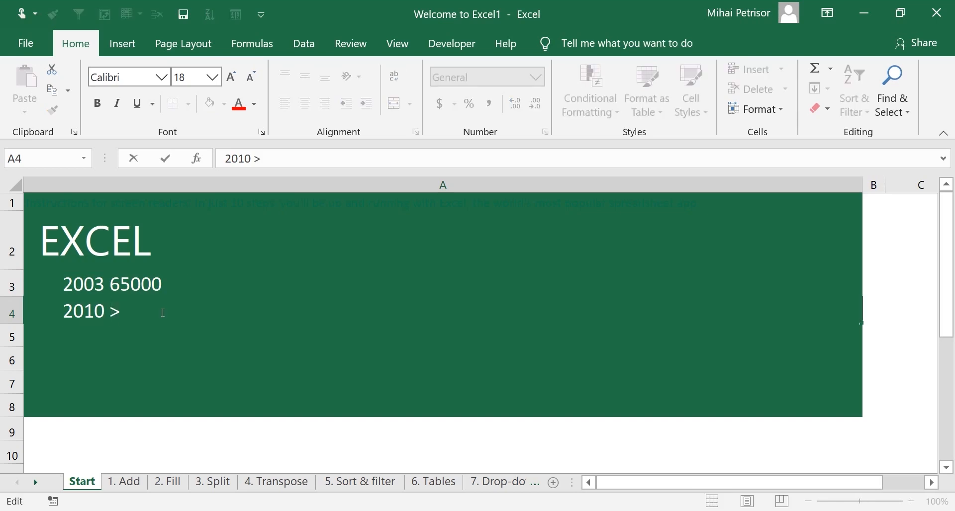
{"action": "type", "text": "10"}
{"action": "key", "text": "BackSpace"}
{"action": "type", "text": "mil"}
{"action": "left_click", "coordinate": [187, 358]}
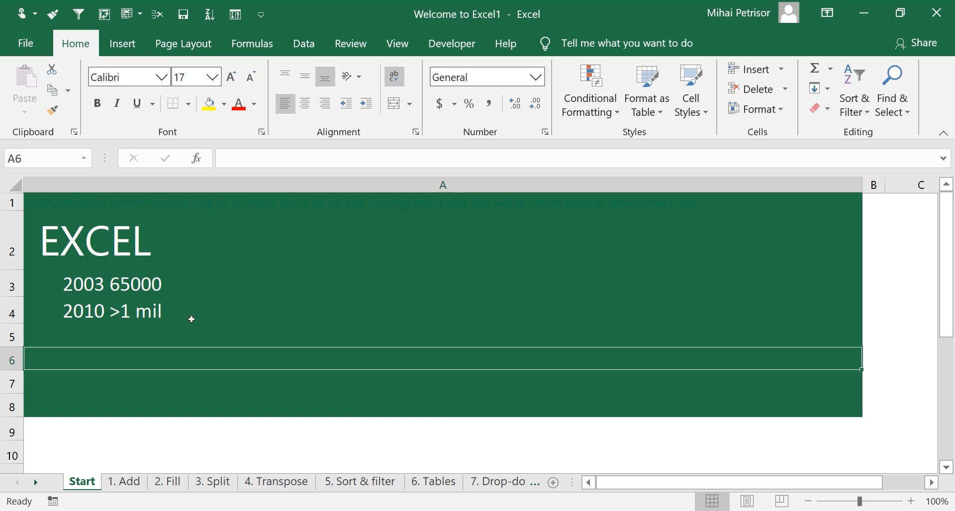
Step: Enter 2016 in cell A5, directly below the 2010 entry
{"action": "type", "text": "2016"}
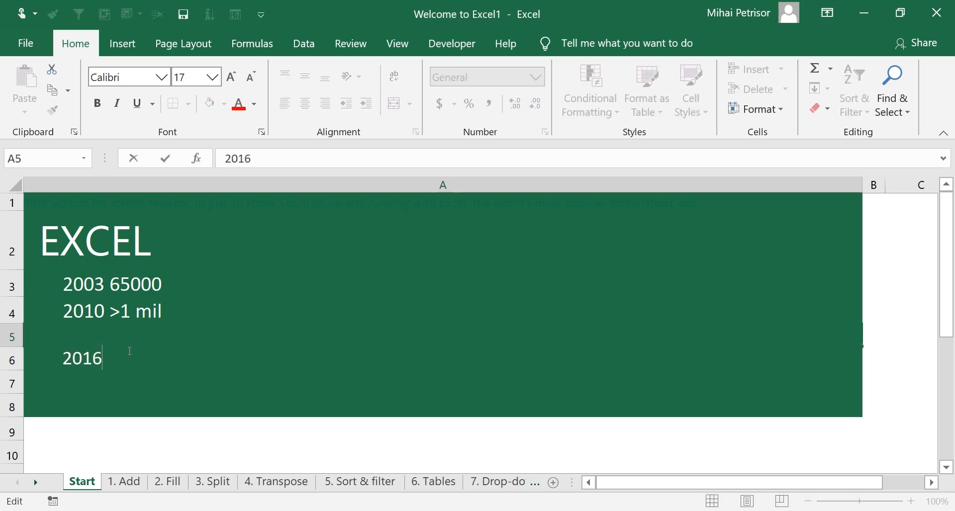
{"action": "left_click", "coordinate": [231, 316]}
{"action": "left_click", "coordinate": [149, 379]}
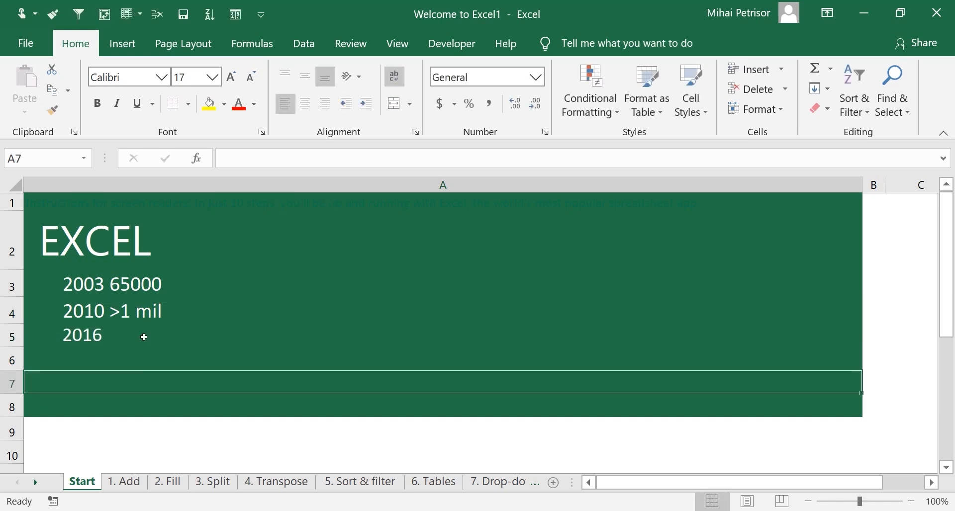
{"action": "left_click", "coordinate": [144, 337]}
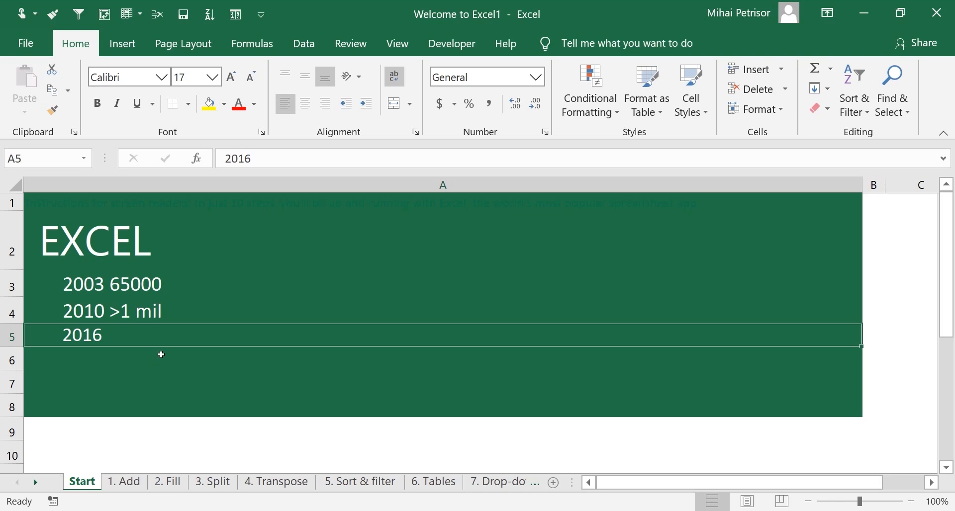
{"action": "left_click", "coordinate": [170, 318]}
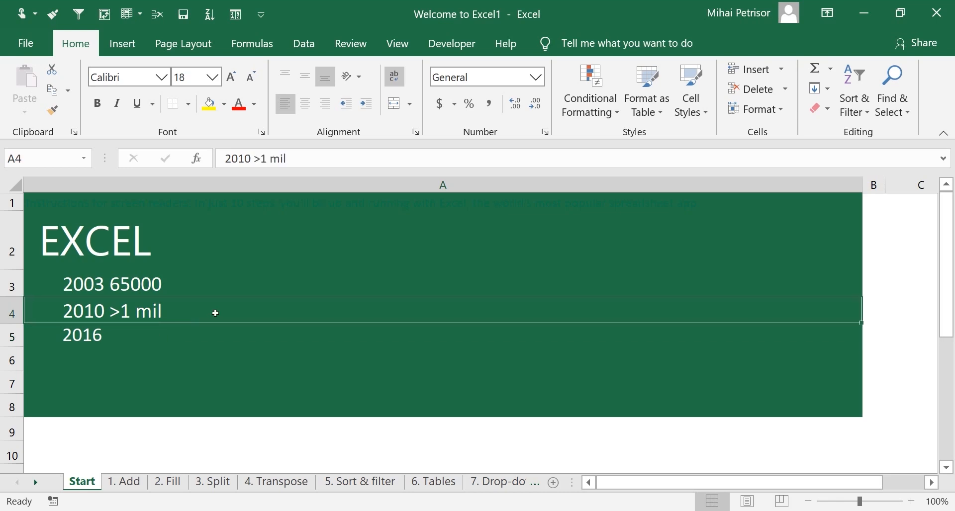
{"action": "left_click", "coordinate": [154, 336]}
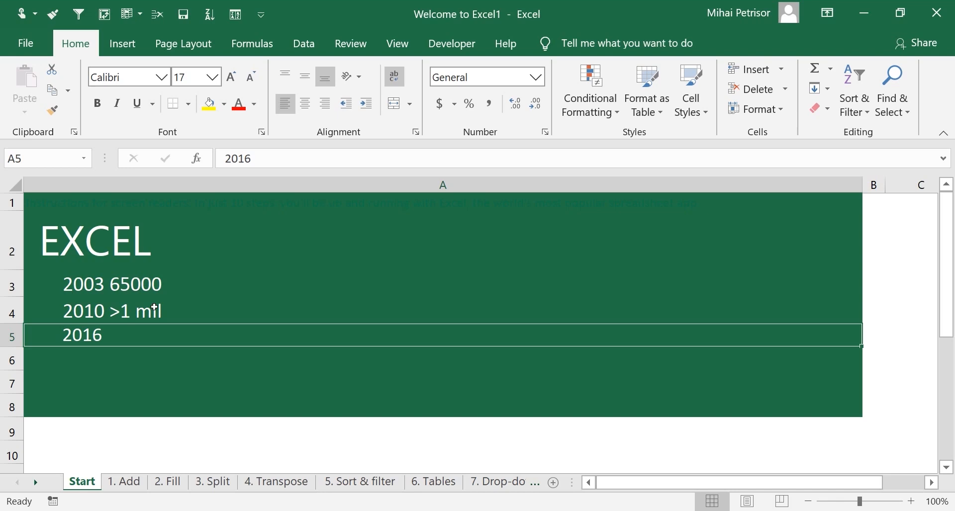
{"action": "left_click", "coordinate": [211, 282]}
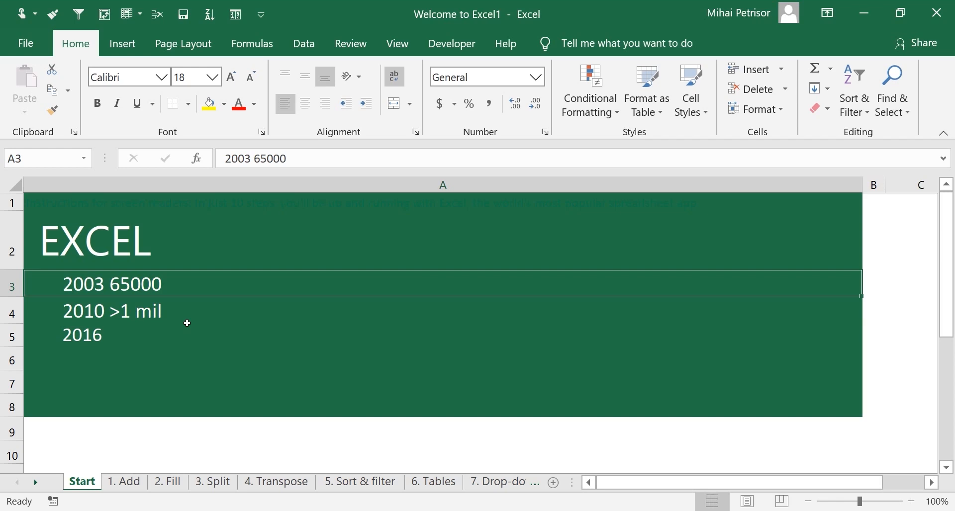
{"action": "left_click", "coordinate": [251, 248]}
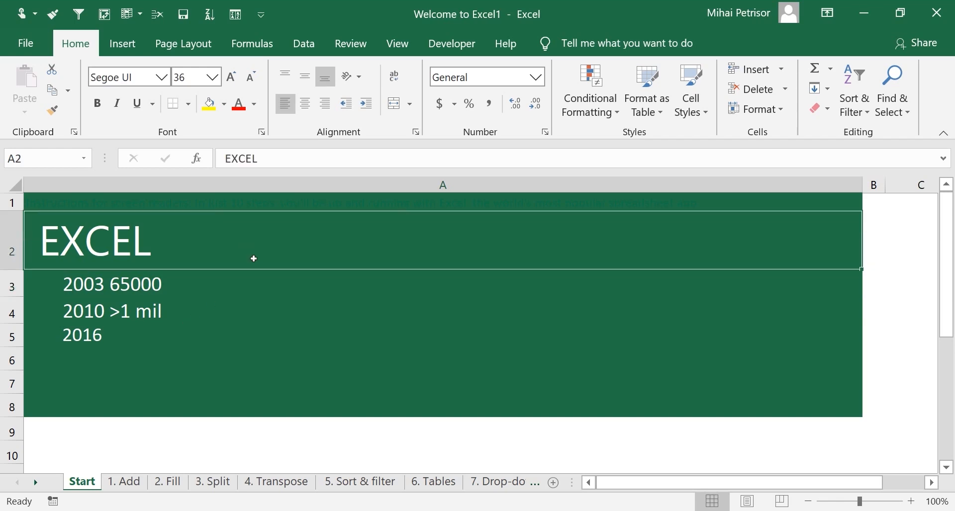
{"action": "left_click", "coordinate": [260, 289]}
{"action": "left_click", "coordinate": [256, 315]}
{"action": "left_click", "coordinate": [253, 330]}
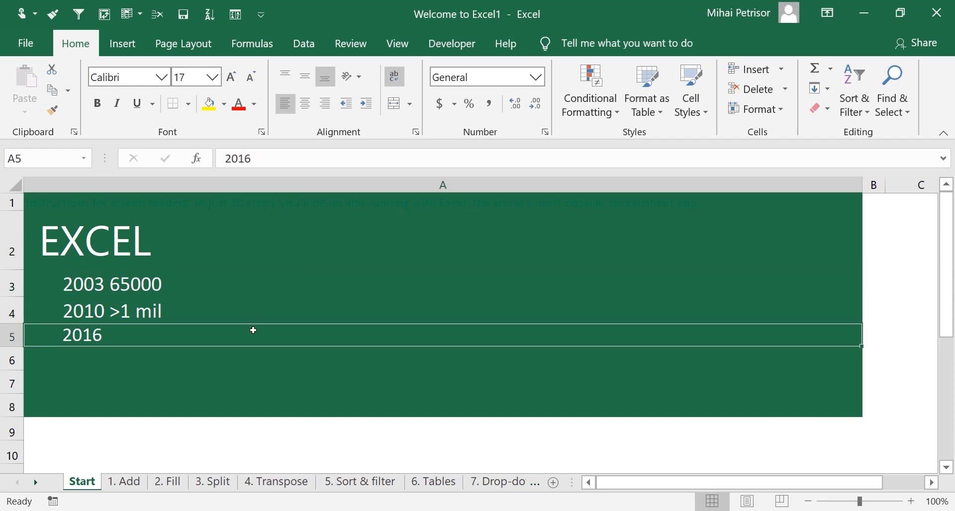
{"action": "left_click", "coordinate": [249, 312]}
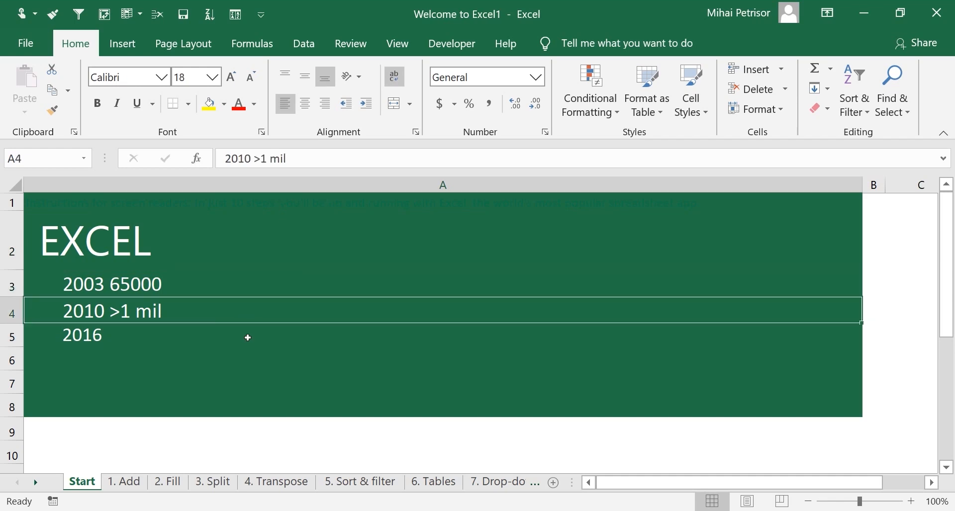
{"action": "left_click", "coordinate": [251, 355]}
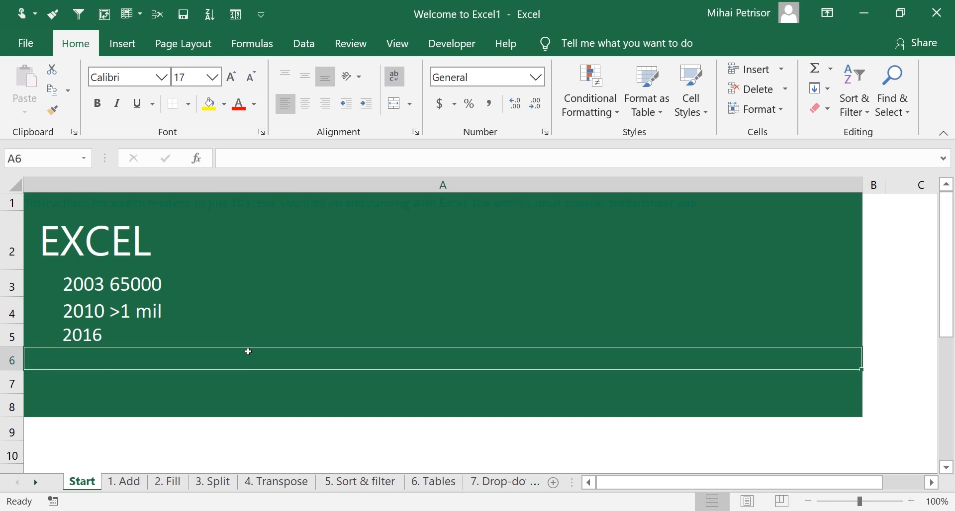
{"action": "left_click", "coordinate": [244, 327]}
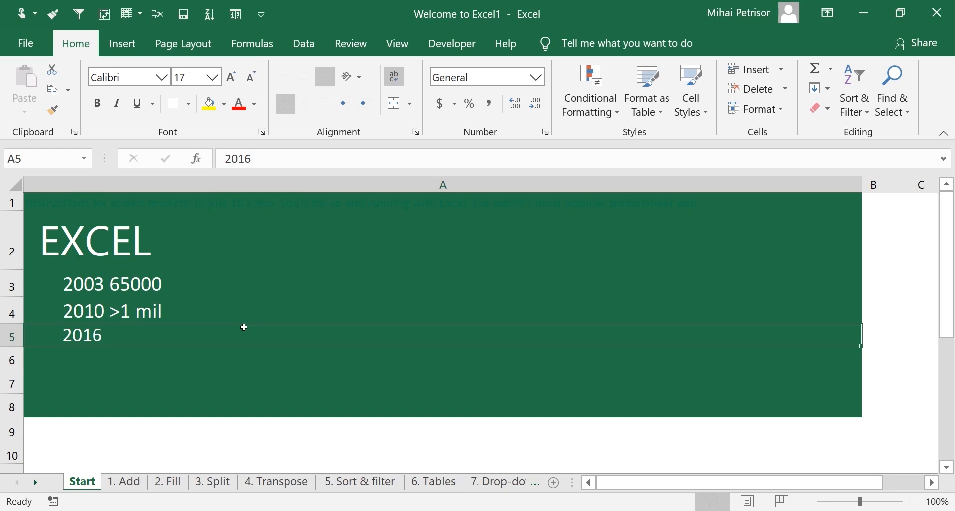
{"action": "left_click", "coordinate": [269, 284]}
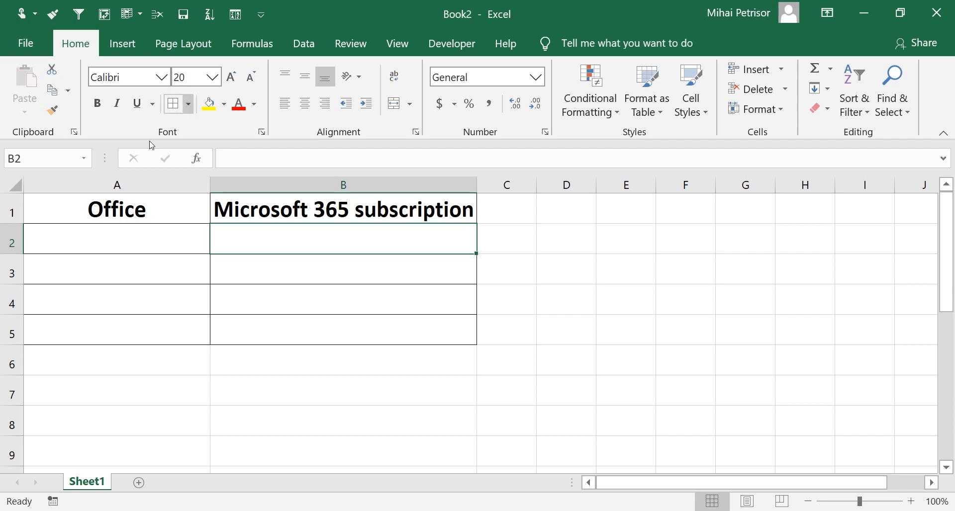
{"action": "left_click", "coordinate": [158, 237]}
{"action": "left_click", "coordinate": [277, 240]}
{"action": "left_click", "coordinate": [146, 237]}
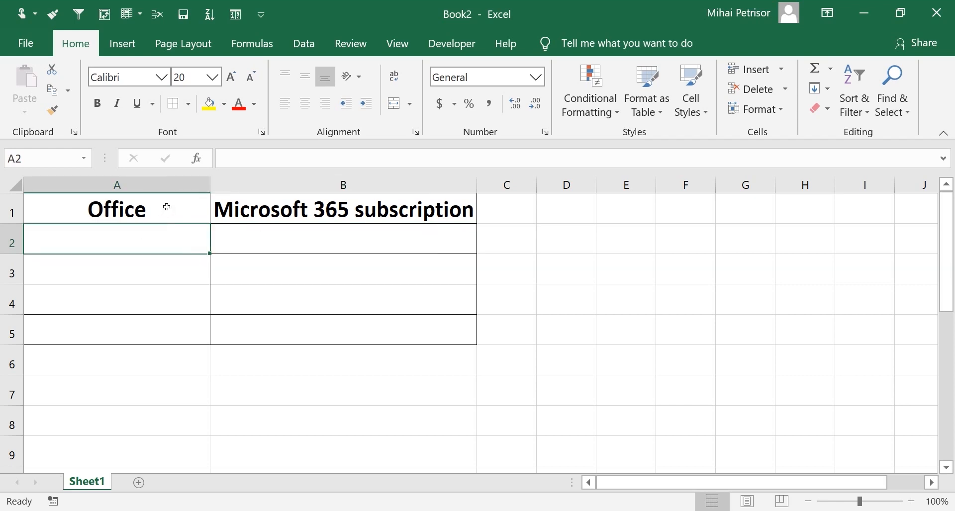
Step: Widen column A, which holds the Office heading, so it is nearly as wide as the Microsoft 365 subscription column
{"action": "left_click_drag", "start_coordinate": [204, 186], "coordinate": [255, 184]}
{"action": "left_click", "coordinate": [203, 209]}
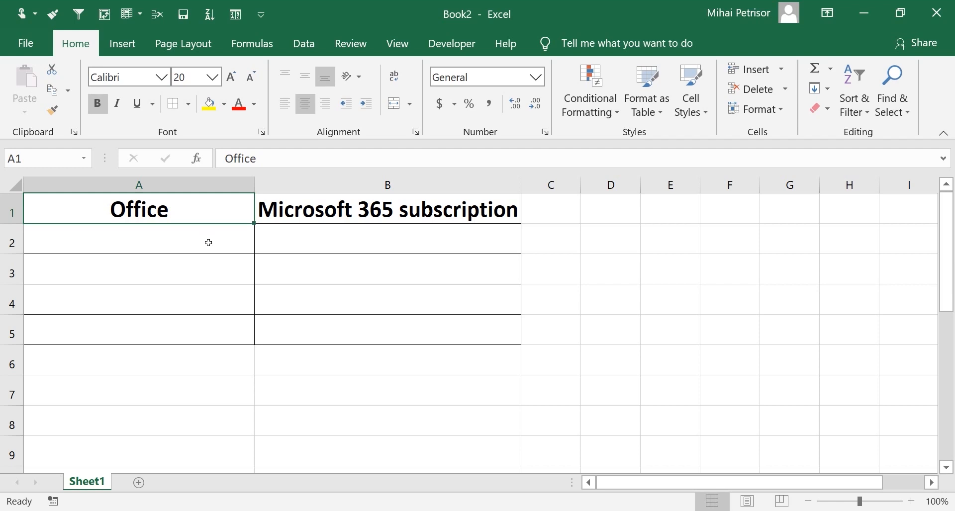
Step: Enter "Pay once" in cell A2 under Office and "Montly Fee" in cell B2 under Microsoft 365 subscription
{"action": "left_click", "coordinate": [176, 238]}
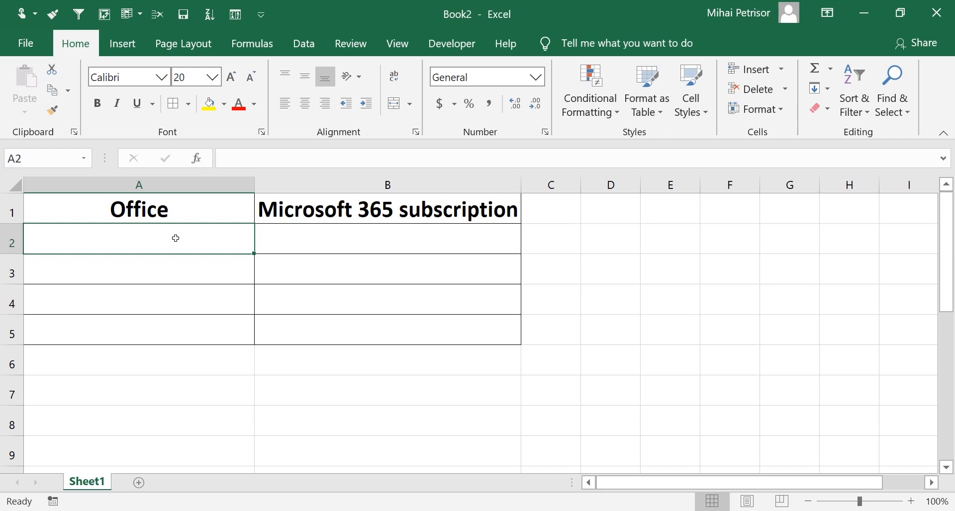
{"action": "left_click", "coordinate": [368, 246]}
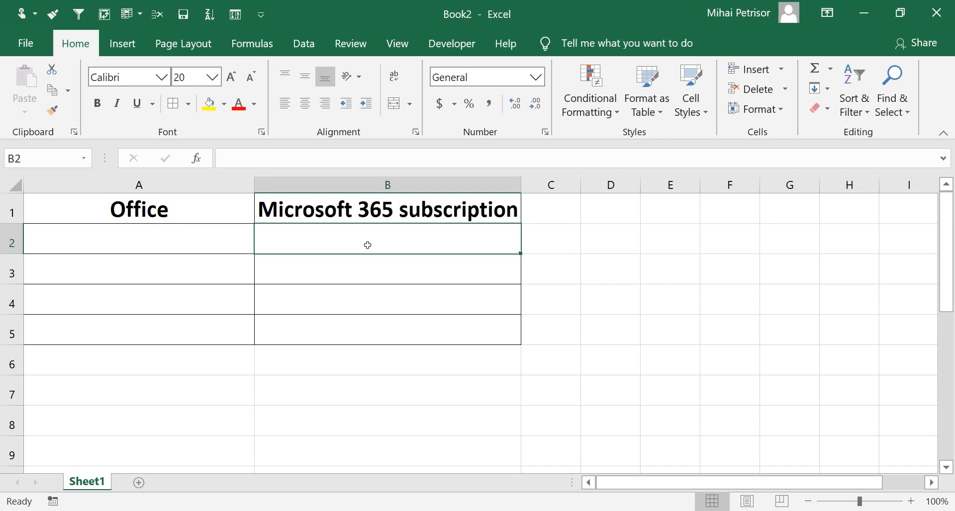
{"action": "left_click", "coordinate": [203, 235]}
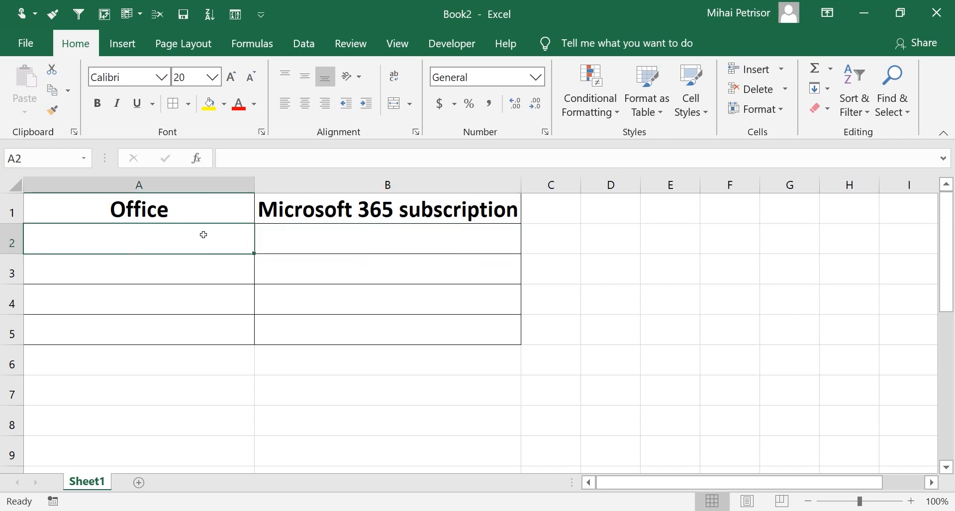
{"action": "type", "text": "Pay once"}
{"action": "key", "text": "Tab"}
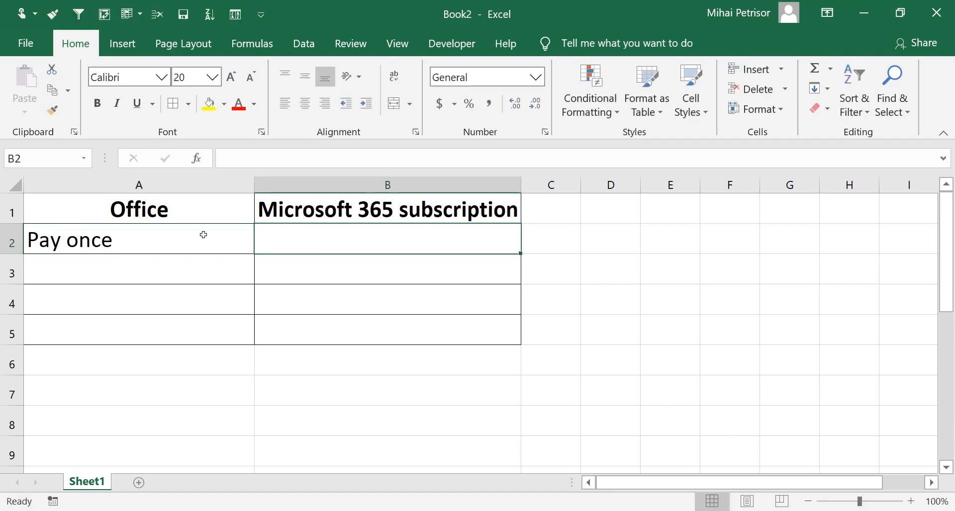
{"action": "type", "text": "Montl"}
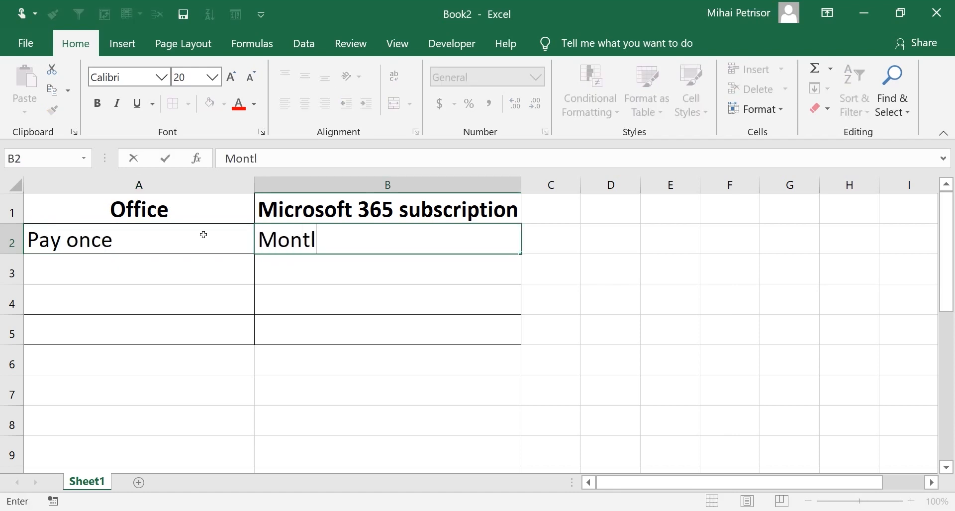
{"action": "type", "text": "y Fee"}
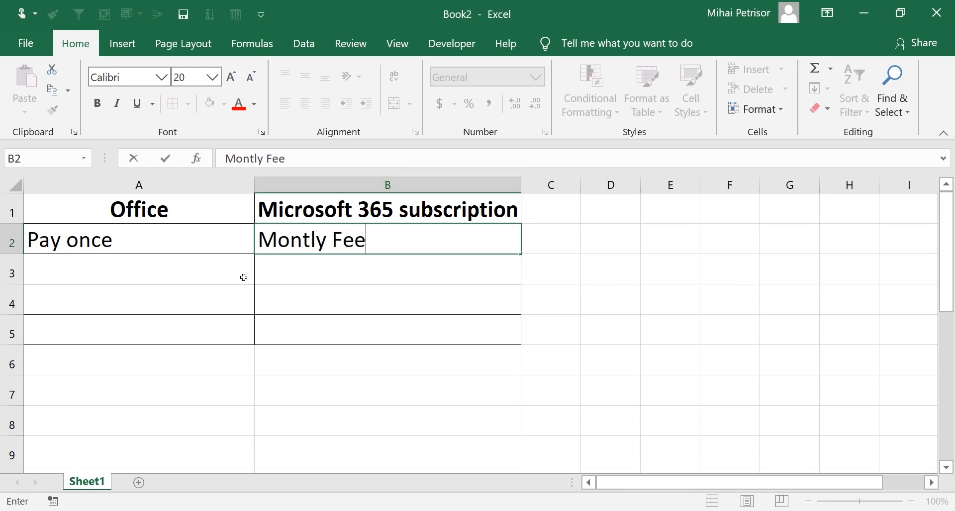
{"action": "key", "text": "Return"}
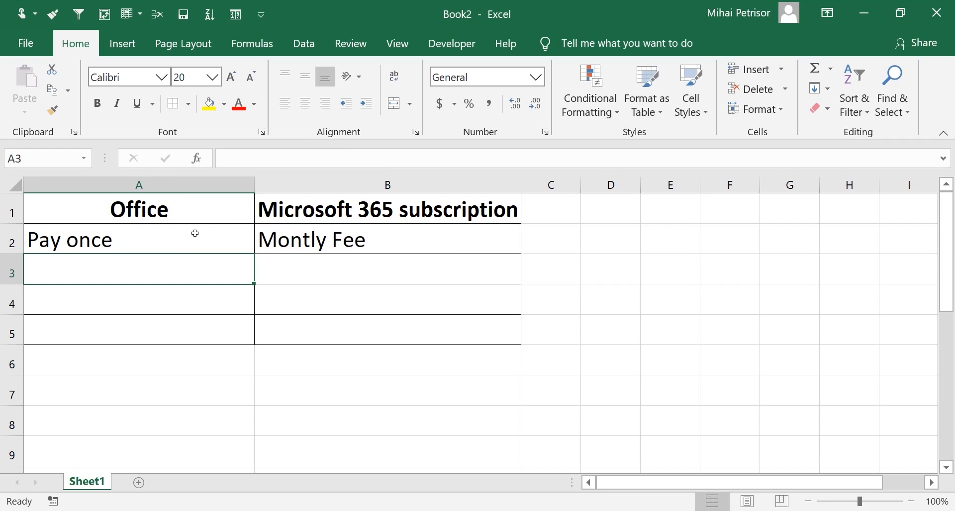
{"action": "left_click", "coordinate": [171, 234]}
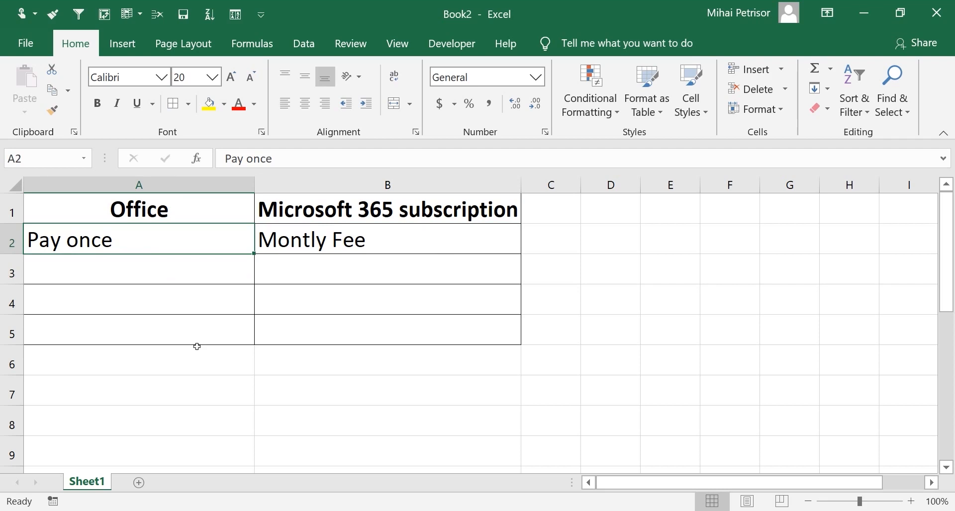
{"action": "left_click", "coordinate": [367, 241]}
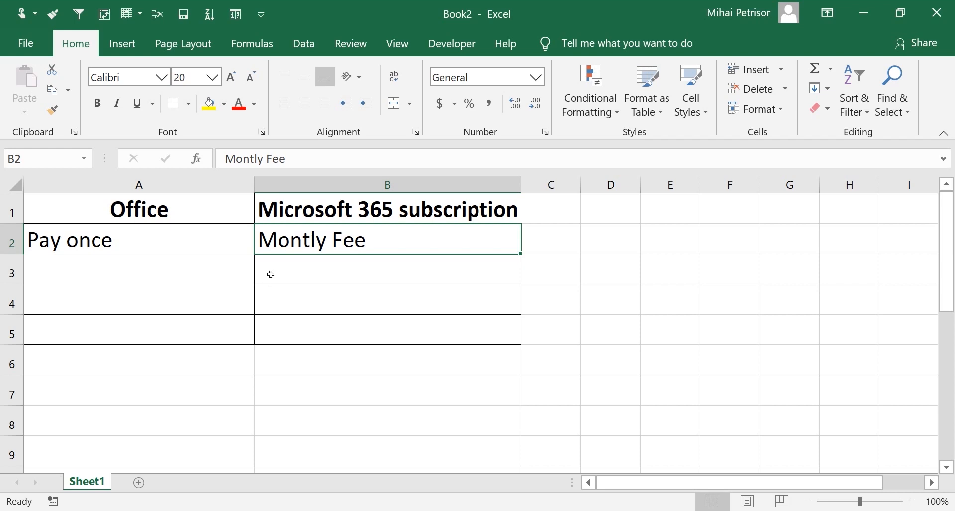
{"action": "left_click", "coordinate": [417, 265]}
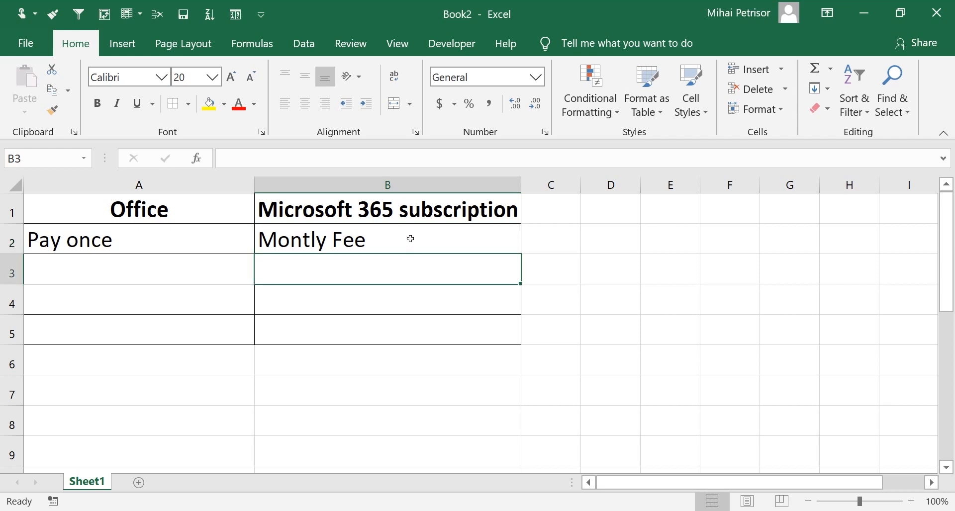
{"action": "left_click", "coordinate": [410, 240]}
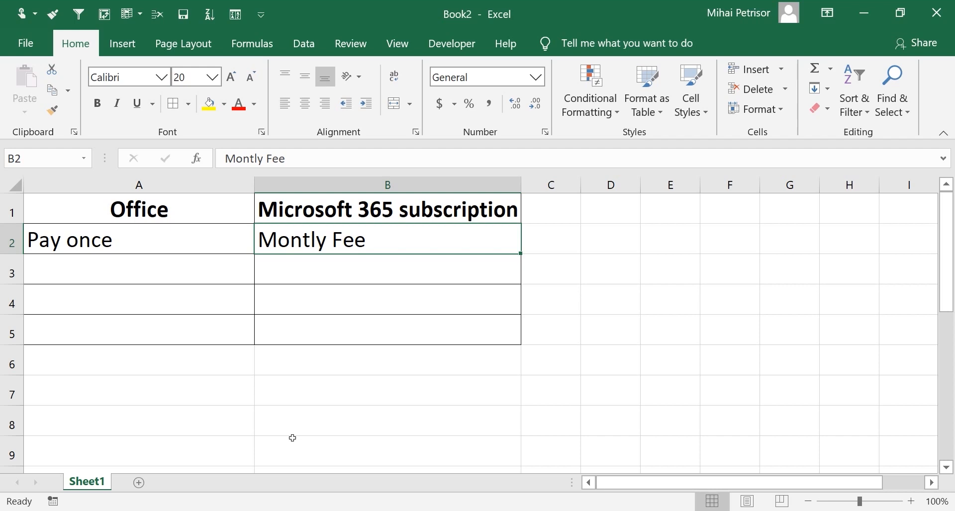
Step: Enter "security updates" in cell B3 of the Microsoft 365 subscription column
{"action": "left_click", "coordinate": [113, 273]}
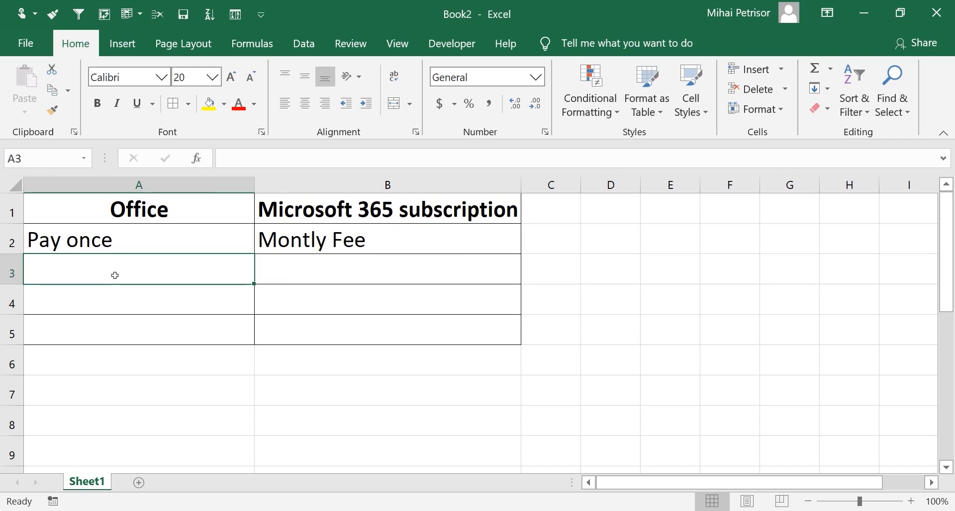
{"action": "left_click", "coordinate": [301, 271]}
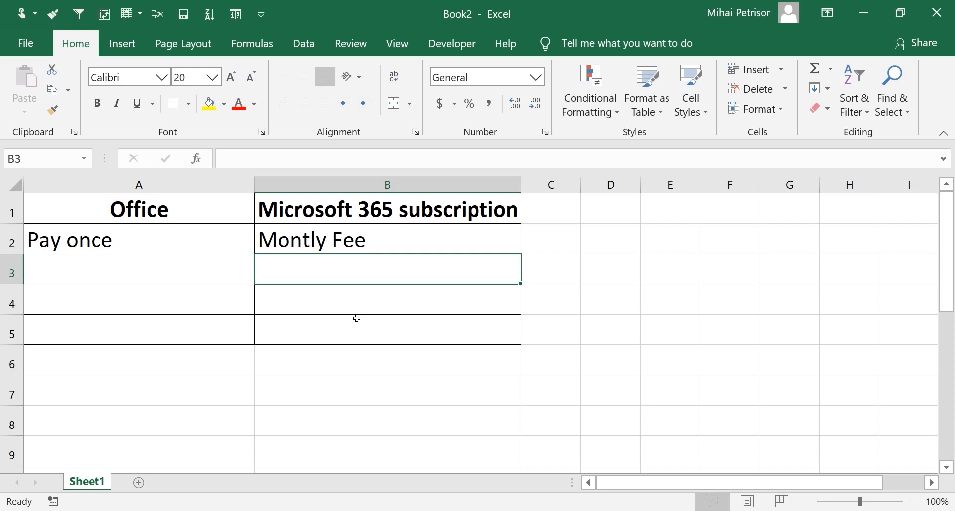
{"action": "type", "text": "securit"}
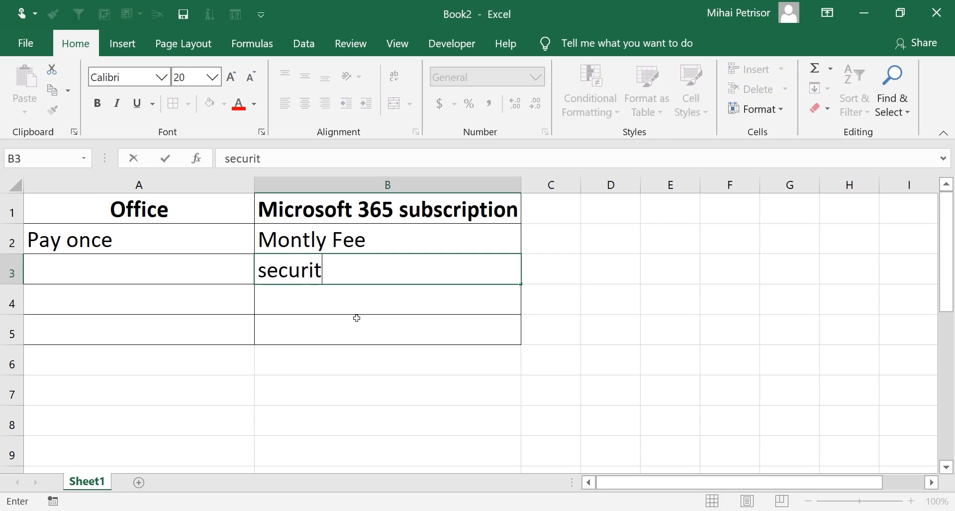
{"action": "type", "text": "y "}
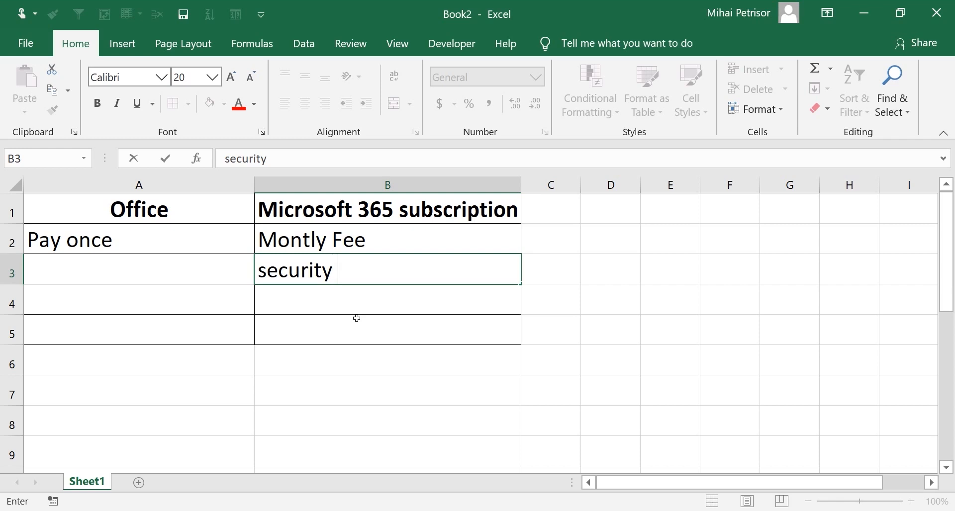
{"action": "type", "text": "update"}
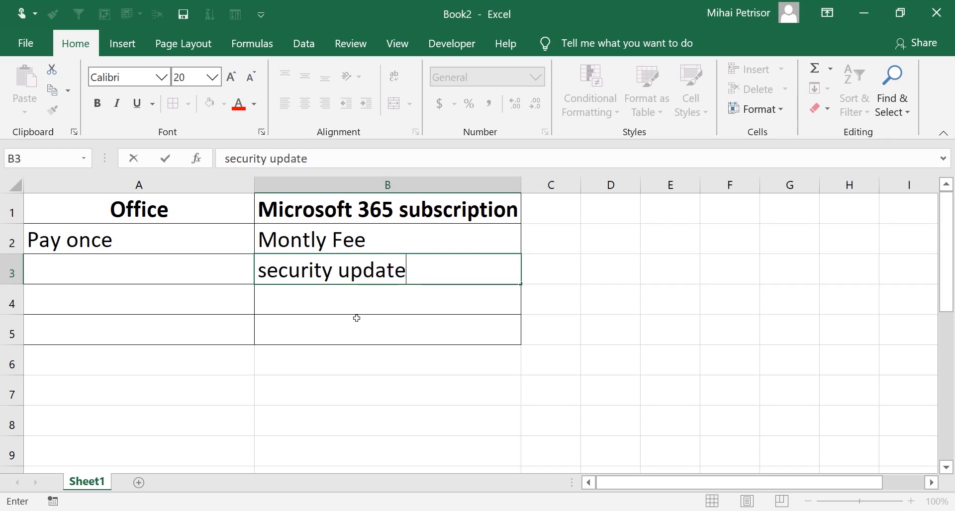
{"action": "type", "text": "s"}
Step: Enter "no security updates" in cell A3 of the Office column
{"action": "left_click", "coordinate": [208, 276]}
{"action": "type", "text": "n"}
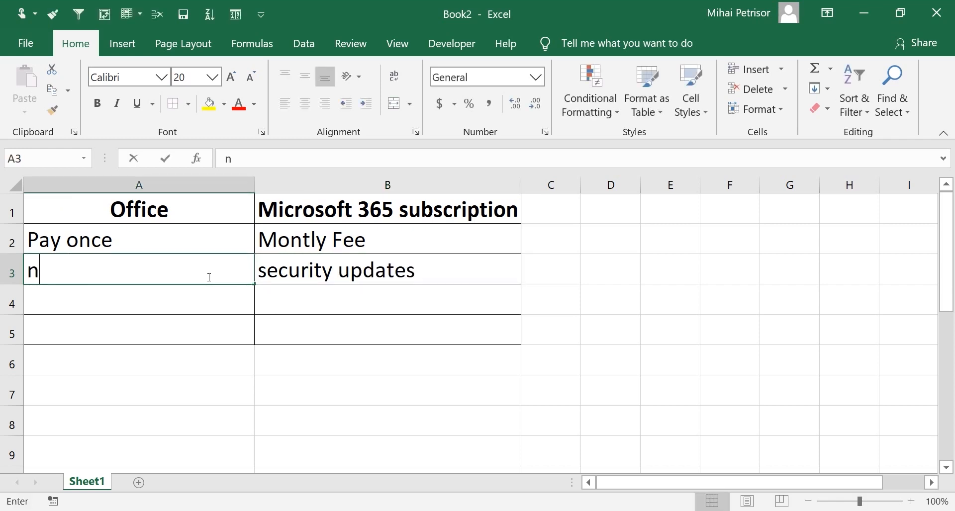
{"action": "type", "text": "o sec"}
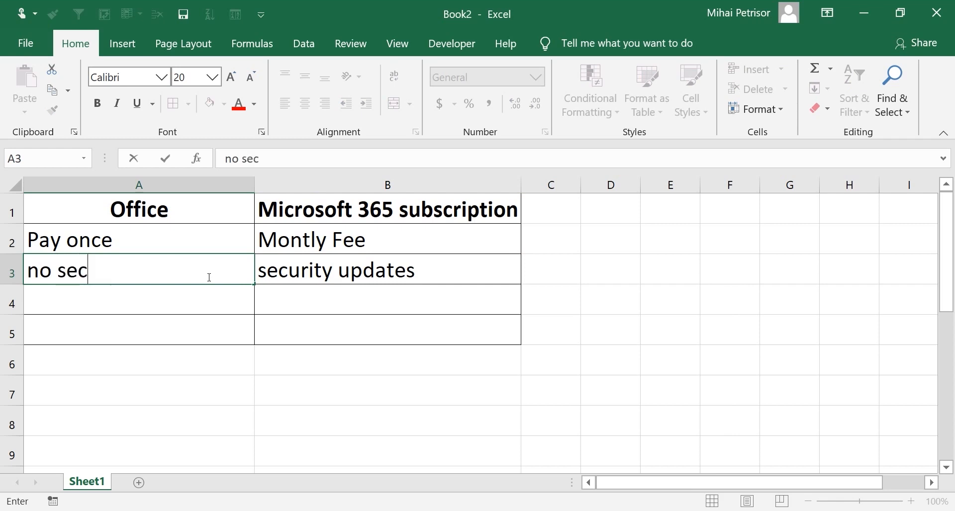
{"action": "type", "text": "urity"}
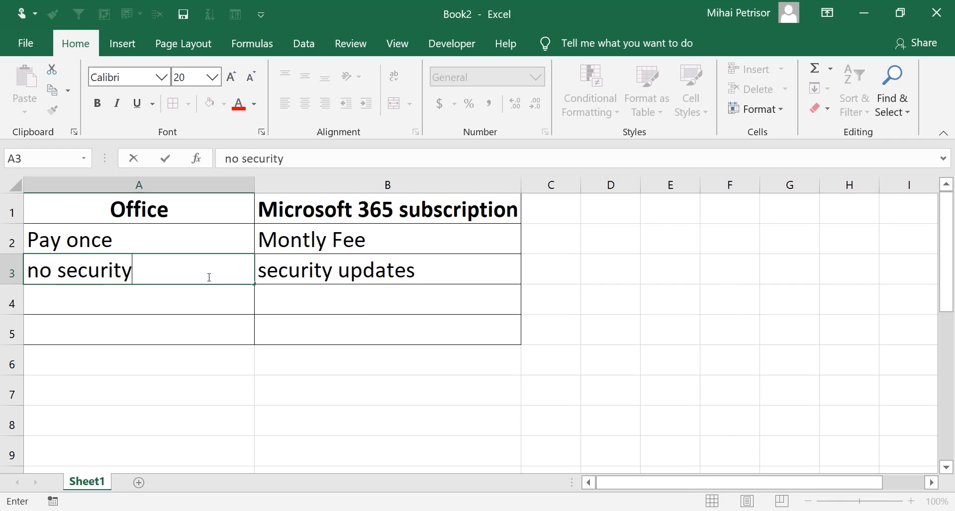
{"action": "type", "text": " update"}
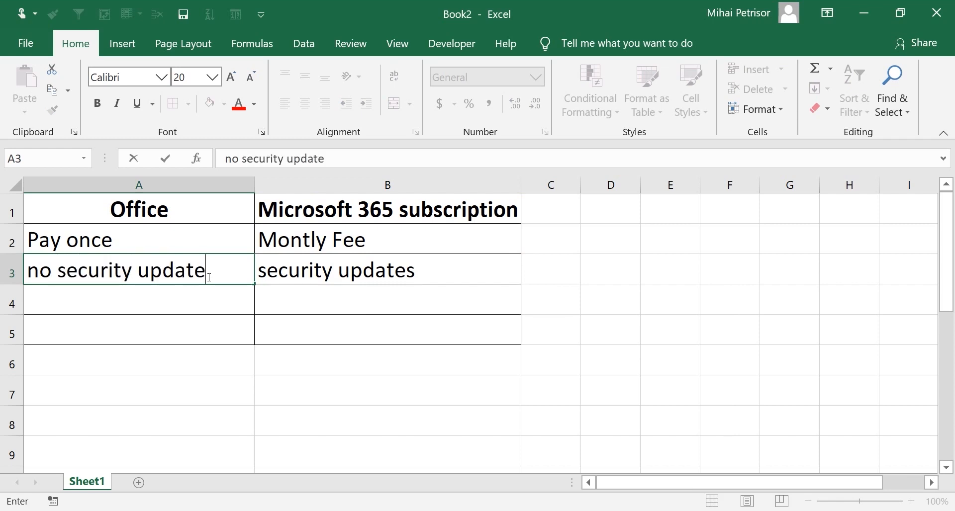
{"action": "type", "text": "s"}
{"action": "key", "text": "Return"}
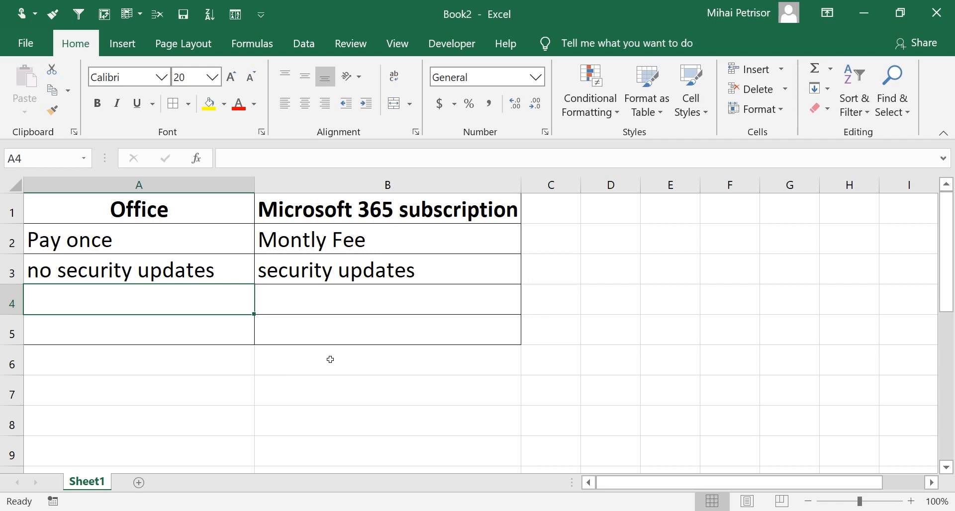
Step: Enter "share" in cell B4 for Microsoft 365 and "no share" in cell A4 for Office
{"action": "left_click", "coordinate": [355, 291]}
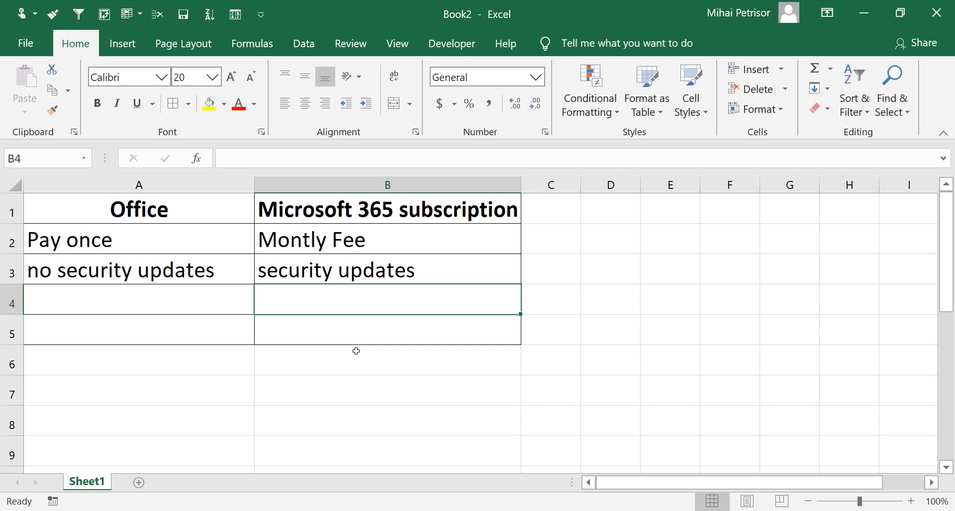
{"action": "type", "text": "share"}
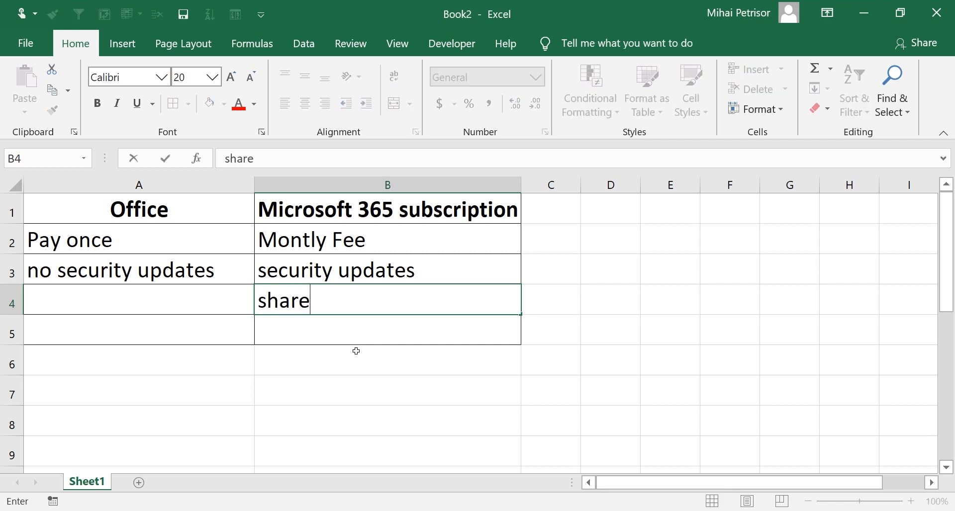
{"action": "key", "text": "Left"}
{"action": "type", "text": "no share"}
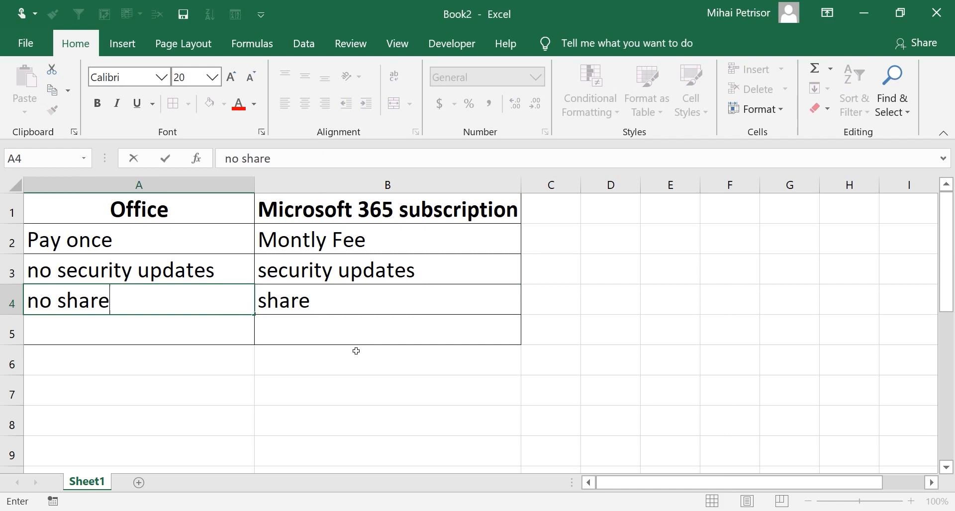
{"action": "key", "text": "Return"}
{"action": "type", "text": "ma"}
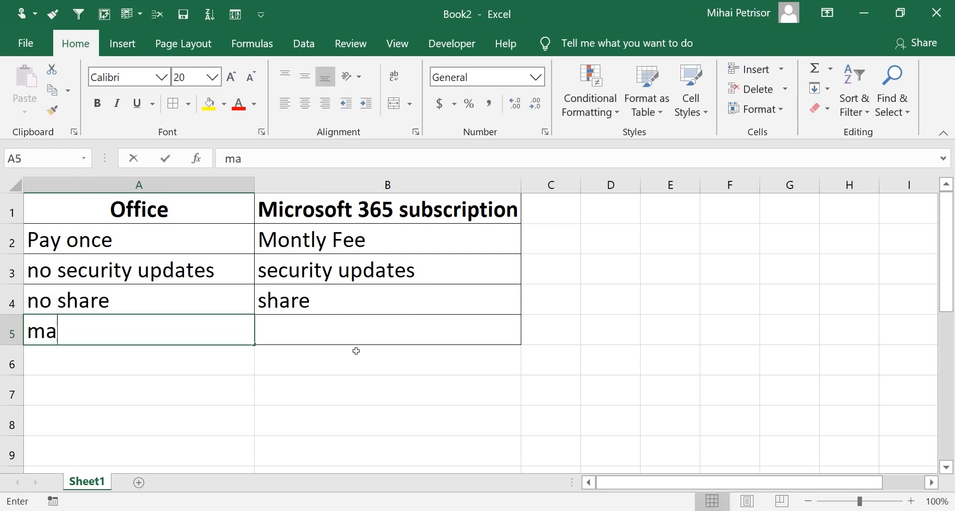
{"action": "key", "text": "BackSpace"}
{"action": "key", "text": "BackSpace"}
{"action": "type", "text": "no many de"}
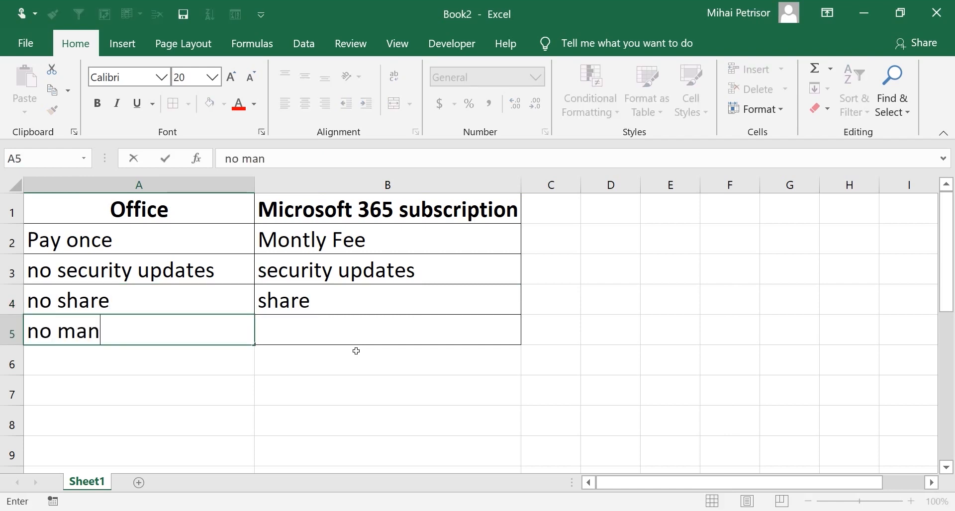
{"action": "key", "text": "BackSpace"}
{"action": "key", "text": "BackSpace"}
{"action": "key", "text": "BackSpace"}
{"action": "key", "text": "BackSpace"}
{"action": "key", "text": "BackSpace"}
{"action": "key", "text": "BackSpace"}
{"action": "key", "text": "BackSpace"}
{"action": "key", "text": "BackSpace"}
{"action": "key", "text": "BackSpace"}
{"action": "key", "text": "BackSpace"}
Step: Enter "one device" in cell A5 for Office and "many devices" in cell B5 for Microsoft 365
{"action": "type", "text": "on"}
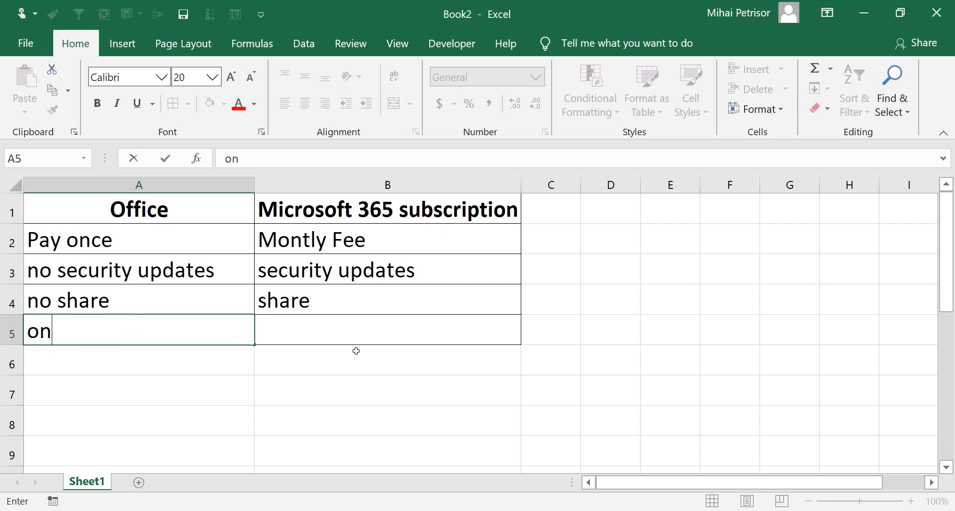
{"action": "type", "text": "e device"}
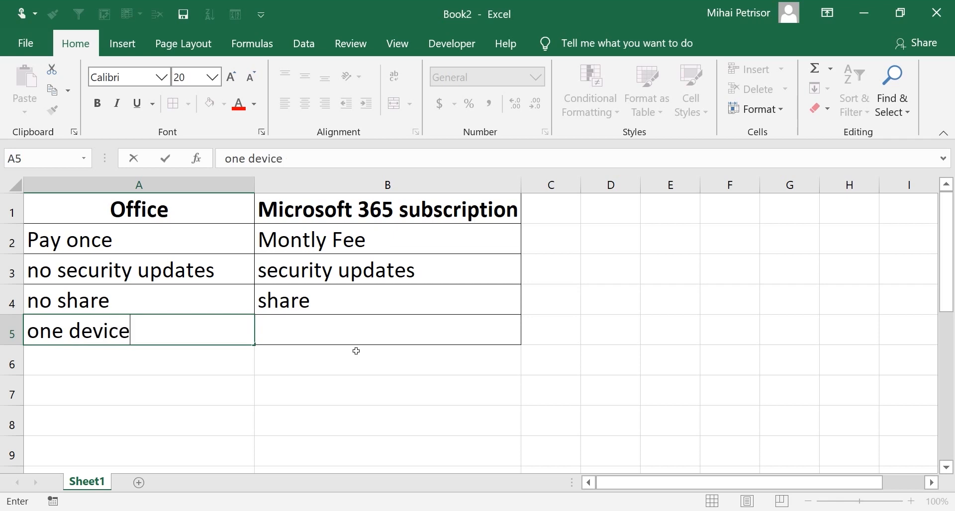
{"action": "key", "text": "Tab"}
{"action": "type", "text": "many devices"}
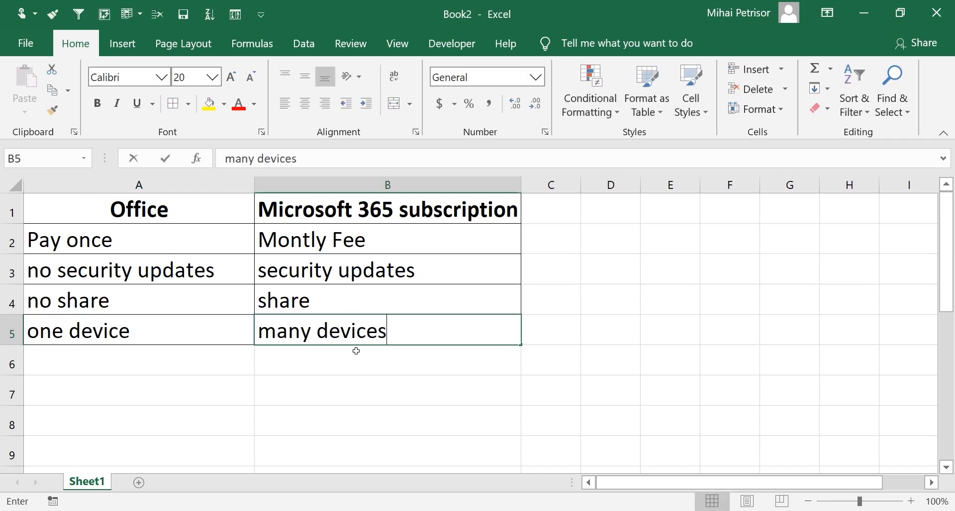
{"action": "key", "text": "Return"}
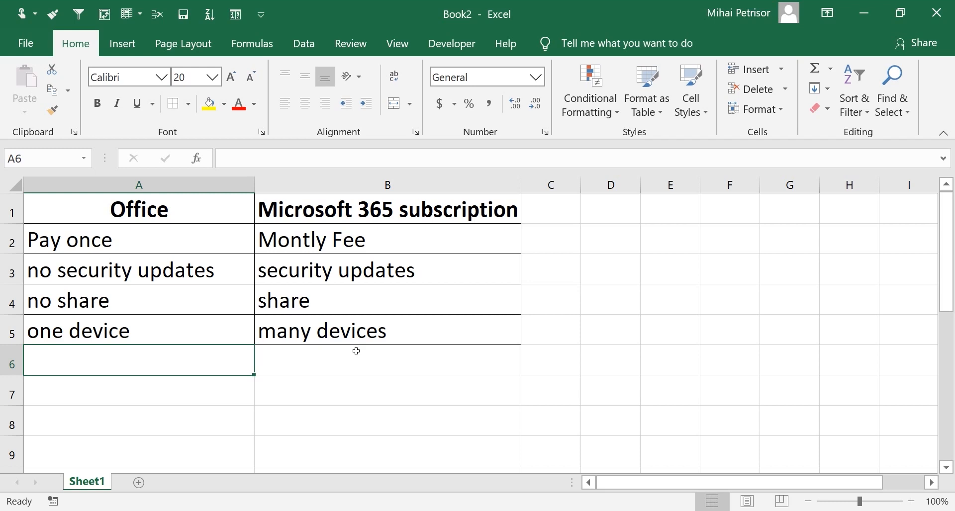
Step: Enter "apps" in cell B6 for Microsoft 365 and "no apps" in cell A6 for Office
{"action": "left_click", "coordinate": [347, 357]}
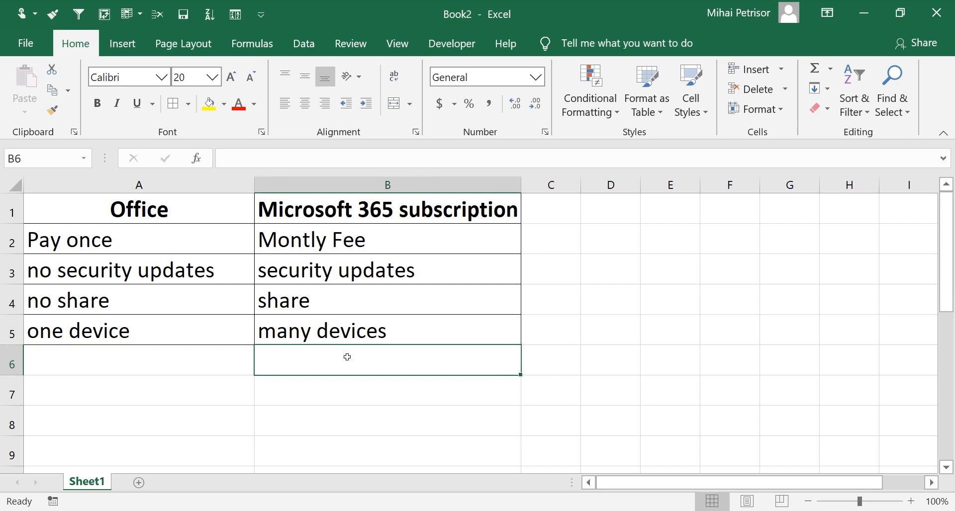
{"action": "type", "text": "apps"}
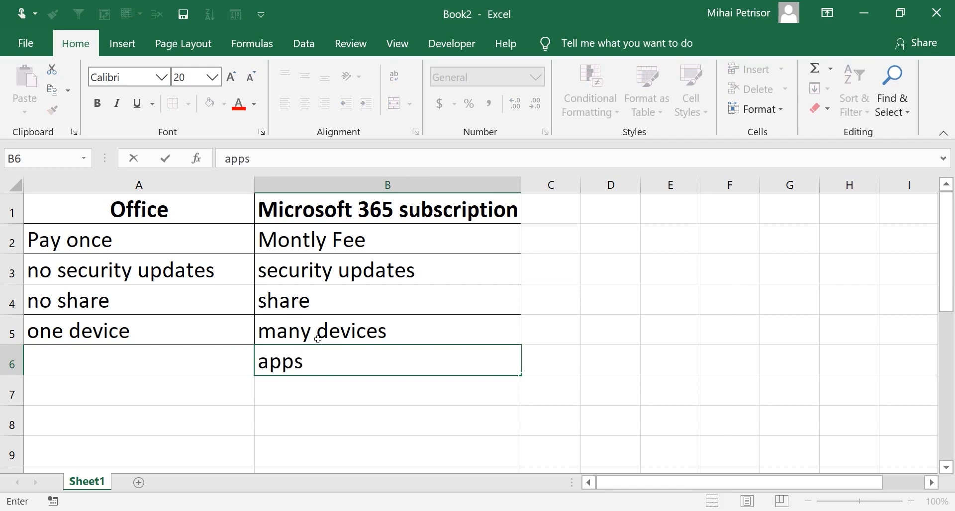
{"action": "left_click", "coordinate": [228, 362]}
{"action": "type", "text": "no apps"}
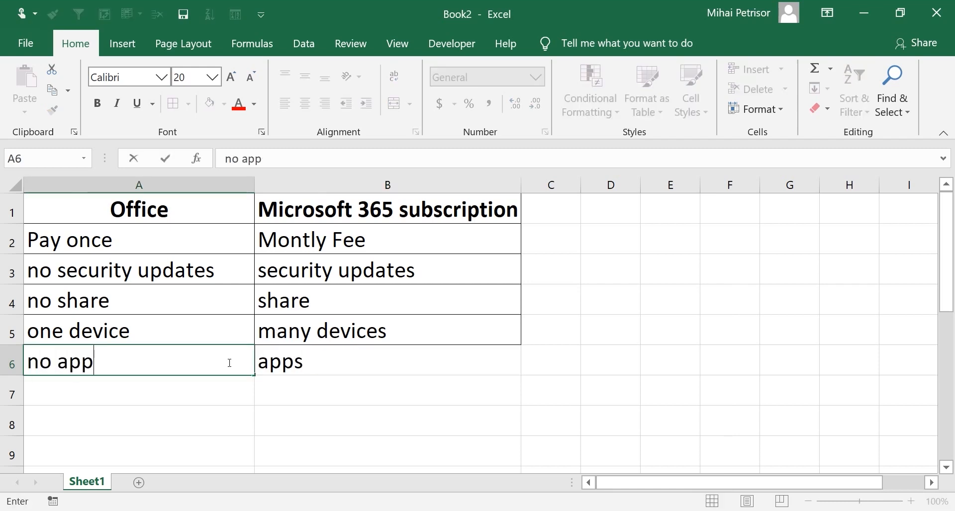
{"action": "left_click", "coordinate": [209, 400]}
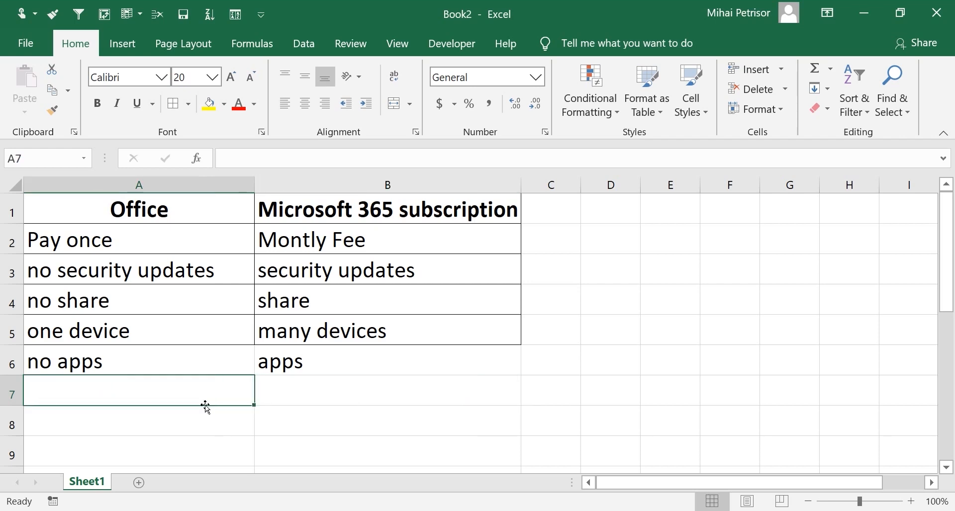
{"action": "type", "text": "not"}
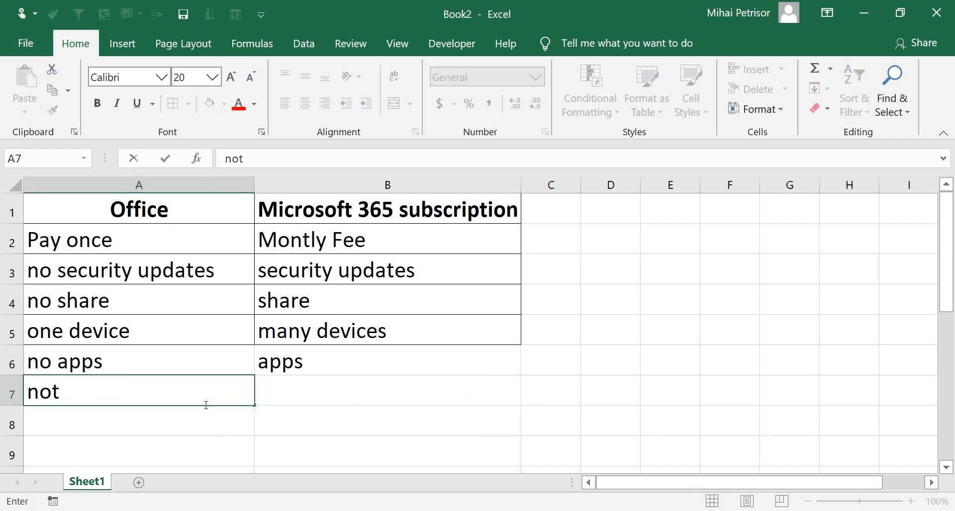
{"action": "key", "text": "BackSpace"}
{"action": "type", "text": "space on"}
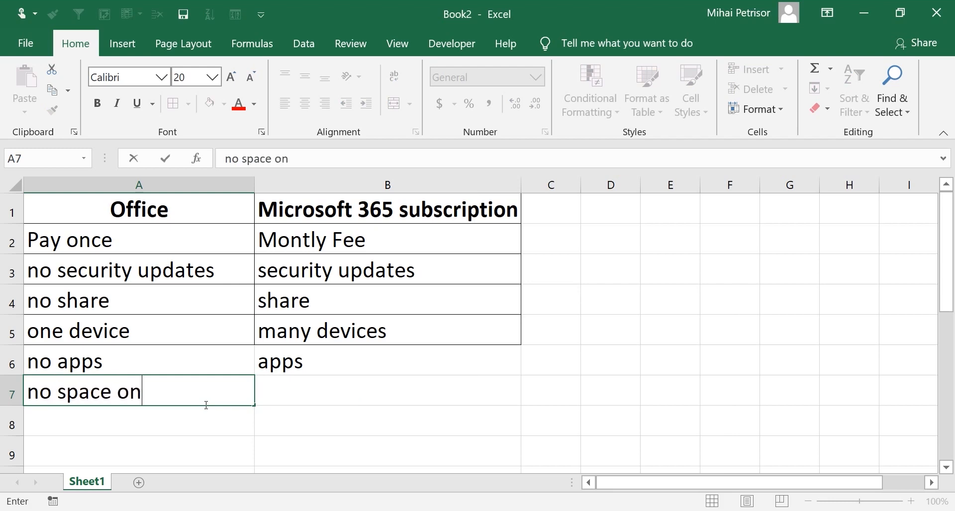
{"action": "key", "text": "BackSpace"}
{"action": "key", "text": "BackSpace"}
{"action": "key", "text": "BackSpace"}
{"action": "key", "text": "BackSpace"}
{"action": "key", "text": "BackSpace"}
{"action": "key", "text": "BackSpace"}
{"action": "key", "text": "BackSpace"}
{"action": "key", "text": "BackSpace"}
{"action": "type", "text": "o"}
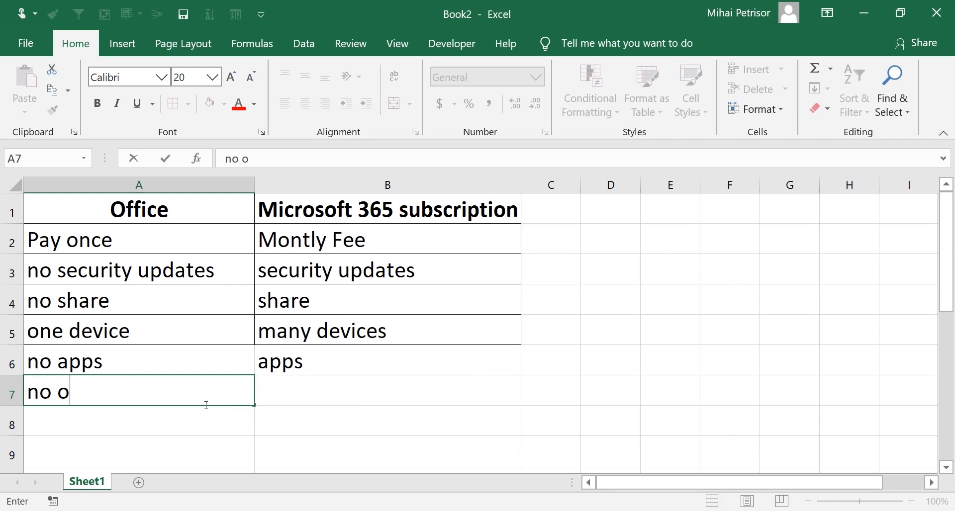
{"action": "type", "text": "ntl"}
{"action": "key", "text": "BackSpace"}
{"action": "key", "text": "BackSpace"}
{"action": "key", "text": "BackSpace"}
{"action": "type", "text": "clod"}
{"action": "key", "text": "Tab"}
Step: Enter "no cloud" in cell A7 for Office and "1TB" in cell B7 for Microsoft 365
{"action": "left_click", "coordinate": [205, 405]}
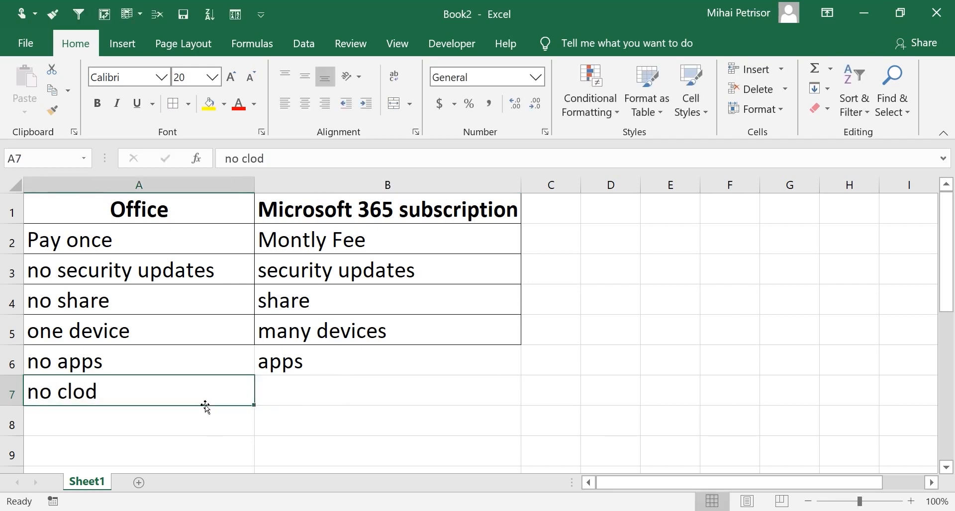
{"action": "type", "text": "no cloud"}
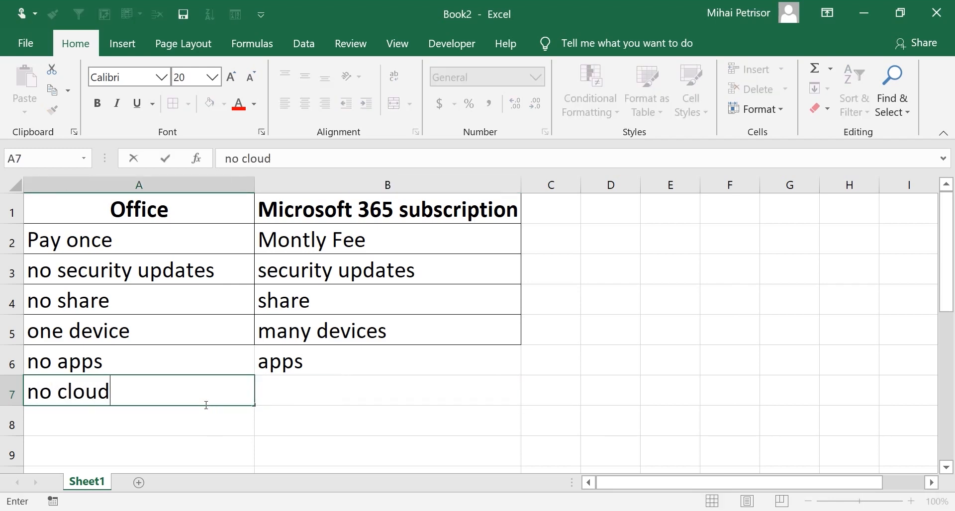
{"action": "key", "text": "Tab"}
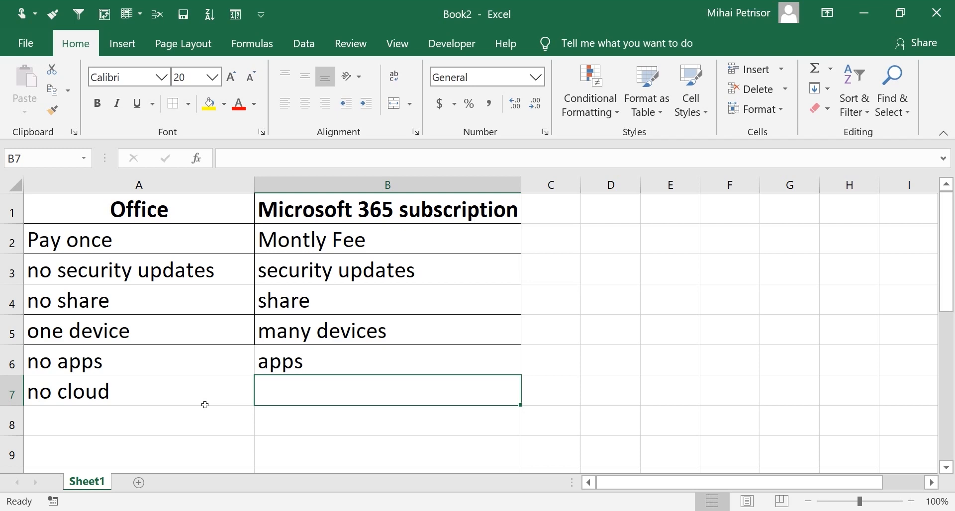
{"action": "type", "text": "!TB"}
{"action": "key", "text": "BackSpace"}
{"action": "key", "text": "BackSpace"}
{"action": "key", "text": "BackSpace"}
{"action": "type", "text": "1"}
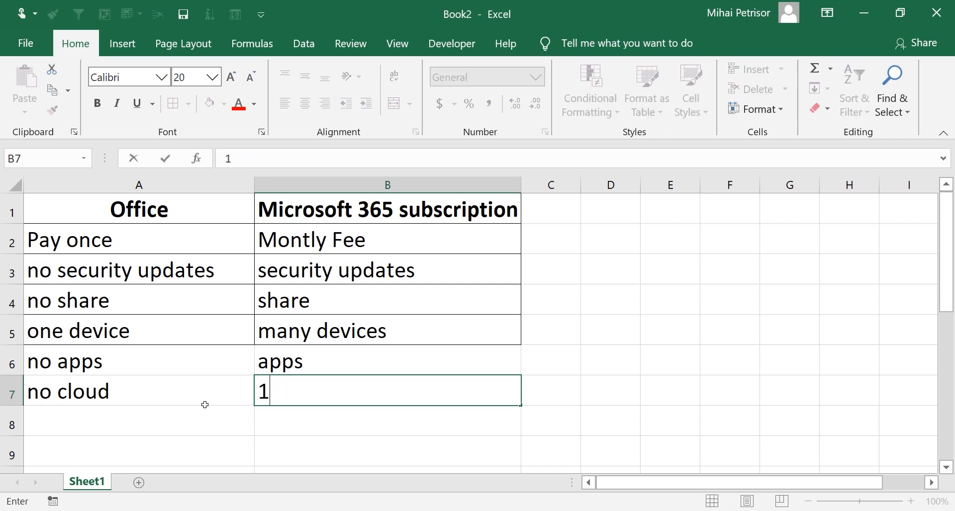
{"action": "type", "text": "TB"}
{"action": "left_click", "coordinate": [206, 407]}
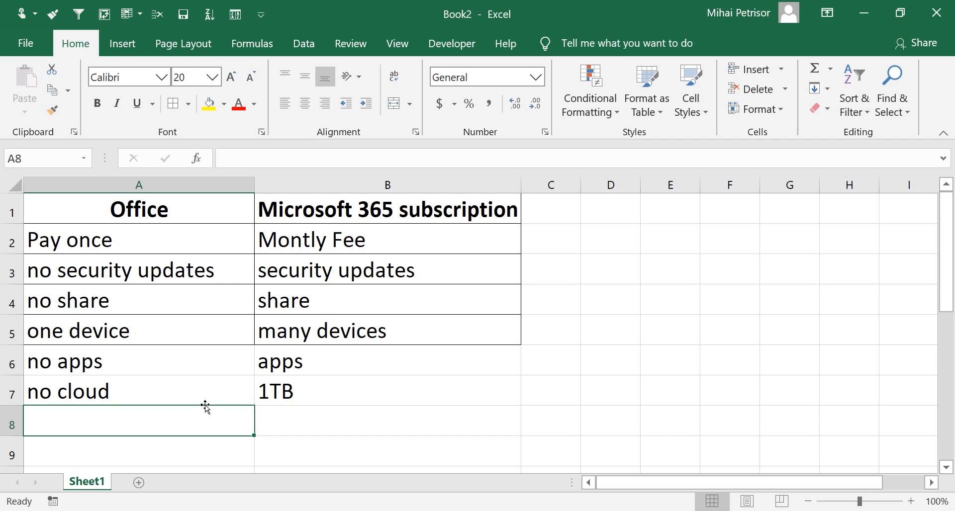
Step: Enter "no technical support" in cell A8 for Office and "technical support" in cell B8 for Microsoft 365
{"action": "left_click", "coordinate": [313, 422]}
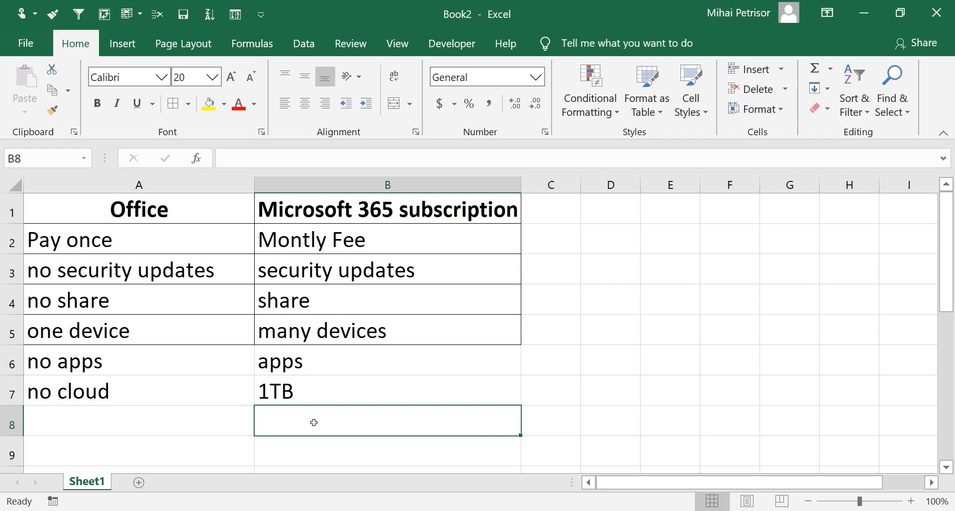
{"action": "left_click", "coordinate": [210, 422]}
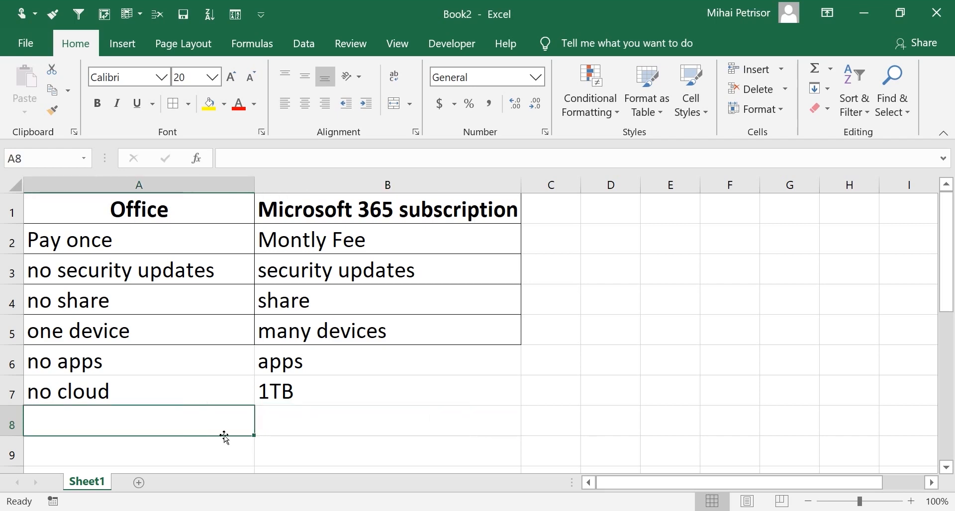
{"action": "type", "text": "no "}
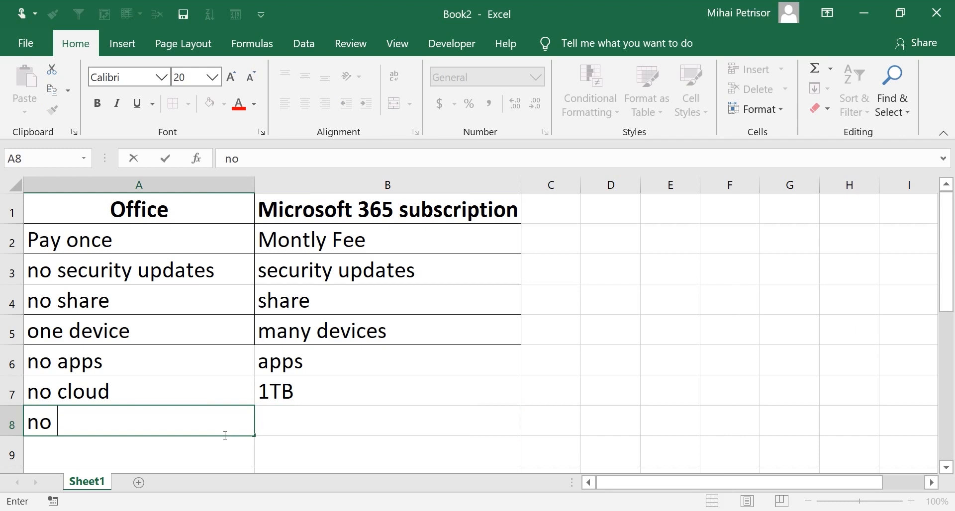
{"action": "type", "text": "technical"}
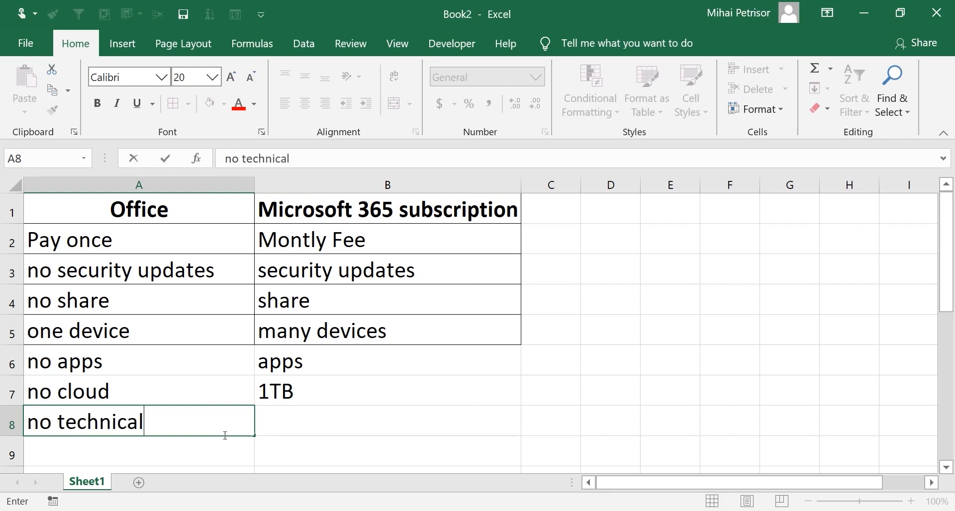
{"action": "type", "text": " support"}
{"action": "key", "text": "Tab"}
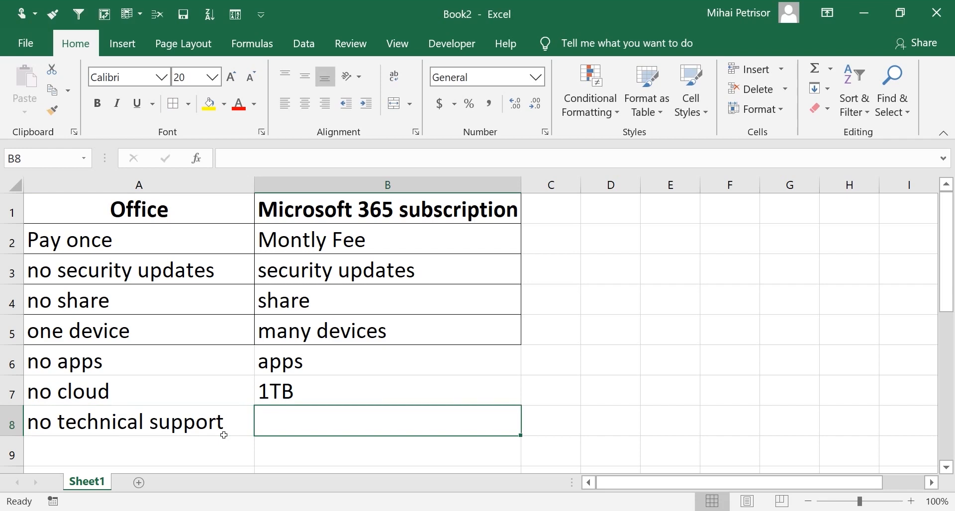
{"action": "type", "text": "technic"}
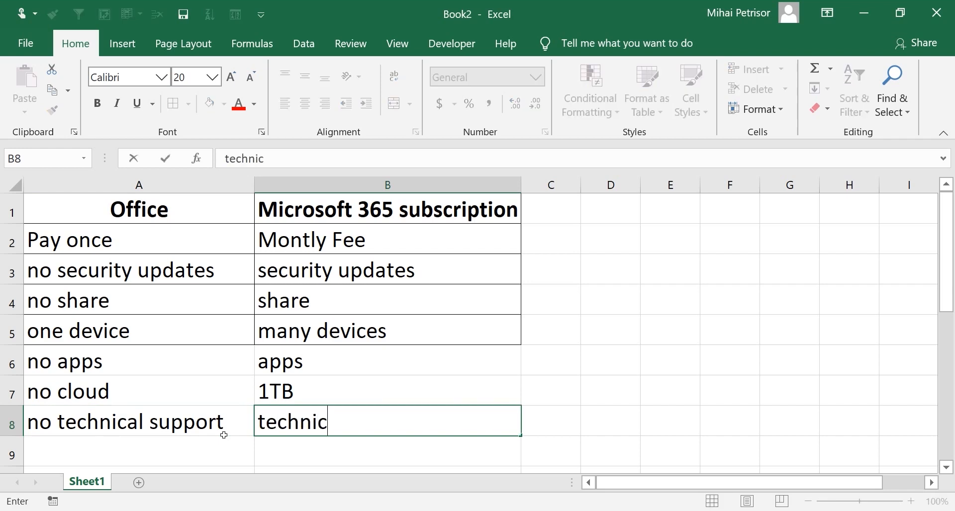
{"action": "type", "text": "al support"}
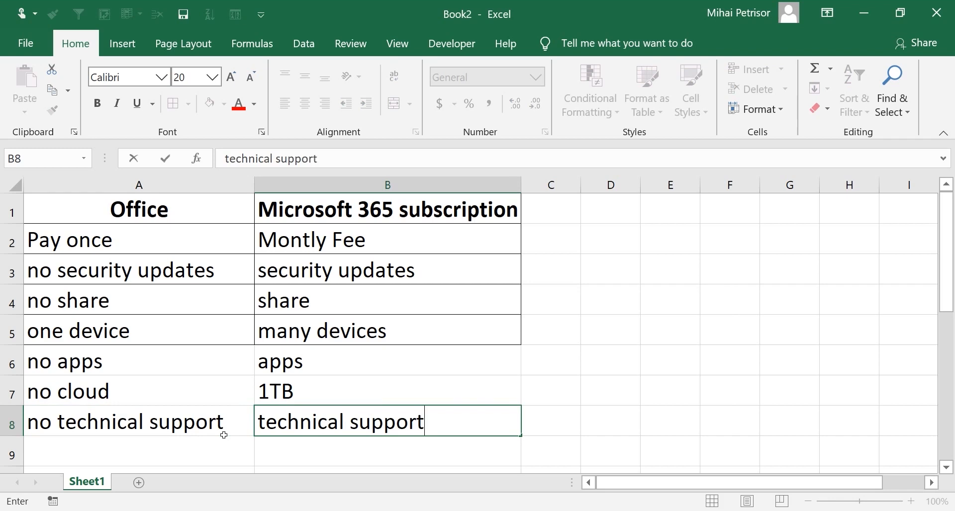
{"action": "key", "text": "Tab"}
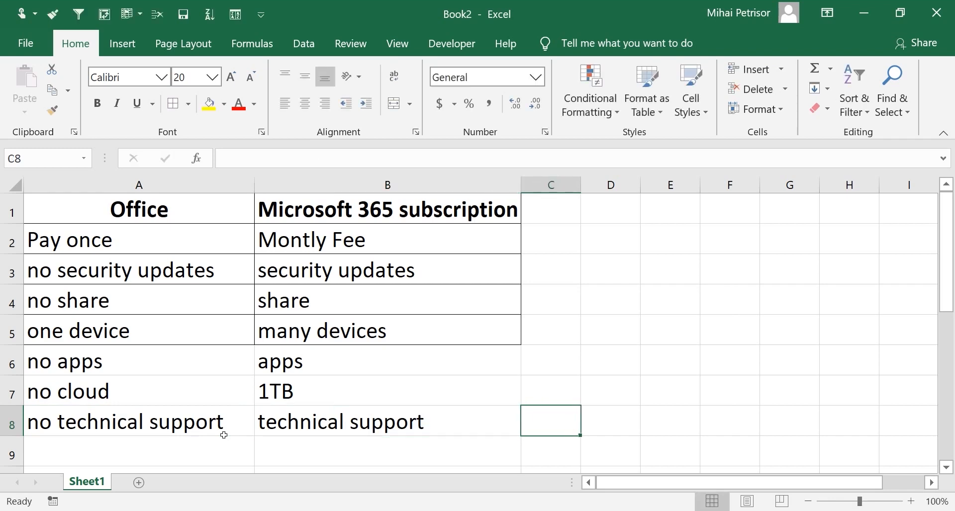
Step: Apply All Borders to the comparison rows in range A2:B8
{"action": "left_click", "coordinate": [634, 336]}
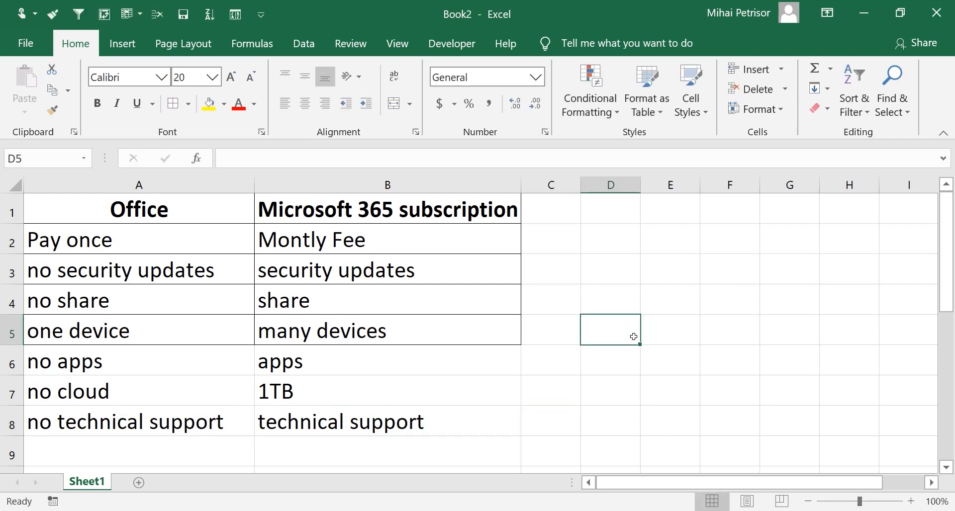
{"action": "left_click_drag", "start_coordinate": [345, 420], "coordinate": [124, 209]}
{"action": "left_click", "coordinate": [188, 103]}
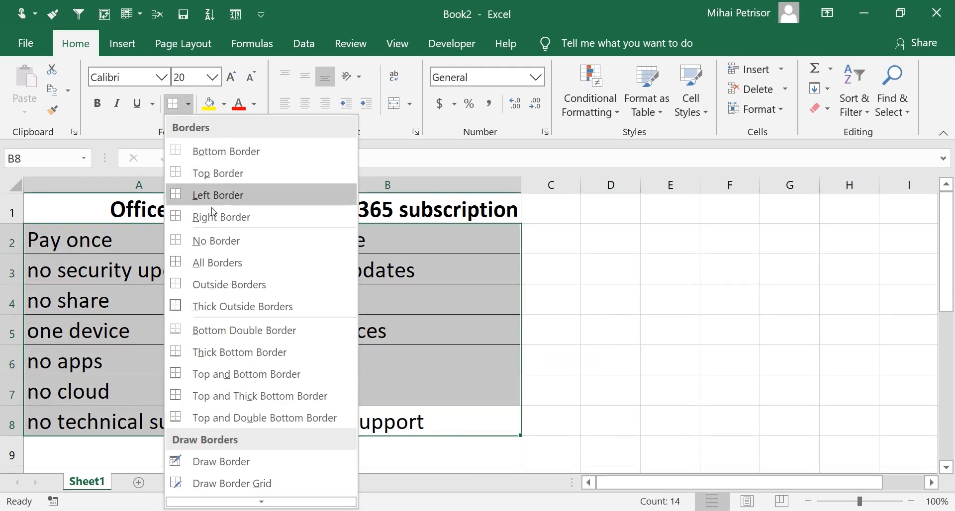
{"action": "left_click", "coordinate": [214, 270]}
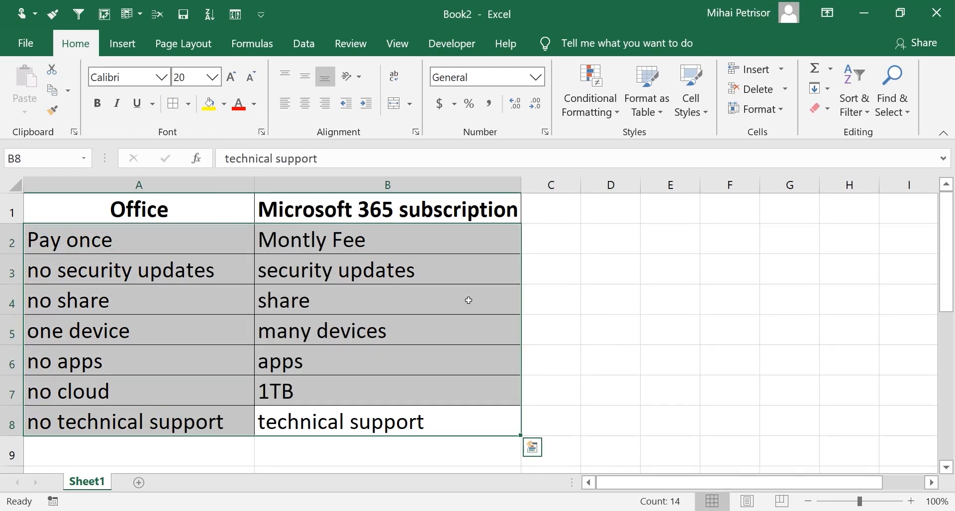
{"action": "left_click", "coordinate": [469, 301]}
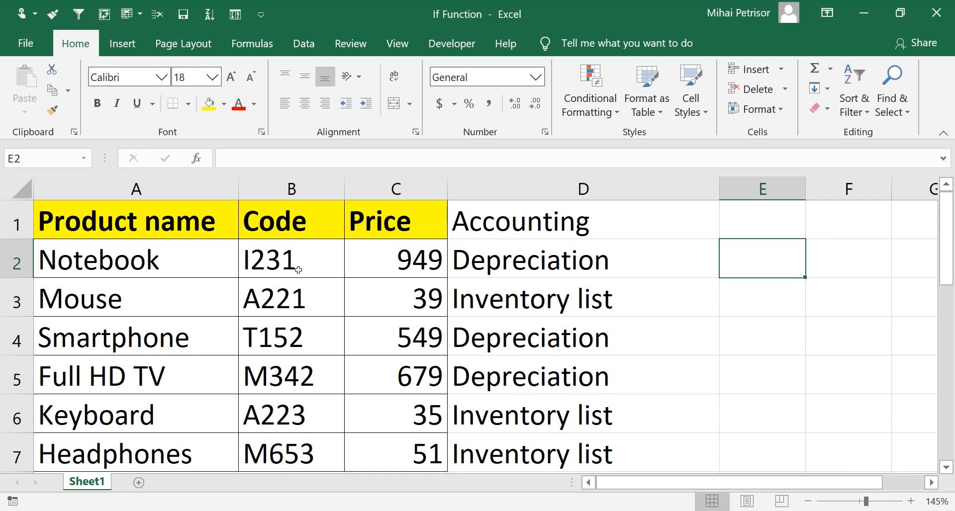
Step: Review the product names, codes, prices and accounting categories in the If Function workbook
{"action": "left_click", "coordinate": [298, 270]}
{"action": "left_click", "coordinate": [396, 272]}
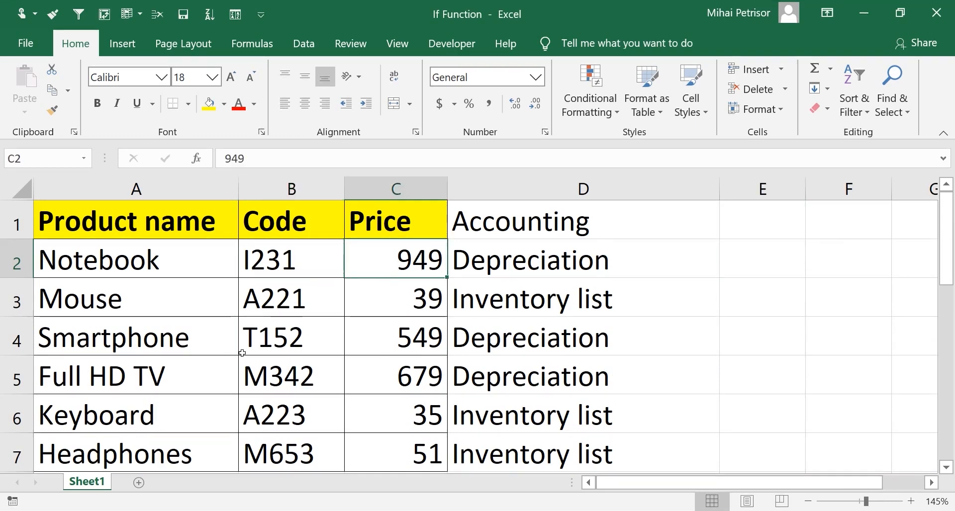
{"action": "left_click_drag", "start_coordinate": [207, 258], "coordinate": [190, 368]}
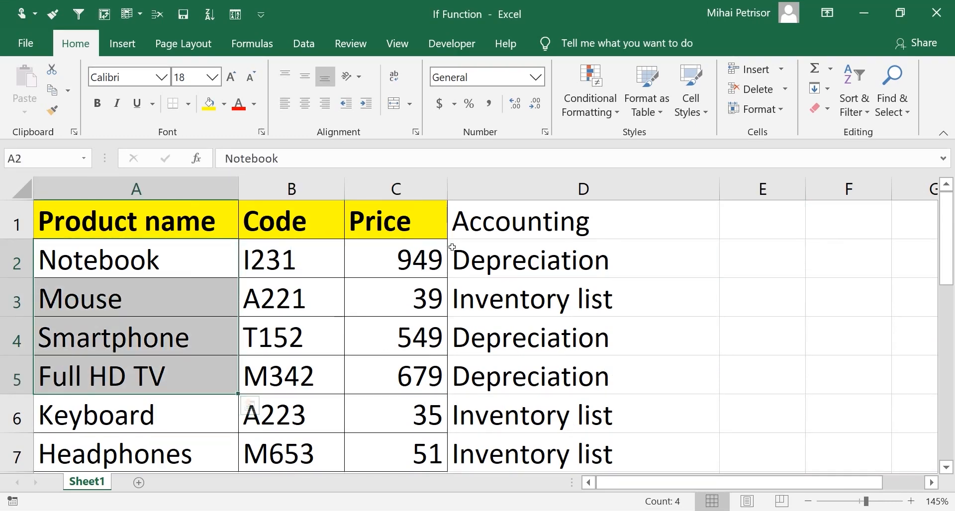
{"action": "left_click", "coordinate": [441, 249]}
{"action": "left_click", "coordinate": [495, 254]}
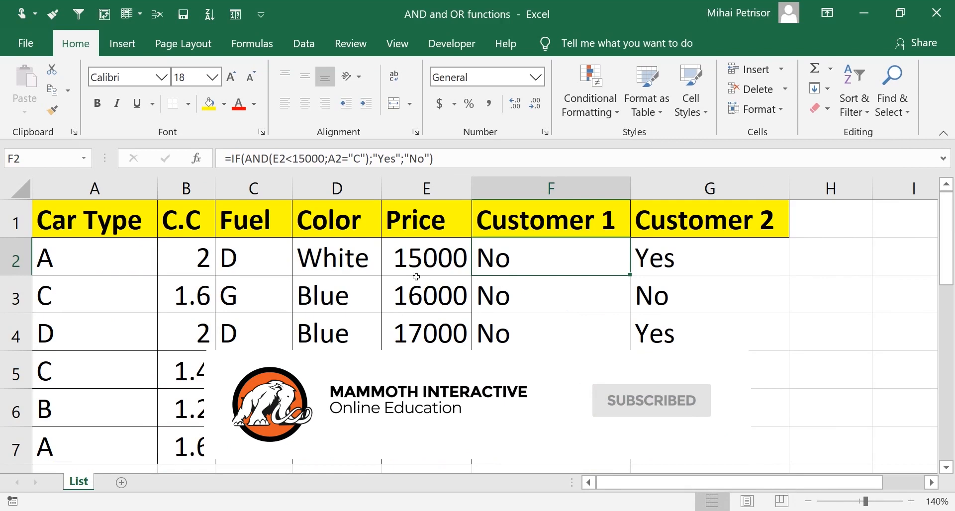
Step: Review the car price, type and fuel data and the Customer 2 OR formula in the AND and OR functions workbook
{"action": "left_click", "coordinate": [416, 279]}
{"action": "left_click", "coordinate": [683, 267]}
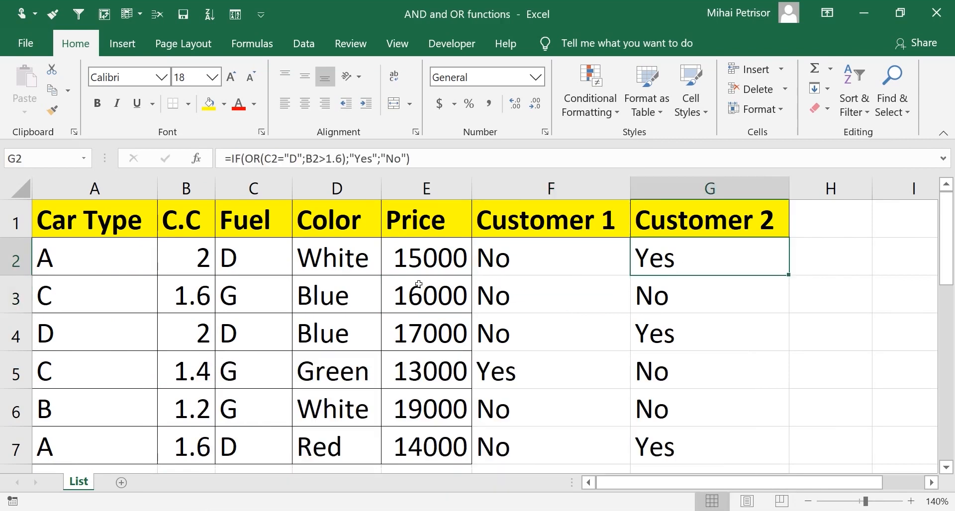
{"action": "left_click", "coordinate": [124, 264]}
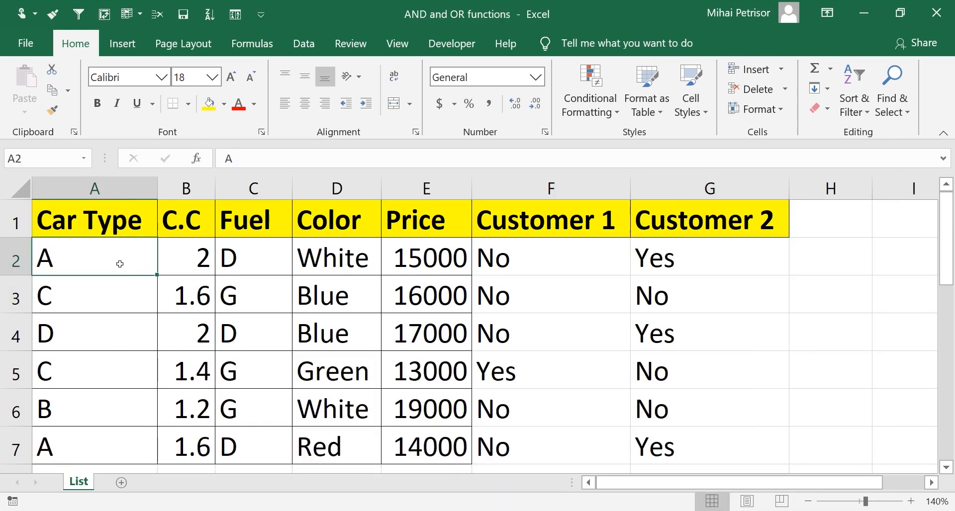
{"action": "left_click", "coordinate": [275, 260]}
{"action": "key", "text": "Right"}
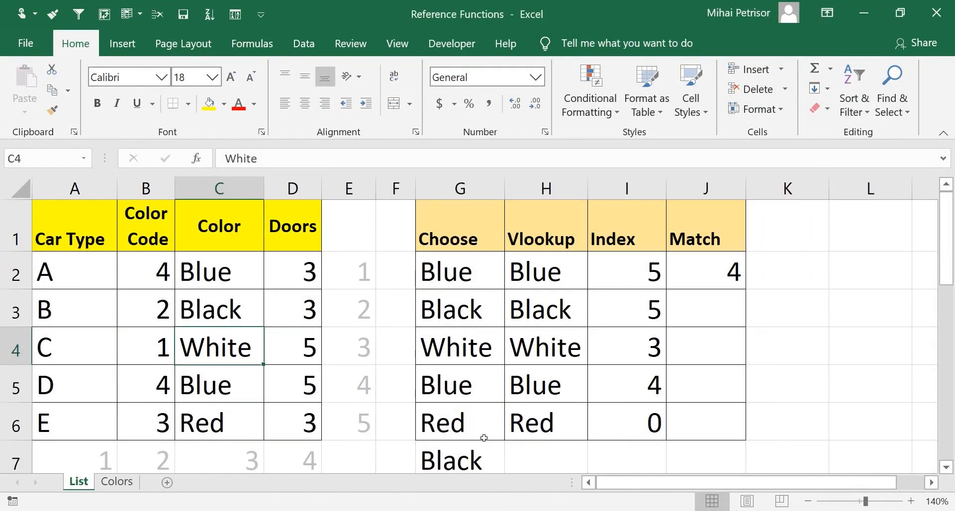
Step: Review the Index and Match formulas and the source table A1:D6 in the Reference Functions workbook
{"action": "left_click", "coordinate": [608, 281]}
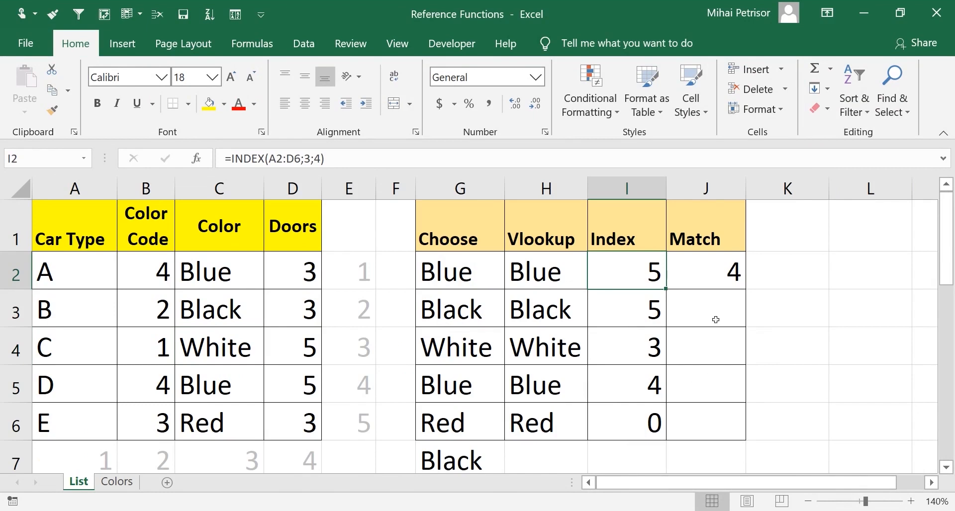
{"action": "left_click", "coordinate": [690, 275]}
{"action": "left_click", "coordinate": [209, 269]}
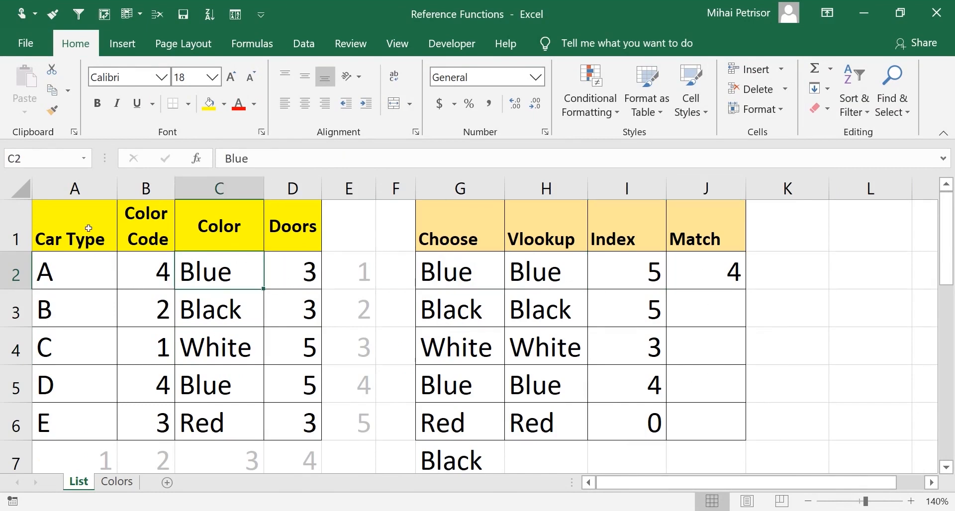
{"action": "left_click_drag", "start_coordinate": [90, 234], "coordinate": [298, 415]}
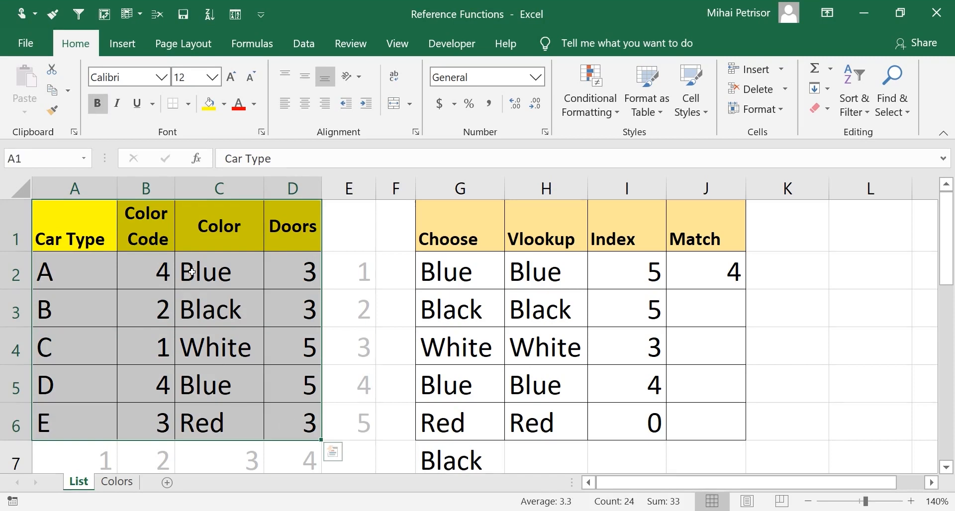
{"action": "left_click", "coordinate": [217, 264]}
{"action": "left_click", "coordinate": [93, 267]}
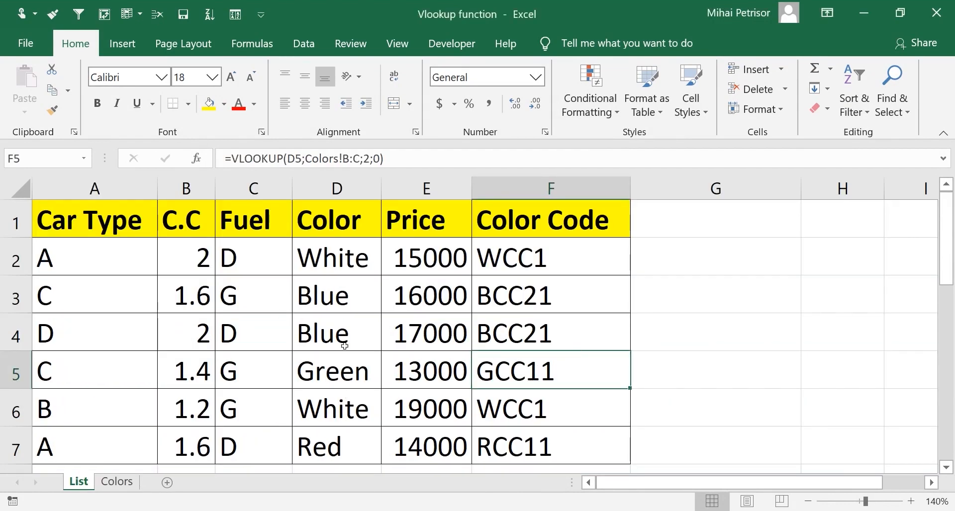
Step: Review the car data and Color Code VLOOKUP formulas on the List sheet and the lookup table on the Colors sheet
{"action": "left_click", "coordinate": [463, 270]}
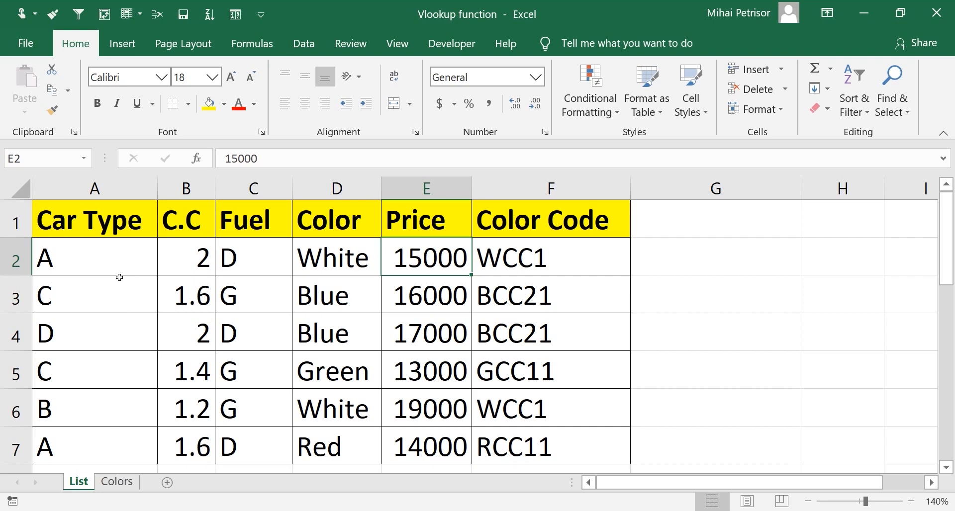
{"action": "left_click", "coordinate": [148, 263]}
{"action": "left_click", "coordinate": [358, 246]}
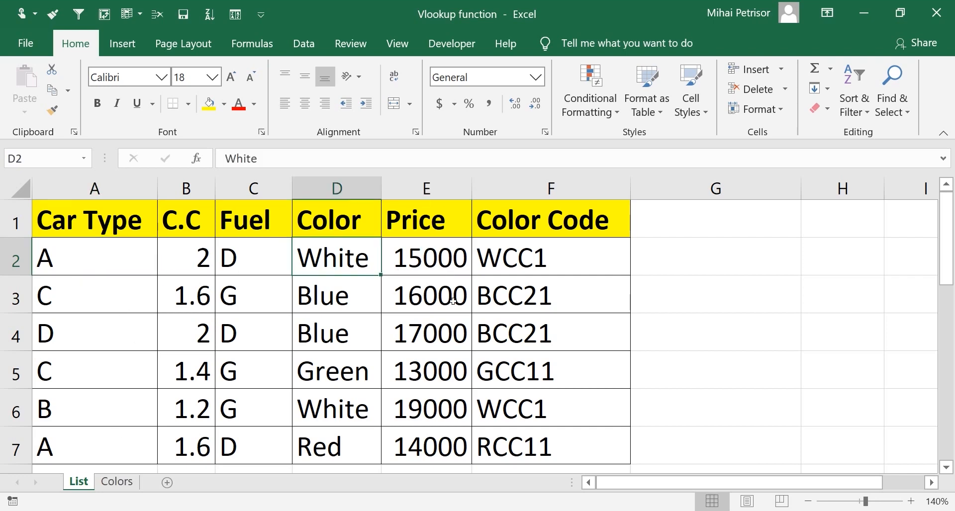
{"action": "left_click", "coordinate": [119, 484]}
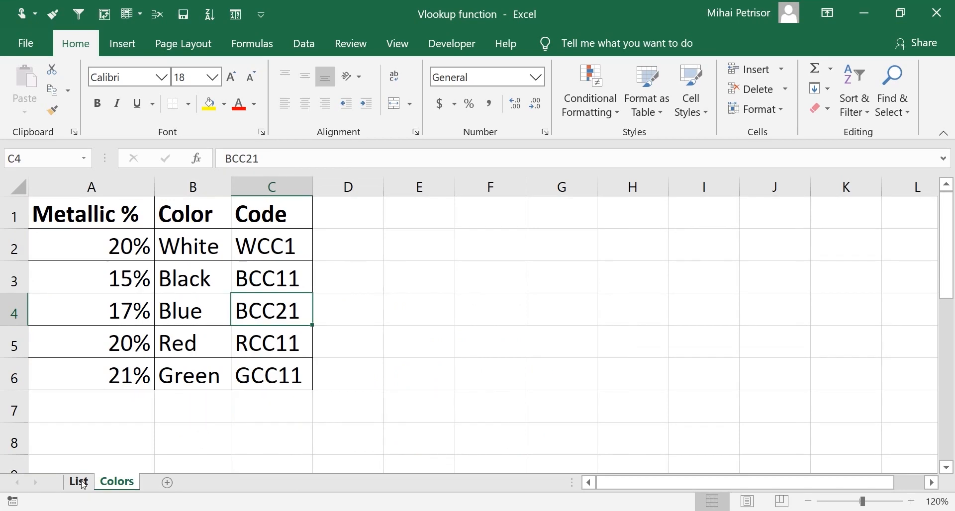
{"action": "left_click", "coordinate": [83, 484]}
{"action": "left_click", "coordinate": [554, 257]}
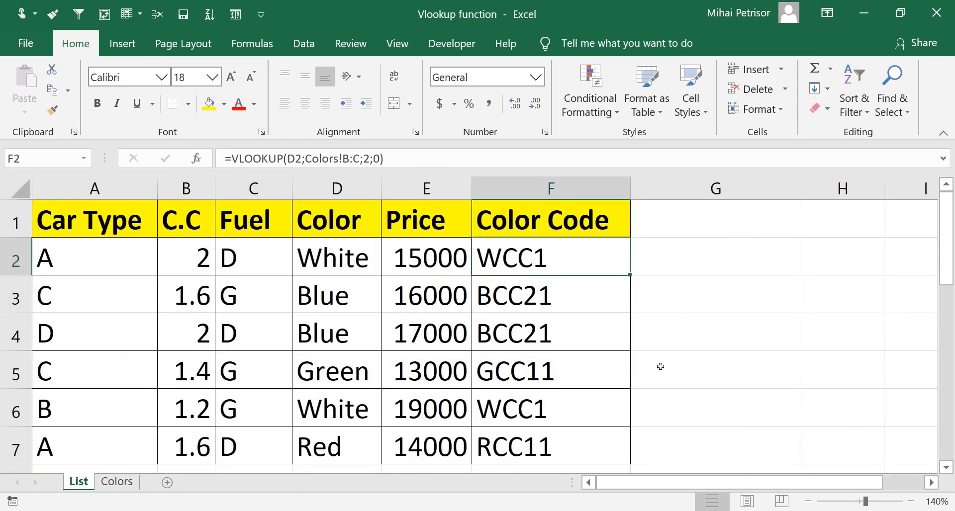
{"action": "left_click", "coordinate": [556, 338]}
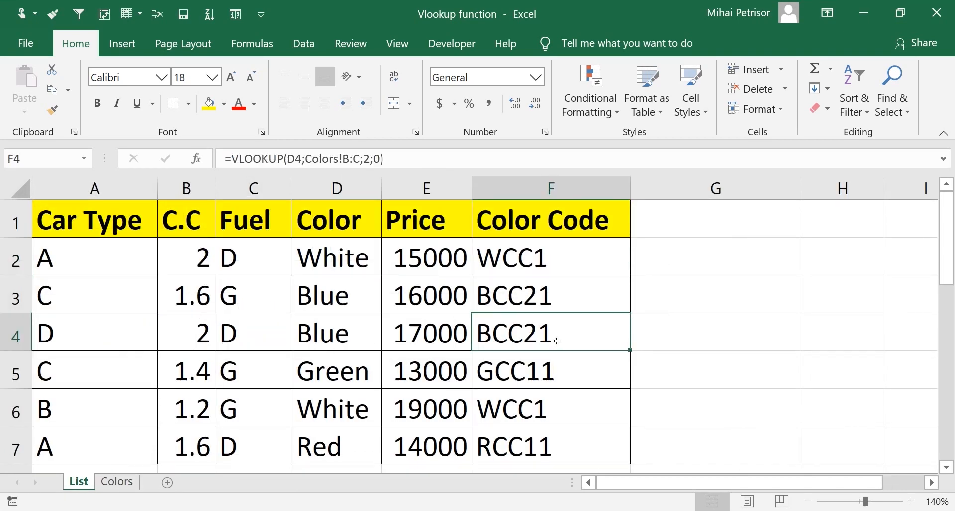
{"action": "left_click", "coordinate": [451, 339]}
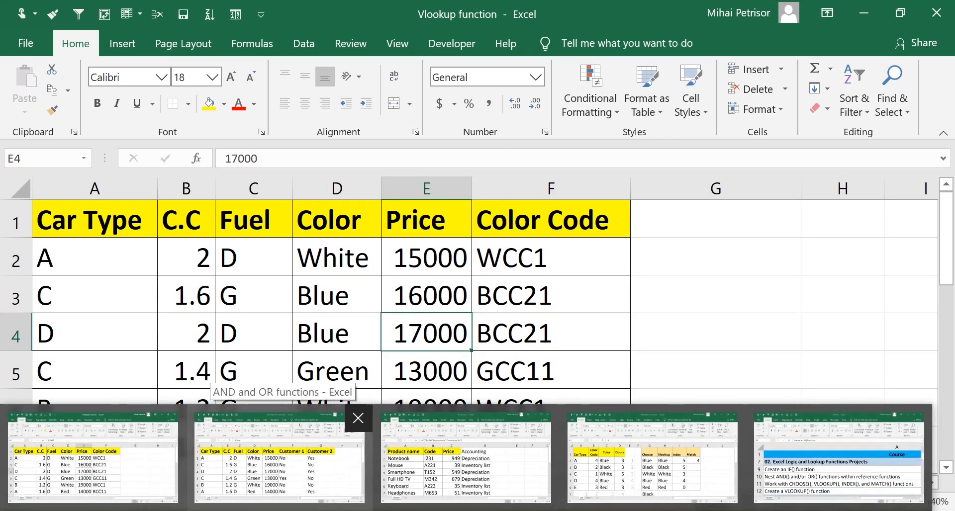
Step: Switch to the If Function workbook and examine its product names, codes and prices
{"action": "left_click", "coordinate": [465, 458]}
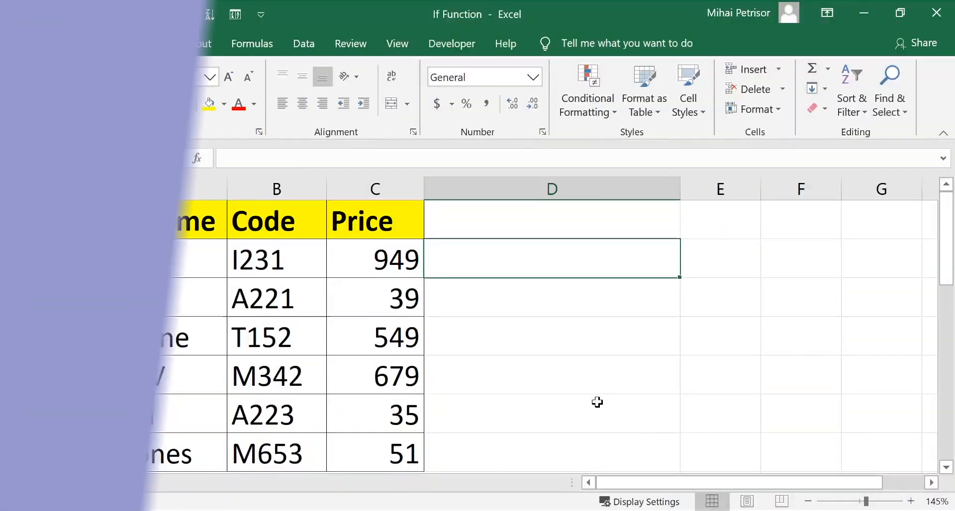
{"action": "left_click", "coordinate": [597, 402]}
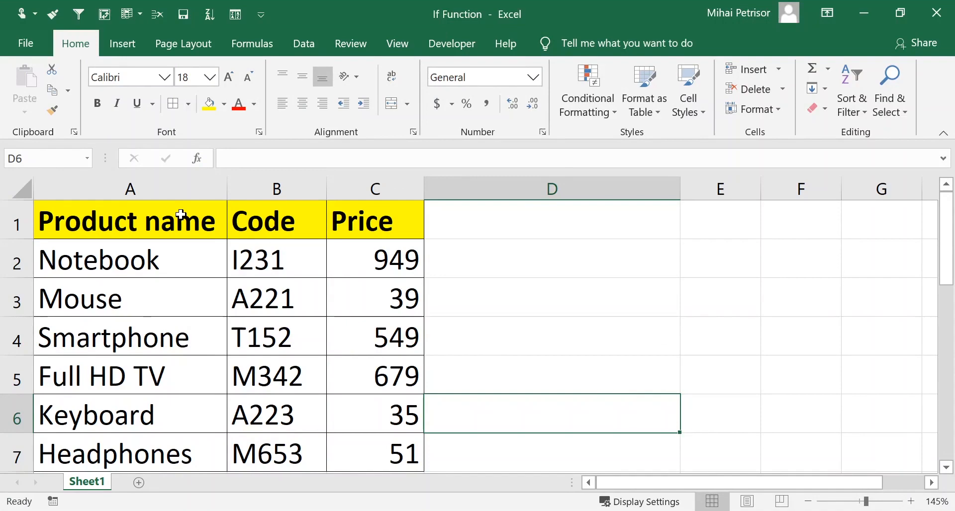
{"action": "left_click_drag", "start_coordinate": [181, 215], "coordinate": [300, 403]}
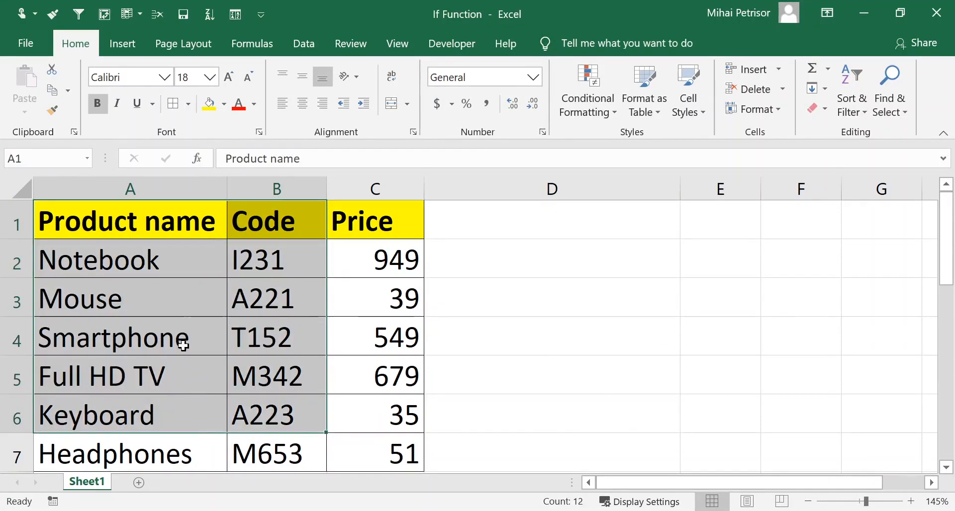
{"action": "left_click", "coordinate": [183, 263]}
{"action": "left_click", "coordinate": [482, 220]}
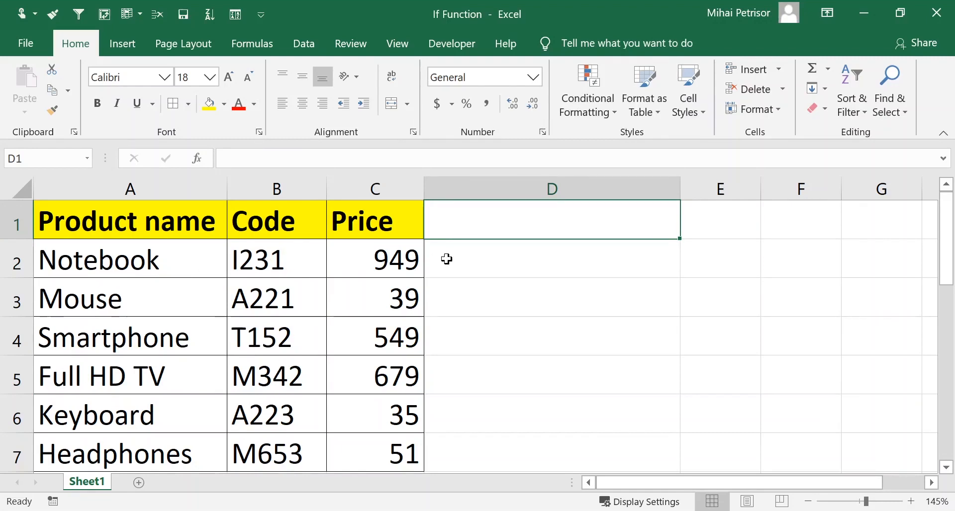
{"action": "left_click", "coordinate": [392, 260]}
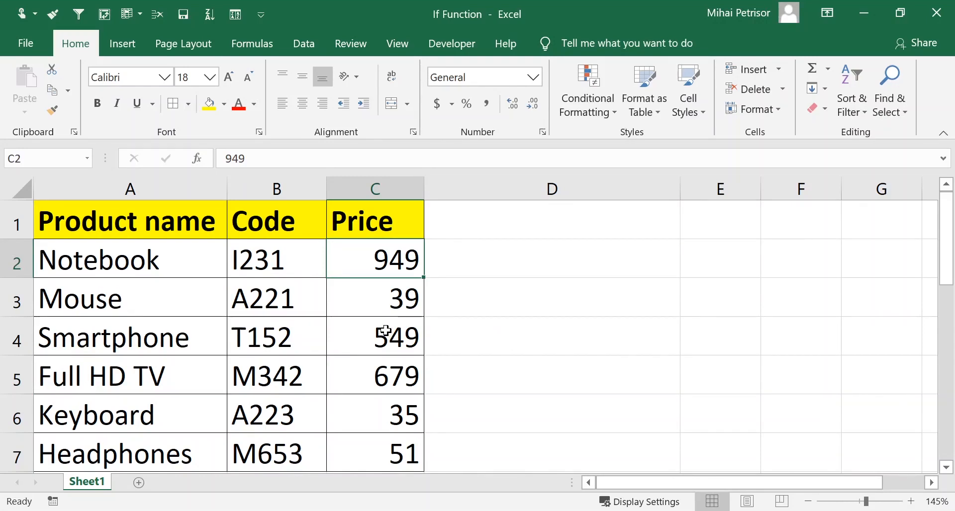
{"action": "left_click", "coordinate": [215, 259]}
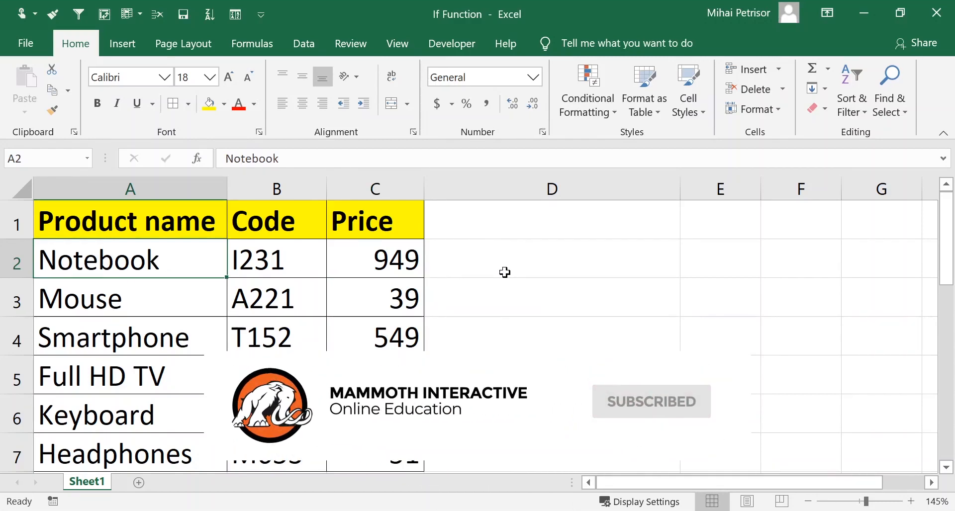
{"action": "left_click", "coordinate": [390, 263]}
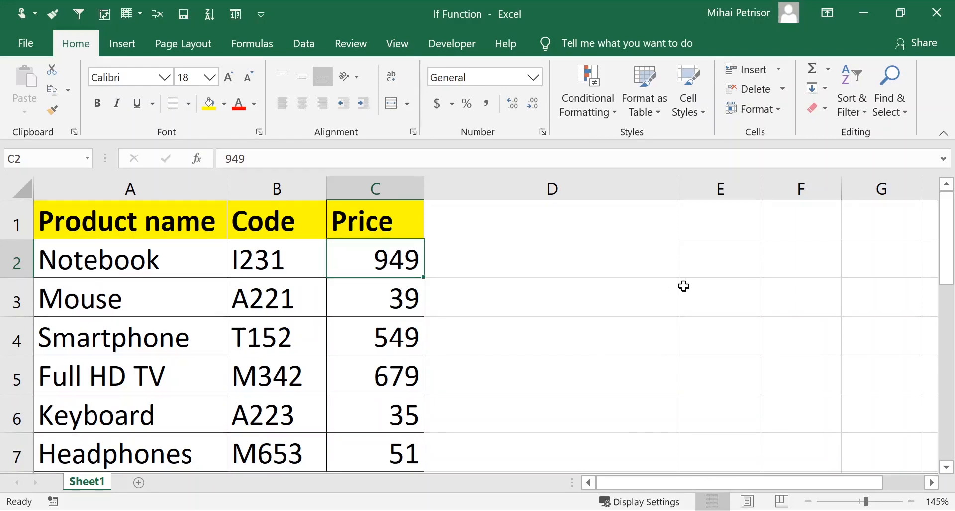
Step: Enter the header Accounting in cell D1, beside the Price column
{"action": "left_click", "coordinate": [494, 218]}
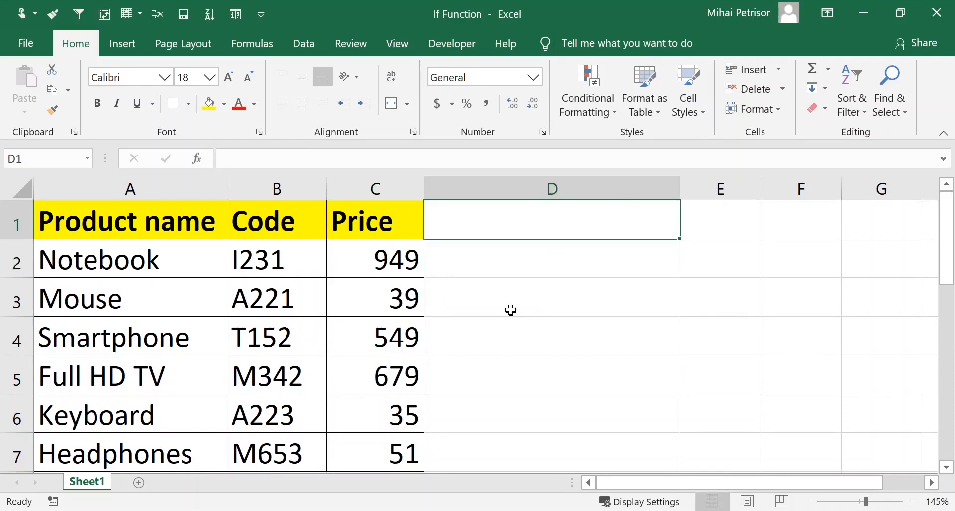
{"action": "key", "text": "Down"}
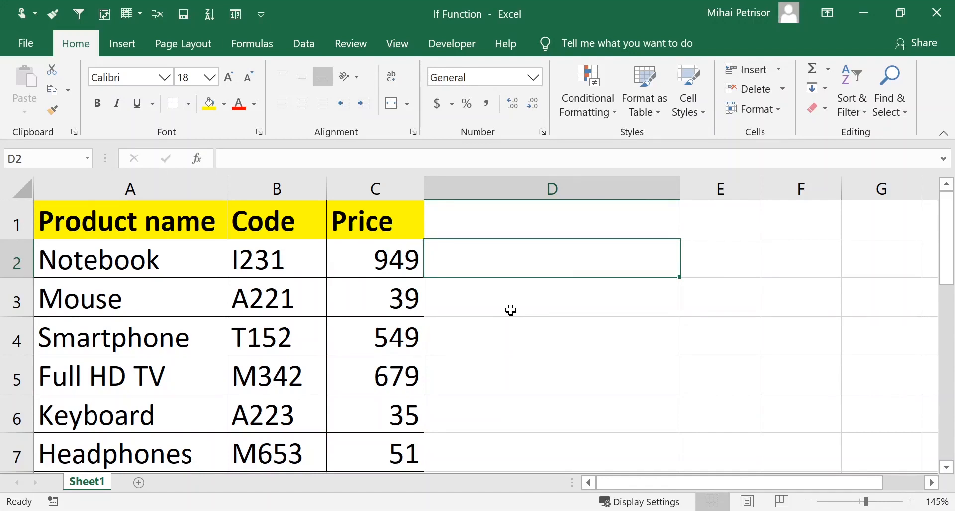
{"action": "left_click", "coordinate": [563, 223]}
{"action": "type", "text": "A"}
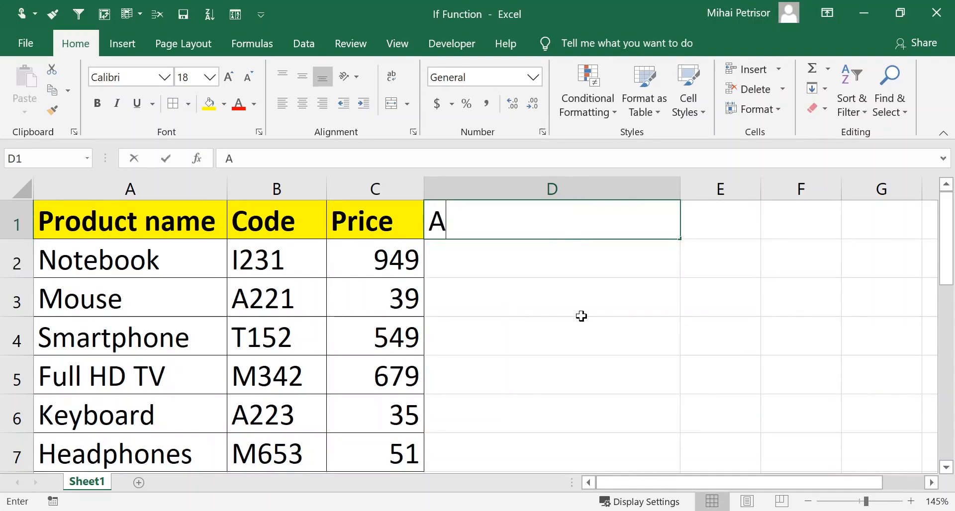
{"action": "type", "text": "ccounting"}
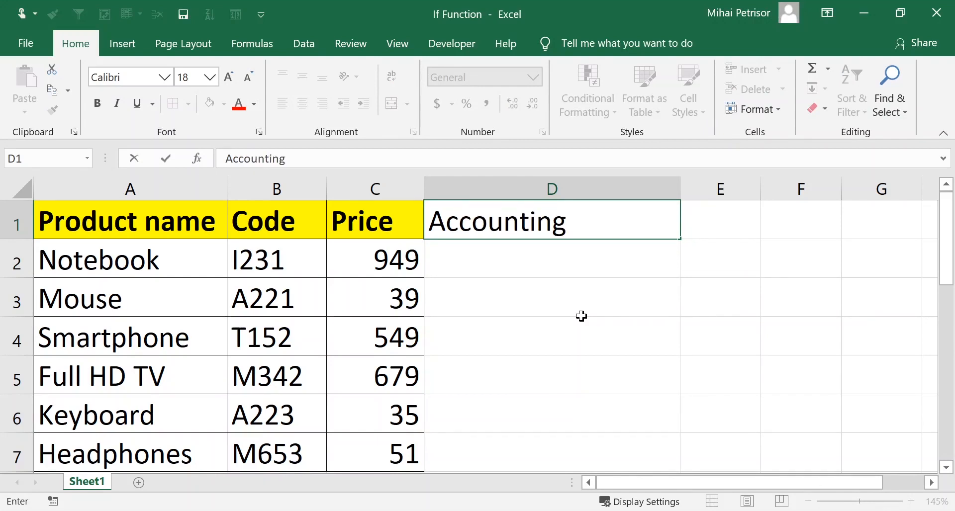
{"action": "key", "text": "Return"}
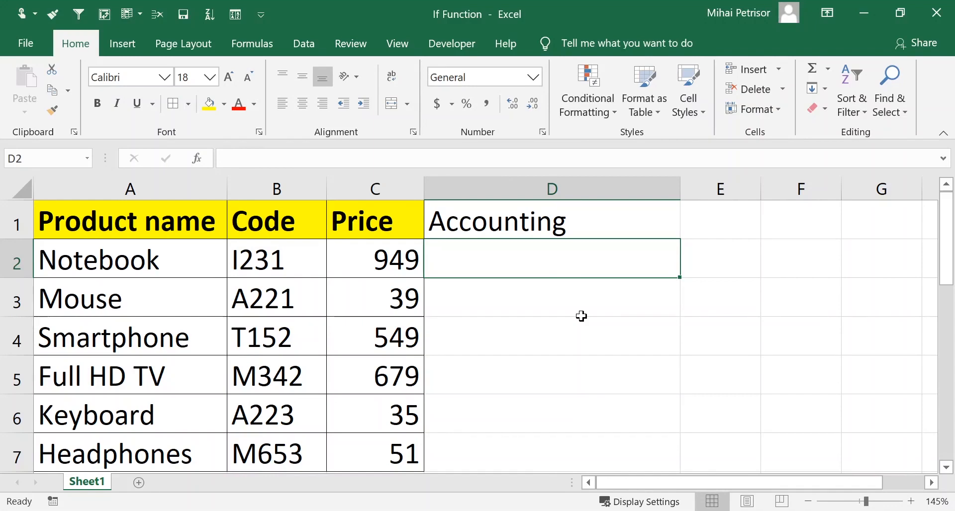
Step: Enter the formula =IF(C2>500;"Depreciation";"Inventory list") in cell D2 to classify the Notebook by price
{"action": "type", "text": "=if"}
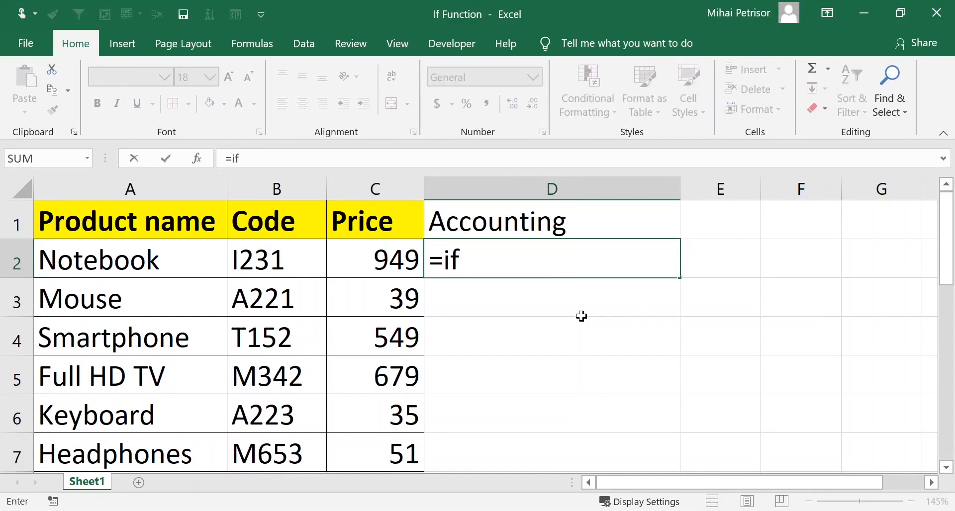
{"action": "key", "text": "Tab"}
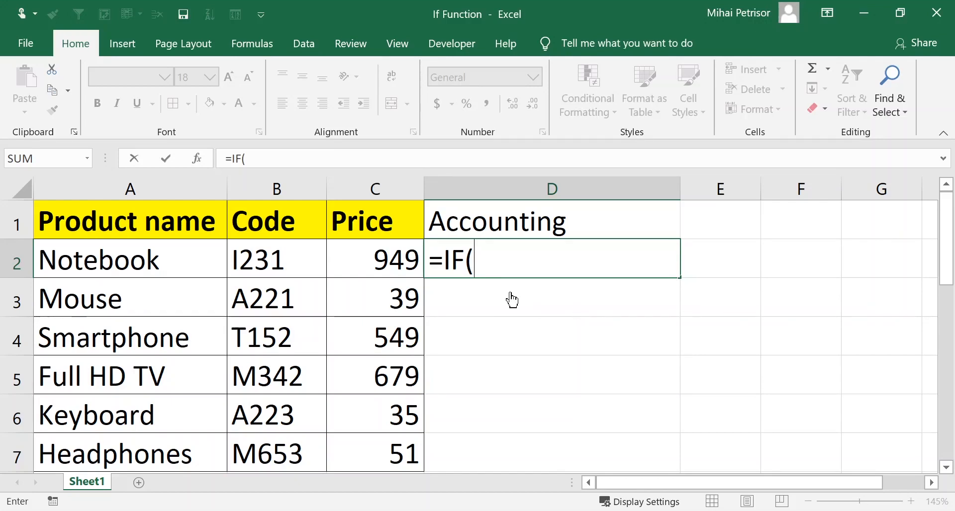
{"action": "left_click", "coordinate": [367, 266]}
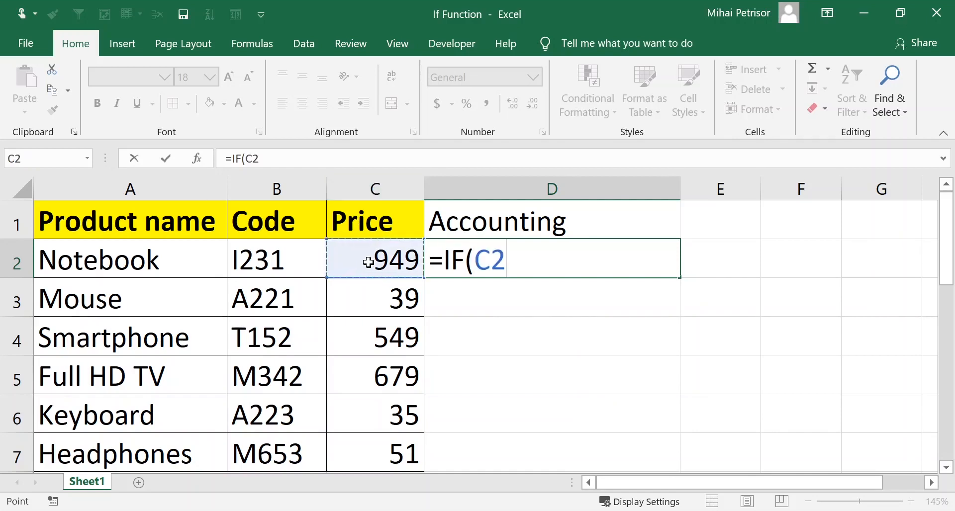
{"action": "type", "text": ">500"}
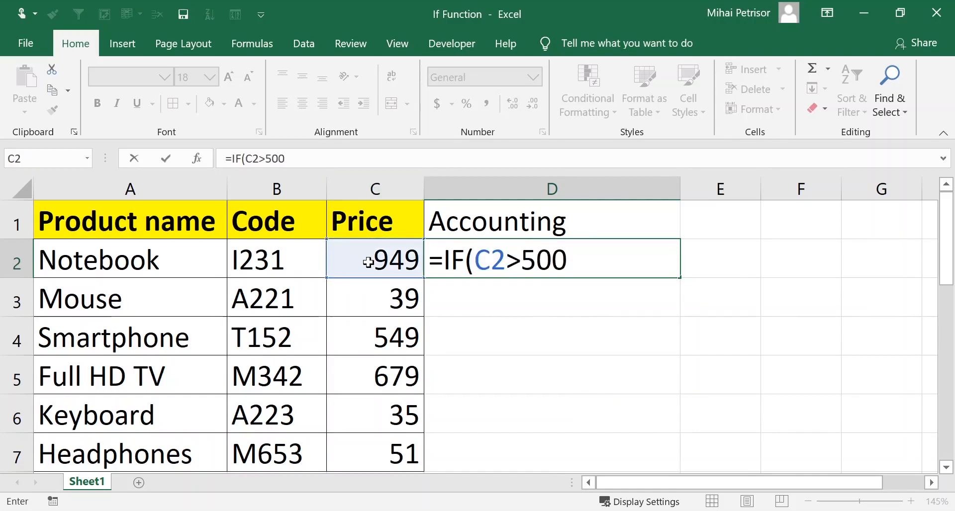
{"action": "type", "text": ";\"Depreciati"}
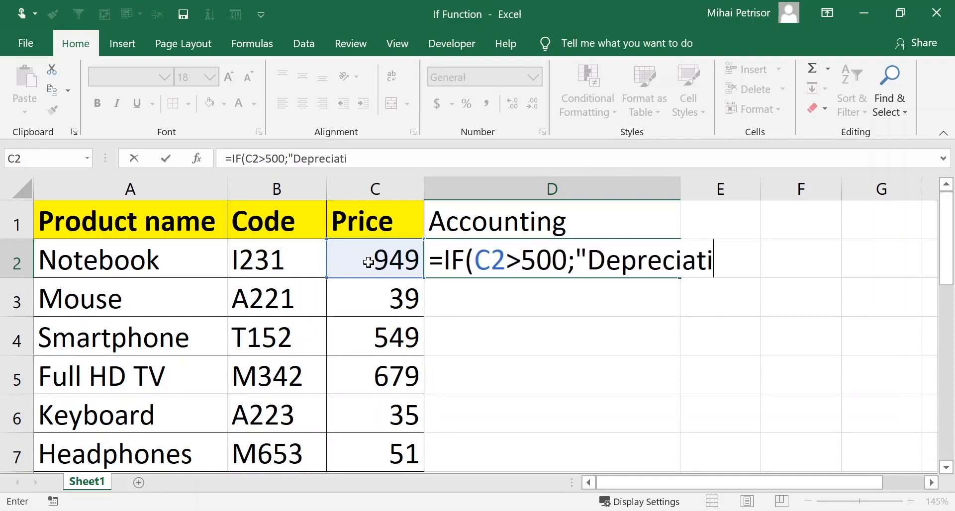
{"action": "type", "text": "on\""}
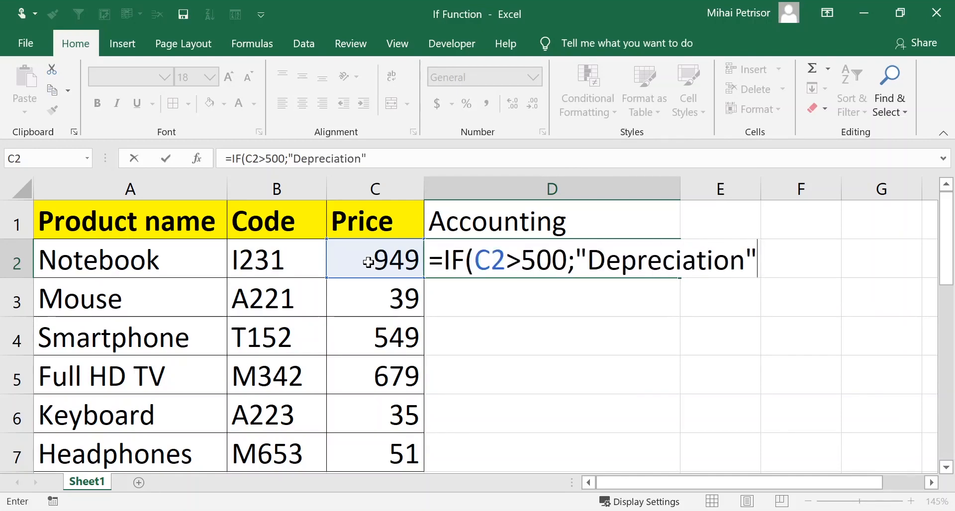
{"action": "type", "text": ";"}
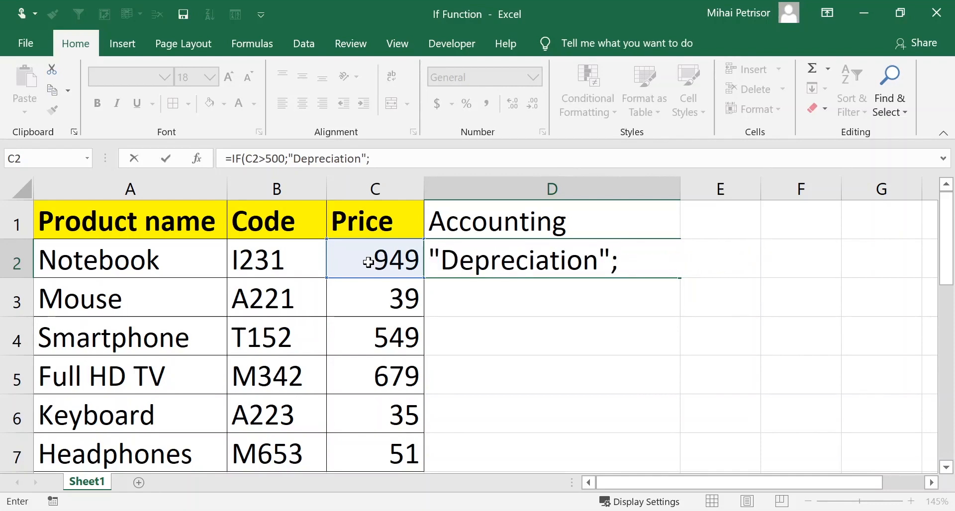
{"action": "type", "text": "\""}
{"action": "type", "text": "I"}
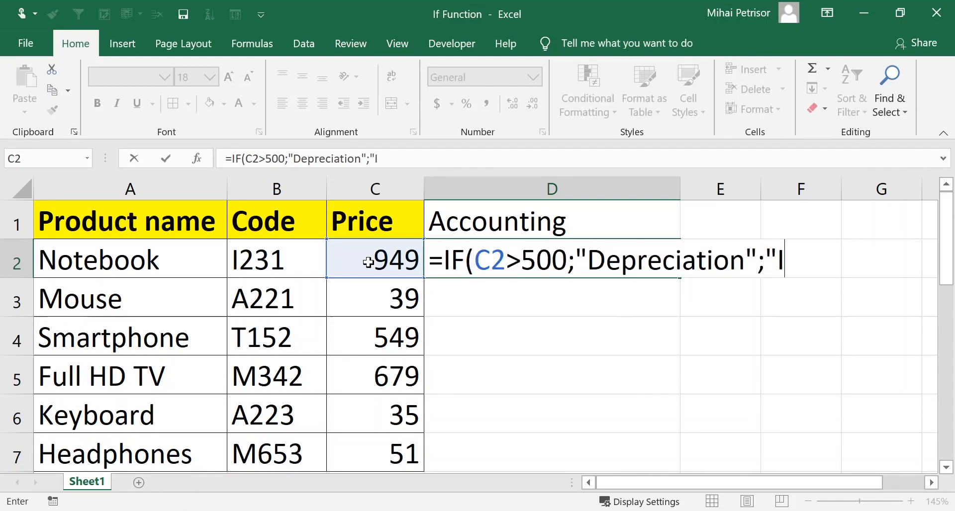
{"action": "type", "text": "nventor"}
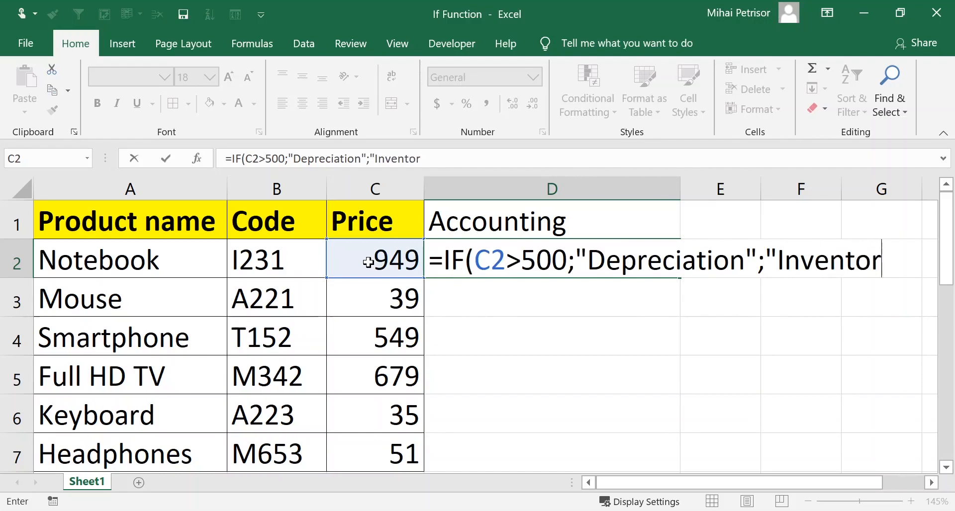
{"action": "type", "text": "y l"}
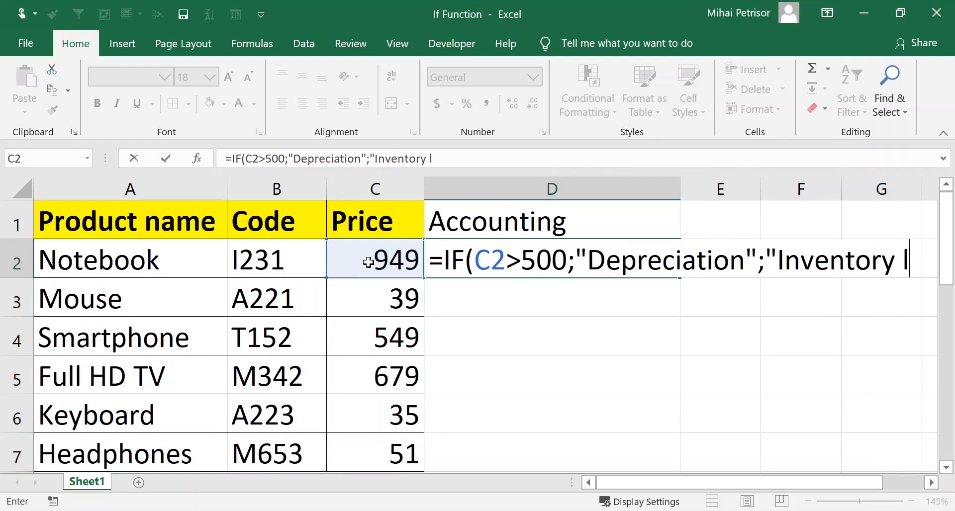
{"action": "type", "text": "ist\""}
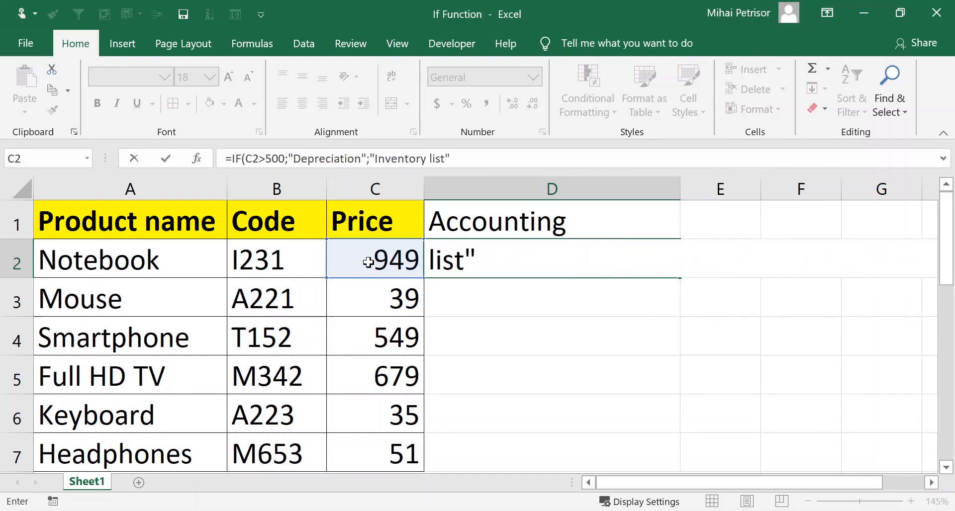
{"action": "type", "text": ")"}
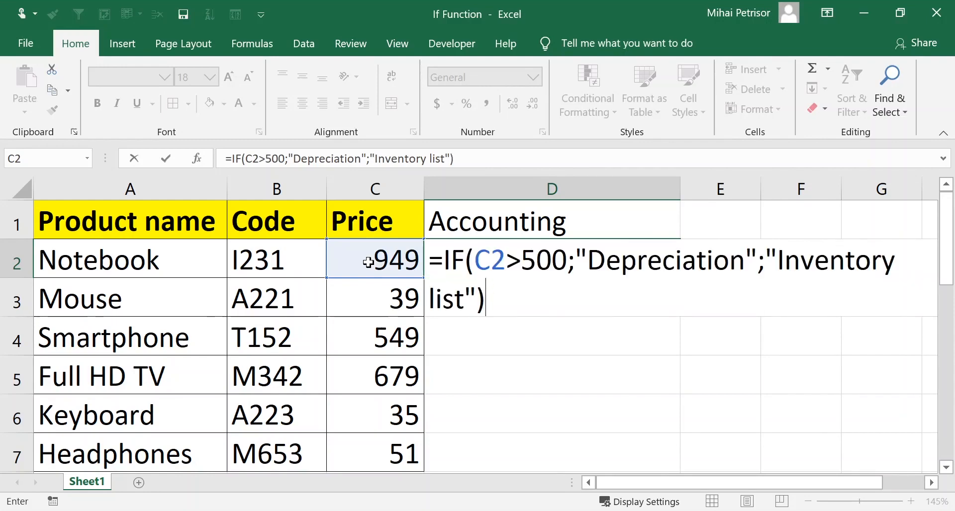
{"action": "key", "text": "ctrl+Return"}
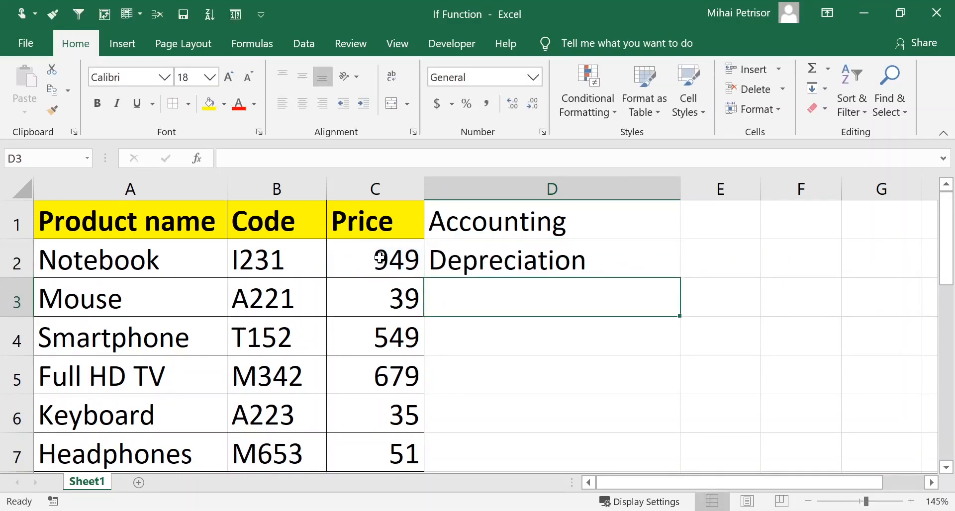
Step: Fill the IF formula from D2 down to D7 and check the classifications against the products
{"action": "left_click", "coordinate": [542, 263]}
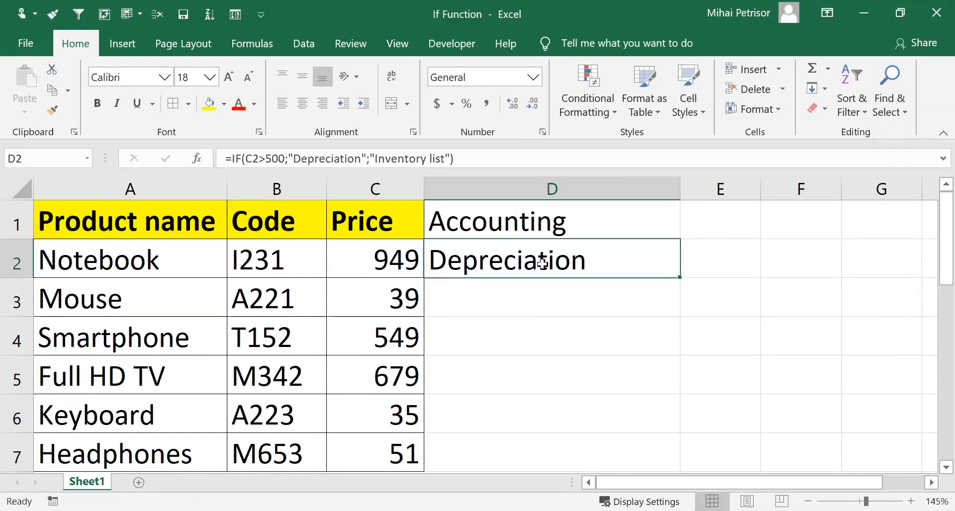
{"action": "double_click", "coordinate": [681, 279]}
{"action": "left_click", "coordinate": [503, 306]}
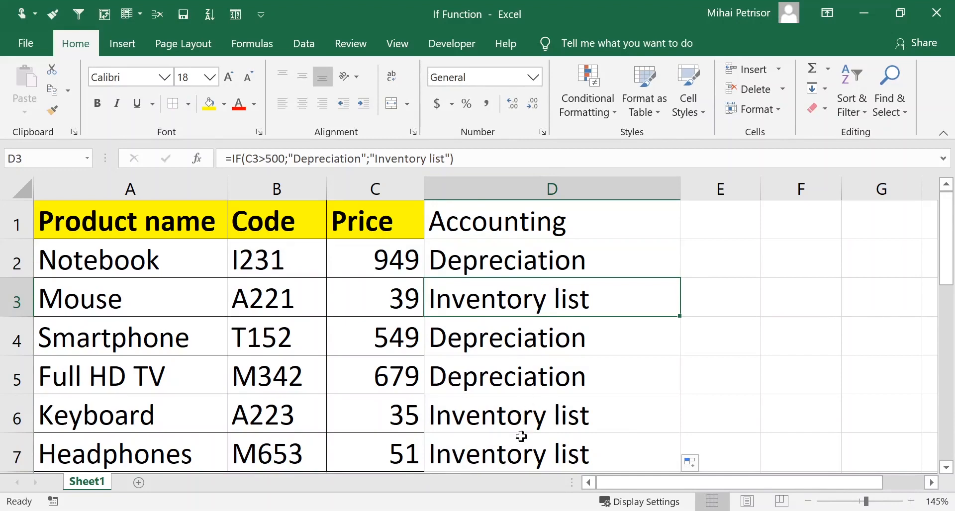
{"action": "left_click", "coordinate": [141, 459]}
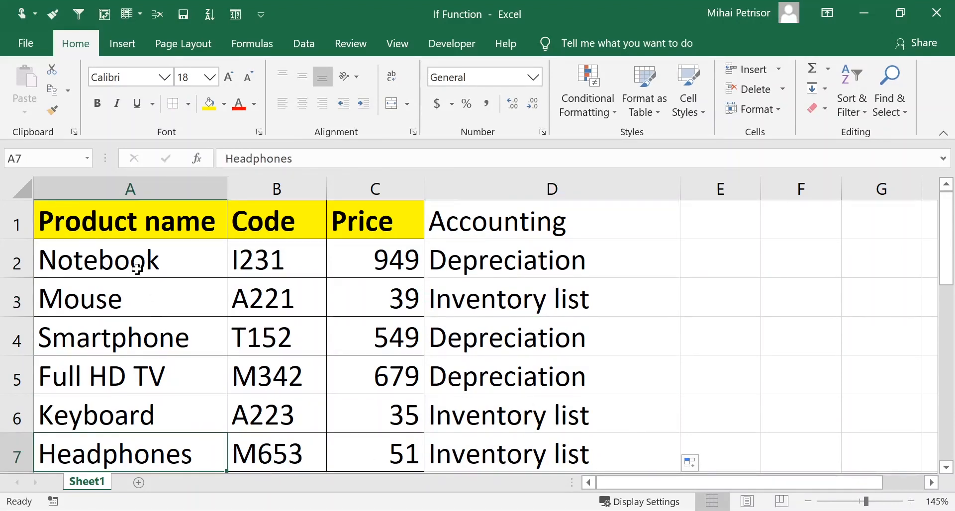
{"action": "left_click", "coordinate": [570, 268]}
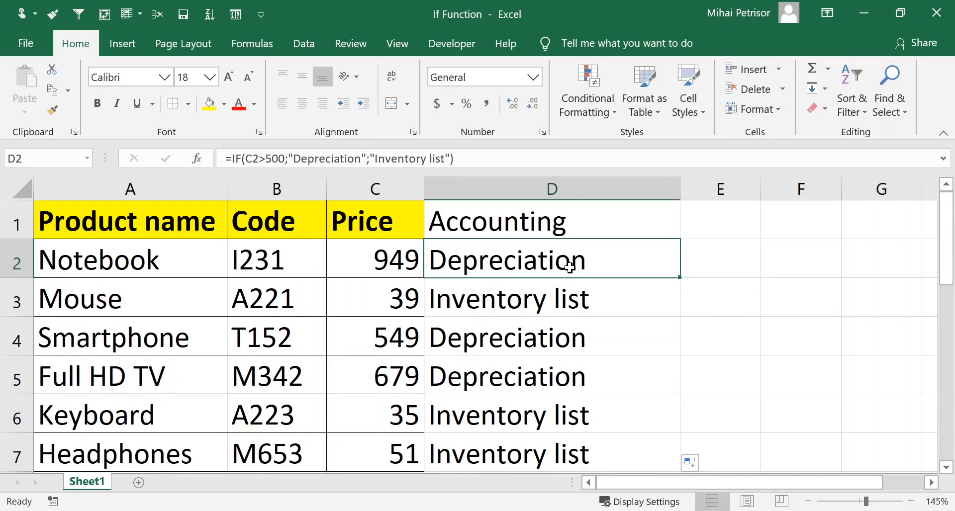
Step: Compare the Notebook and Mouse prices with the IF formulas in D2 and D3
{"action": "left_click", "coordinate": [376, 262]}
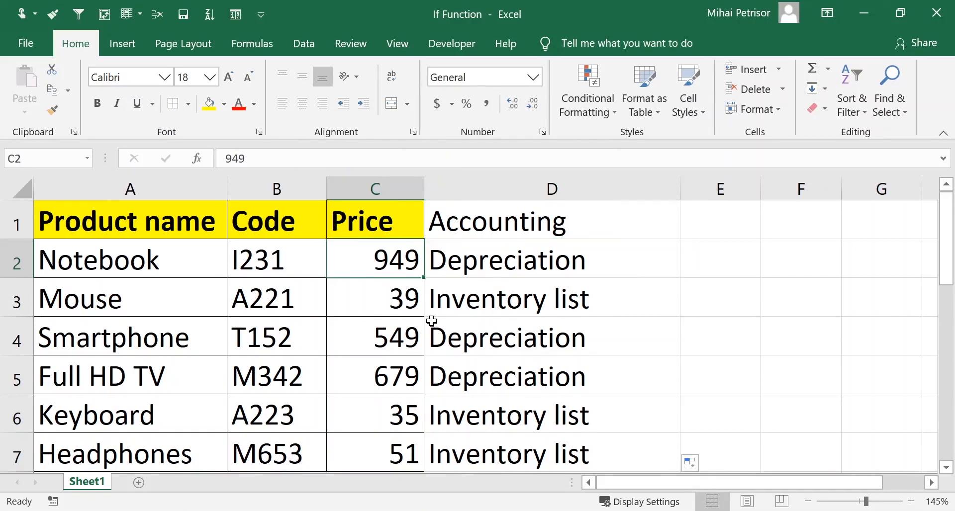
{"action": "left_click", "coordinate": [438, 261]}
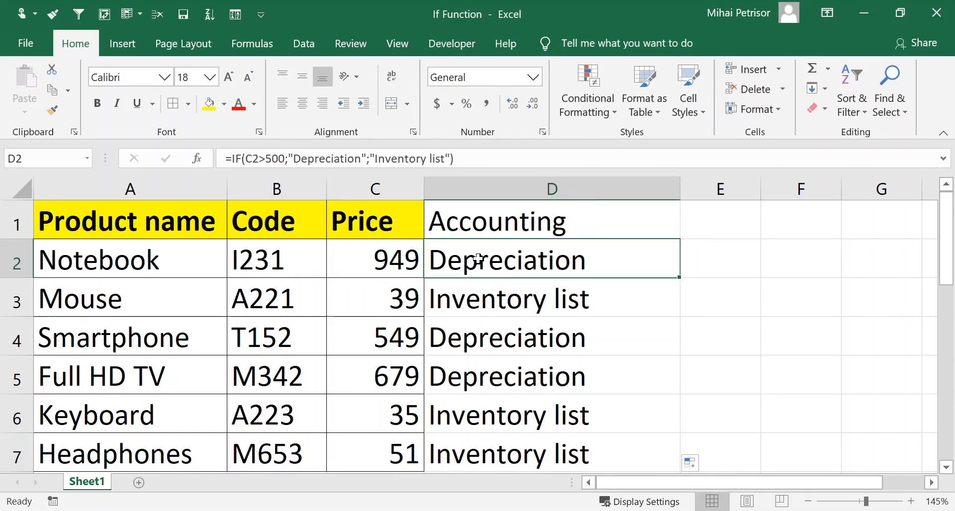
{"action": "double_click", "coordinate": [475, 264]}
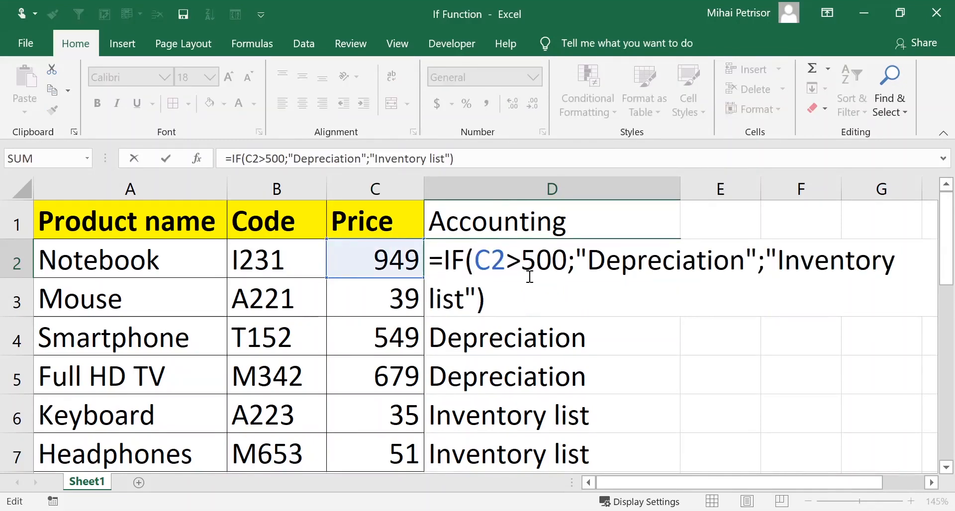
{"action": "key", "text": "Escape"}
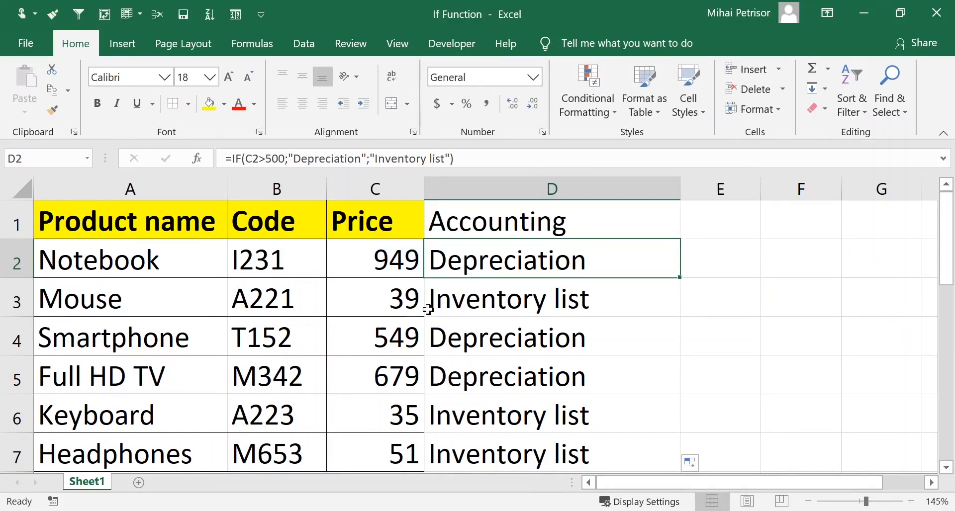
{"action": "left_click", "coordinate": [482, 303]}
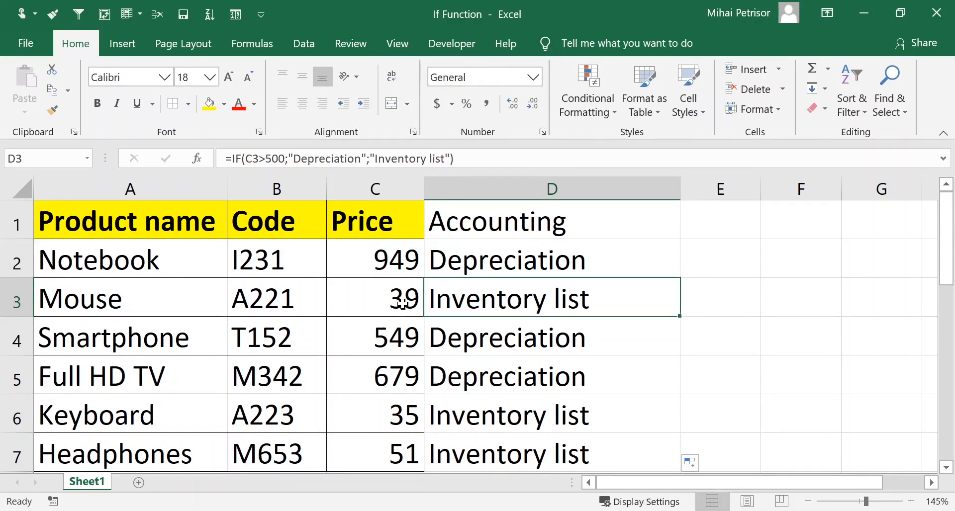
{"action": "double_click", "coordinate": [538, 303]}
{"action": "key", "text": "Escape"}
{"action": "left_click", "coordinate": [705, 246]}
{"action": "left_click", "coordinate": [545, 263]}
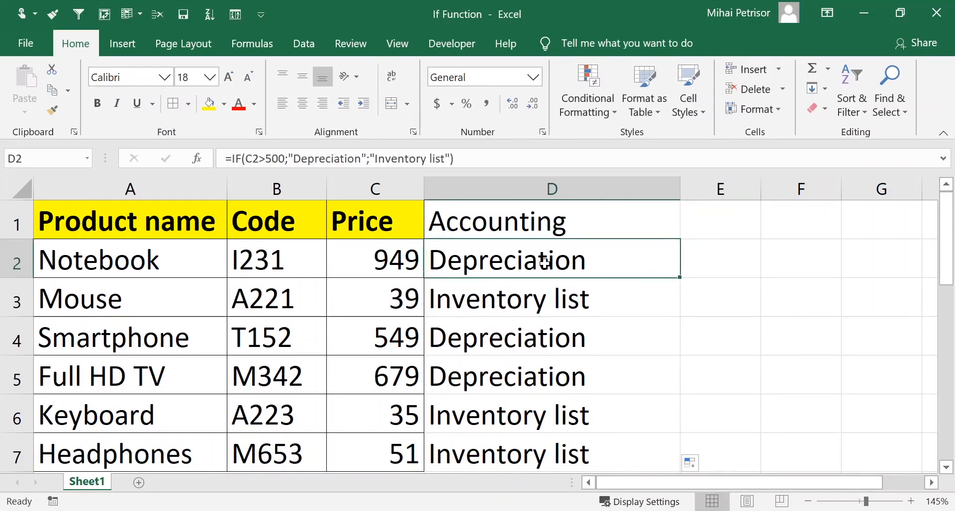
Step: Examine the condition, the value if true and the value if false inside the IF formula in D2
{"action": "double_click", "coordinate": [545, 263]}
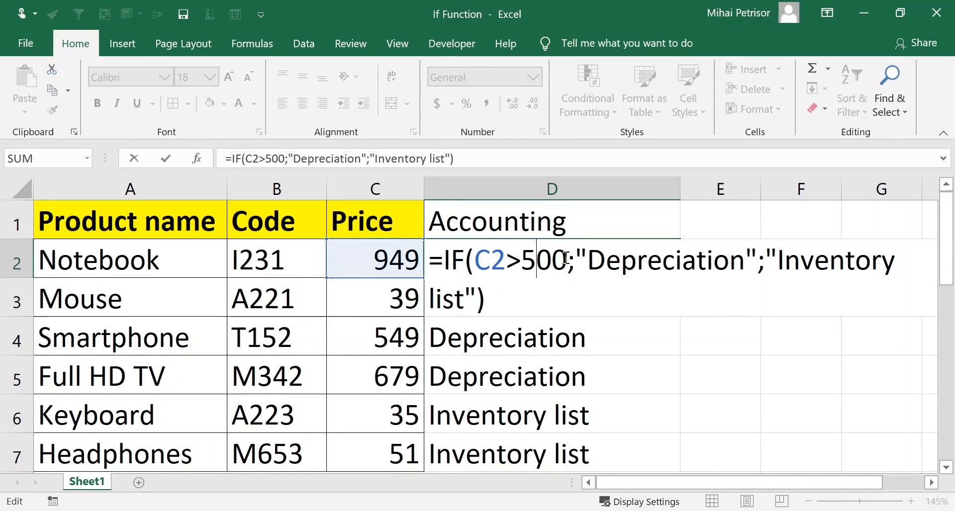
{"action": "left_click_drag", "start_coordinate": [567, 259], "coordinate": [474, 260]}
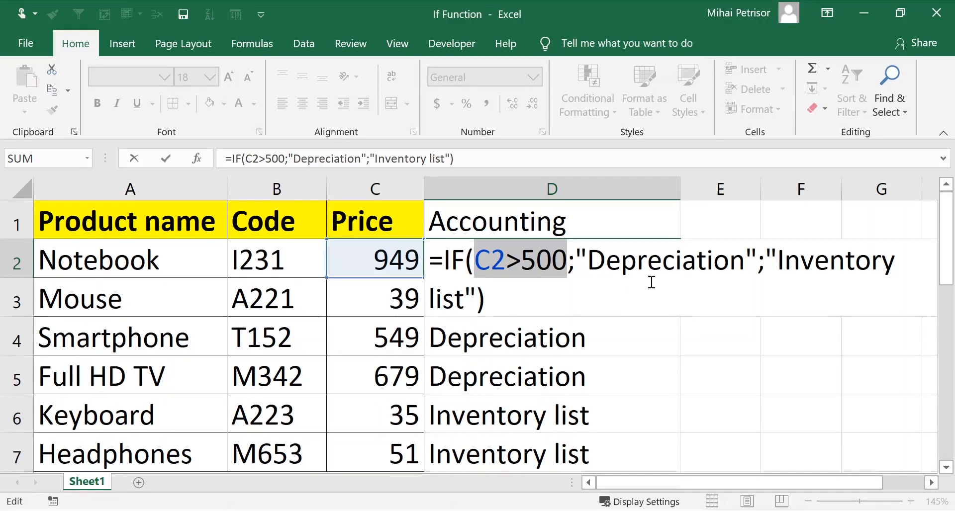
{"action": "left_click_drag", "start_coordinate": [745, 258], "coordinate": [588, 256]}
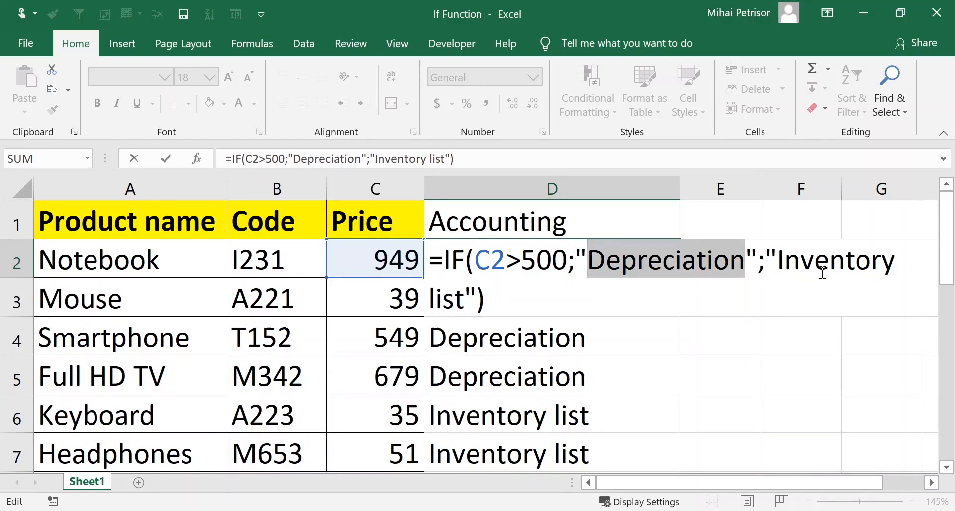
{"action": "left_click", "coordinate": [846, 265]}
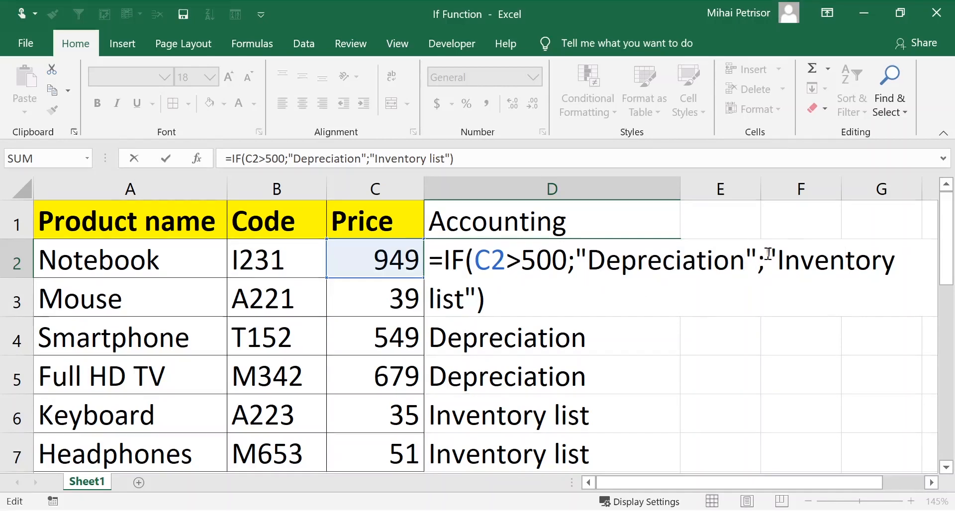
{"action": "left_click_drag", "start_coordinate": [766, 262], "coordinate": [465, 299]}
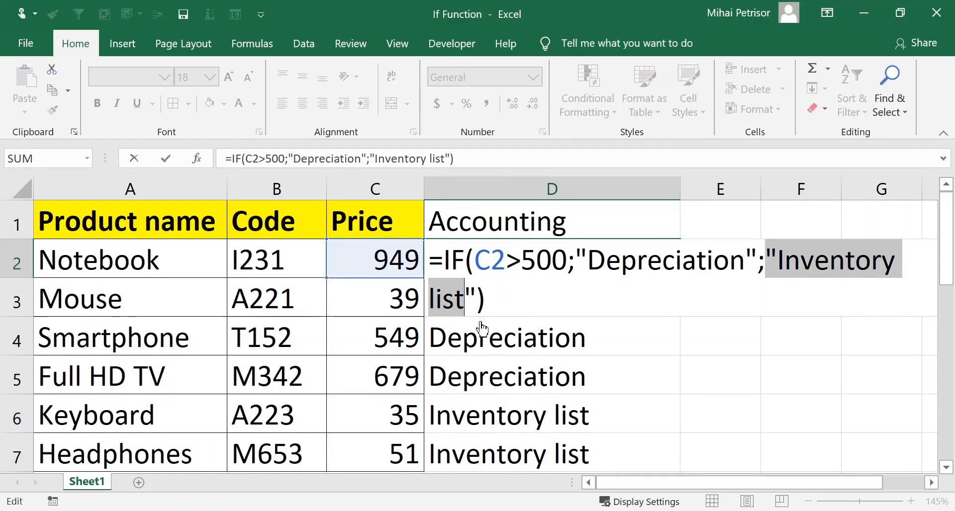
{"action": "key", "text": "ctrl+Return"}
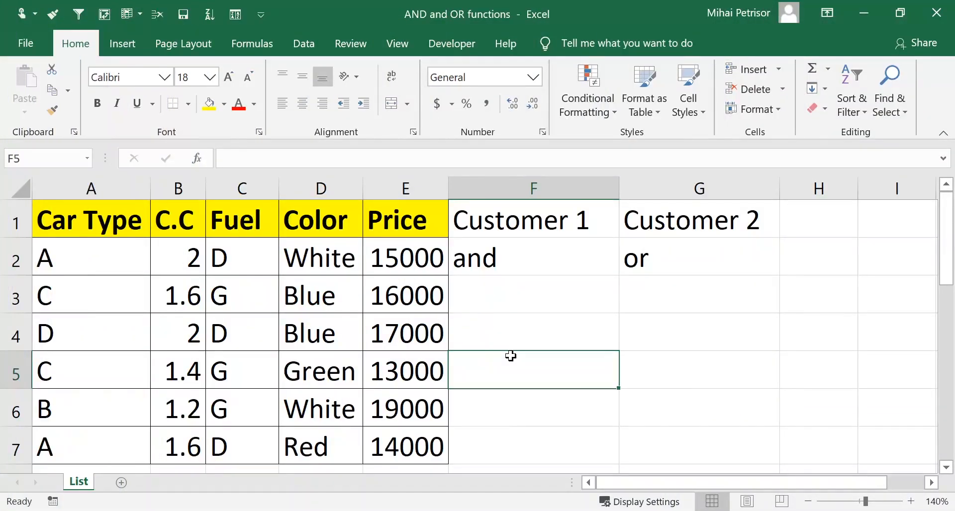
Step: Clear the entries below the Customer 1 and Customer 2 headers in cells F2:G2
{"action": "left_click", "coordinate": [515, 263]}
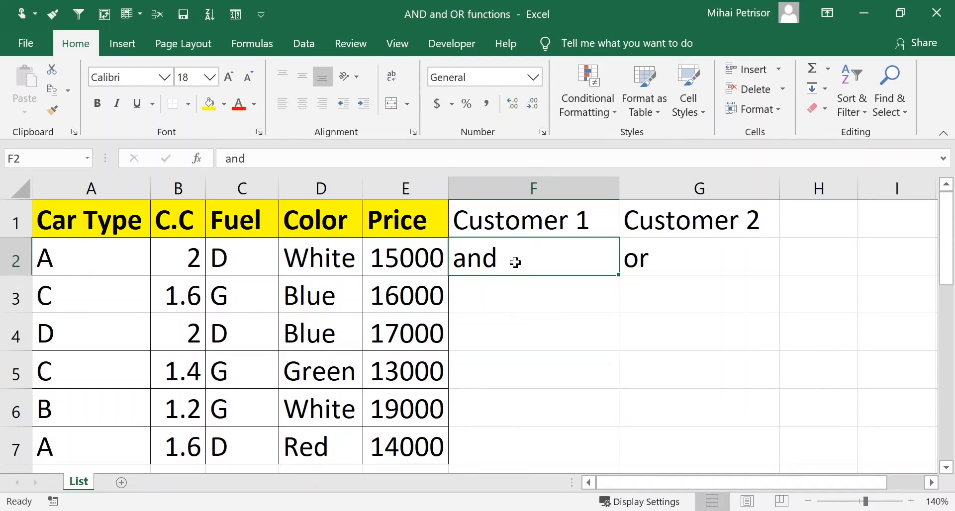
{"action": "double_click", "coordinate": [707, 261]}
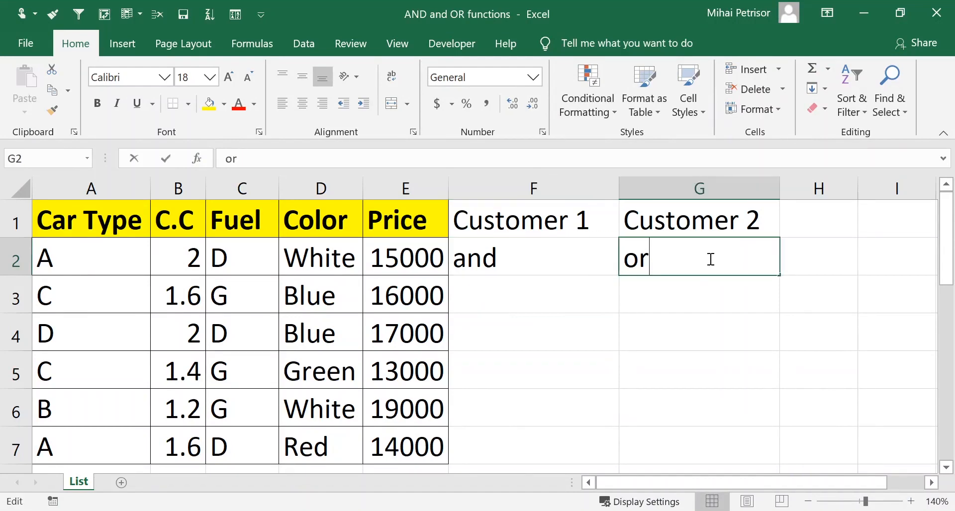
{"action": "left_click", "coordinate": [564, 268]}
{"action": "left_click_drag", "start_coordinate": [467, 267], "coordinate": [682, 261]}
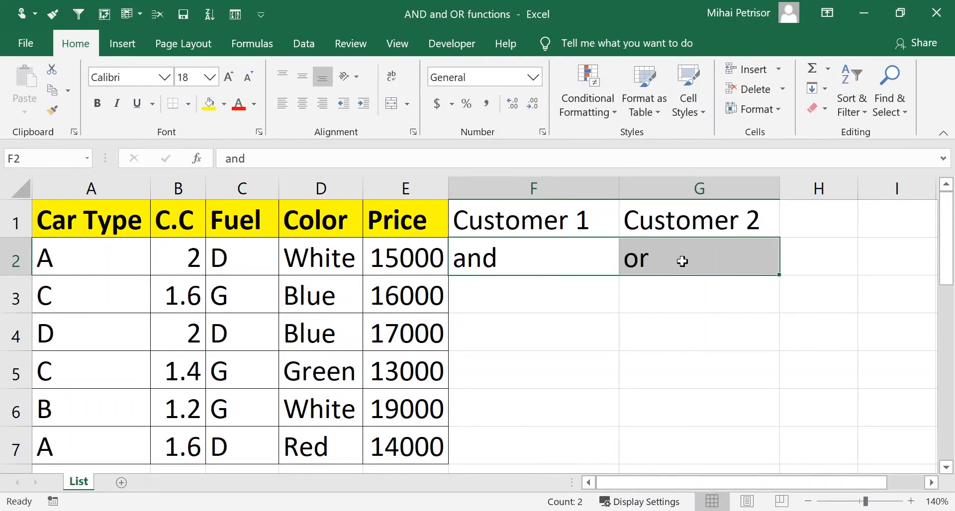
{"action": "key", "text": "Delete"}
Step: Examine the Car Type, C.C, Fuel, Color and Price columns of the car list
{"action": "left_click", "coordinate": [106, 232]}
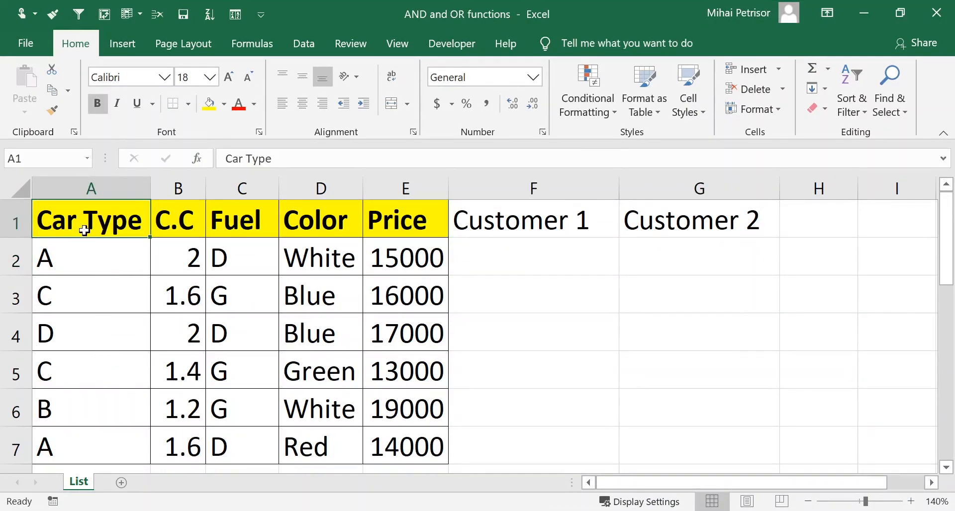
{"action": "left_click_drag", "start_coordinate": [178, 260], "coordinate": [413, 333]}
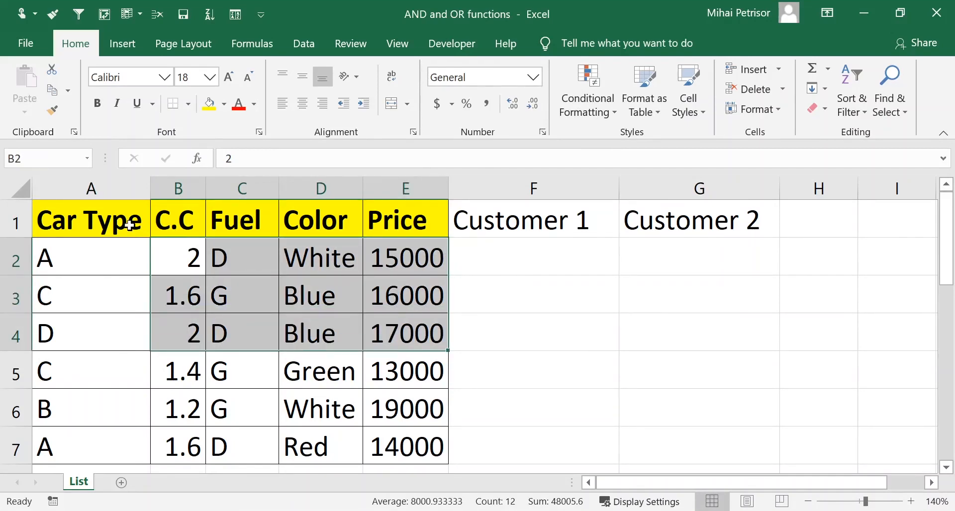
{"action": "left_click", "coordinate": [129, 226]}
{"action": "left_click", "coordinate": [189, 219]}
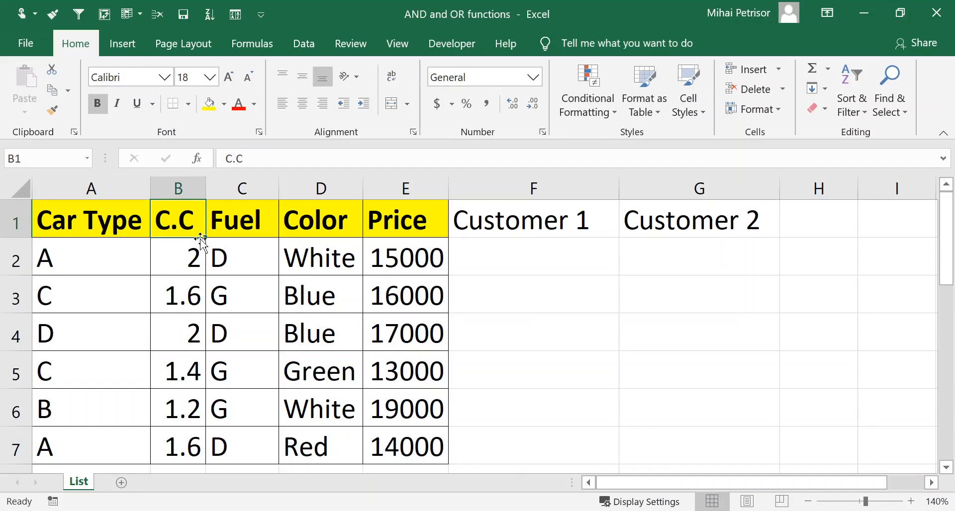
{"action": "left_click", "coordinate": [235, 228]}
{"action": "left_click", "coordinate": [351, 219]}
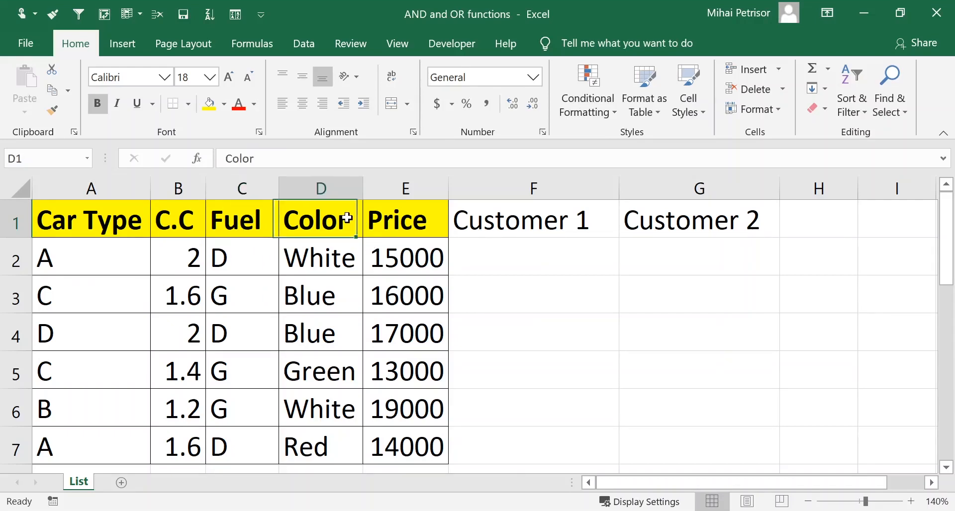
{"action": "left_click", "coordinate": [424, 232]}
Step: Review the Customer 1 and Customer 2 columns and their first result cells, F2 and G2
{"action": "left_click", "coordinate": [550, 252]}
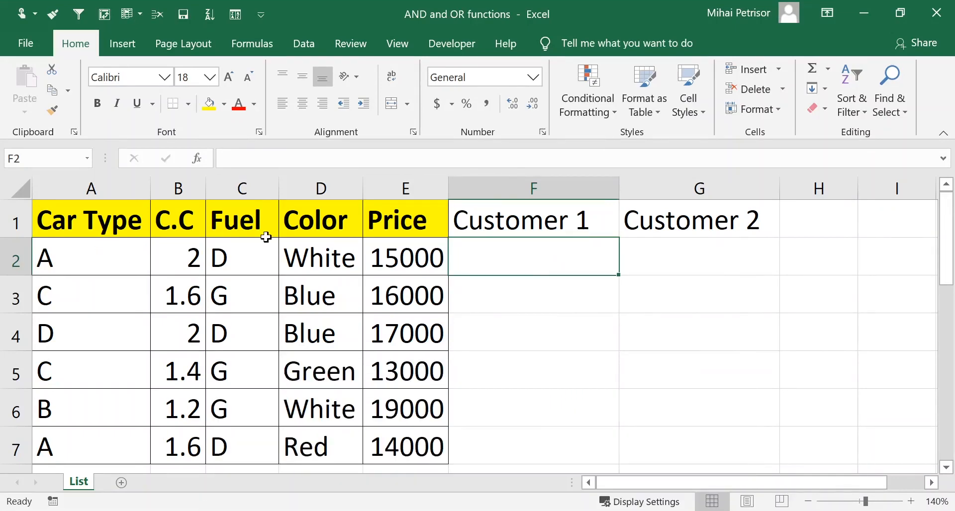
{"action": "left_click", "coordinate": [529, 222]}
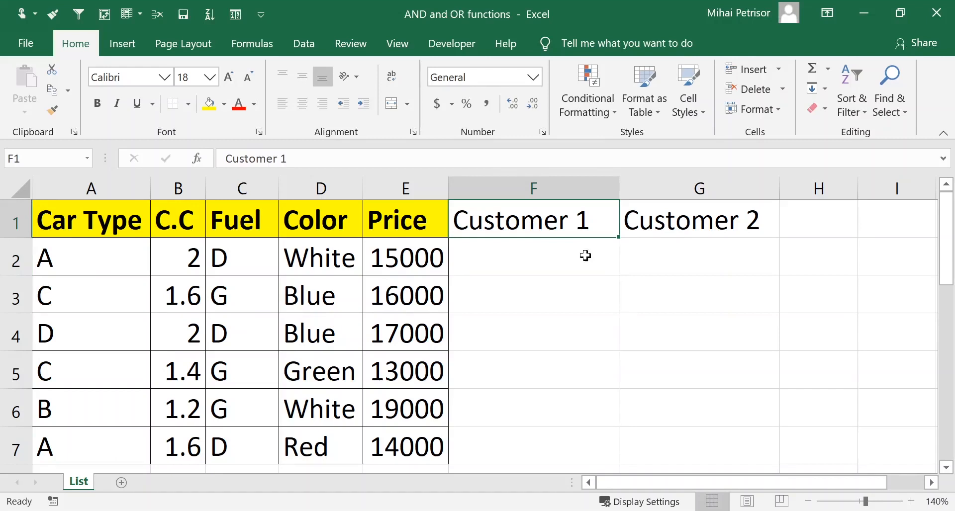
{"action": "left_click", "coordinate": [728, 227]}
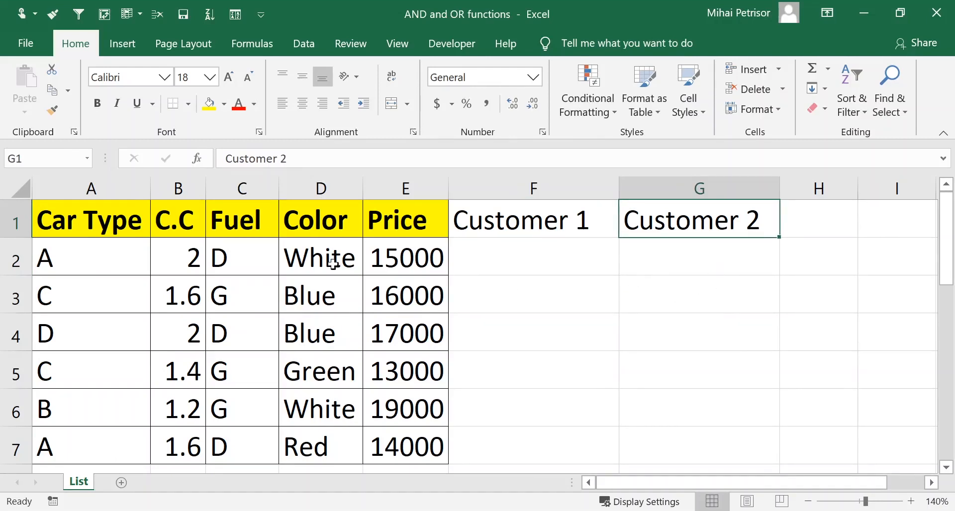
{"action": "left_click", "coordinate": [544, 238]}
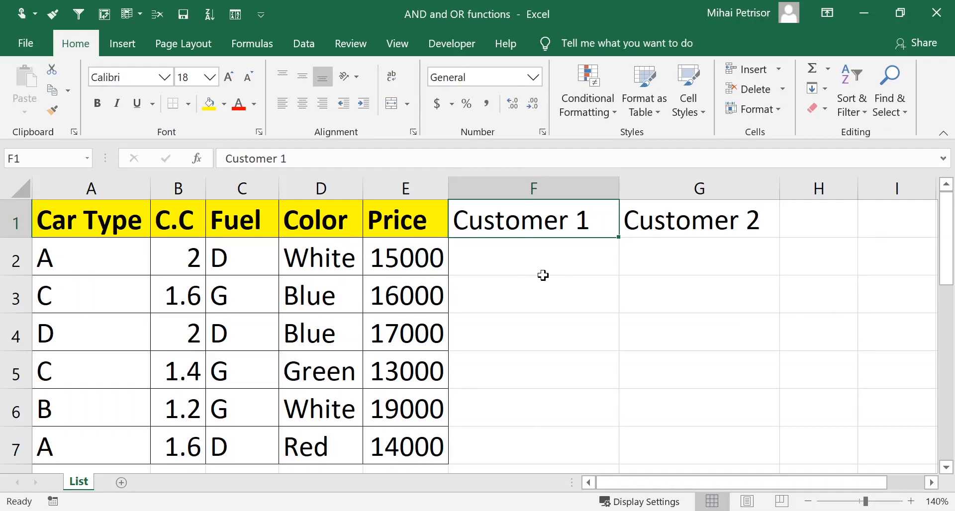
{"action": "left_click", "coordinate": [550, 265]}
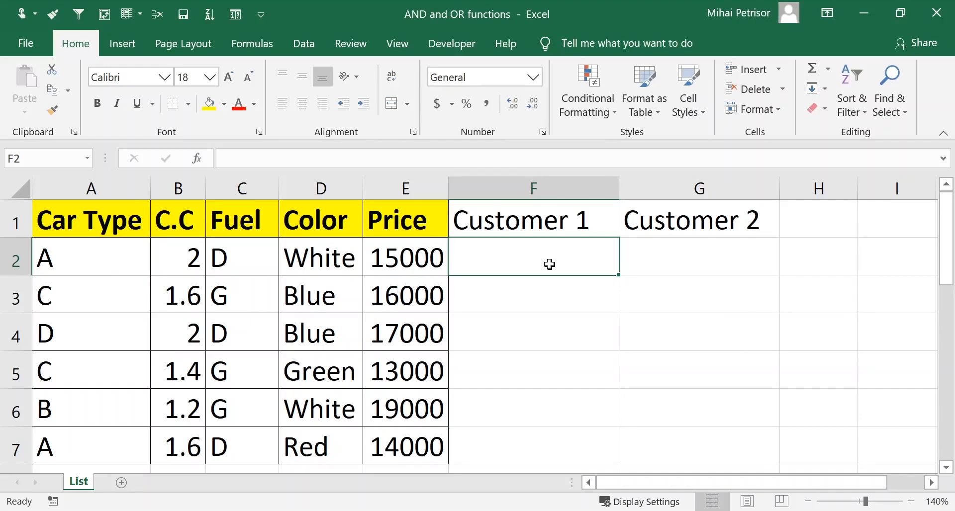
{"action": "left_click", "coordinate": [682, 252]}
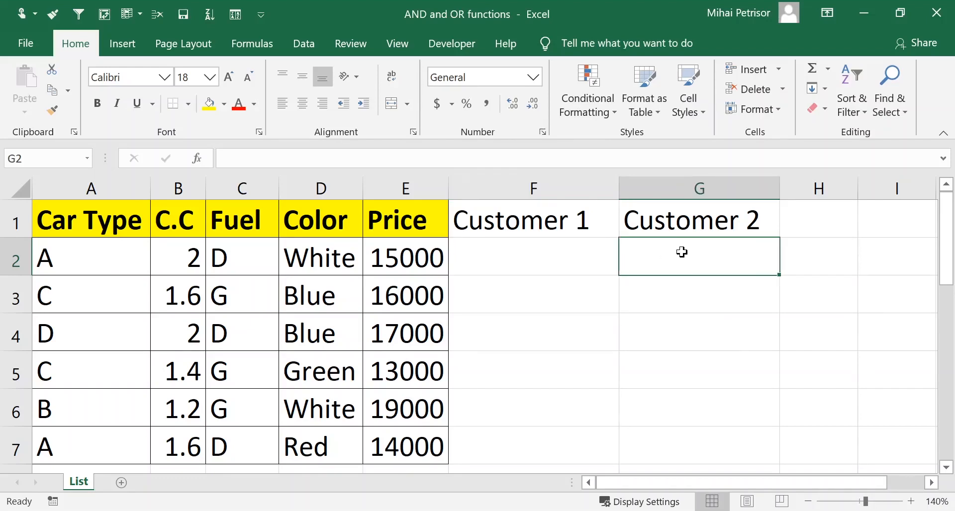
{"action": "left_click", "coordinate": [519, 256]}
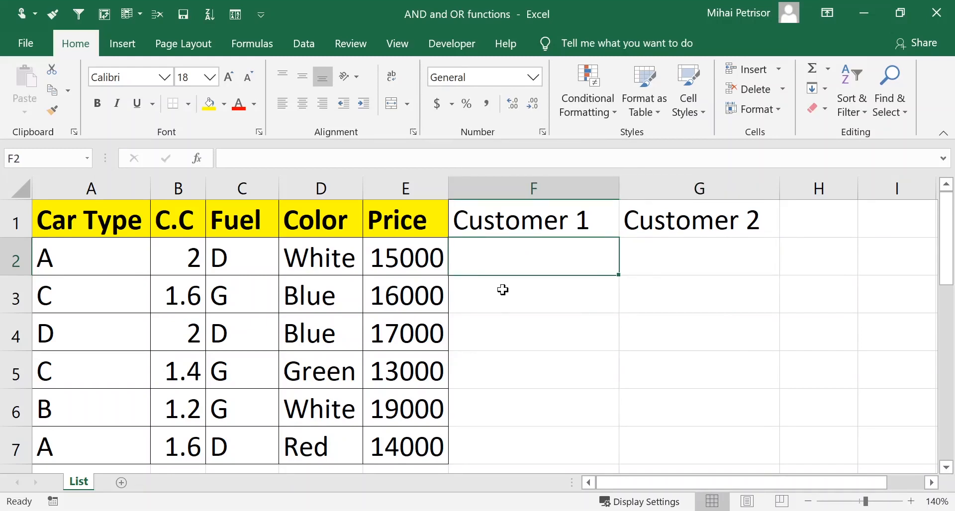
{"action": "key", "text": "Tab"}
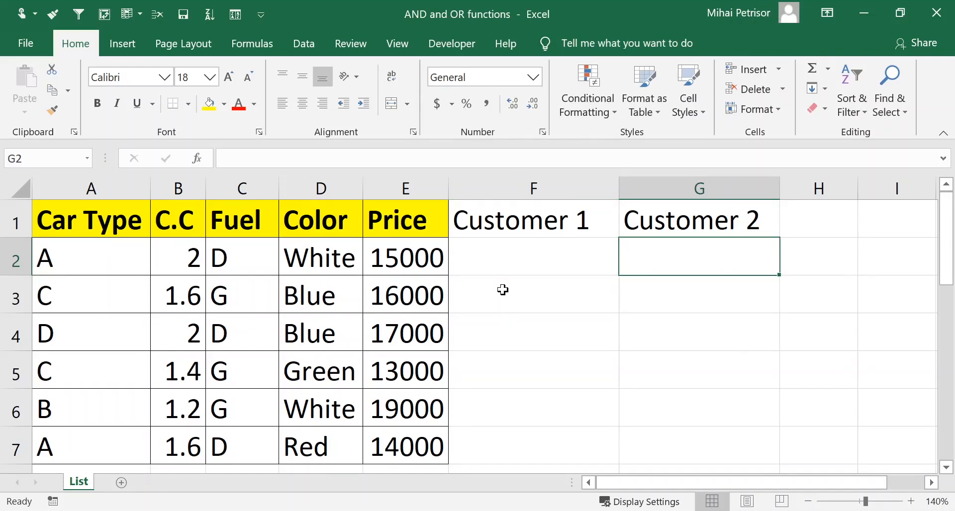
Step: Start an IF formula with a nested AND function in cell F2, the first result cell for Customer 1
{"action": "left_click", "coordinate": [498, 256]}
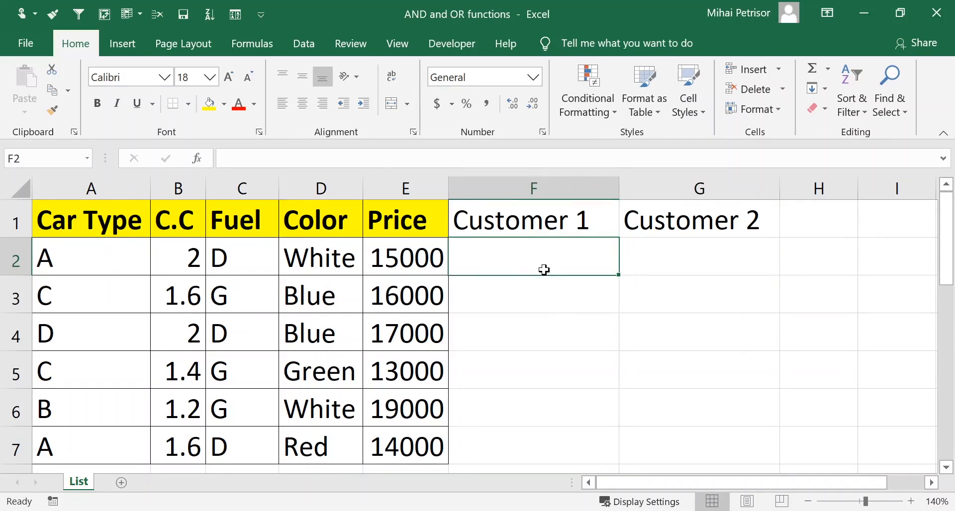
{"action": "key", "text": "Left"}
{"action": "key", "text": "Right"}
{"action": "type", "text": "=if"}
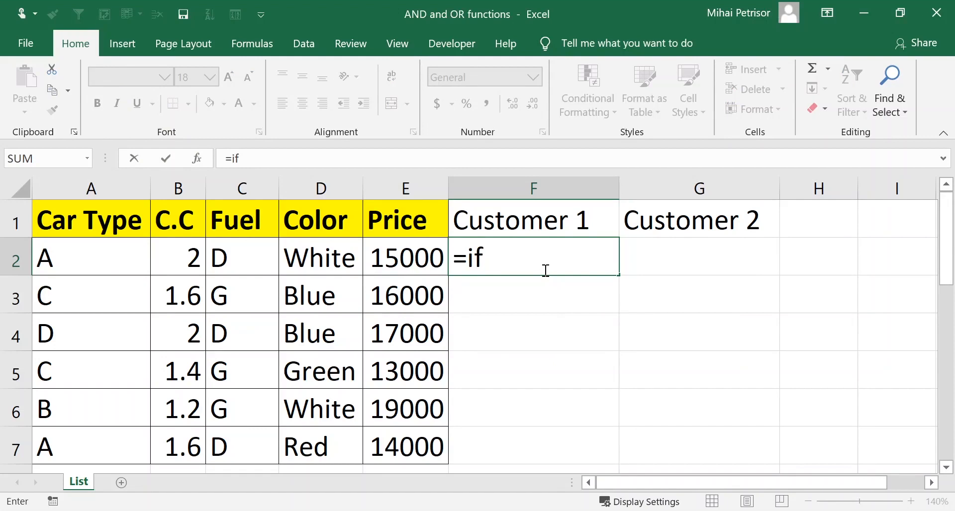
{"action": "key", "text": "Tab"}
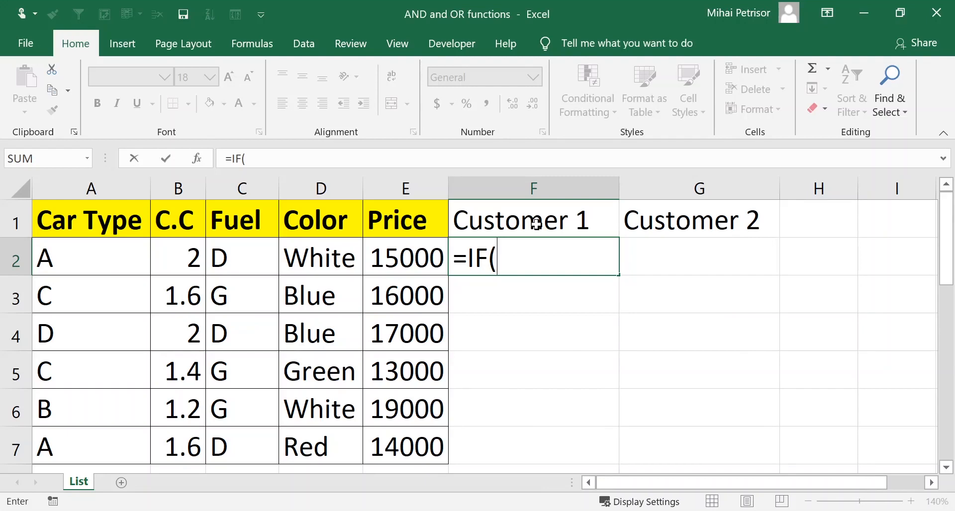
{"action": "left_click", "coordinate": [558, 263]}
{"action": "type", "text": "and"}
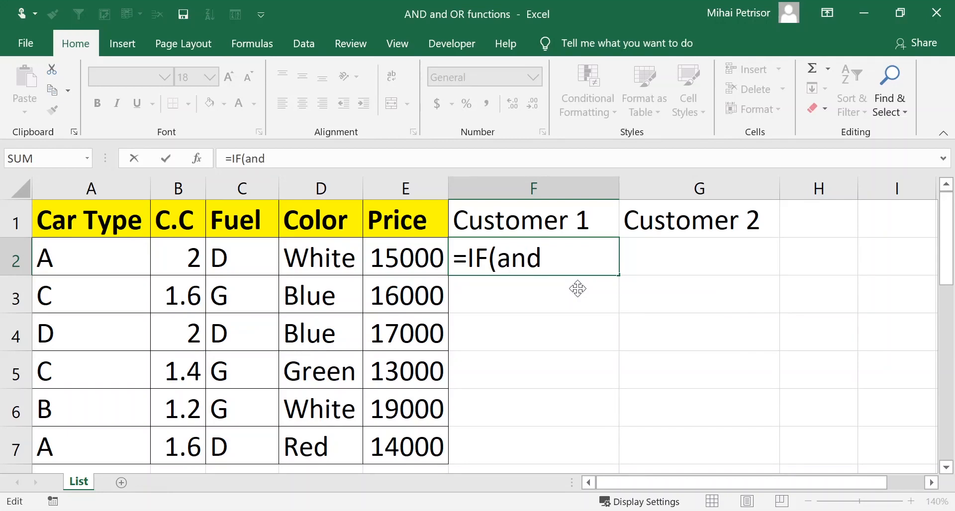
{"action": "key", "text": "Tab"}
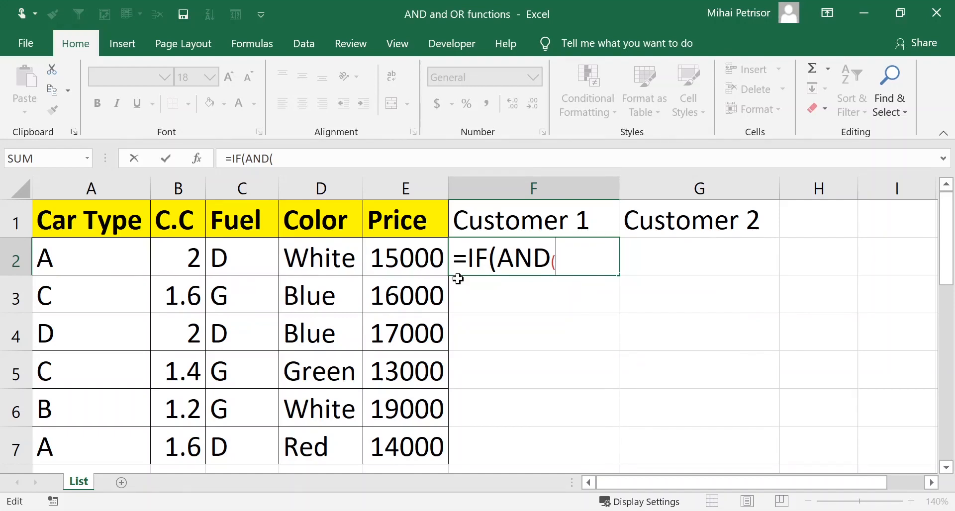
Step: Enter the price test E2<15000 as the first condition of the AND function in F2
{"action": "left_click", "coordinate": [398, 254]}
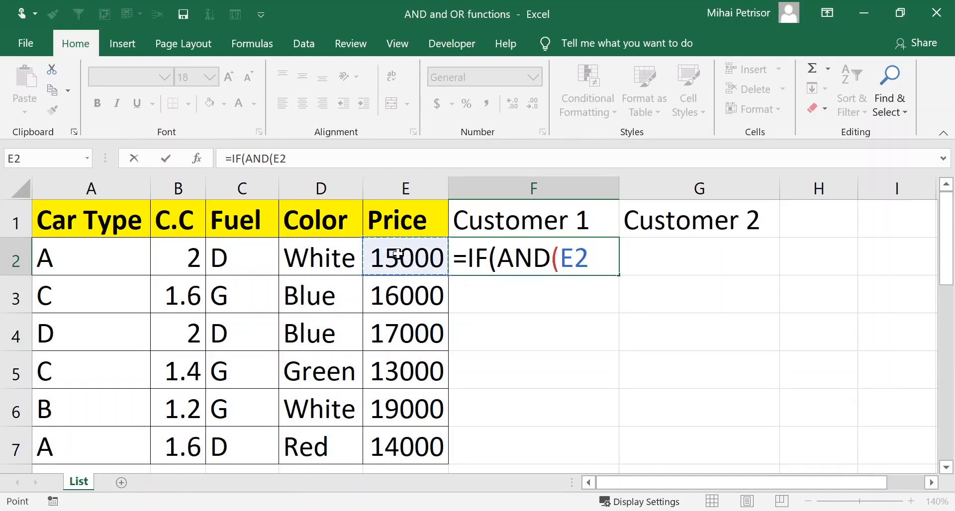
{"action": "type", "text": "<1"}
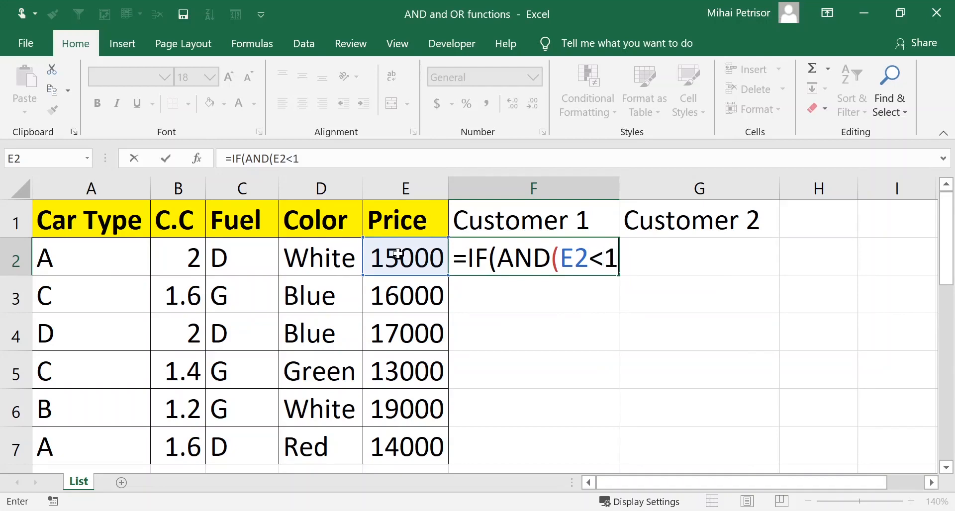
{"action": "type", "text": "500"}
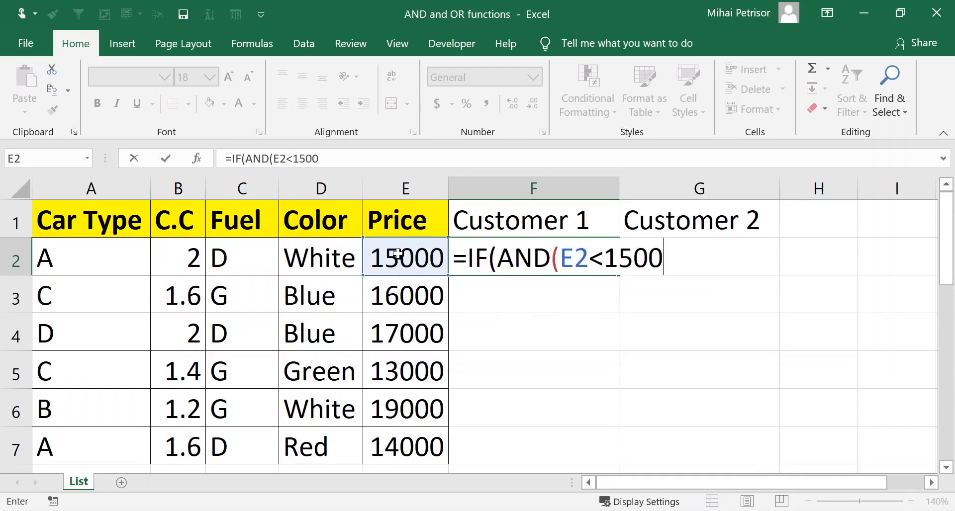
{"action": "type", "text": "0;"}
Step: Add the car type test A2="C" as the second AND condition and close the AND function
{"action": "left_click", "coordinate": [85, 259]}
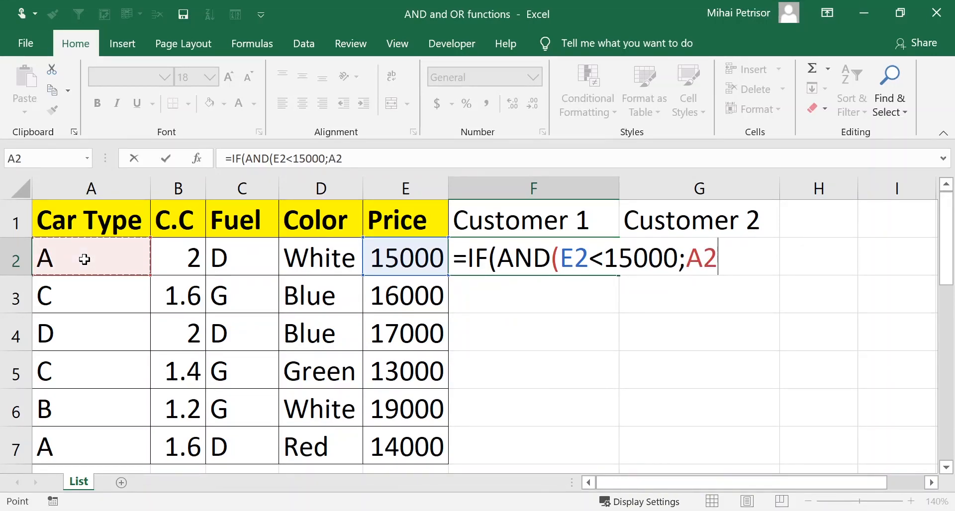
{"action": "type", "text": "="}
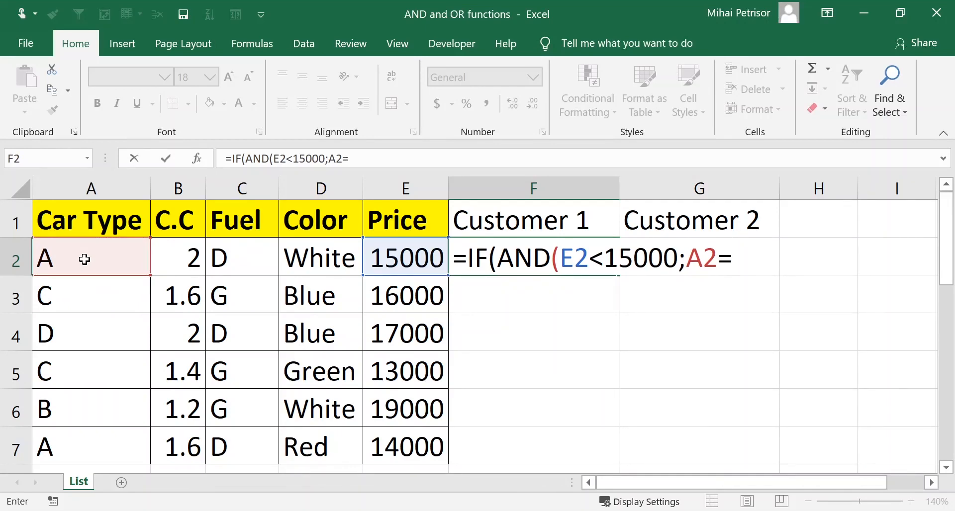
{"action": "type", "text": "\"\""}
{"action": "left_click", "coordinate": [743, 253]}
{"action": "type", "text": "C"}
{"action": "left_click", "coordinate": [772, 258]}
{"action": "type", "text": ")"}
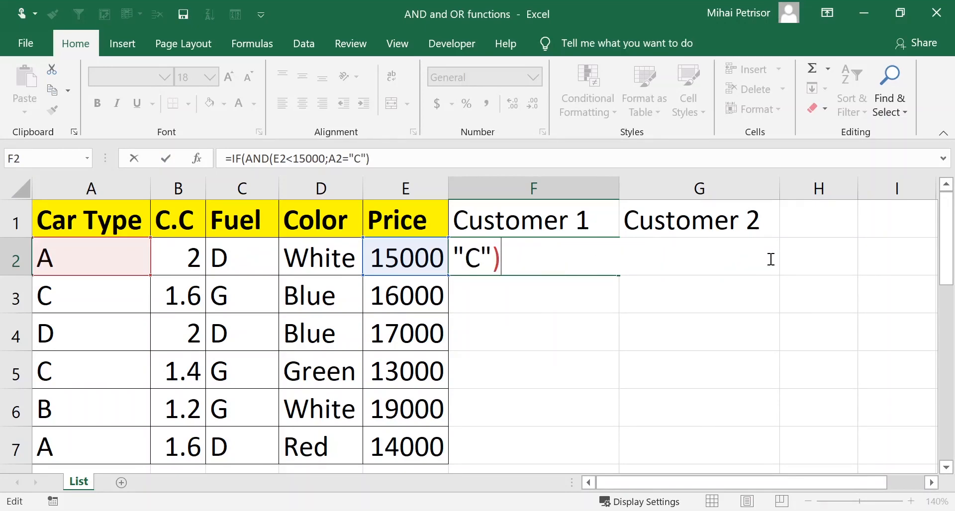
Step: Set the IF results in F2 to "Yes" when true and "No" when false, and complete the formula
{"action": "type", "text": ";"}
{"action": "type", "text": ":"}
{"action": "key", "text": "BackSpace"}
{"action": "type", "text": "\");\"Yes"}
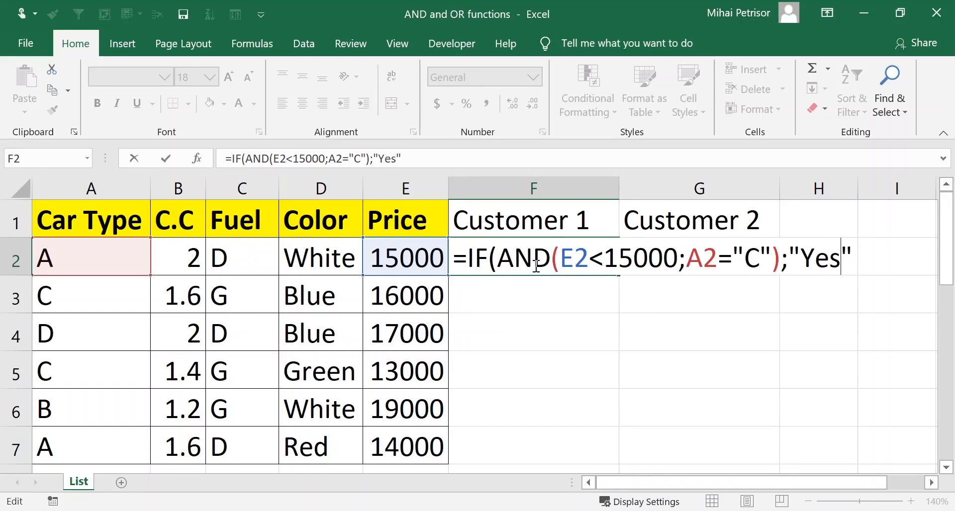
{"action": "left_click", "coordinate": [851, 264]}
{"action": "type", "text": ";"}
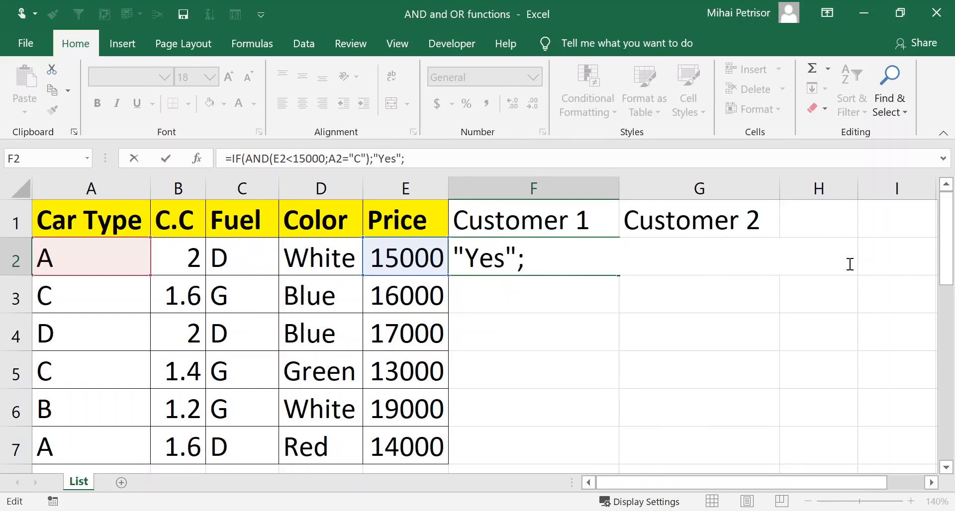
{"action": "type", "text": "\"\""}
{"action": "left_click", "coordinate": [538, 269]}
{"action": "type", "text": "No"}
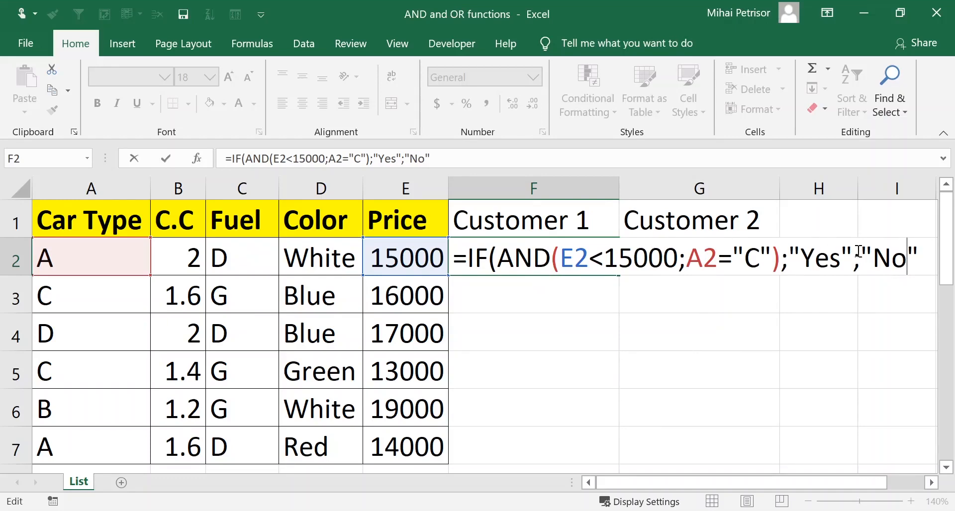
{"action": "left_click", "coordinate": [914, 258]}
{"action": "type", "text": ")"}
{"action": "key", "text": "Return"}
Step: Copy the Customer 1 formula from F2 down to F7
{"action": "left_click", "coordinate": [577, 269]}
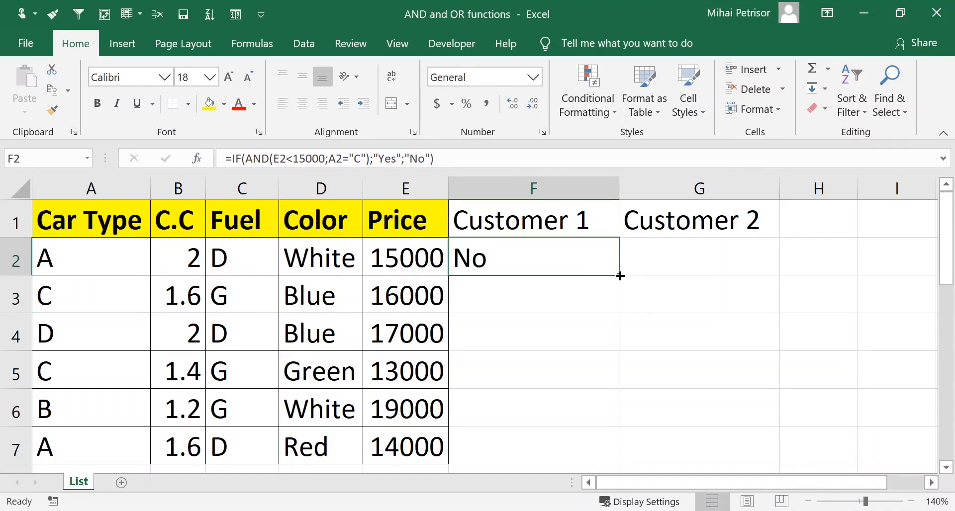
{"action": "left_click_drag", "start_coordinate": [620, 276], "coordinate": [621, 455]}
{"action": "left_click", "coordinate": [488, 263]}
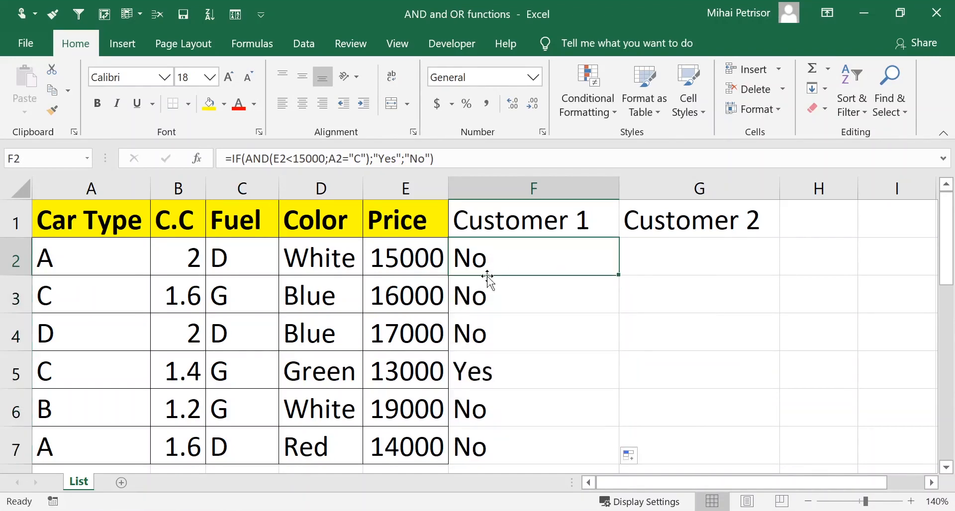
Step: Check the Customer 1 results in rows 5 and 3 against each car's type and price
{"action": "left_click", "coordinate": [523, 371]}
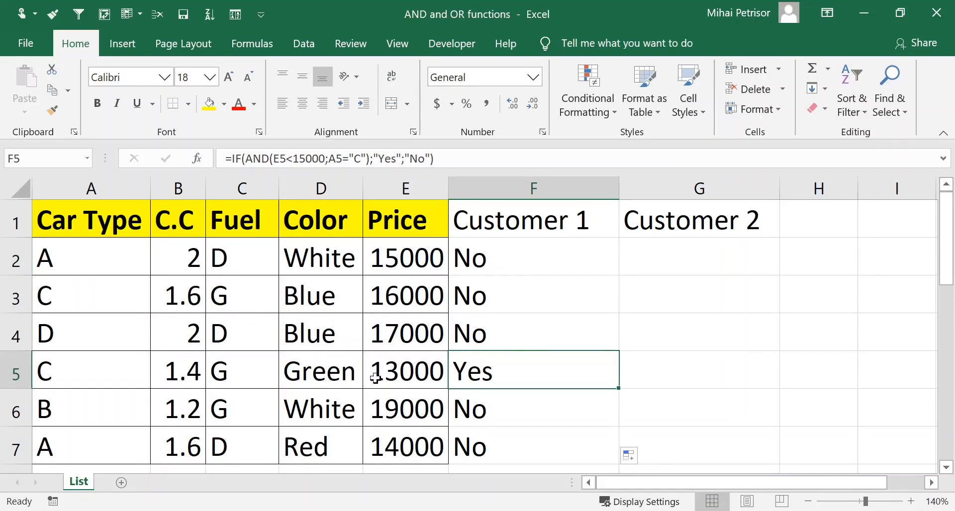
{"action": "left_click", "coordinate": [15, 375]}
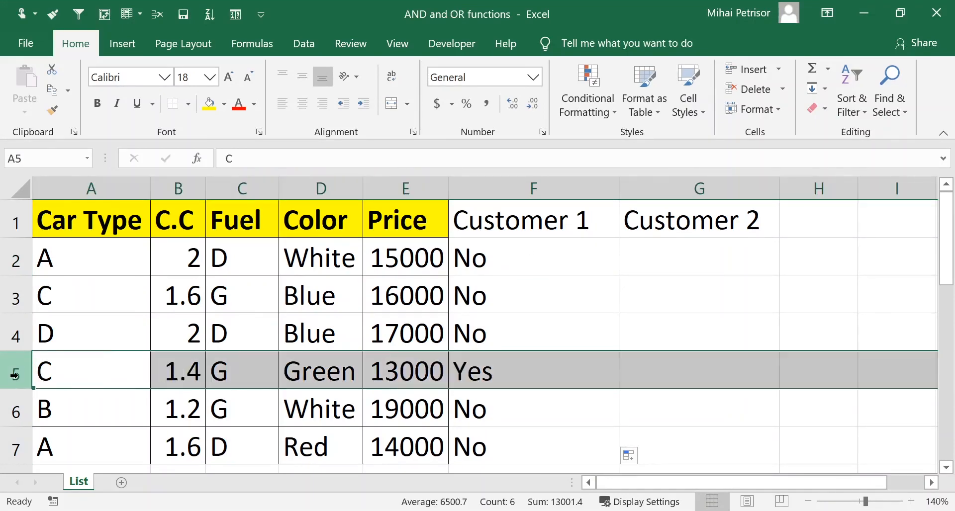
{"action": "left_click", "coordinate": [532, 373]}
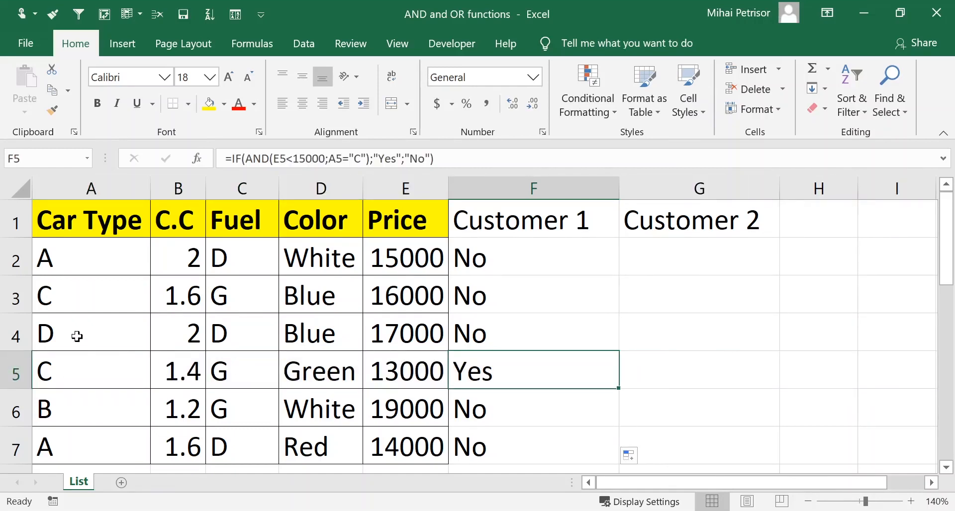
{"action": "left_click", "coordinate": [58, 293]}
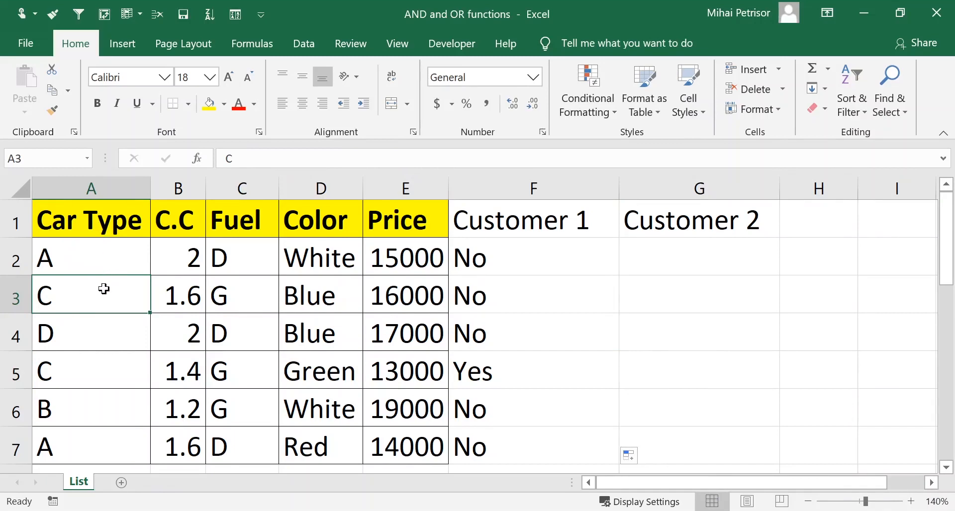
{"action": "left_click", "coordinate": [419, 294]}
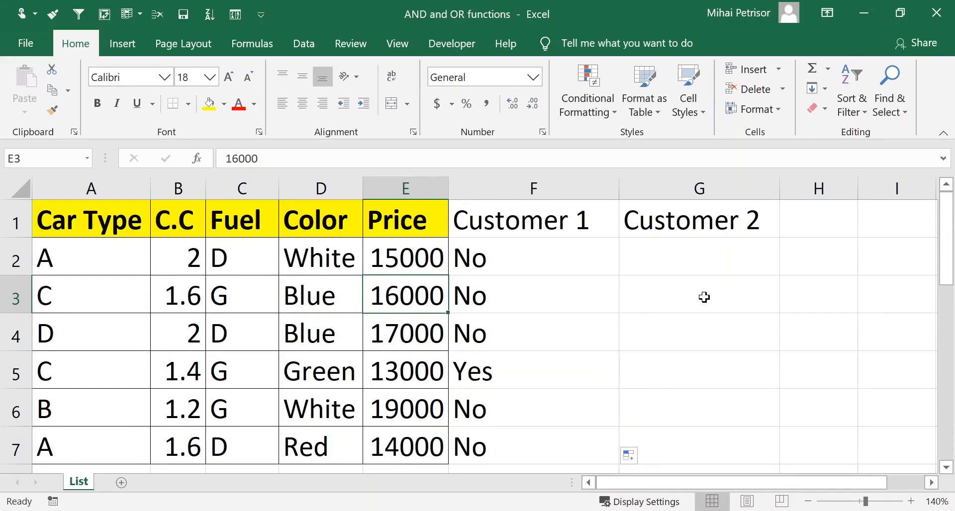
Step: Auto-fit the width of the Customer 1 column to its contents
{"action": "left_click", "coordinate": [686, 300]}
{"action": "left_click", "coordinate": [692, 256]}
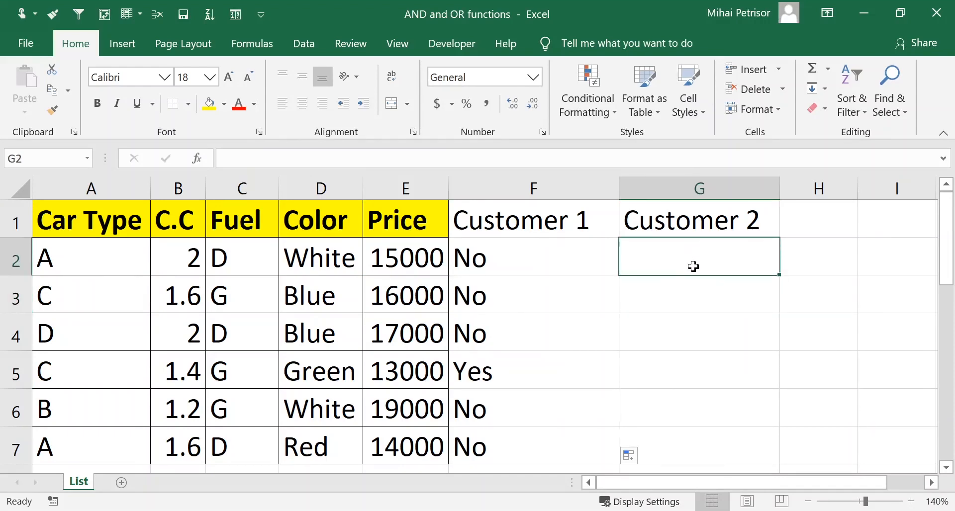
{"action": "double_click", "coordinate": [620, 188]}
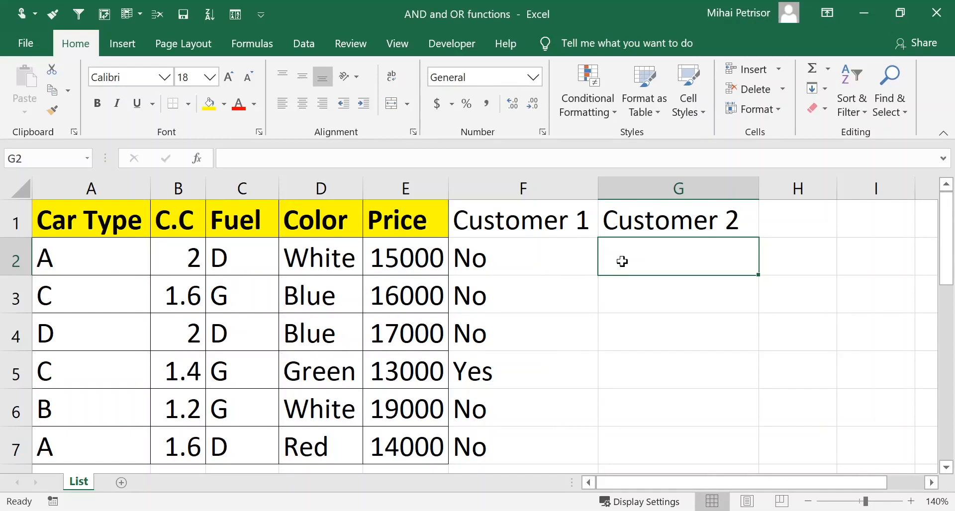
Step: Start an IF formula in G2 with a nested OR function and enter B2>1.6 as its first condition
{"action": "type", "text": "=if"}
{"action": "key", "text": "Tab"}
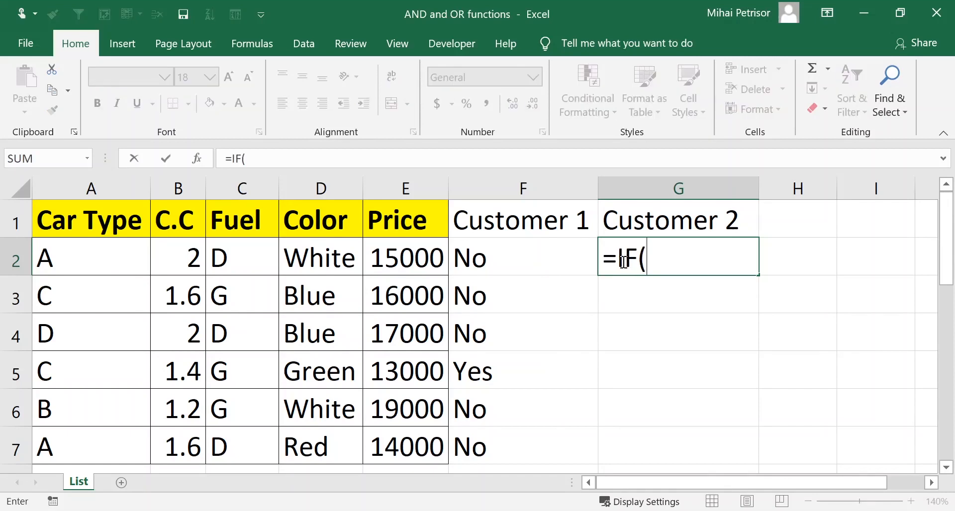
{"action": "type", "text": "or"}
{"action": "key", "text": "Tab"}
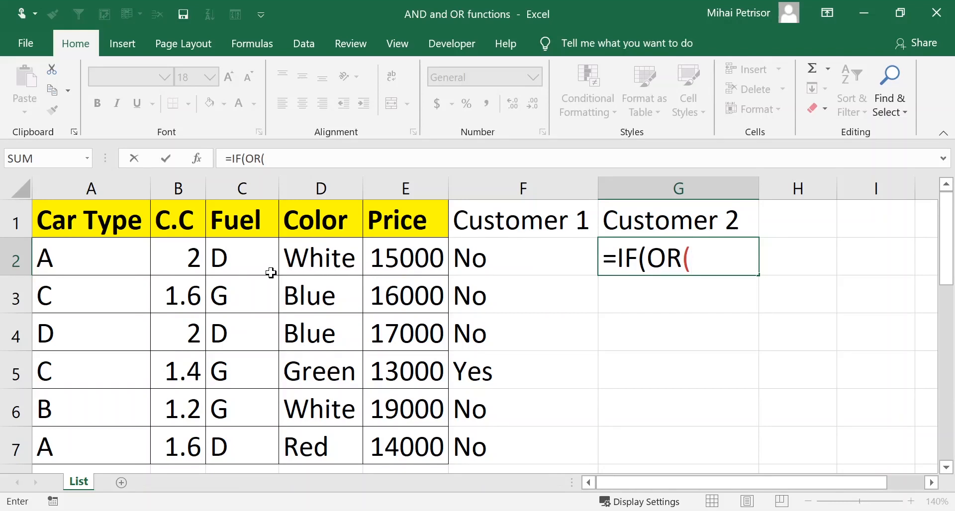
{"action": "left_click", "coordinate": [178, 261]}
{"action": "type", "text": ">1"}
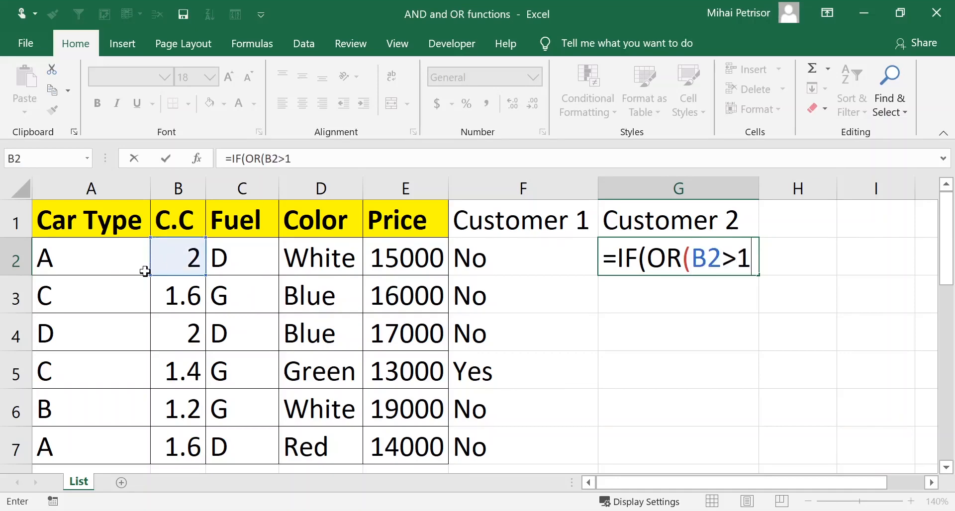
{"action": "type", "text": ".6"}
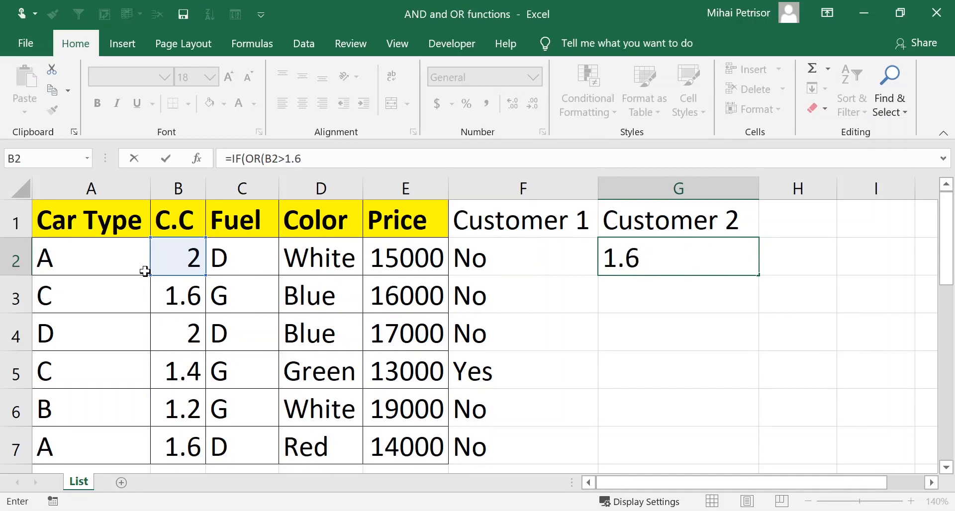
{"action": "type", "text": ";"}
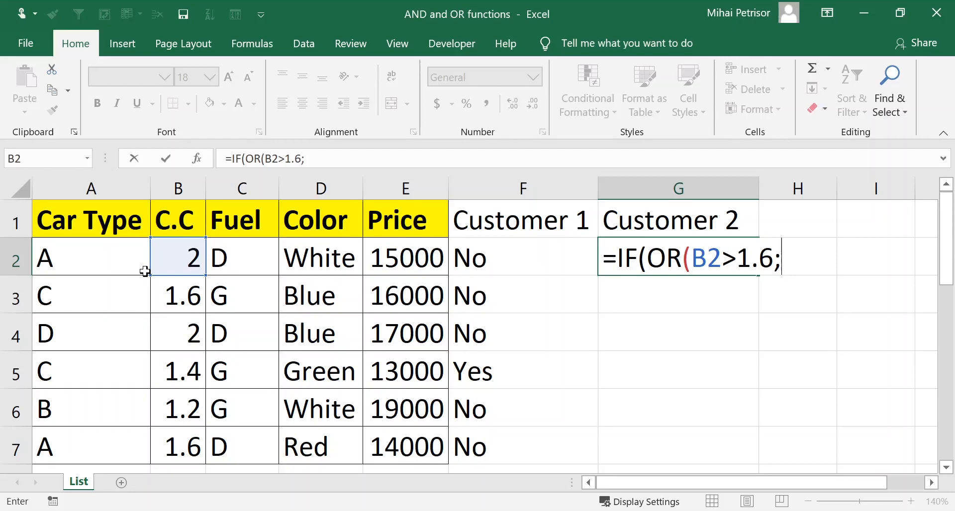
Step: Add the fuel test C2="D" as the second OR condition in G2 and close the OR function
{"action": "left_click", "coordinate": [263, 262]}
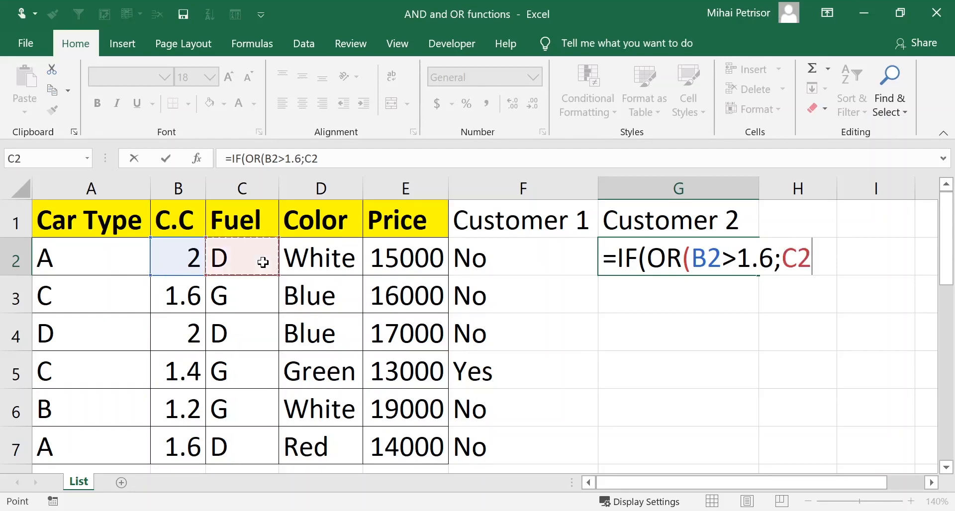
{"action": "type", "text": "=\"\""}
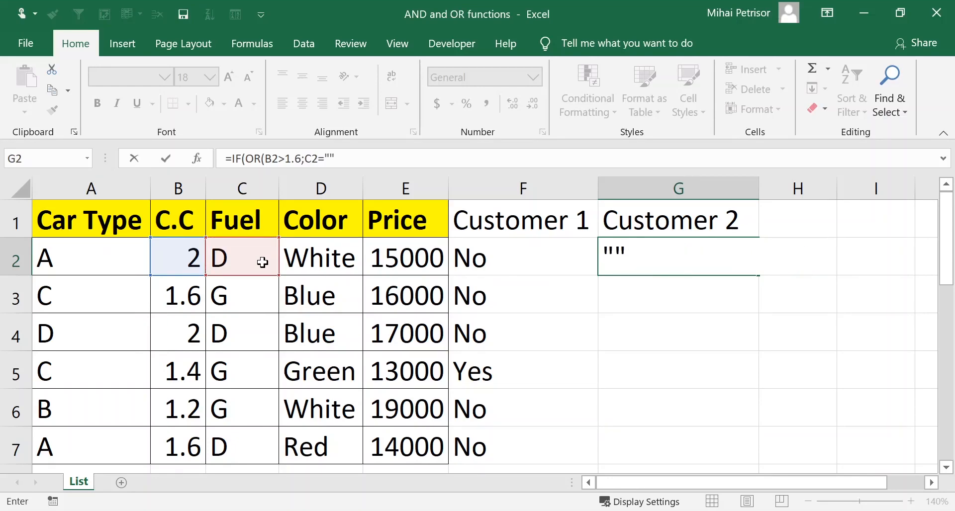
{"action": "left_click", "coordinate": [330, 159]}
{"action": "type", "text": "D\""}
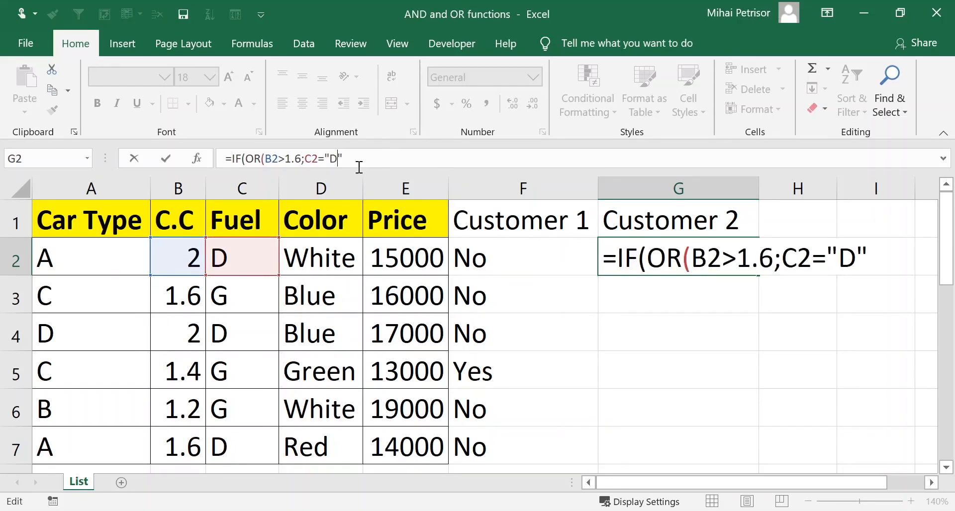
{"action": "type", "text": ";"}
{"action": "key", "text": "BackSpace"}
{"action": "type", "text": ");"}
Step: Set the IF results in G2 to "Yes" when true and "No" when false, and complete the formula
{"action": "type", "text": "\"\""}
{"action": "key", "text": "Left"}
{"action": "type", "text": "Y"}
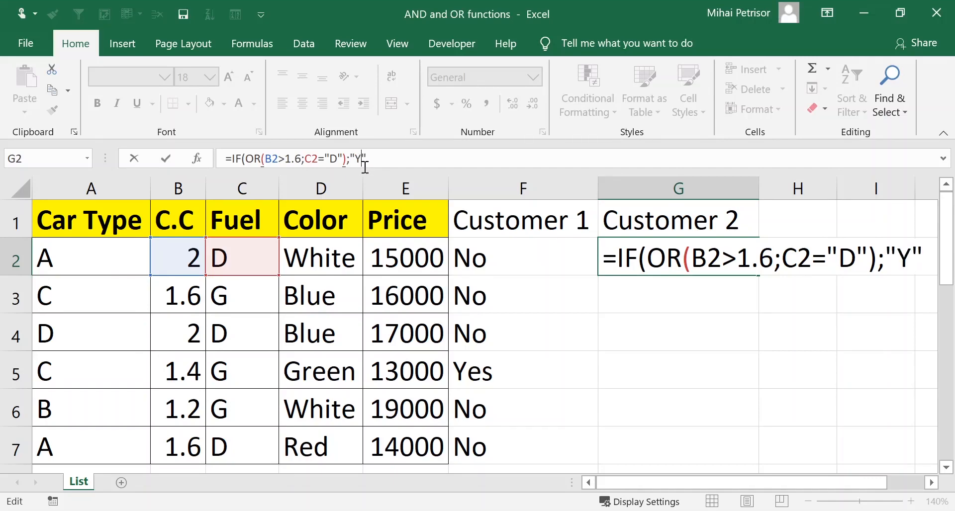
{"action": "type", "text": "es"}
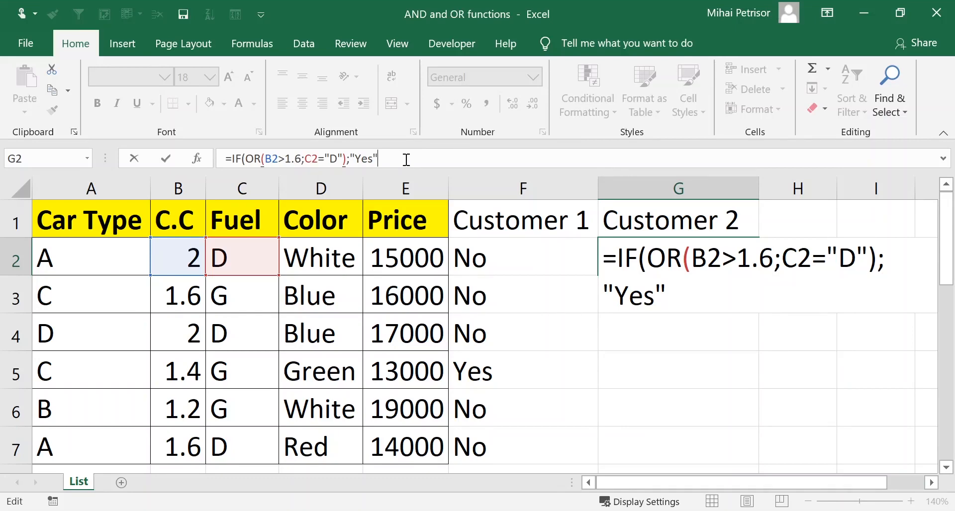
{"action": "type", "text": ";\"\""}
{"action": "key", "text": "Left"}
{"action": "type", "text": "No"}
{"action": "left_click", "coordinate": [418, 159]}
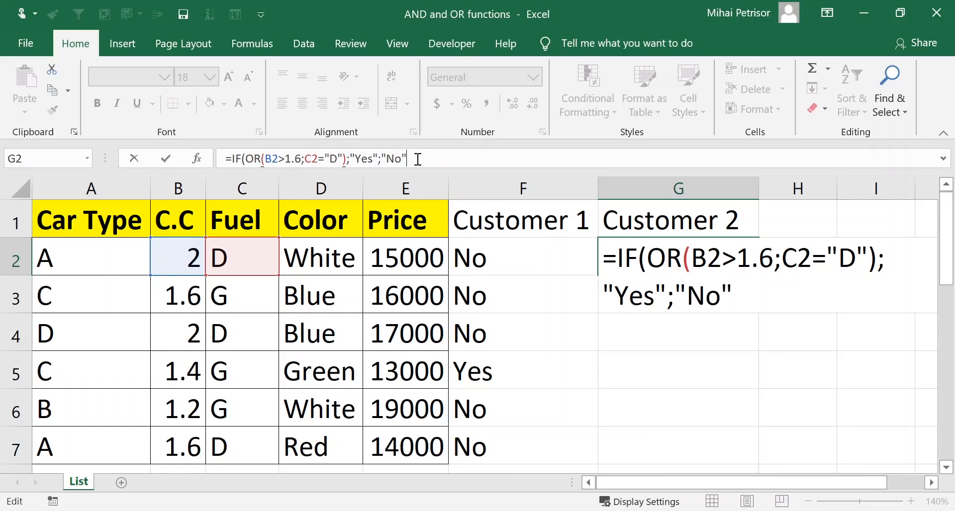
{"action": "type", "text": "))"}
{"action": "key", "text": "BackSpace"}
{"action": "key", "text": "Return"}
{"action": "left_click", "coordinate": [727, 260]}
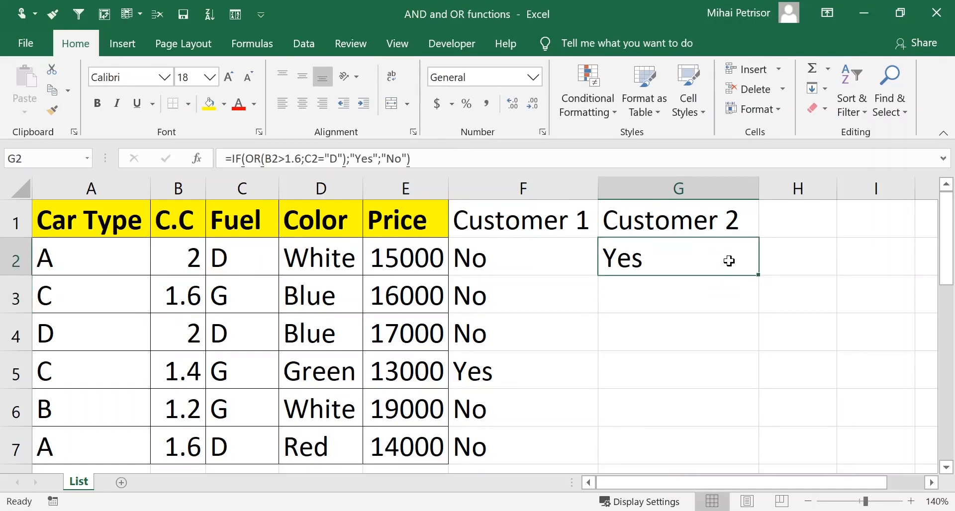
Step: Fill the IF/OR formula from G2 down the Customer 2 column through G7
{"action": "left_click_drag", "start_coordinate": [759, 279], "coordinate": [759, 465]}
{"action": "left_click", "coordinate": [662, 256]}
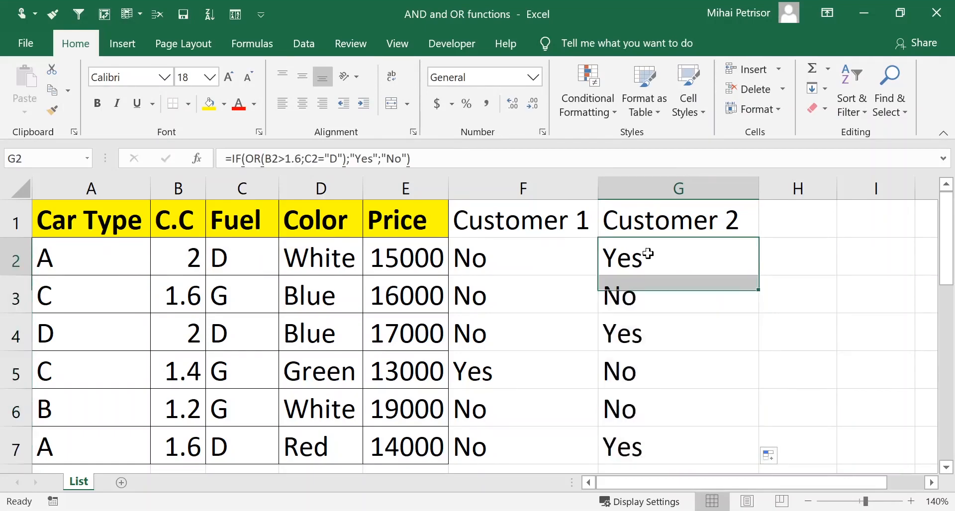
{"action": "left_click", "coordinate": [655, 331]}
{"action": "left_click", "coordinate": [642, 448]}
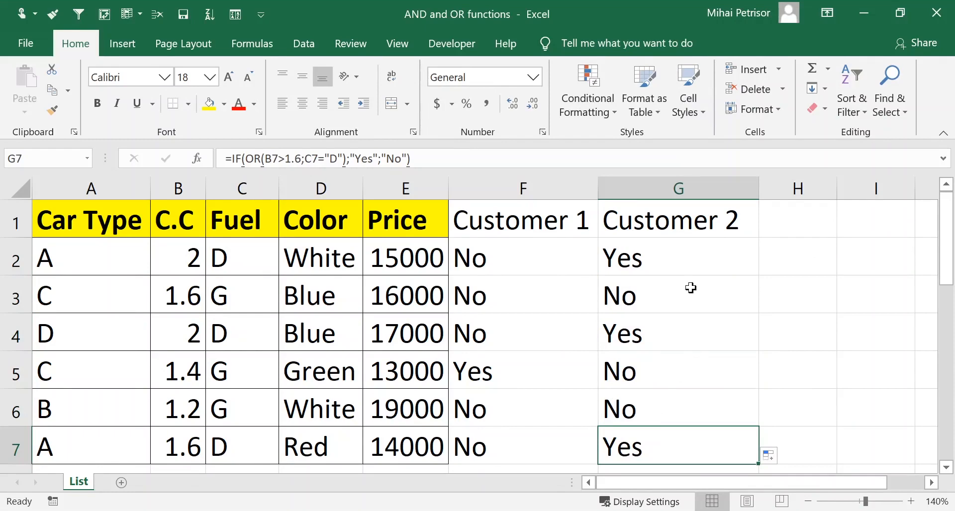
Step: Check the Customer 2 results in rows 2, 4 and 7 against each car's fuel and C.C values
{"action": "left_click", "coordinate": [679, 252]}
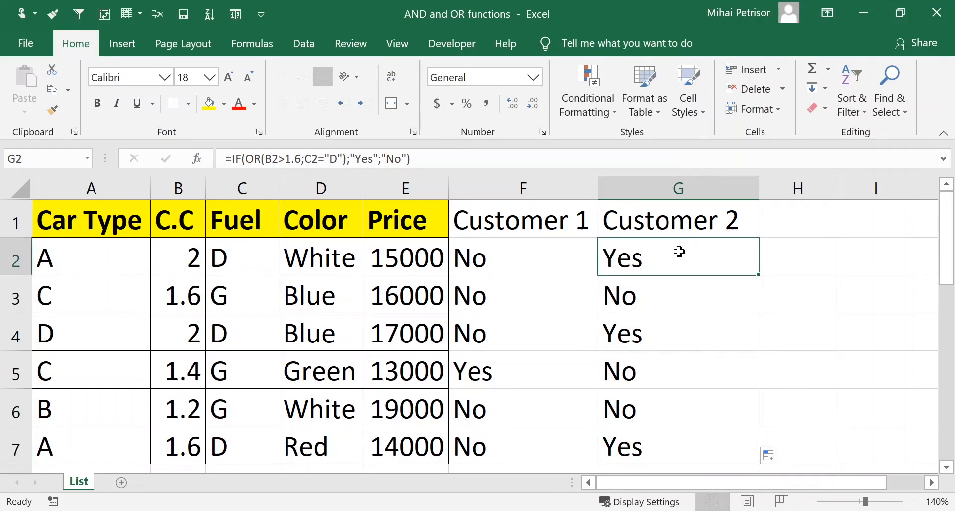
{"action": "left_click", "coordinate": [242, 258]}
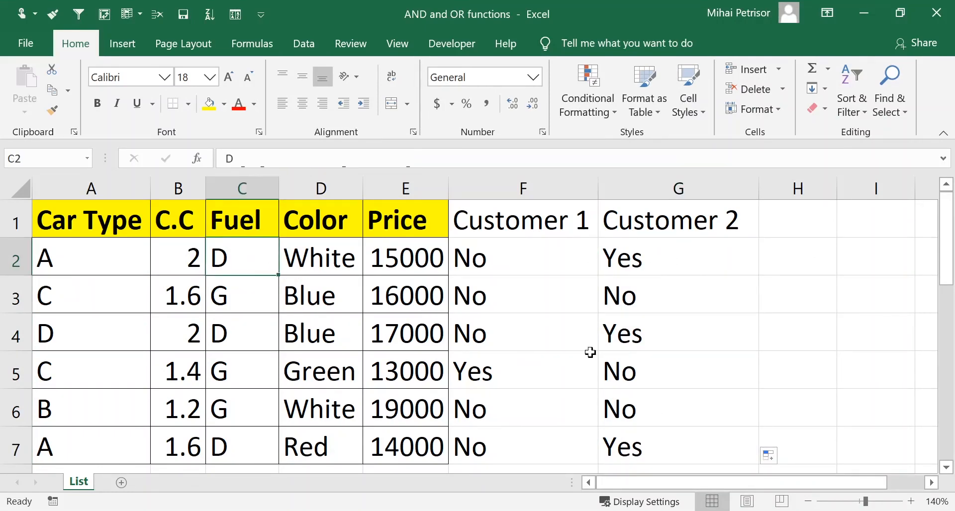
{"action": "left_click", "coordinate": [616, 330]}
{"action": "left_click", "coordinate": [221, 334]}
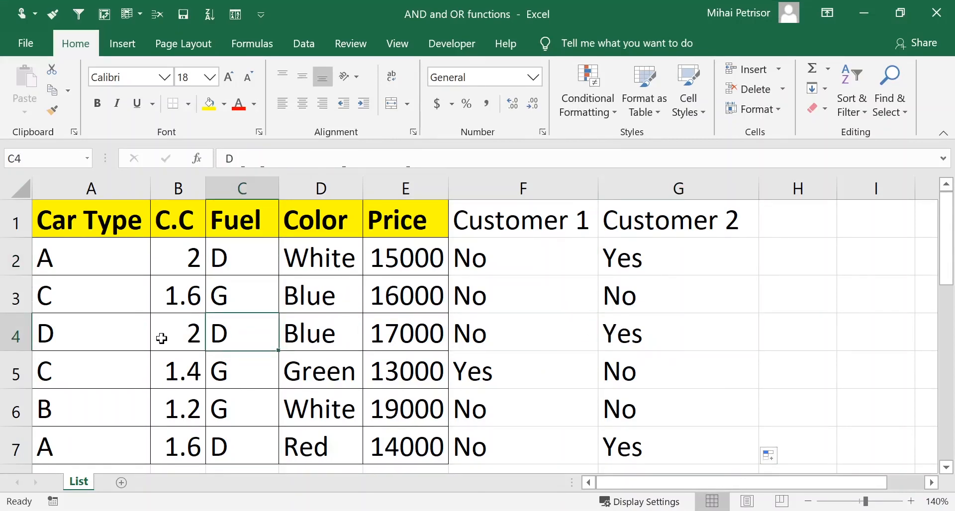
{"action": "left_click", "coordinate": [197, 335]}
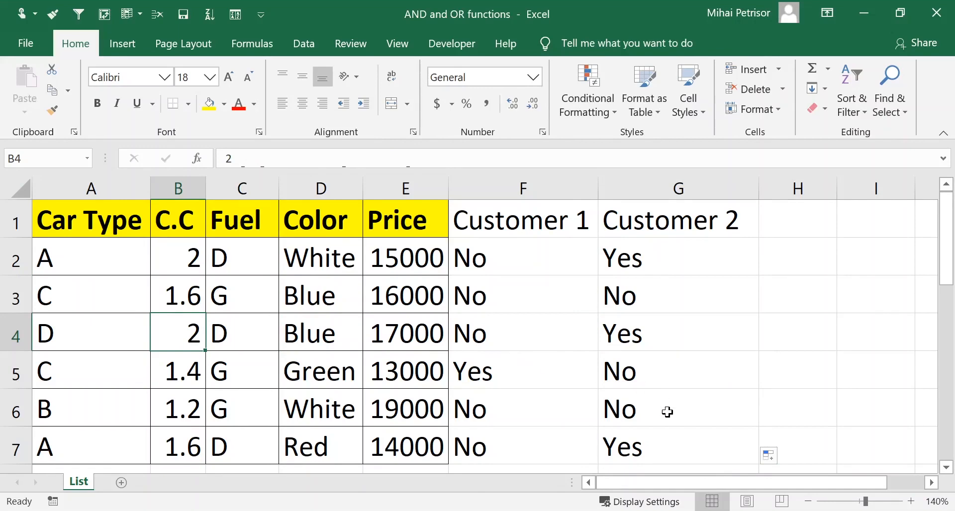
{"action": "left_click", "coordinate": [664, 457]}
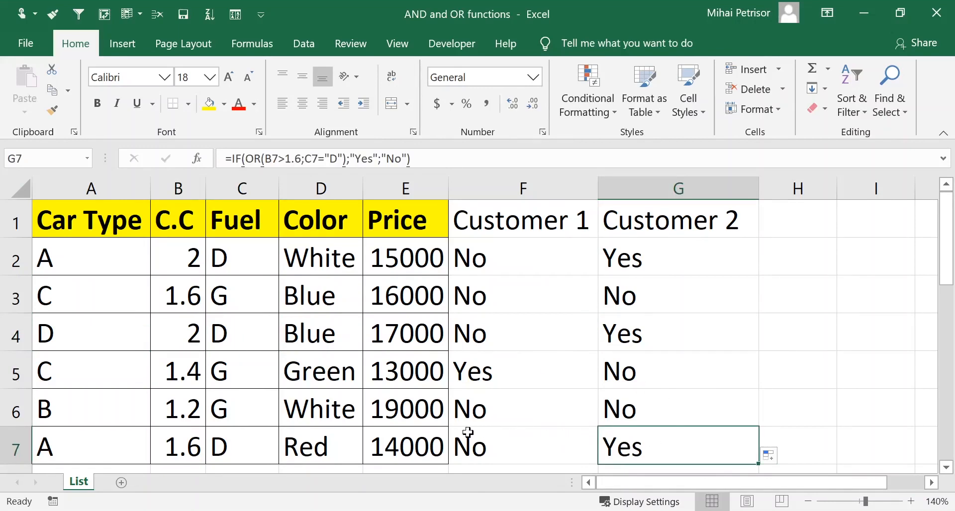
{"action": "left_click", "coordinate": [164, 443]}
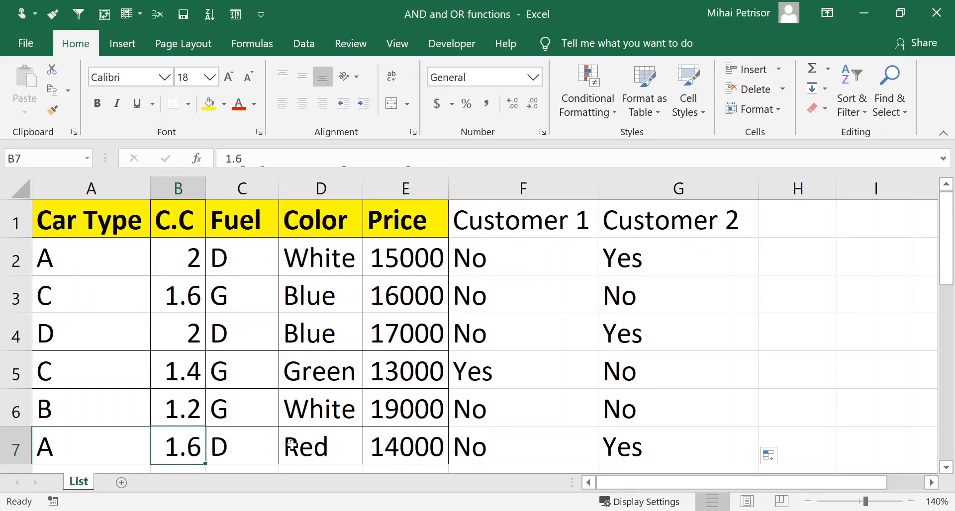
{"action": "left_click", "coordinate": [253, 449]}
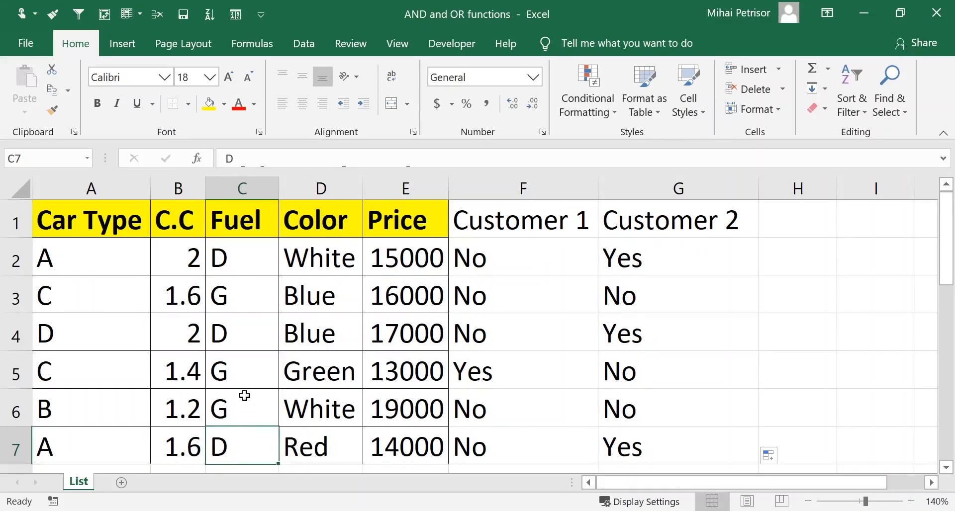
Step: Compare the Customer 1 AND formula in F2 with the Customer 2 OR formula in G2
{"action": "left_click_drag", "start_coordinate": [676, 254], "coordinate": [538, 450]}
{"action": "left_click", "coordinate": [580, 261]}
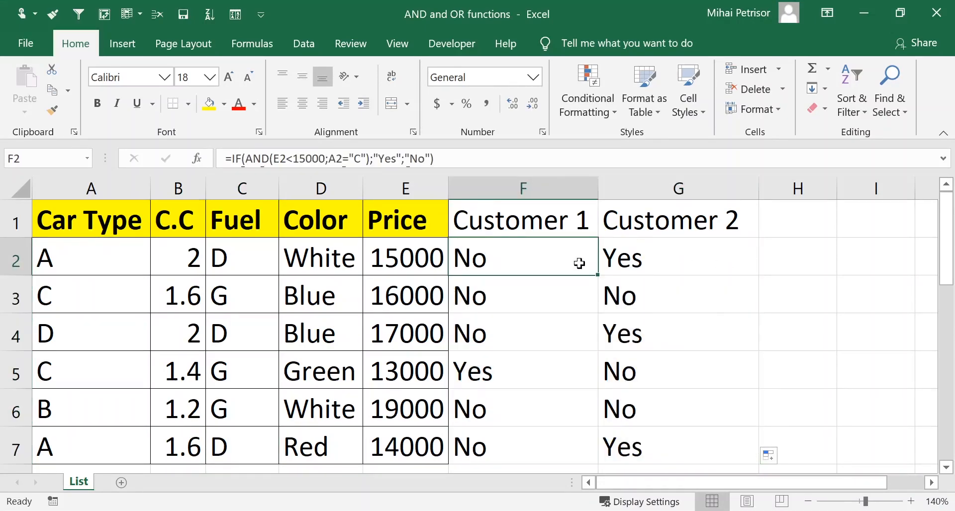
{"action": "left_click", "coordinate": [675, 253]}
{"action": "left_click", "coordinate": [550, 258]}
{"action": "left_click", "coordinate": [643, 257]}
{"action": "left_click", "coordinate": [558, 254]}
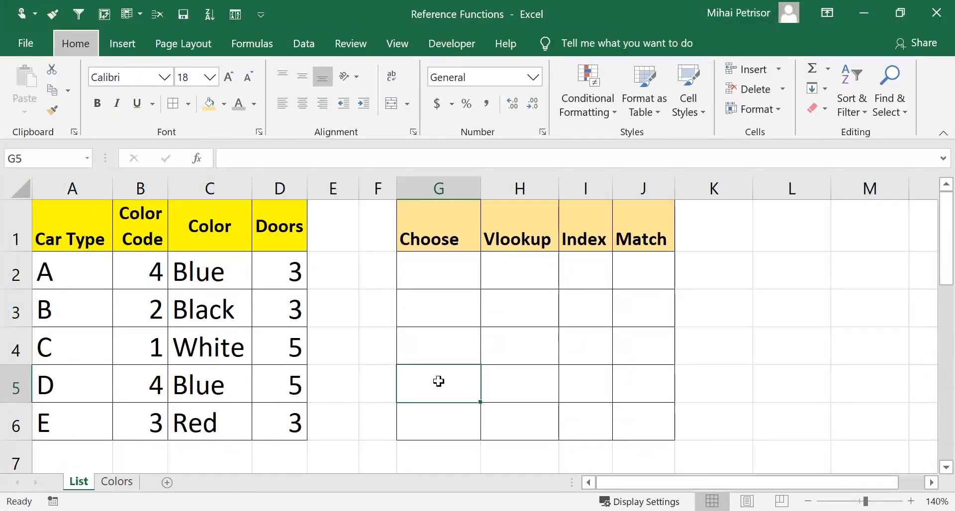
Step: Examine the car list's Car Type, Color Code, Color and Doors columns and the empty Choose column
{"action": "left_click", "coordinate": [442, 319]}
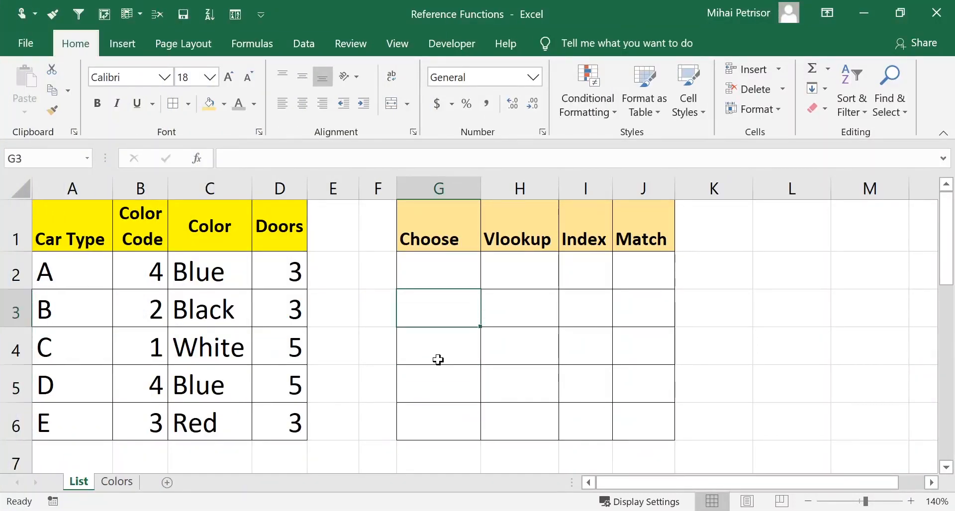
{"action": "left_click", "coordinate": [102, 275]}
{"action": "left_click", "coordinate": [461, 267]}
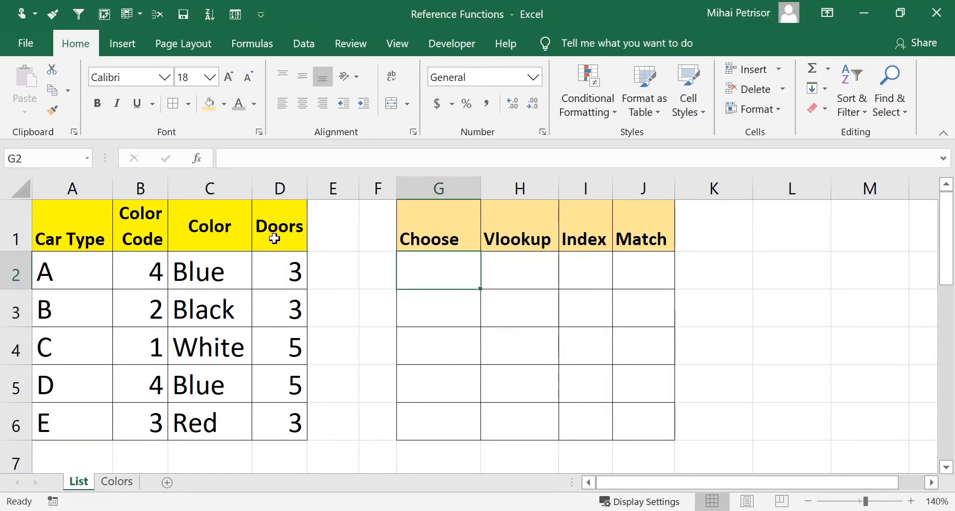
{"action": "left_click_drag", "start_coordinate": [74, 276], "coordinate": [102, 420]}
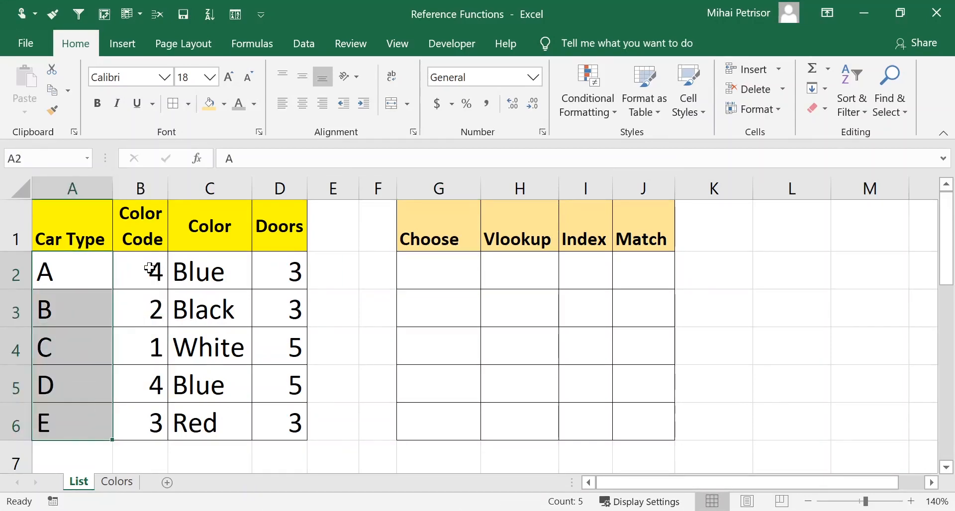
{"action": "left_click_drag", "start_coordinate": [152, 271], "coordinate": [150, 415]}
{"action": "left_click_drag", "start_coordinate": [203, 280], "coordinate": [227, 415]}
{"action": "left_click_drag", "start_coordinate": [277, 258], "coordinate": [277, 418]}
{"action": "left_click", "coordinate": [441, 267]}
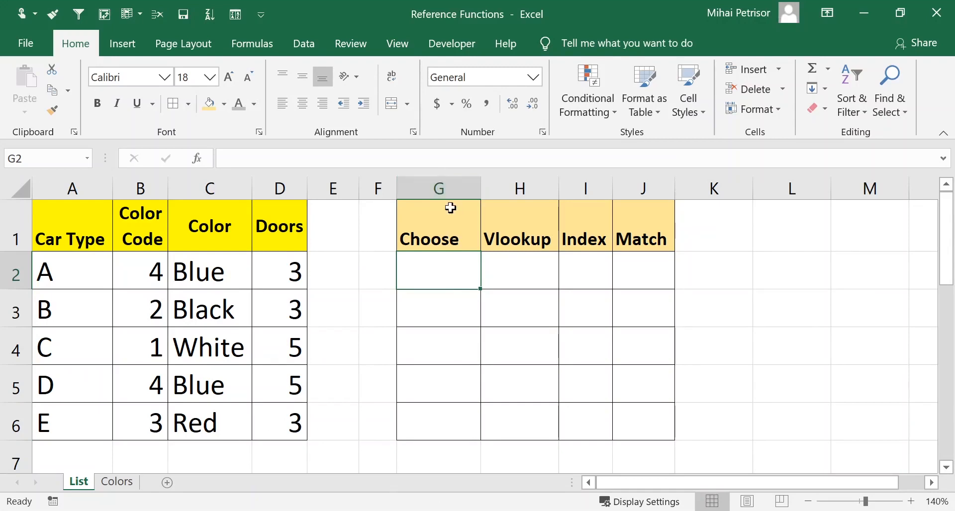
{"action": "left_click", "coordinate": [438, 226]}
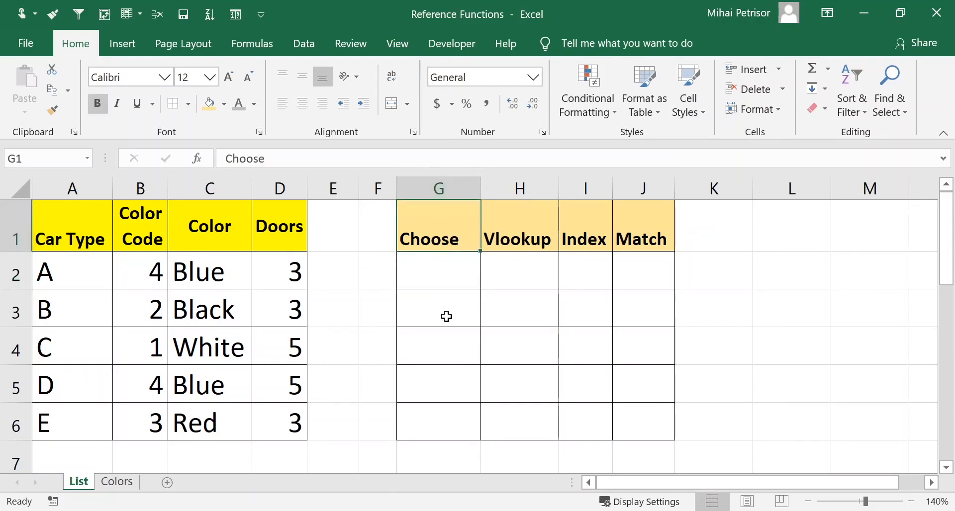
{"action": "left_click", "coordinate": [440, 279]}
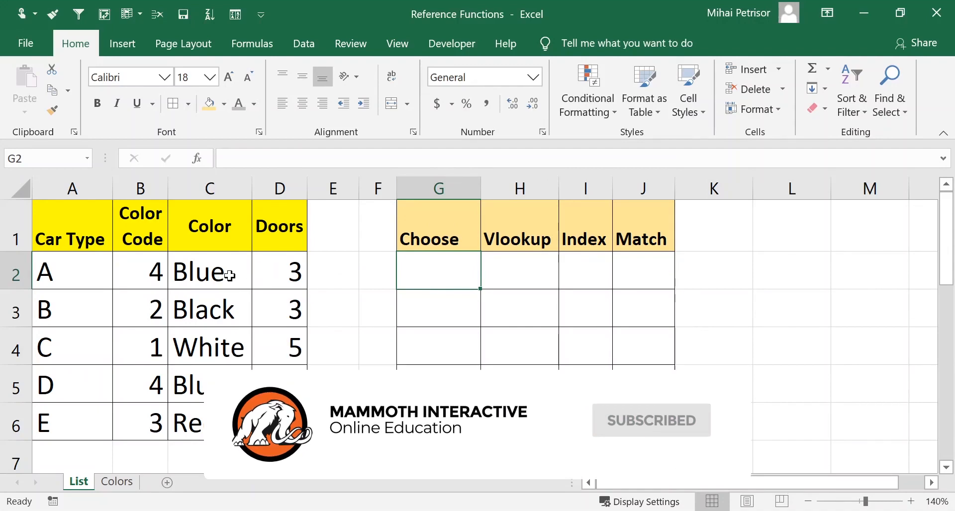
Step: Start a CHOOSE formula in G2 with the color code in B2 as its index number
{"action": "left_click", "coordinate": [138, 275]}
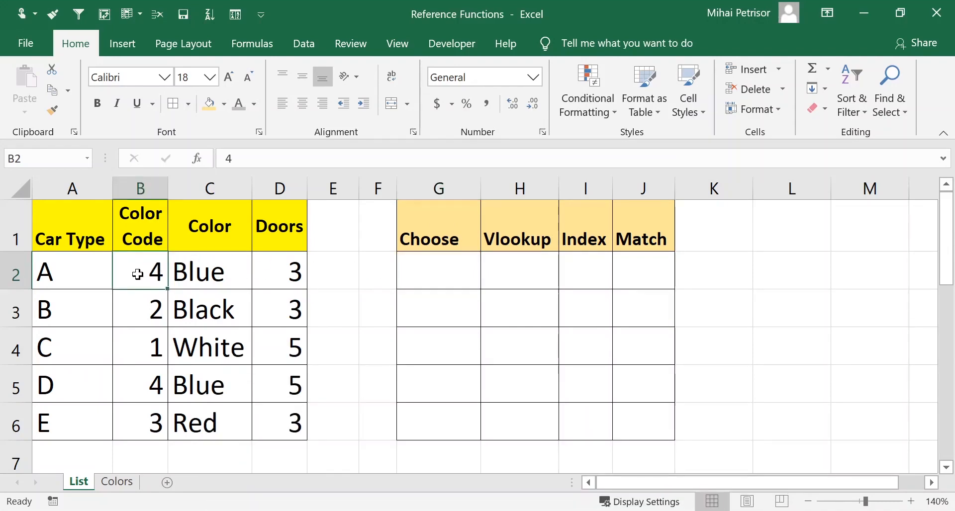
{"action": "left_click", "coordinate": [449, 271]}
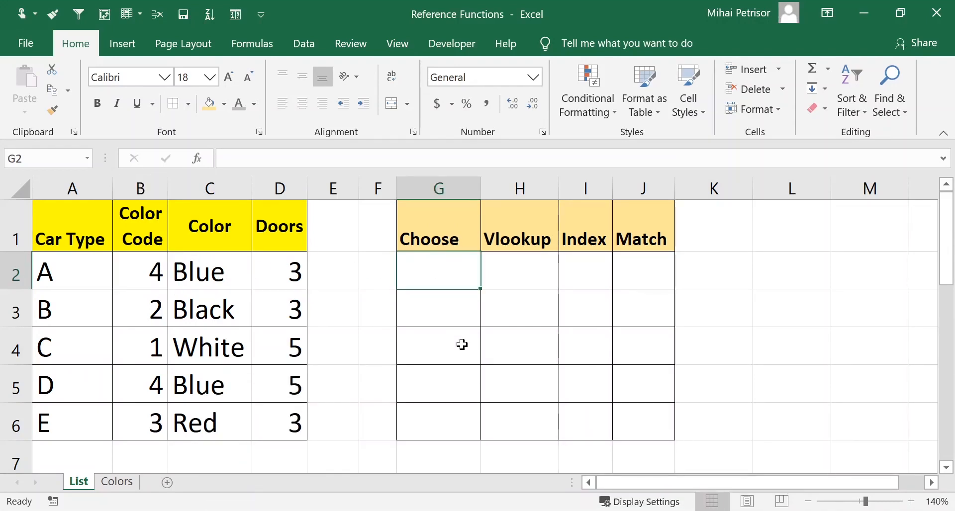
{"action": "type", "text": "="}
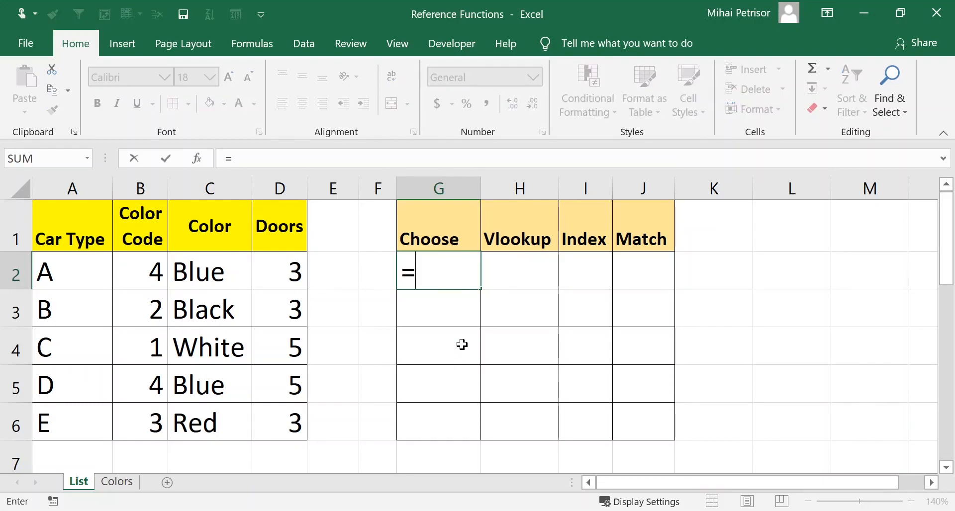
{"action": "type", "text": "cho"}
{"action": "key", "text": "Tab"}
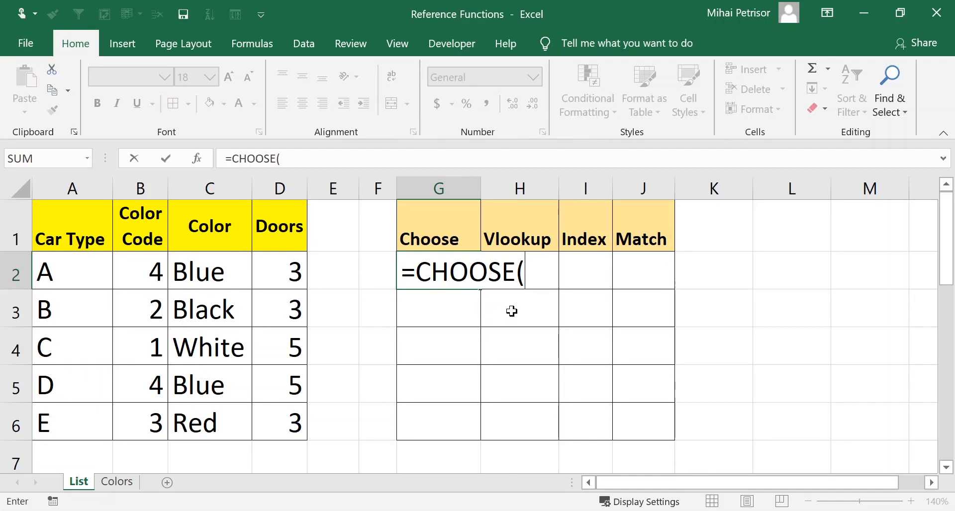
{"action": "left_click", "coordinate": [144, 275]}
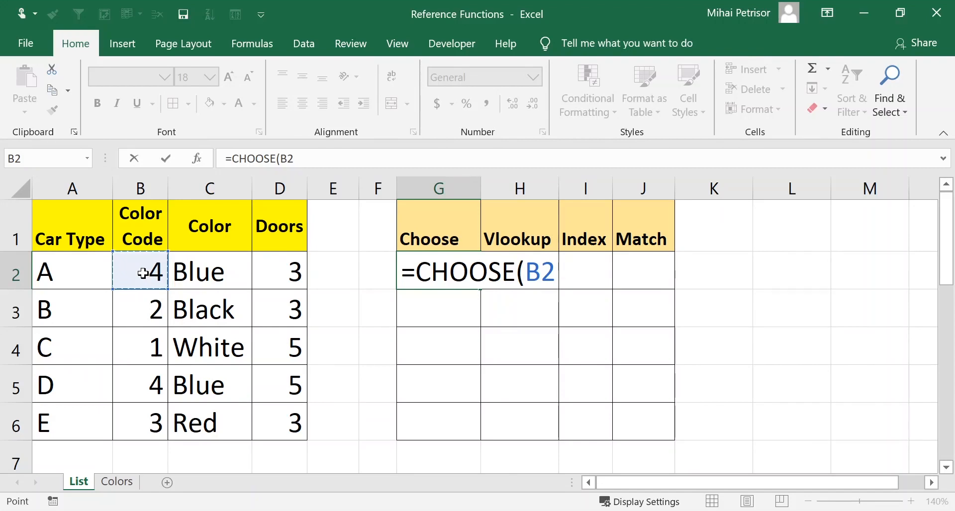
{"action": "type", "text": ";"}
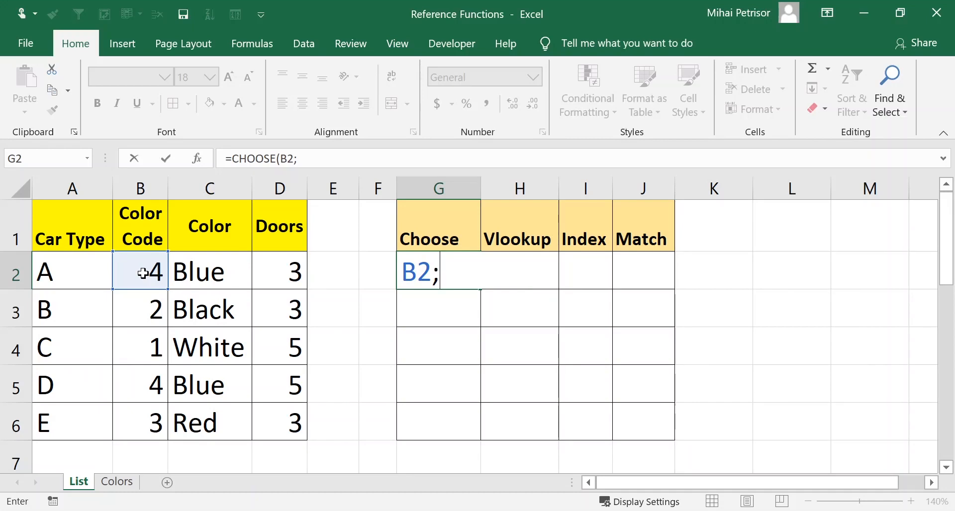
Step: Add "White" and "Black" as the first two values of the CHOOSE formula in G2
{"action": "type", "text": "\"\""}
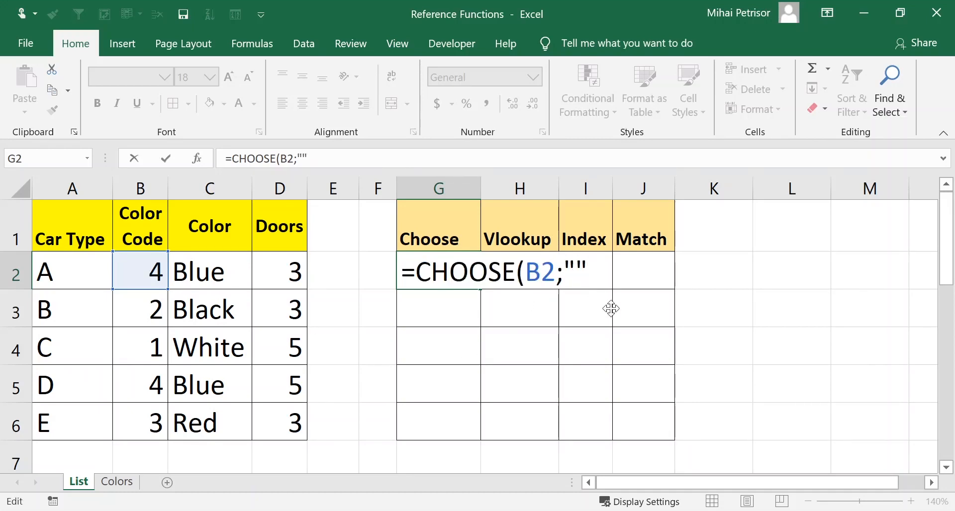
{"action": "type", "text": "White"}
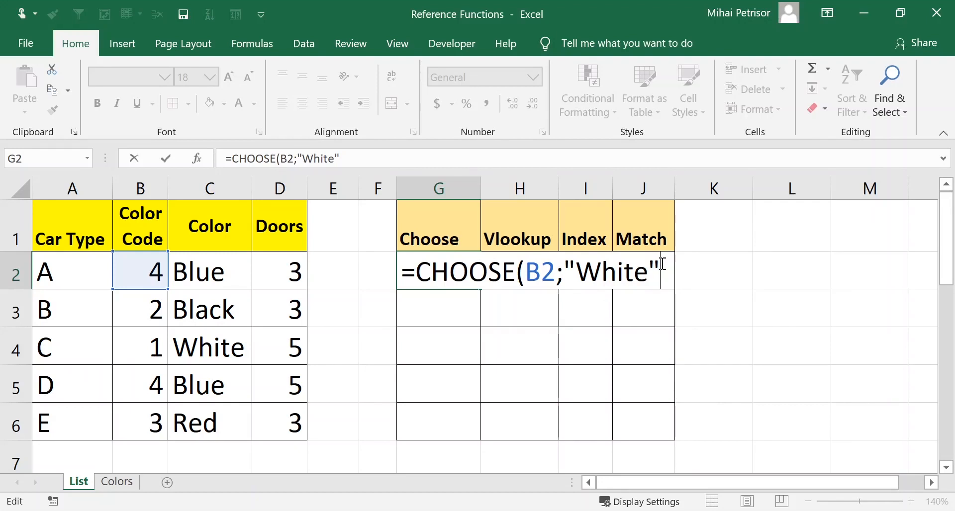
{"action": "type", "text": ";\"\""}
{"action": "key", "text": "Left"}
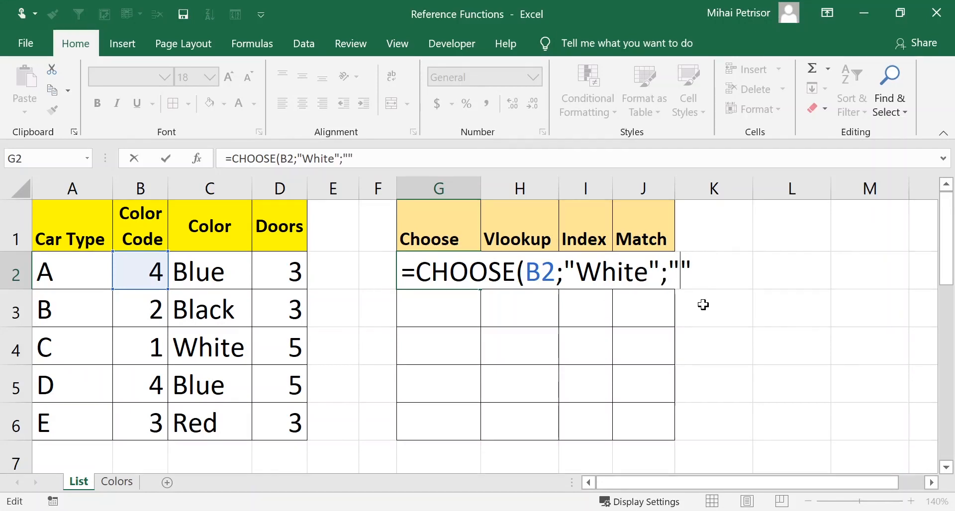
{"action": "type", "text": "Black"}
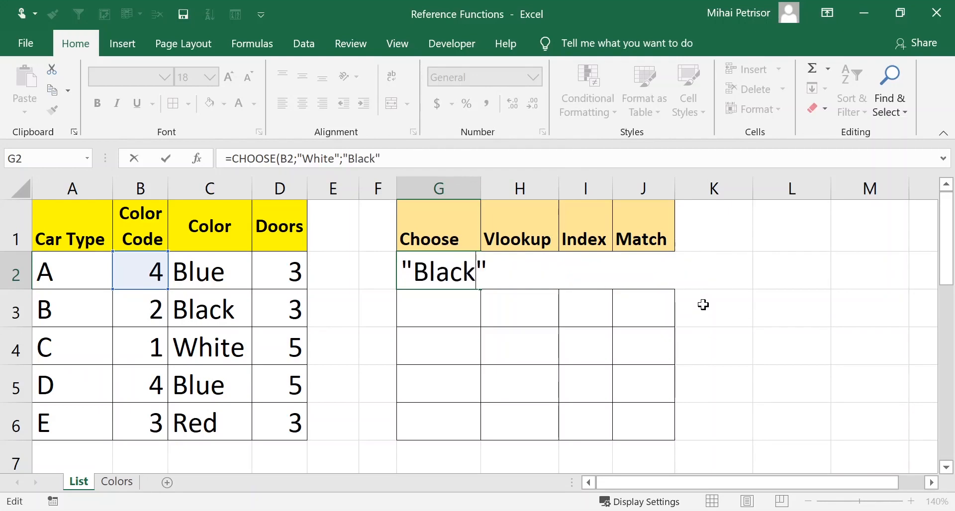
{"action": "key", "text": "Right"}
Step: Add Red as the third value of the CHOOSE formula in G2, with an opening quotation mark before it
{"action": "type", "text": ";R"}
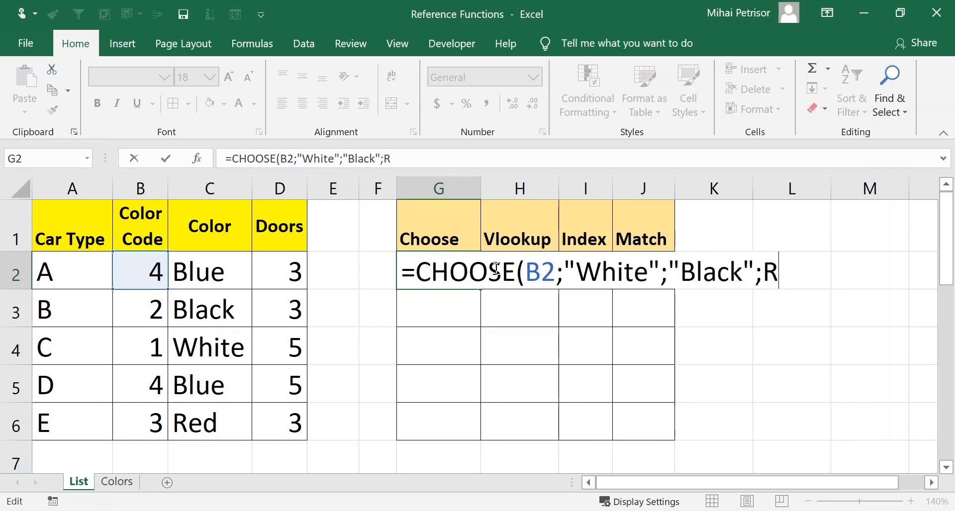
{"action": "type", "text": "ed"}
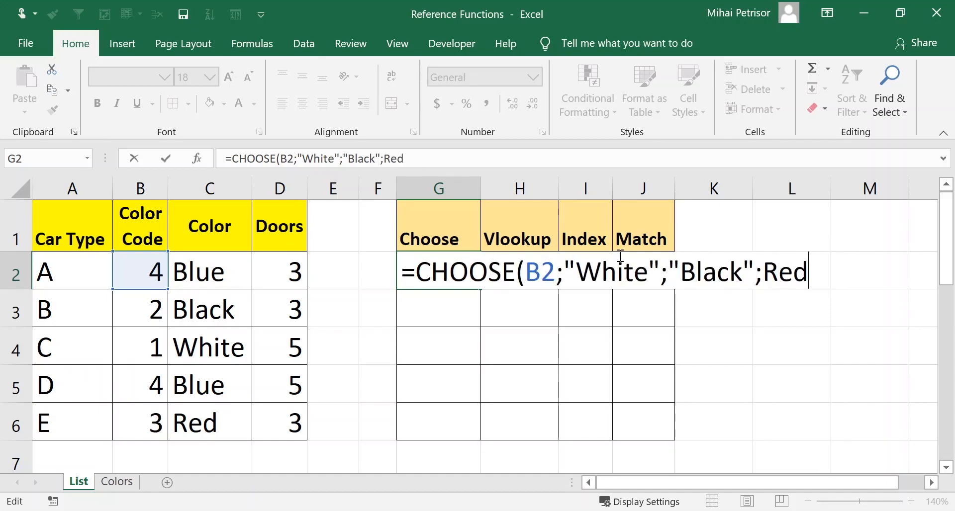
{"action": "left_click", "coordinate": [771, 276]}
{"action": "type", "text": "\"\""}
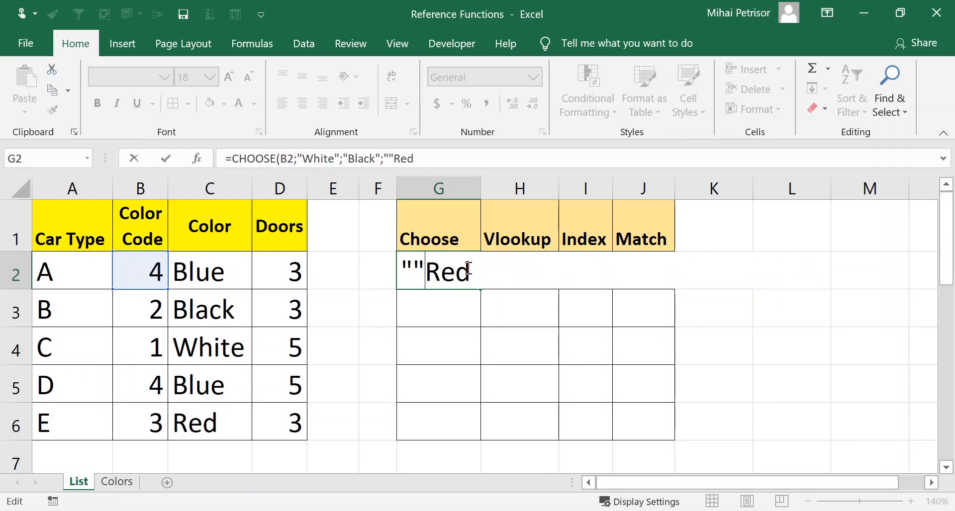
{"action": "key", "text": "BackSpace"}
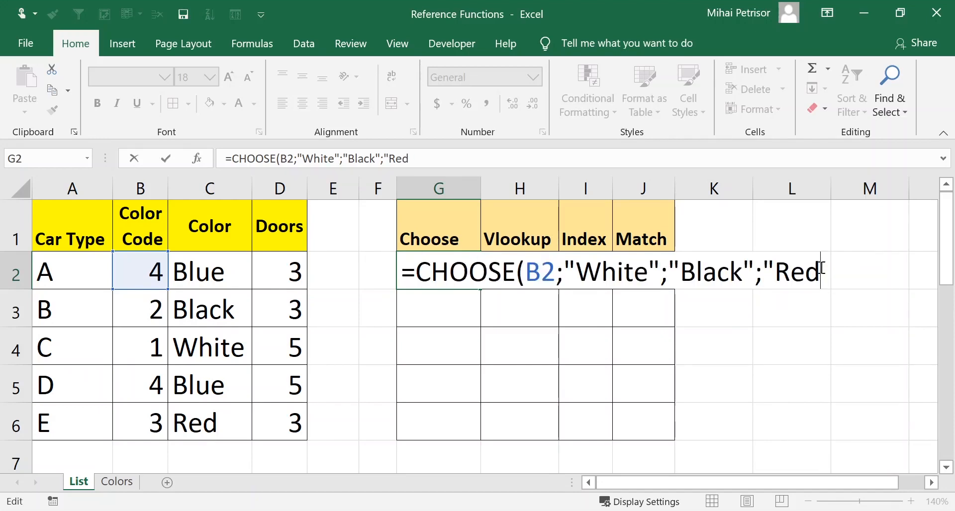
Step: Complete the CHOOSE formula in G2 with "Red" and "Blue" as the third and fourth values
{"action": "type", "text": "\"Red\";\"\""}
{"action": "key", "text": "Left"}
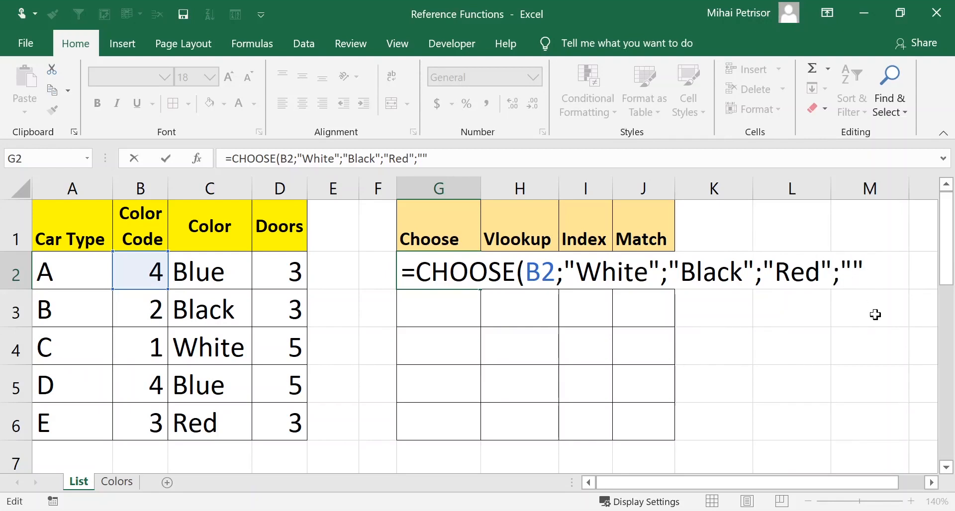
{"action": "type", "text": "Blue\""}
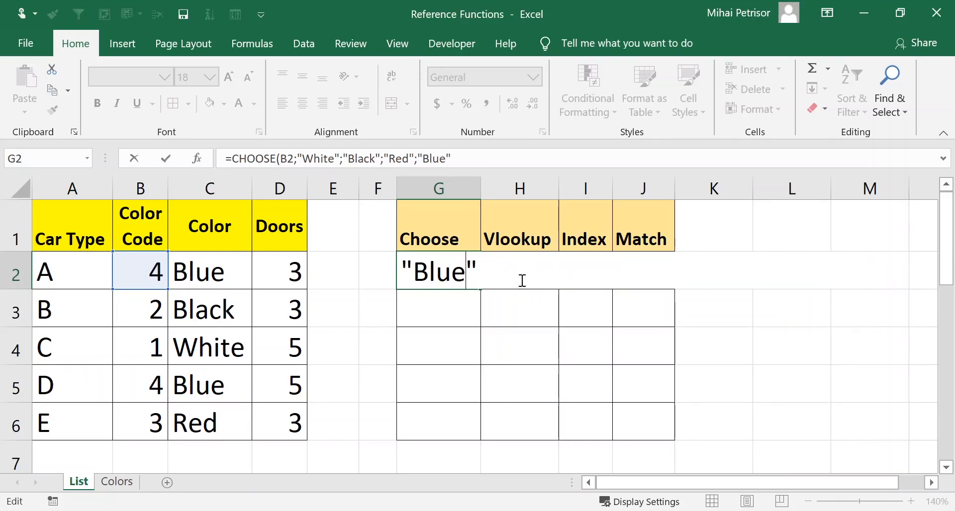
{"action": "type", "text": ")"}
{"action": "key", "text": "Return"}
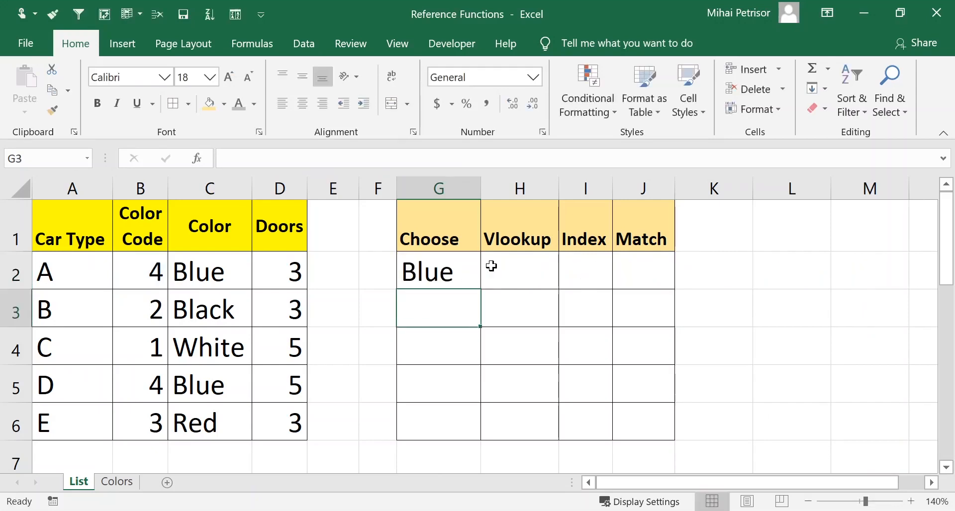
Step: Fill the CHOOSE formula from G2 down to G6
{"action": "left_click", "coordinate": [436, 272]}
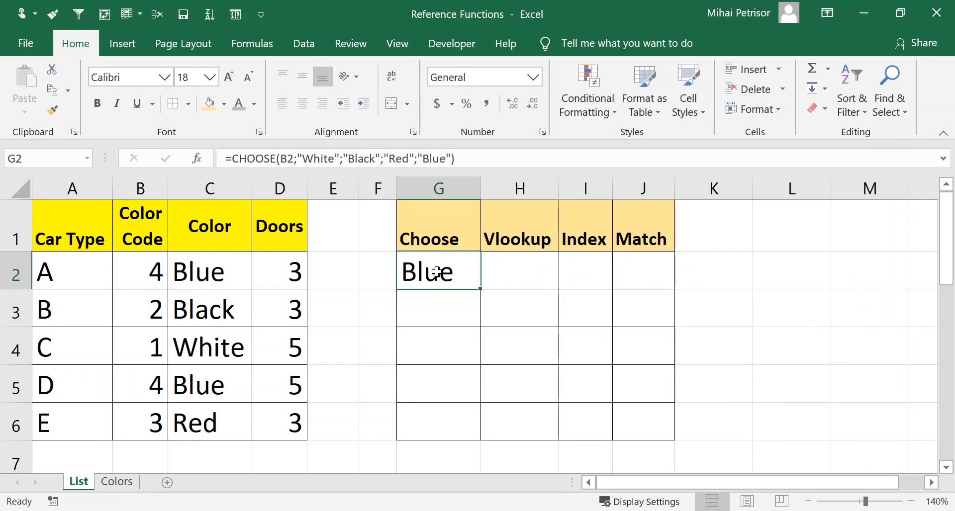
{"action": "double_click", "coordinate": [436, 273]}
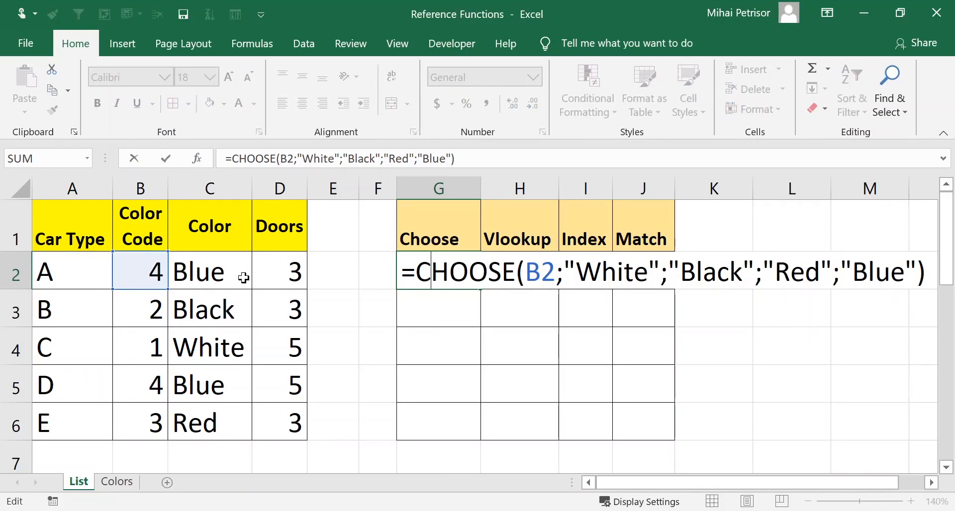
{"action": "key", "text": "Escape"}
{"action": "left_click", "coordinate": [141, 276]}
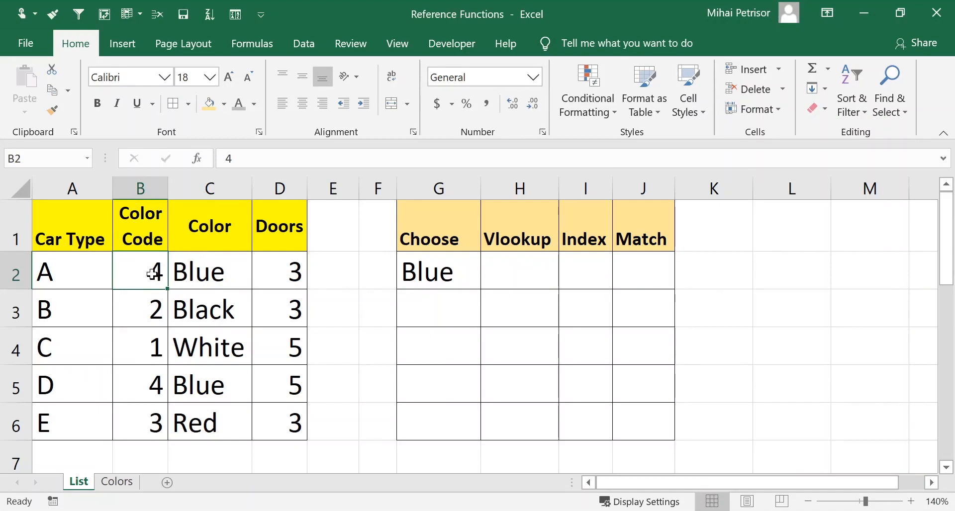
{"action": "left_click", "coordinate": [437, 277]}
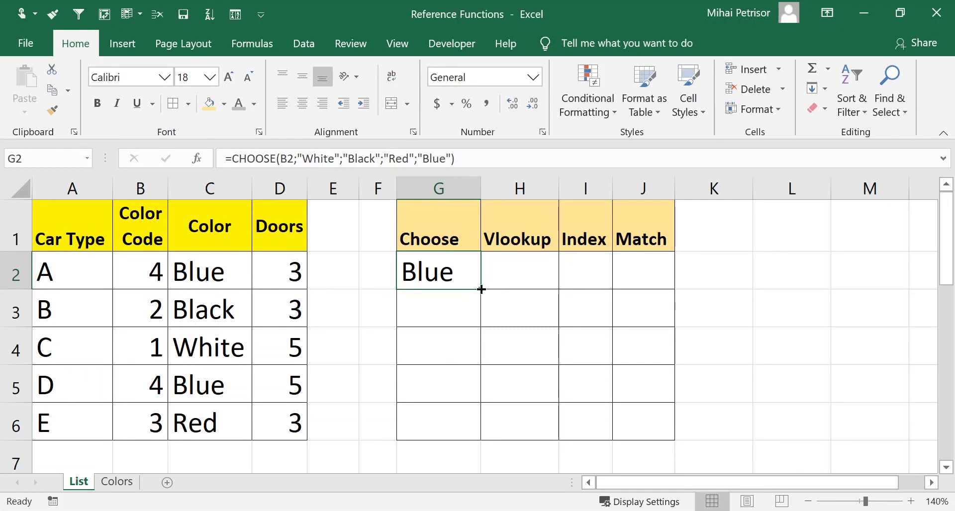
{"action": "left_click_drag", "start_coordinate": [481, 289], "coordinate": [467, 433]}
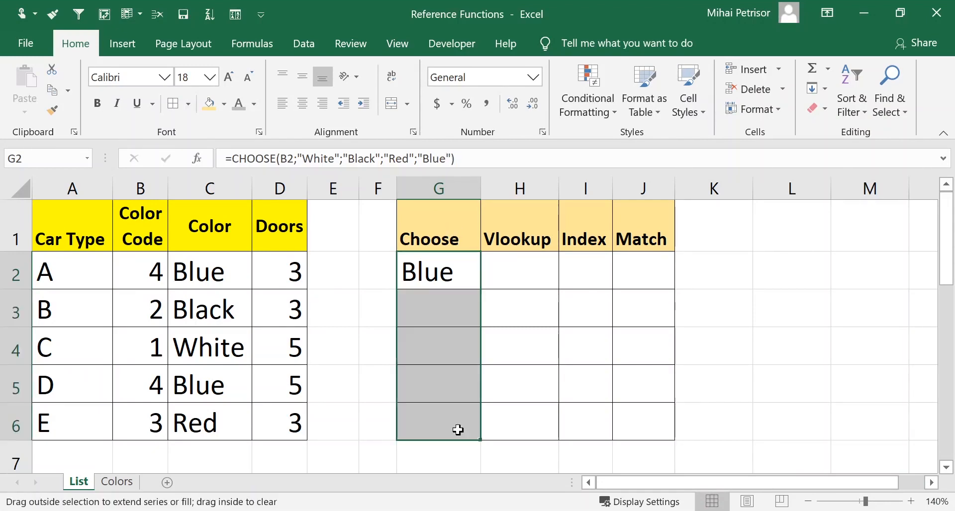
Step: Check the CHOOSE formula and its result in each cell from G2 to G6
{"action": "left_click", "coordinate": [438, 284]}
{"action": "left_click", "coordinate": [439, 311]}
{"action": "left_click", "coordinate": [439, 354]}
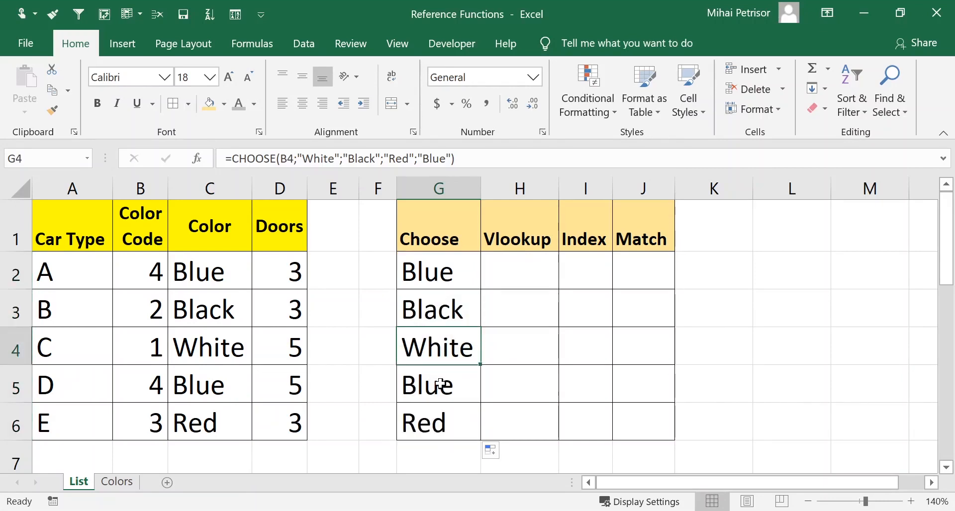
{"action": "left_click", "coordinate": [440, 385]}
{"action": "left_click", "coordinate": [437, 414]}
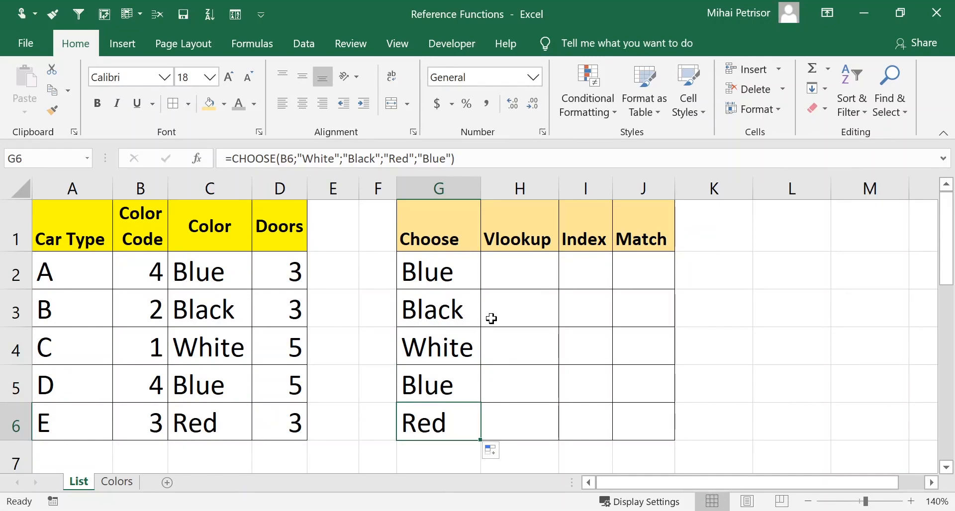
{"action": "left_click", "coordinate": [438, 258]}
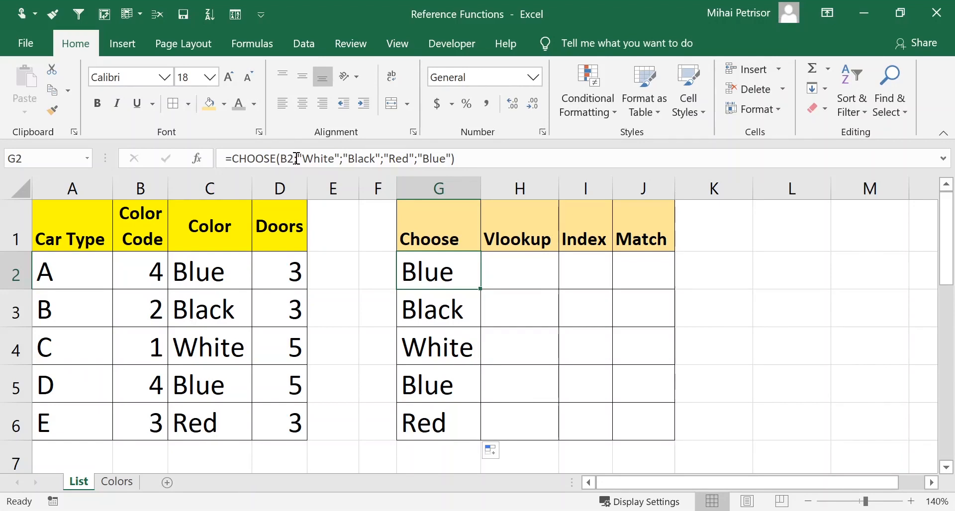
Step: Begin a VLOOKUP formula in H2 with the color code in B2 as the lookup value
{"action": "left_click", "coordinate": [508, 273]}
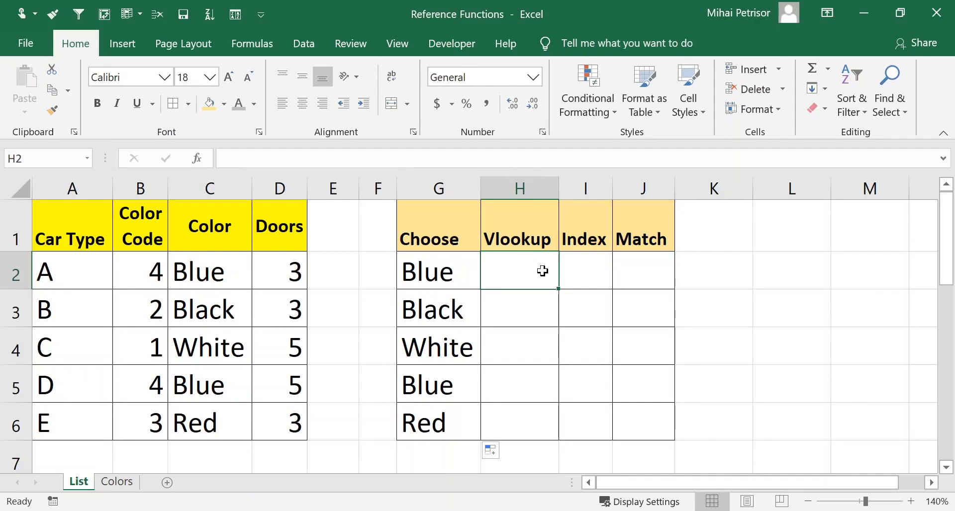
{"action": "left_click", "coordinate": [133, 271]}
{"action": "left_click", "coordinate": [498, 273]}
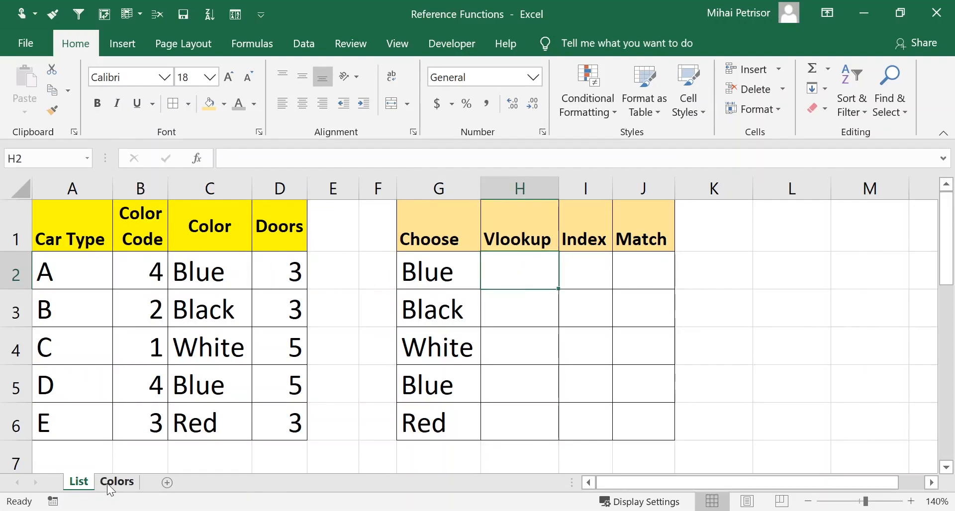
{"action": "left_click", "coordinate": [107, 484]}
{"action": "left_click", "coordinate": [83, 482]}
{"action": "type", "text": "=v"}
{"action": "key", "text": "Tab"}
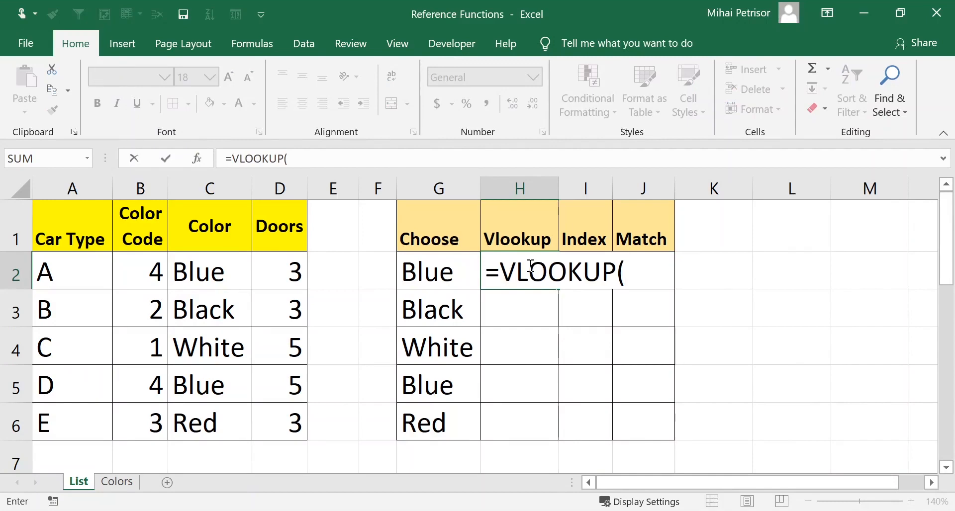
{"action": "left_click", "coordinate": [133, 281]}
{"action": "type", "text": ";"}
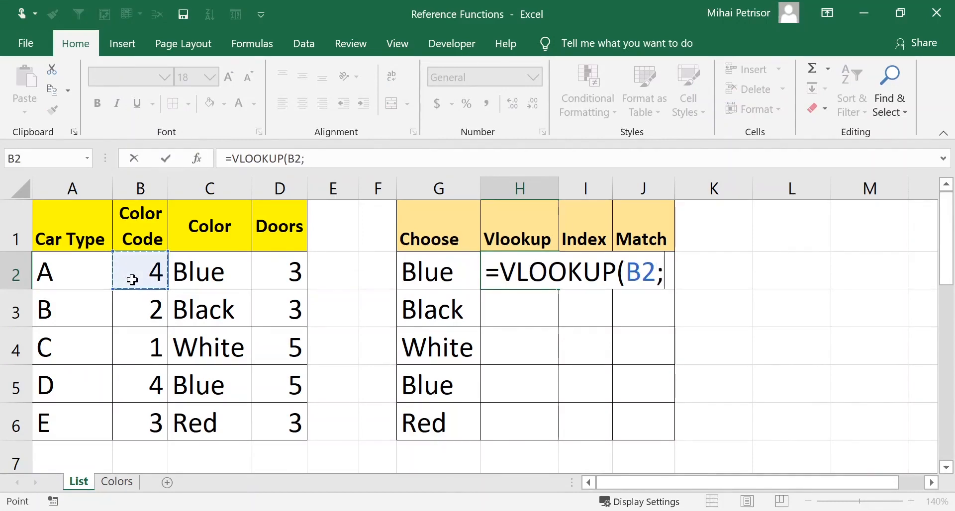
Step: Complete the VLOOKUP with columns A:B of the Colors sheet as the table, column index 2 and exact match 0
{"action": "left_click", "coordinate": [117, 482]}
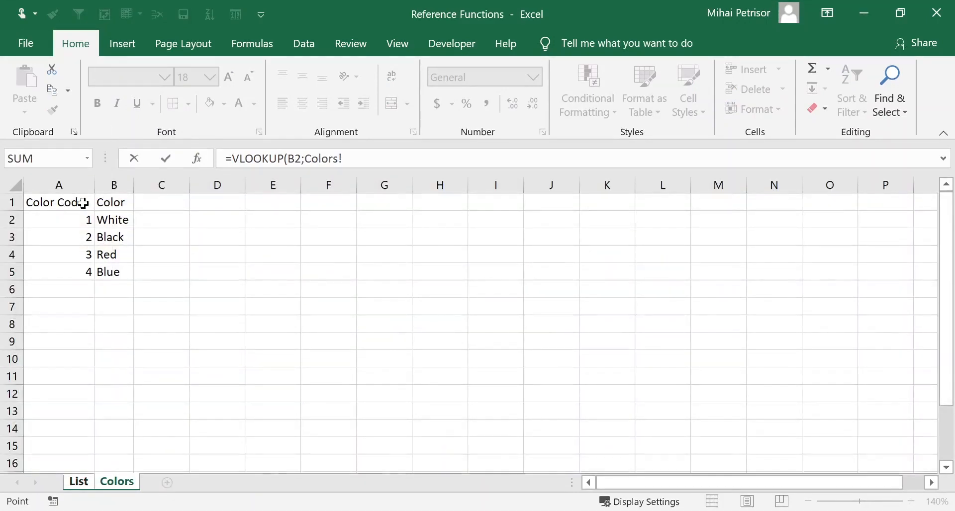
{"action": "left_click_drag", "start_coordinate": [79, 185], "coordinate": [107, 186]}
{"action": "type", "text": ";2"}
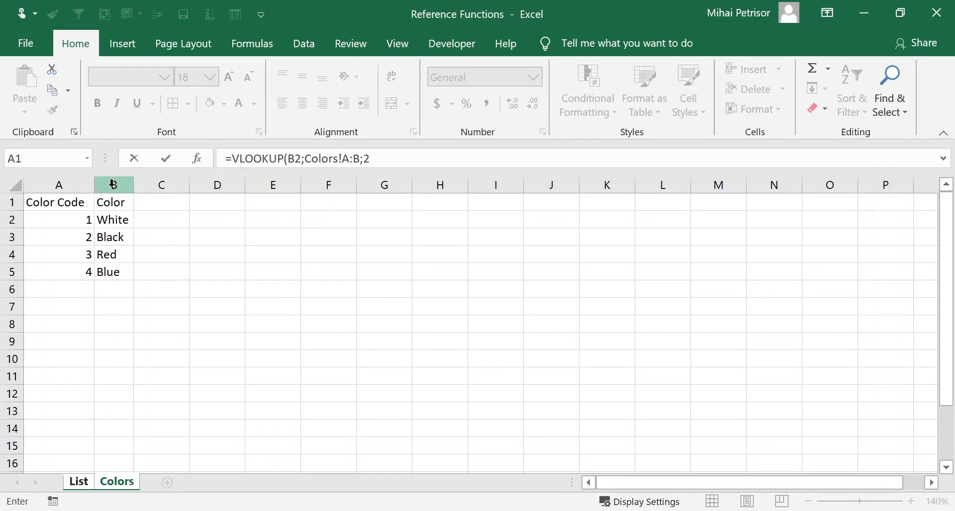
{"action": "type", "text": ";0"}
{"action": "key", "text": "Return"}
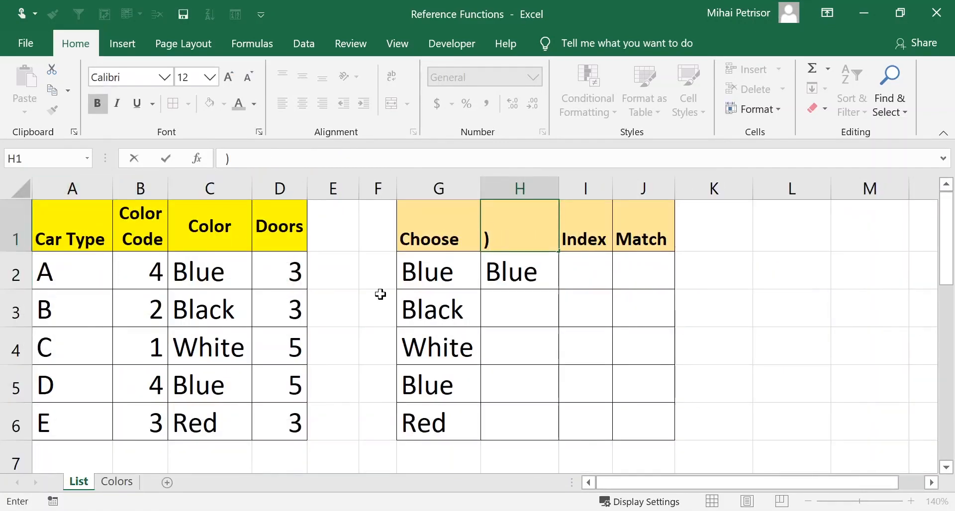
Step: Fill the VLOOKUP formula from H2 down to H6
{"action": "left_click", "coordinate": [500, 280]}
{"action": "left_click_drag", "start_coordinate": [558, 288], "coordinate": [546, 449]}
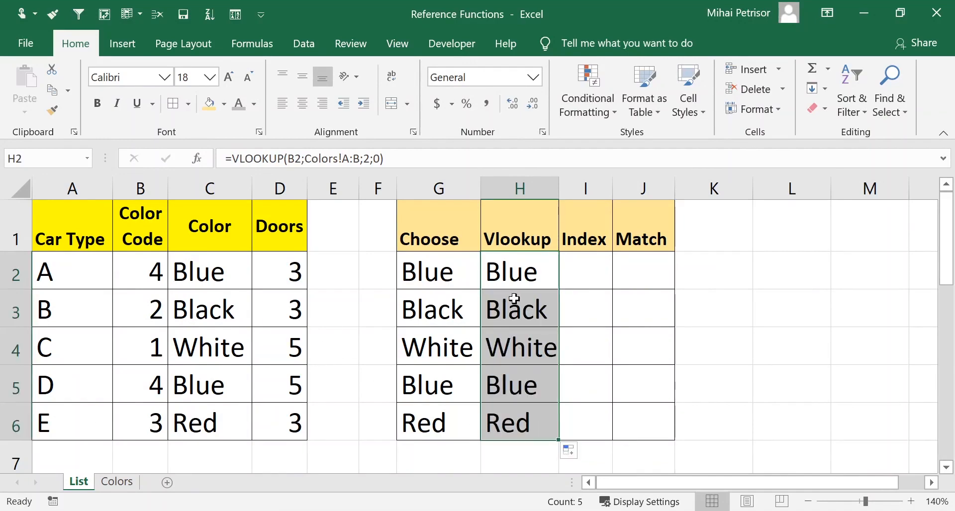
{"action": "left_click", "coordinate": [457, 193]}
Step: Widen column I and enter an INDEX formula in I2 over A2:D6 with row 3 and column 4
{"action": "left_click", "coordinate": [573, 258]}
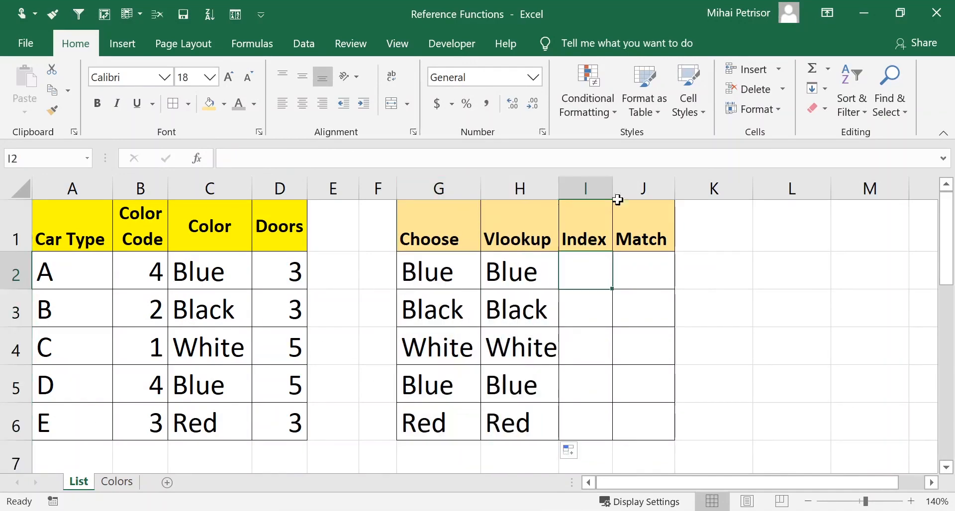
{"action": "left_click_drag", "start_coordinate": [614, 186], "coordinate": [633, 188]}
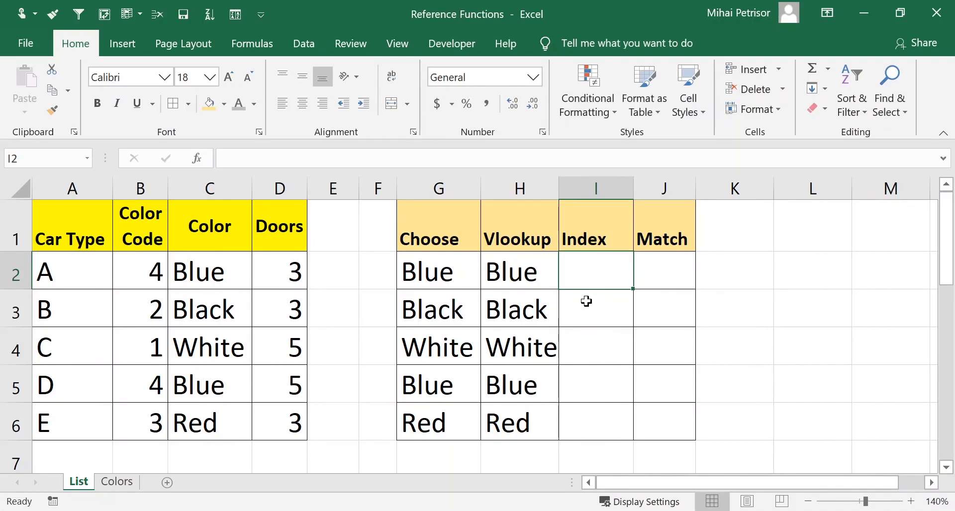
{"action": "type", "text": "=inde"}
{"action": "key", "text": "Tab"}
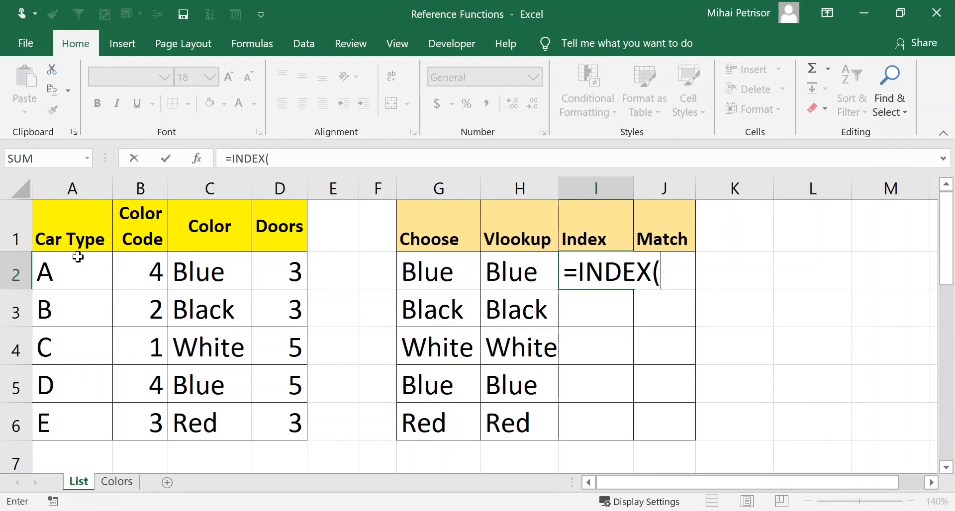
{"action": "mouse_move", "coordinate": [79, 256]}
{"action": "left_mouse_down"}
{"action": "mouse_move", "coordinate": [220, 362]}
{"action": "mouse_move", "coordinate": [275, 424]}
{"action": "left_mouse_up"}
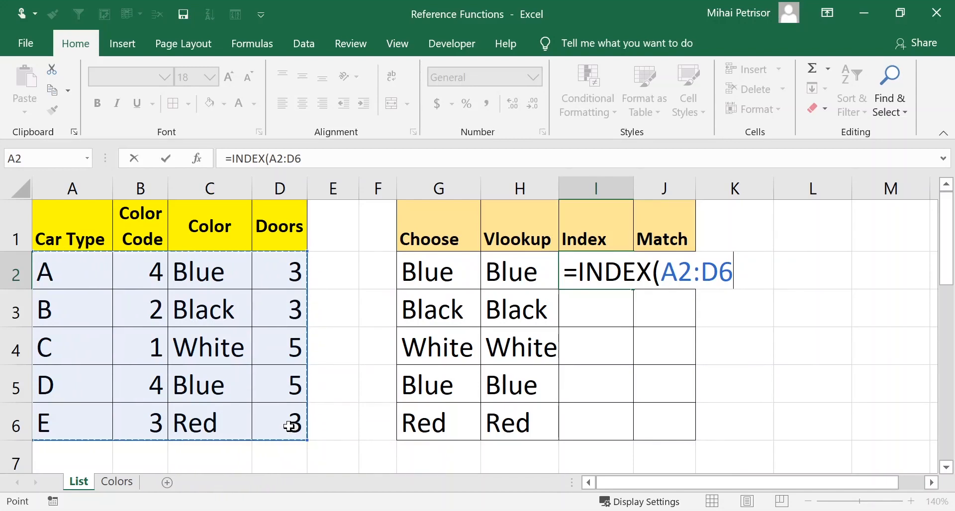
{"action": "type", "text": ";"}
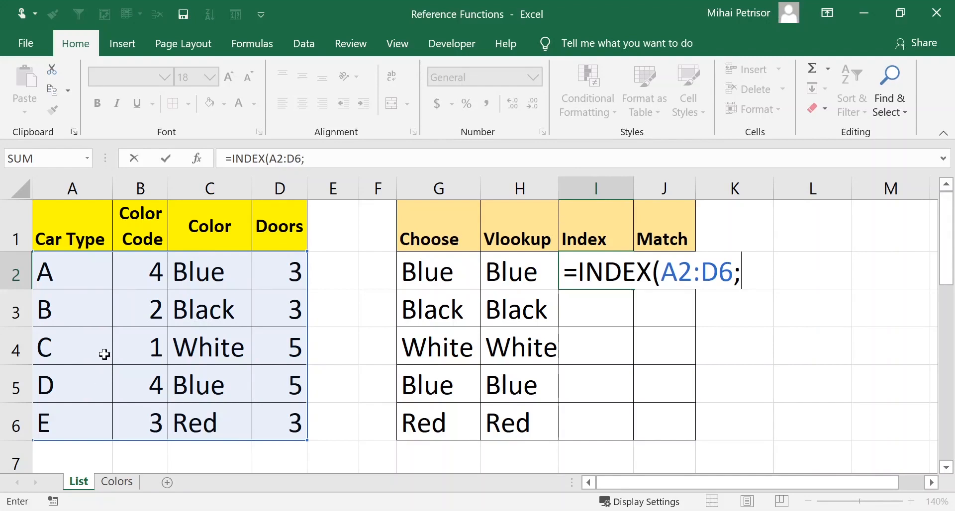
{"action": "type", "text": "3;"}
{"action": "type", "text": "4"}
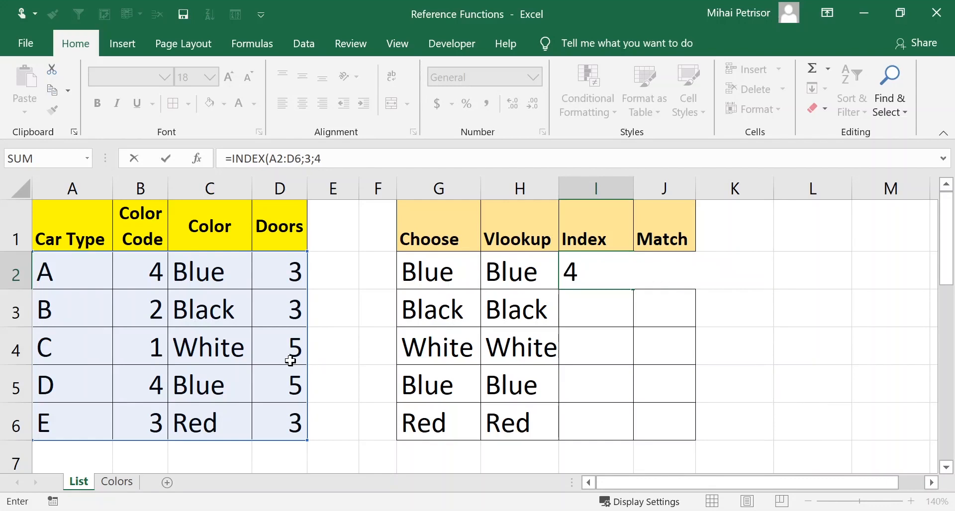
{"action": "type", "text": ")"}
{"action": "key", "text": "Return"}
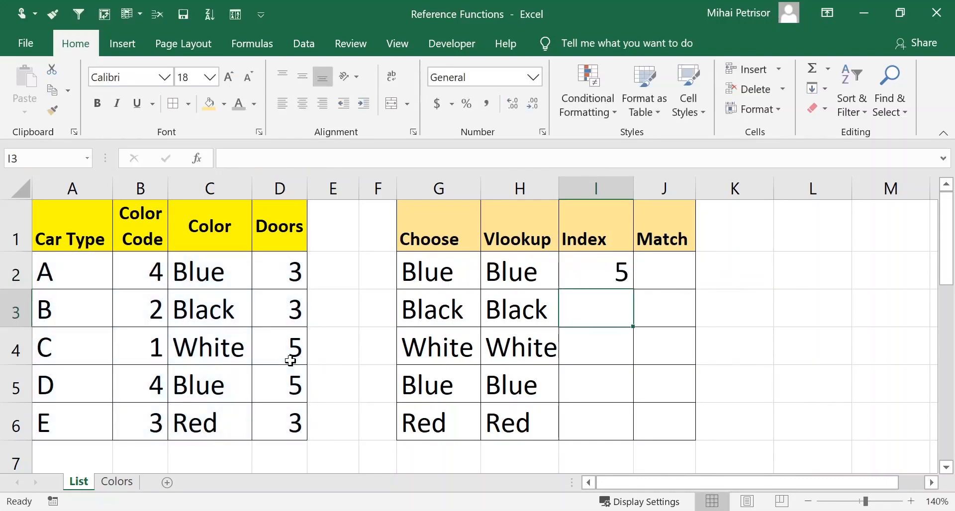
{"action": "left_click", "coordinate": [630, 271]}
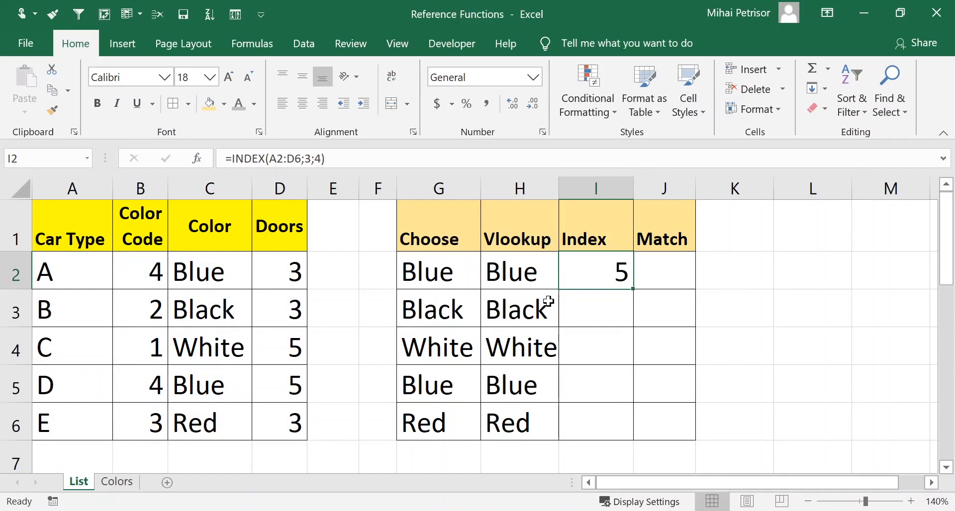
{"action": "mouse_move", "coordinate": [635, 292]}
{"action": "left_mouse_down"}
{"action": "mouse_move", "coordinate": [636, 435]}
{"action": "mouse_move", "coordinate": [636, 287]}
{"action": "left_mouse_up"}
Step: Number the table's rows 1 to 5 in cells E2 through E6
{"action": "left_click", "coordinate": [332, 275]}
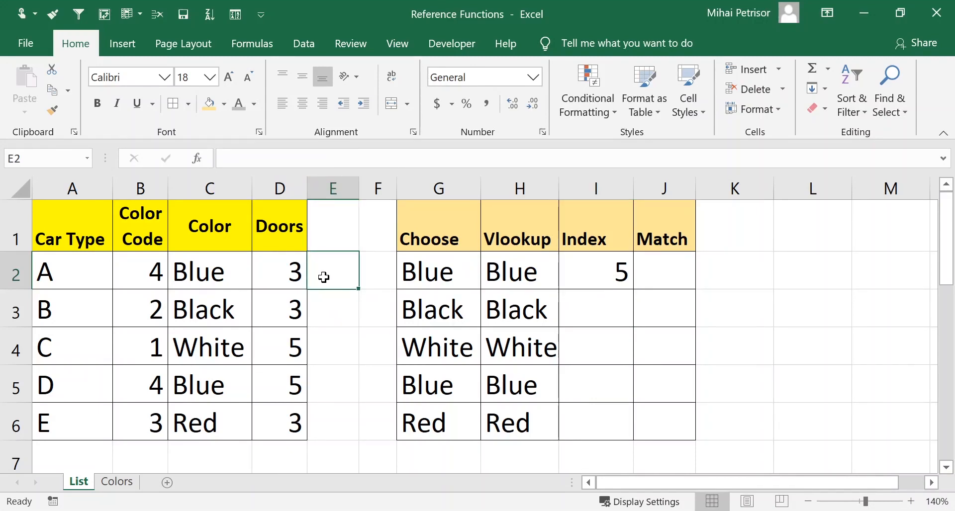
{"action": "type", "text": "1"}
{"action": "key", "text": "Return"}
{"action": "key", "text": "Up"}
{"action": "left_click", "coordinate": [339, 299]}
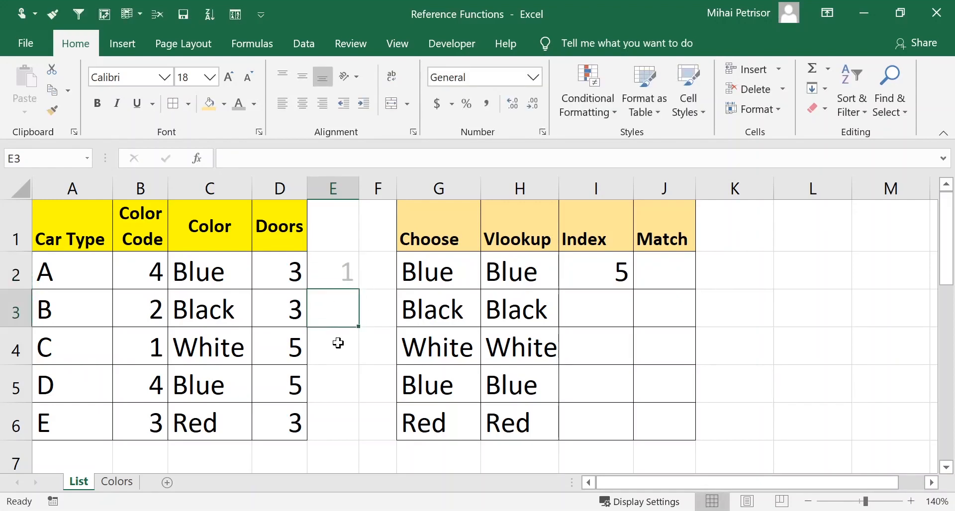
{"action": "type", "text": "2"}
{"action": "key", "text": "Return"}
{"action": "type", "text": "3"}
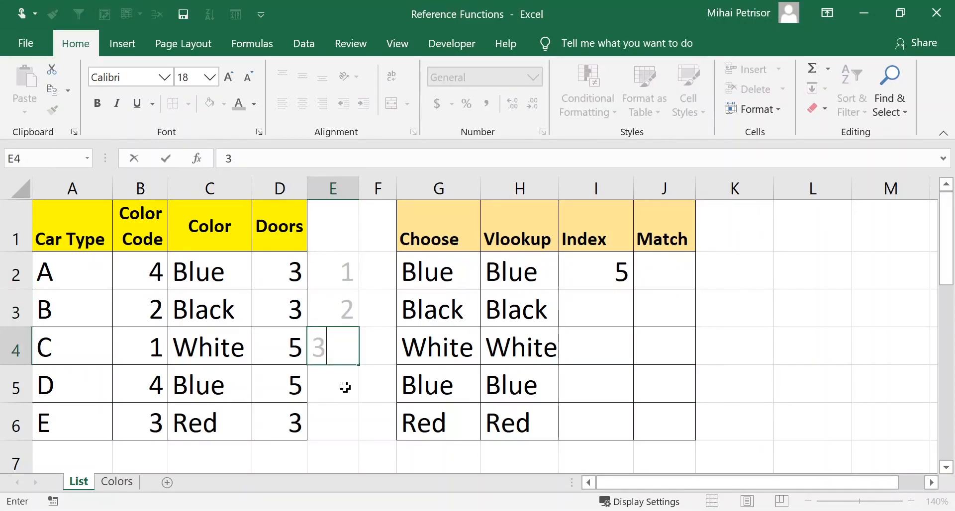
{"action": "key", "text": "Return"}
{"action": "type", "text": "4"}
{"action": "key", "text": "Return"}
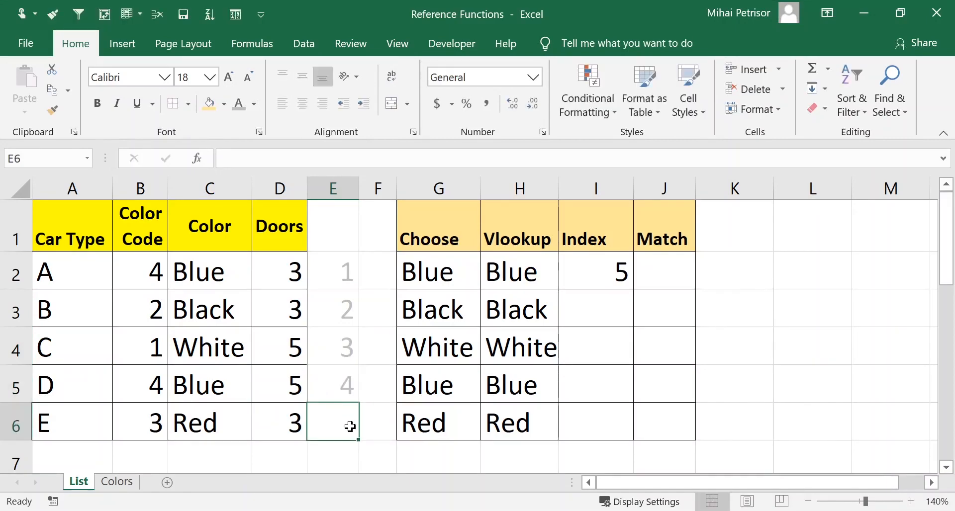
{"action": "type", "text": "5"}
{"action": "left_click", "coordinate": [374, 390]}
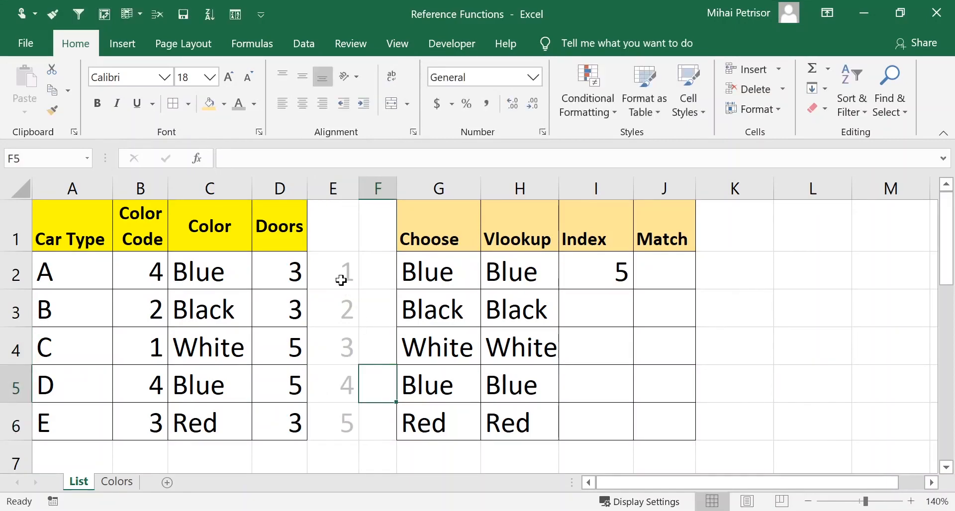
Step: Compare the helper numbers in E2:E6 with worksheet rows 2 to 6
{"action": "left_click", "coordinate": [22, 271]}
{"action": "left_click", "coordinate": [341, 265]}
{"action": "left_click_drag", "start_coordinate": [342, 264], "coordinate": [342, 421]}
{"action": "left_click", "coordinate": [11, 423]}
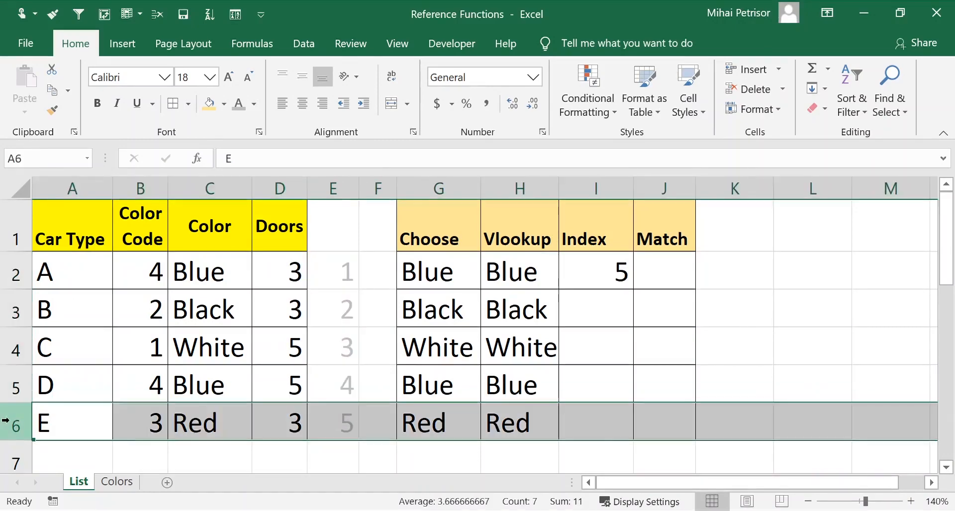
{"action": "left_click", "coordinate": [353, 425]}
Step: Number the table's columns 1 to 4 in cells A7 through D7 below the car list
{"action": "scroll", "coordinate": [290, 398], "scroll_direction": "down", "scroll_amount": 1}
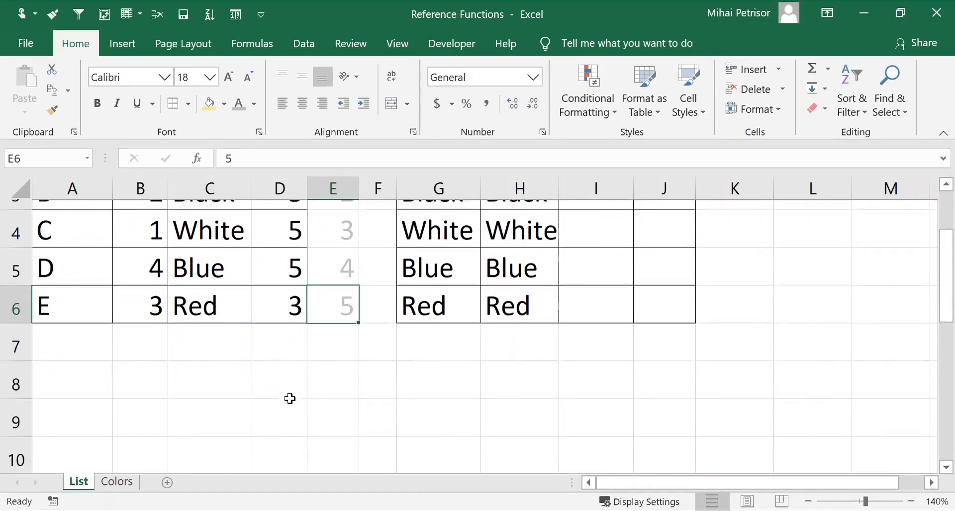
{"action": "left_click", "coordinate": [107, 338]}
{"action": "type", "text": "1"}
{"action": "key", "text": "Tab"}
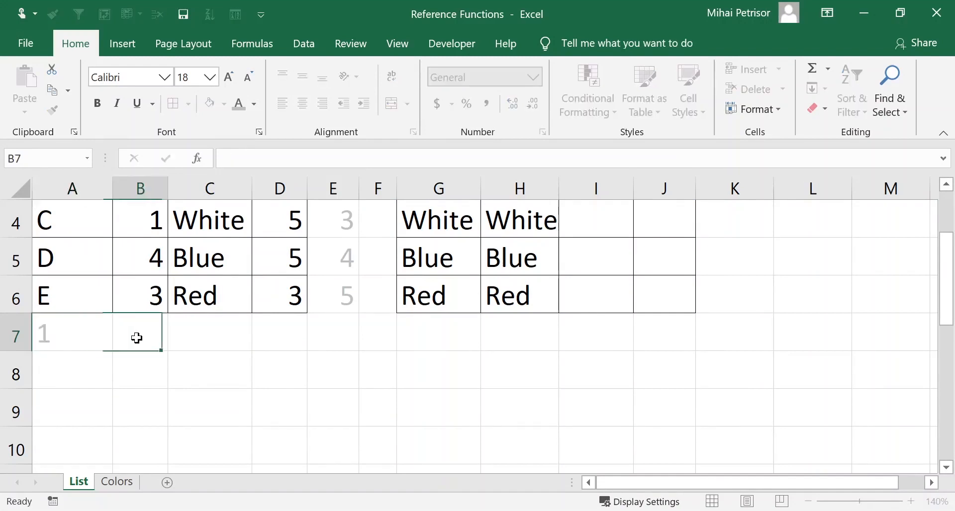
{"action": "type", "text": "2"}
{"action": "key", "text": "Tab"}
{"action": "type", "text": "3"}
{"action": "key", "text": "Tab"}
{"action": "type", "text": "4"}
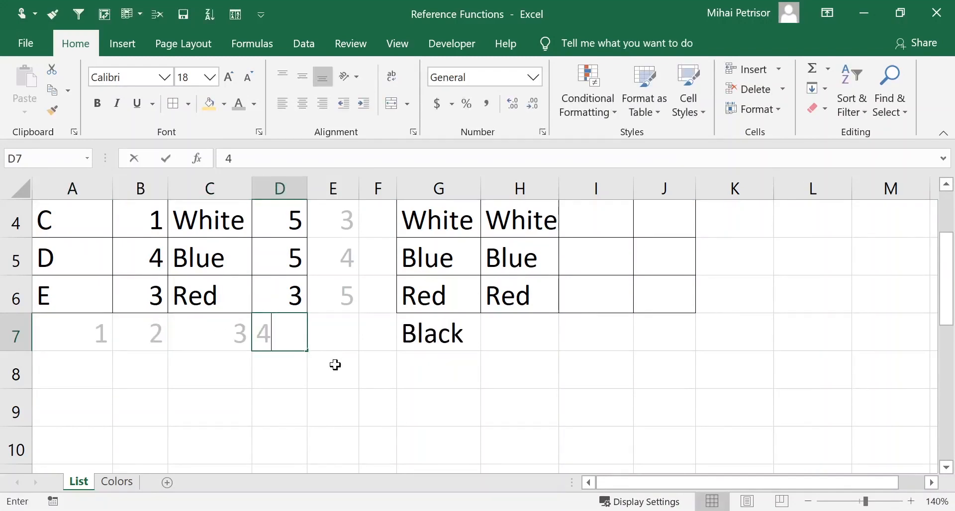
{"action": "left_click", "coordinate": [339, 369]}
{"action": "scroll", "coordinate": [292, 383], "scroll_direction": "up", "scroll_amount": 1}
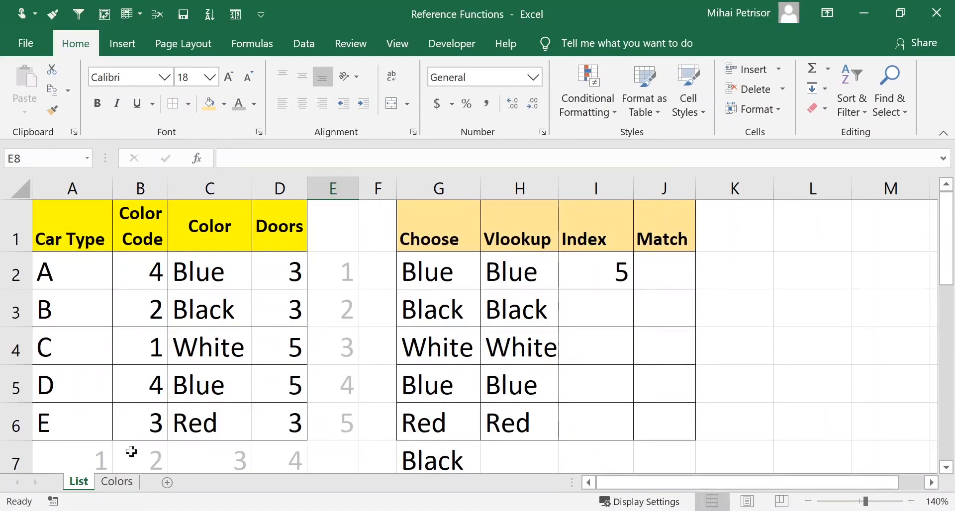
Step: Compare the helper numbers in A7 and E2 with the table's first column and first data row
{"action": "left_click", "coordinate": [94, 451]}
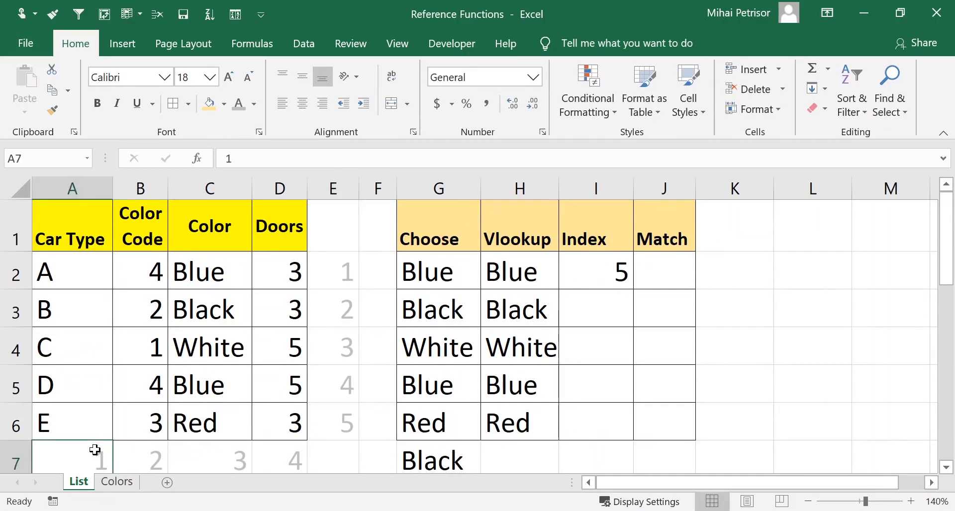
{"action": "left_click", "coordinate": [82, 188]}
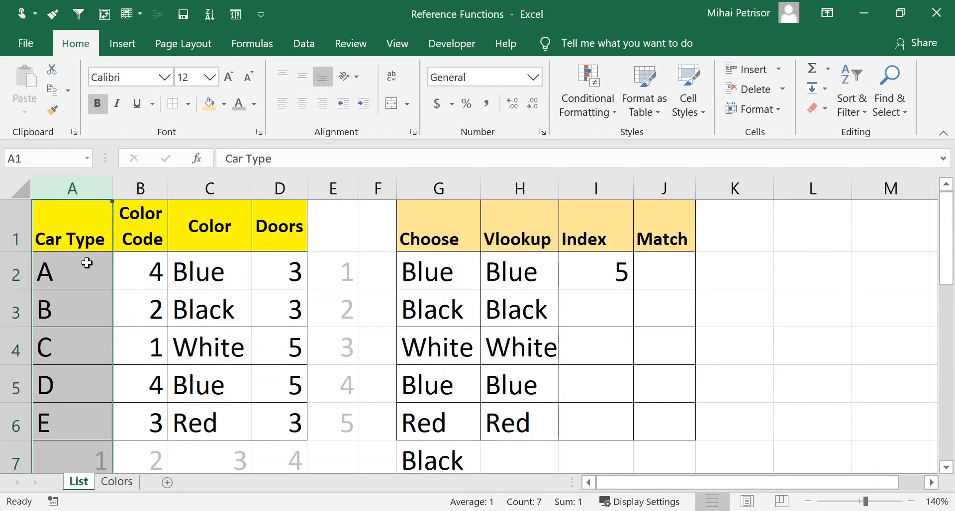
{"action": "left_click", "coordinate": [87, 263]}
{"action": "left_click", "coordinate": [334, 274]}
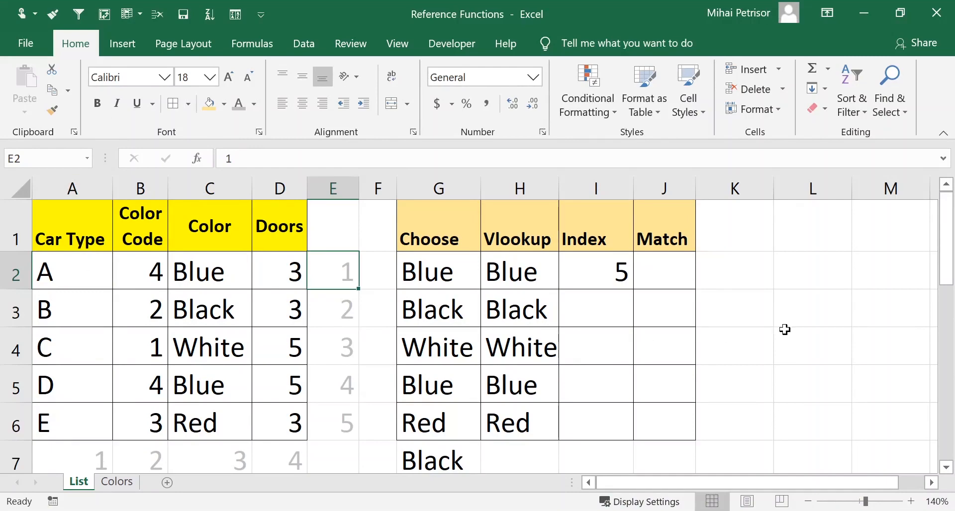
Step: Fill the INDEX formula from I2 down to I6
{"action": "double_click", "coordinate": [607, 273]}
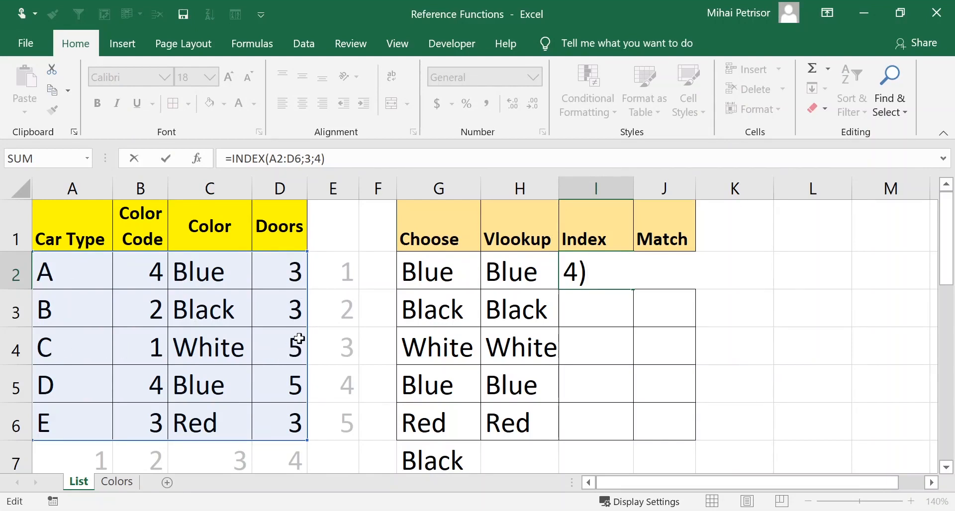
{"action": "key", "text": "ctrl+Return"}
{"action": "left_click_drag", "start_coordinate": [634, 289], "coordinate": [619, 436]}
Step: Examine the copied INDEX formulas in I3 through I5 and compare their ranges and arguments with the formula in I2
{"action": "double_click", "coordinate": [611, 316]}
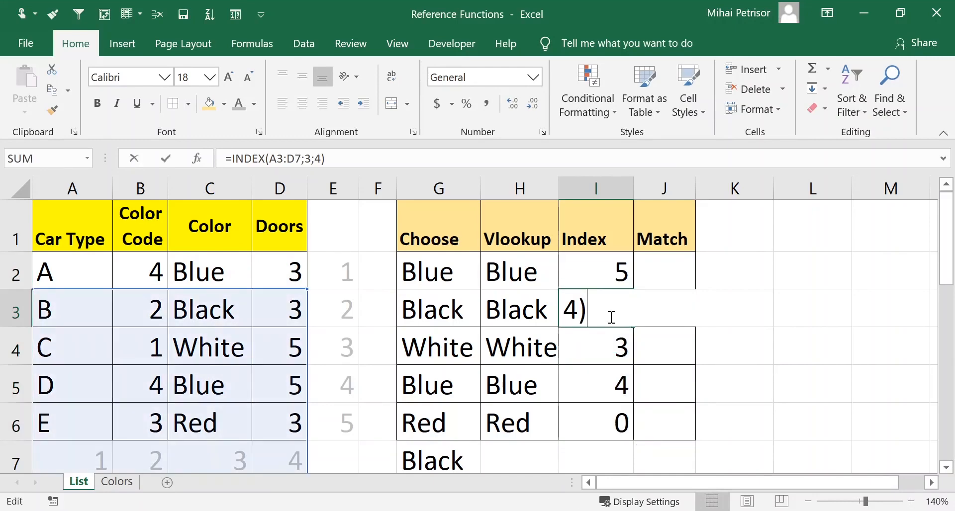
{"action": "key", "text": "Escape"}
{"action": "double_click", "coordinate": [613, 343]}
{"action": "key", "text": "Escape"}
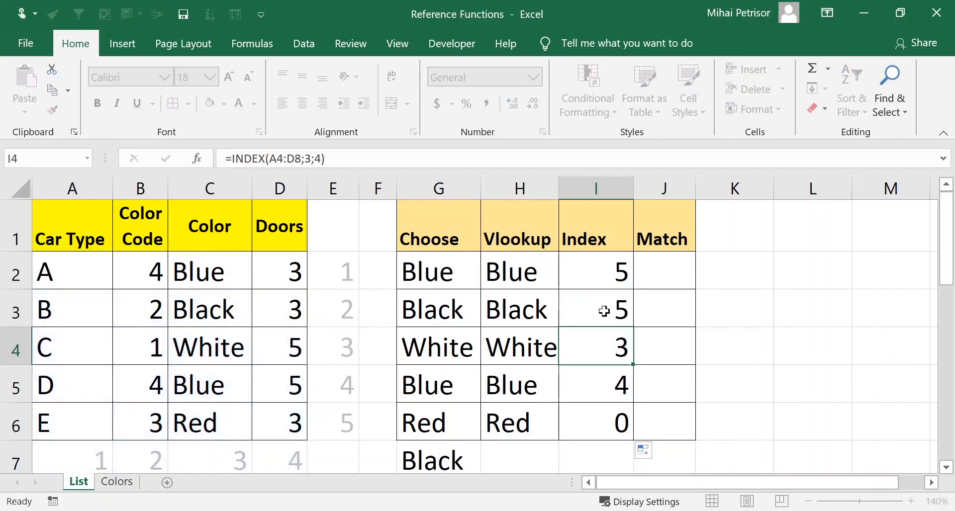
{"action": "double_click", "coordinate": [604, 312]}
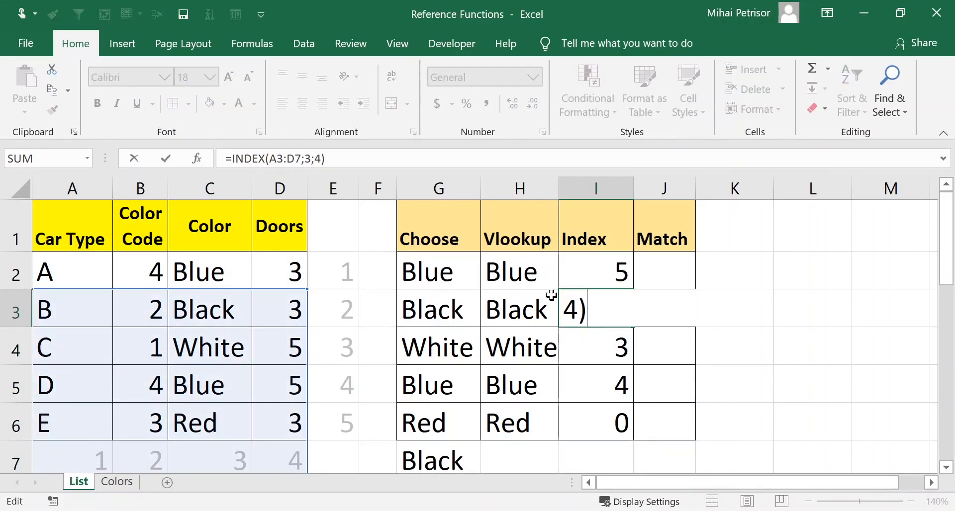
{"action": "key", "text": "Escape"}
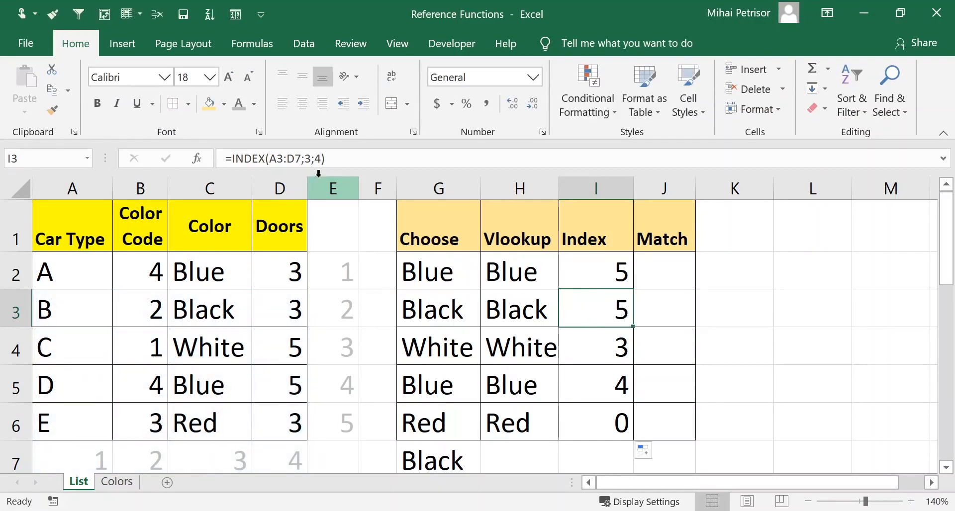
{"action": "left_click", "coordinate": [612, 268]}
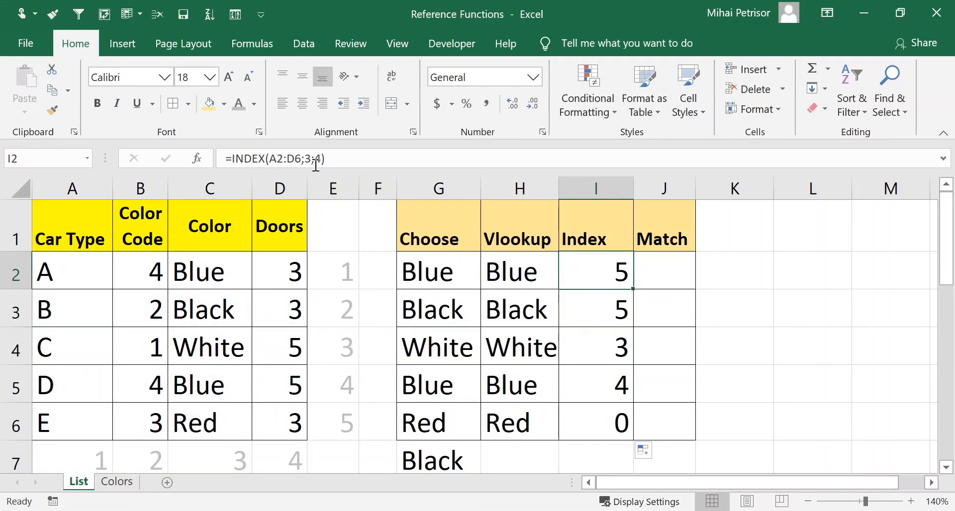
{"action": "double_click", "coordinate": [626, 307]}
{"action": "key", "text": "Escape"}
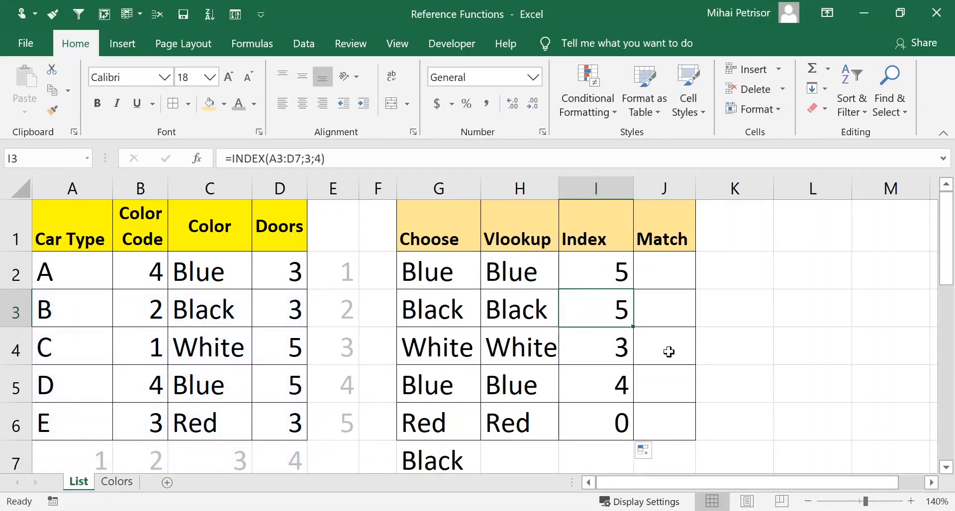
{"action": "double_click", "coordinate": [616, 353]}
{"action": "key", "text": "Escape"}
{"action": "double_click", "coordinate": [605, 388]}
{"action": "key", "text": "Escape"}
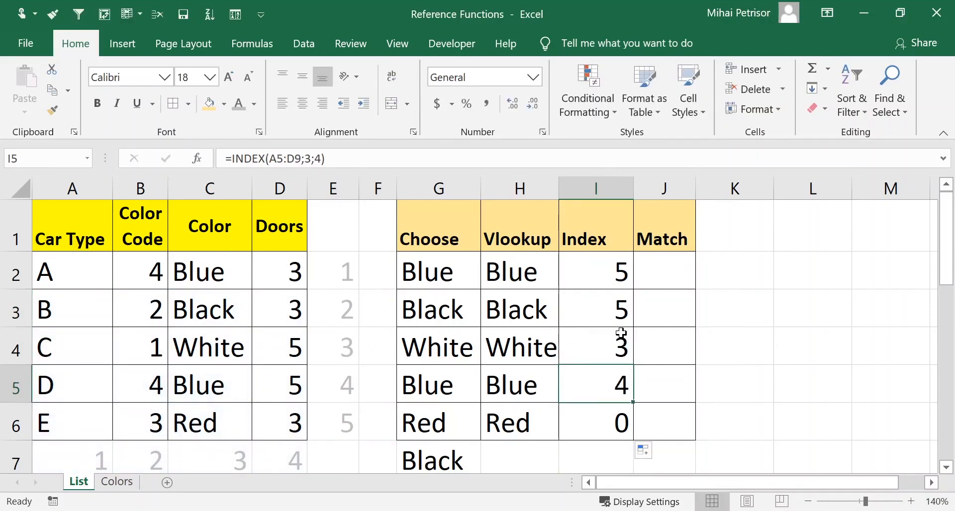
Step: Review the car types in column A, starting at A2, as lookup values for the Match column
{"action": "left_click", "coordinate": [670, 286]}
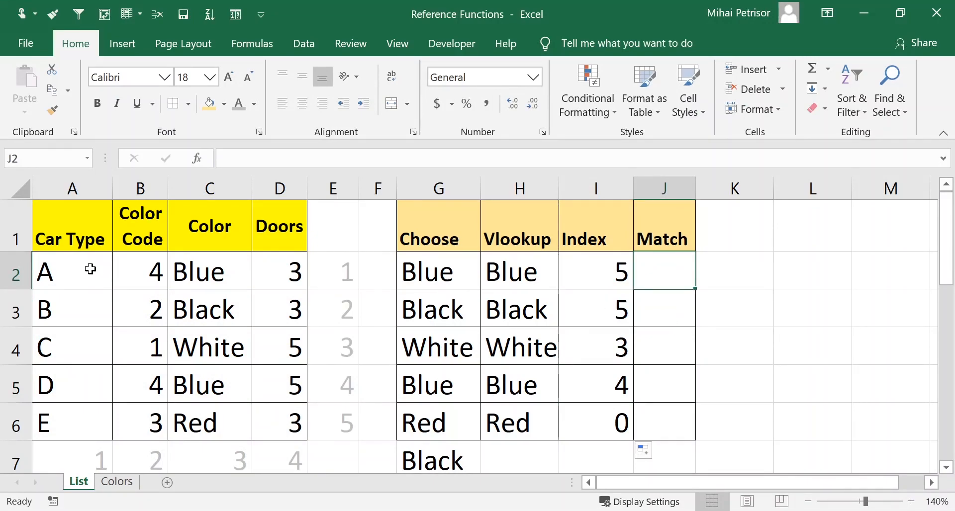
{"action": "left_click_drag", "start_coordinate": [90, 270], "coordinate": [81, 359]}
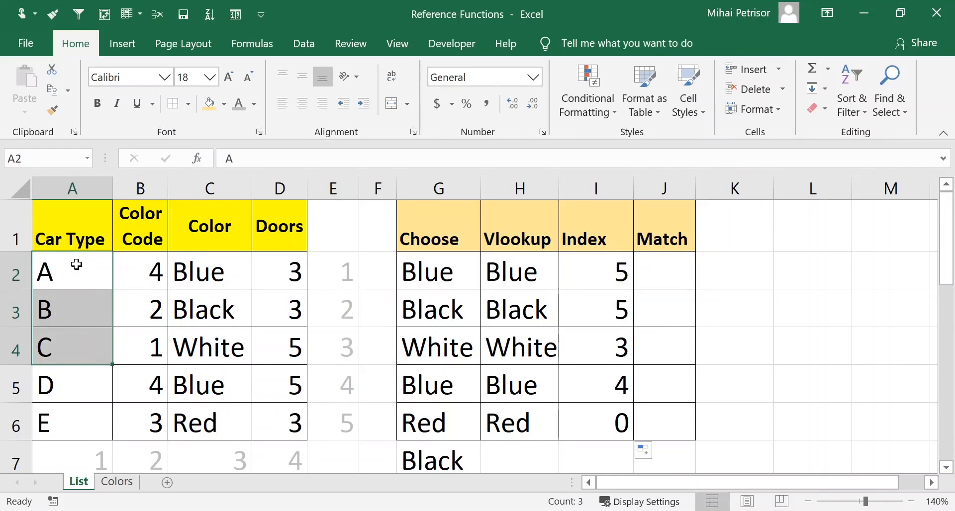
{"action": "left_click", "coordinate": [76, 266]}
{"action": "left_click", "coordinate": [76, 307]}
{"action": "left_click", "coordinate": [73, 348]}
{"action": "left_click", "coordinate": [70, 189]}
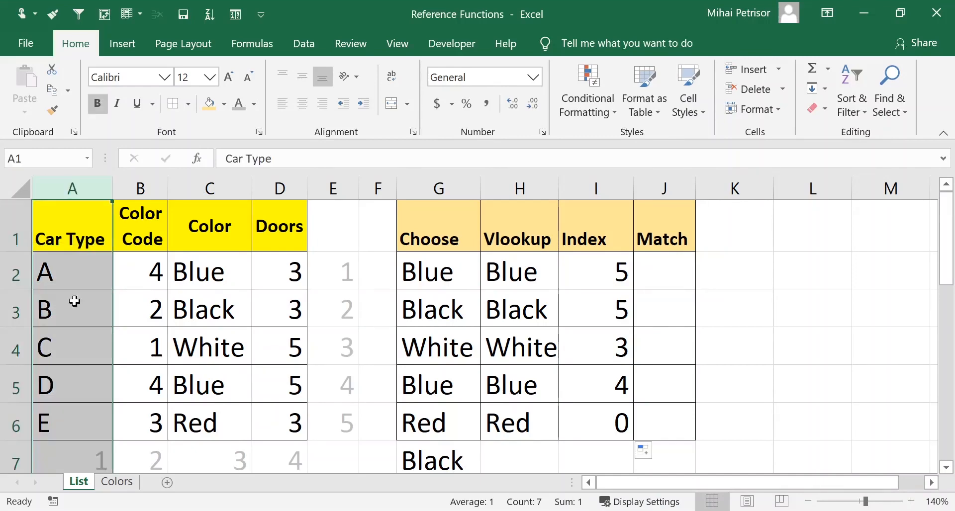
{"action": "left_click", "coordinate": [73, 318]}
{"action": "left_click", "coordinate": [77, 270]}
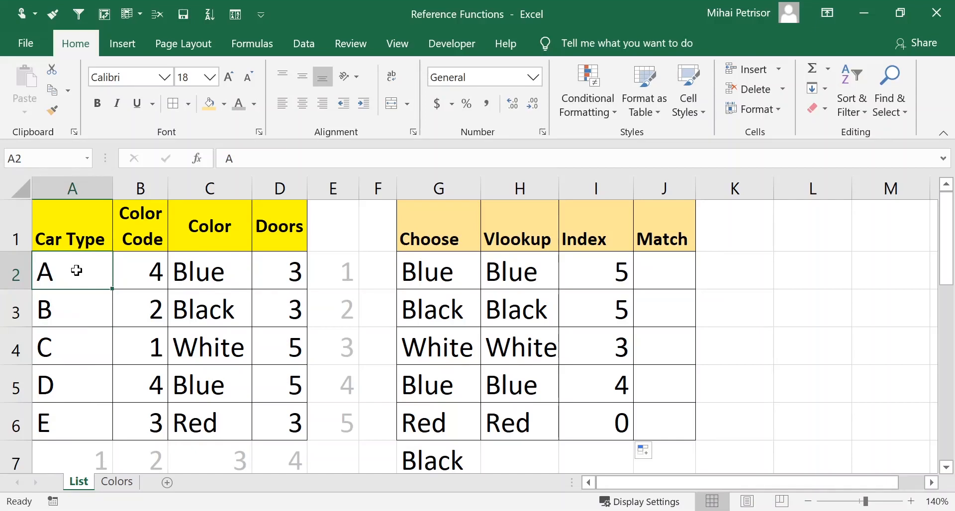
Step: Enter a MATCH formula in J2 that looks up A5 in the car type range A2:A6
{"action": "left_click", "coordinate": [671, 263]}
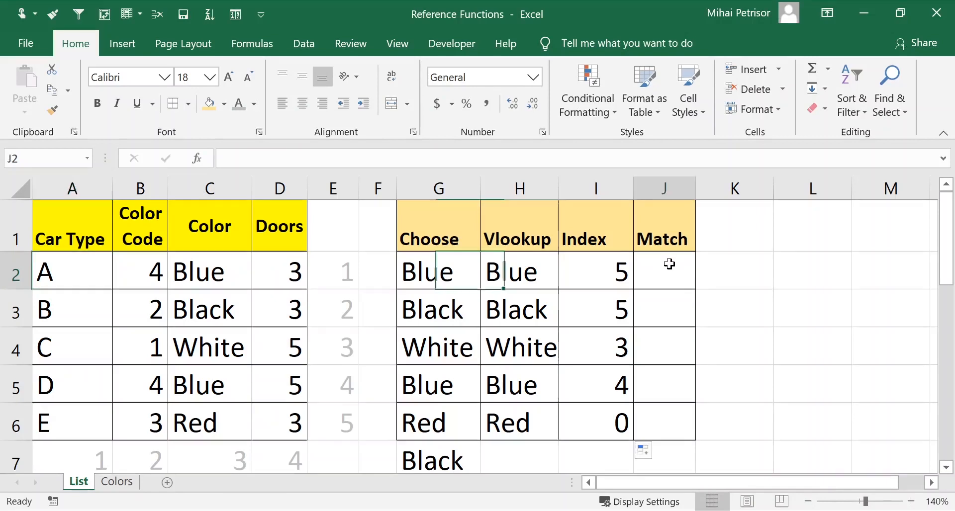
{"action": "type", "text": "="}
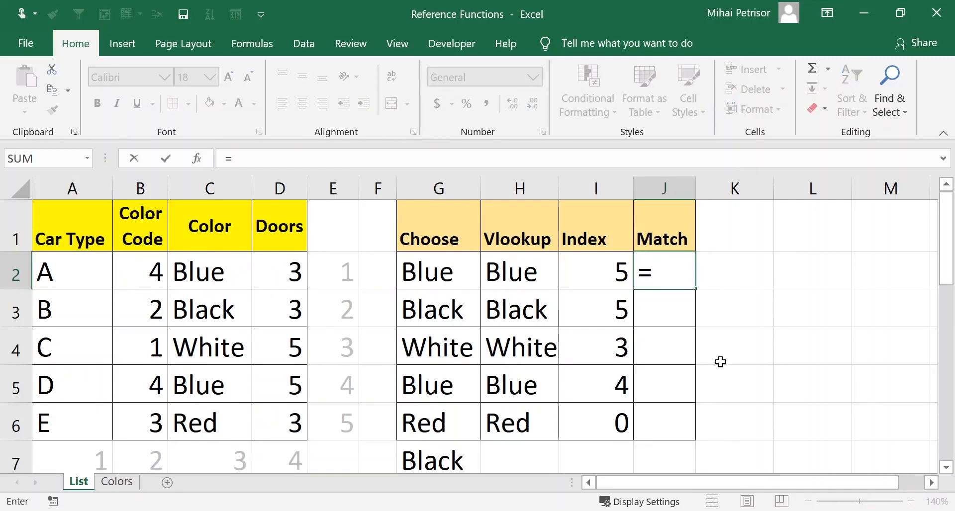
{"action": "type", "text": "mat"}
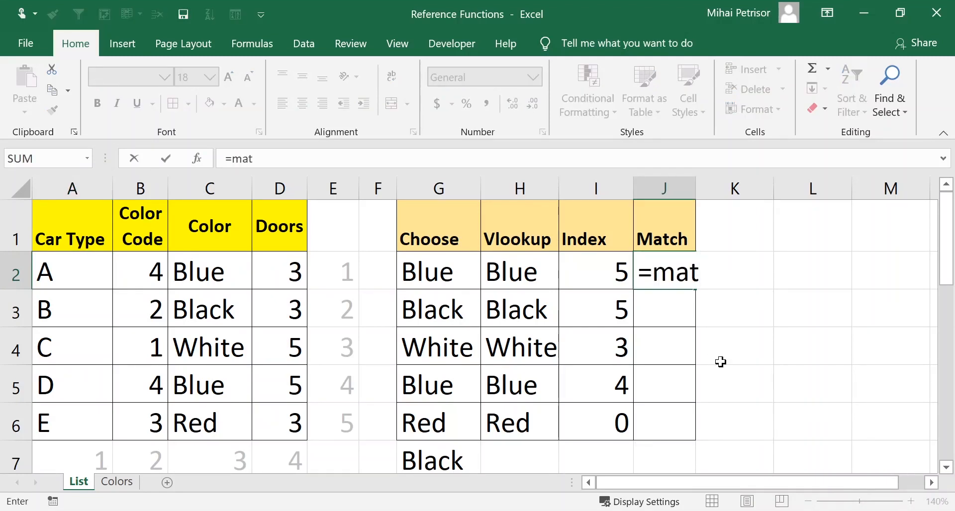
{"action": "key", "text": "Tab"}
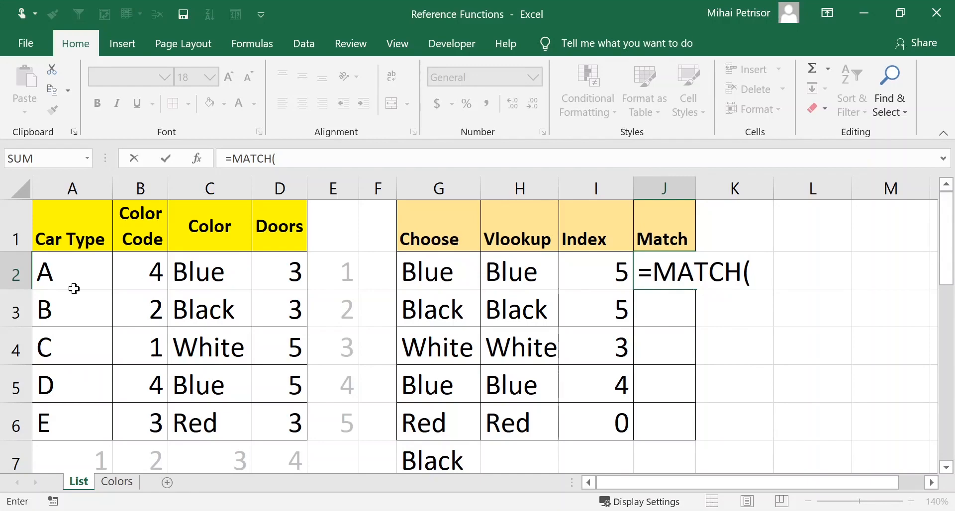
{"action": "left_click", "coordinate": [75, 388]}
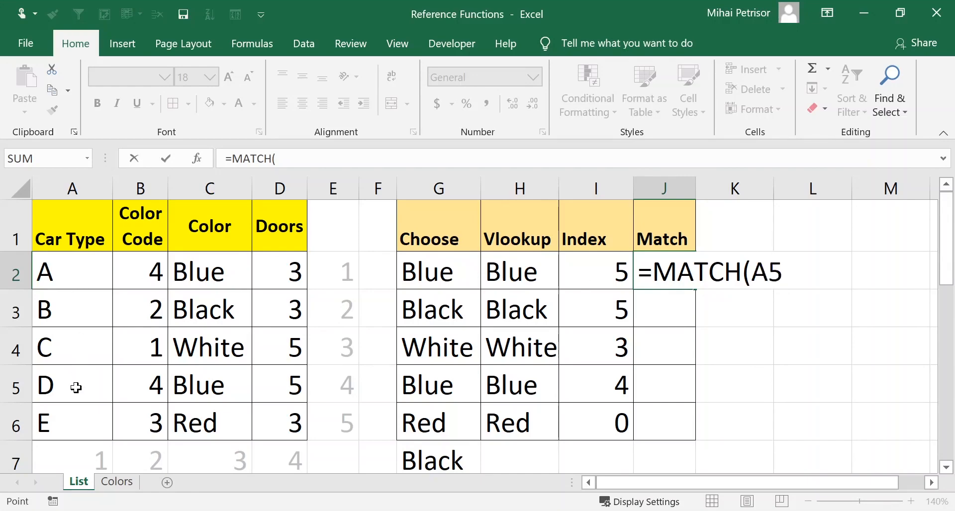
{"action": "type", "text": ";"}
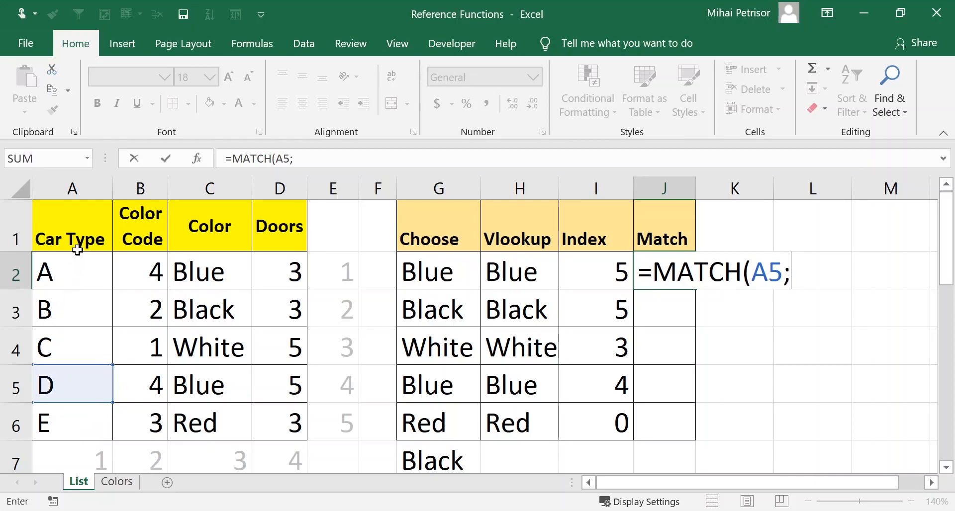
{"action": "left_click_drag", "start_coordinate": [64, 273], "coordinate": [67, 416]}
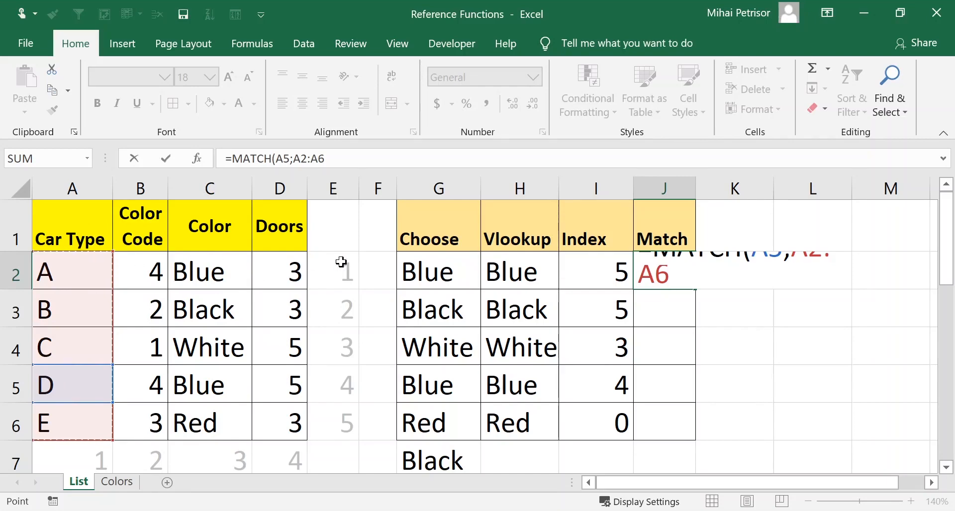
{"action": "type", "text": ")"}
{"action": "key", "text": "Return"}
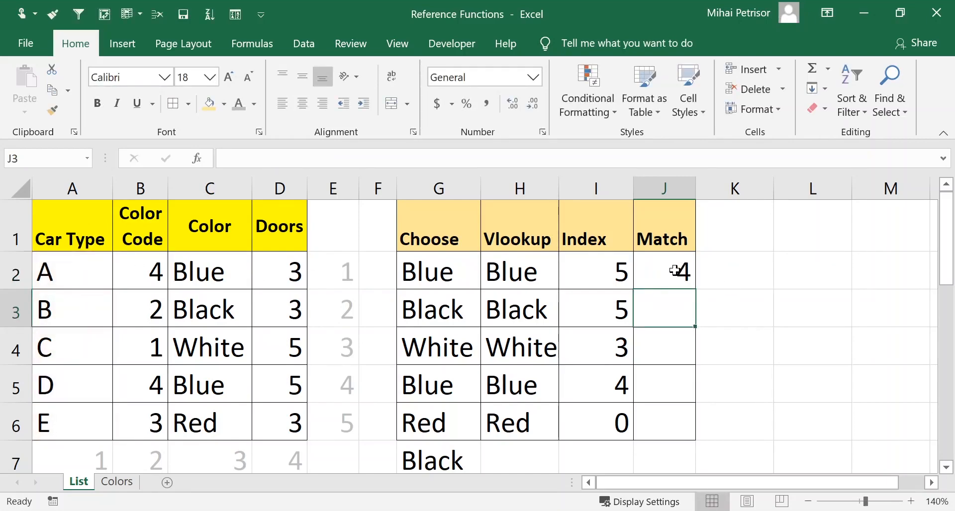
Step: Check the MATCH formula in J2 against its lookup cell A5 and lookup range A2:A6
{"action": "left_click", "coordinate": [675, 270]}
{"action": "double_click", "coordinate": [682, 274]}
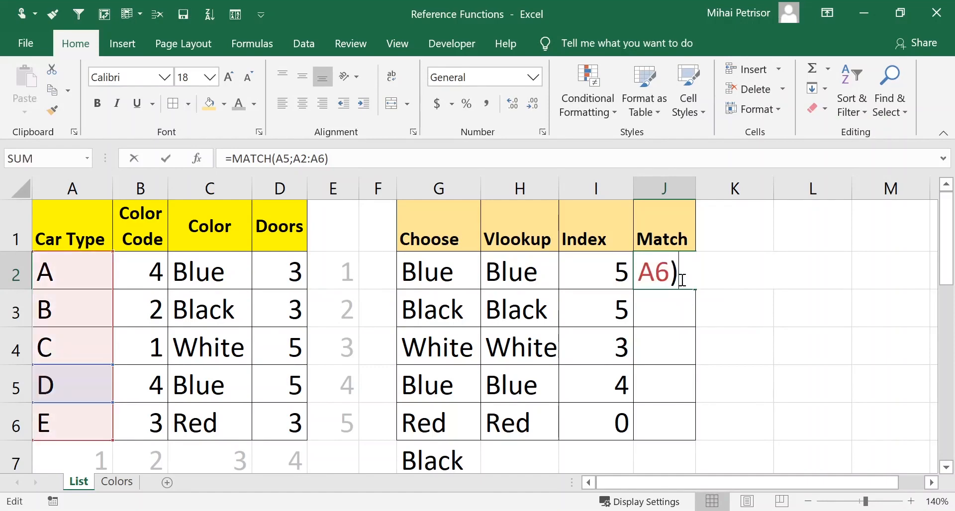
{"action": "key", "text": "Escape"}
{"action": "left_click", "coordinate": [73, 396]}
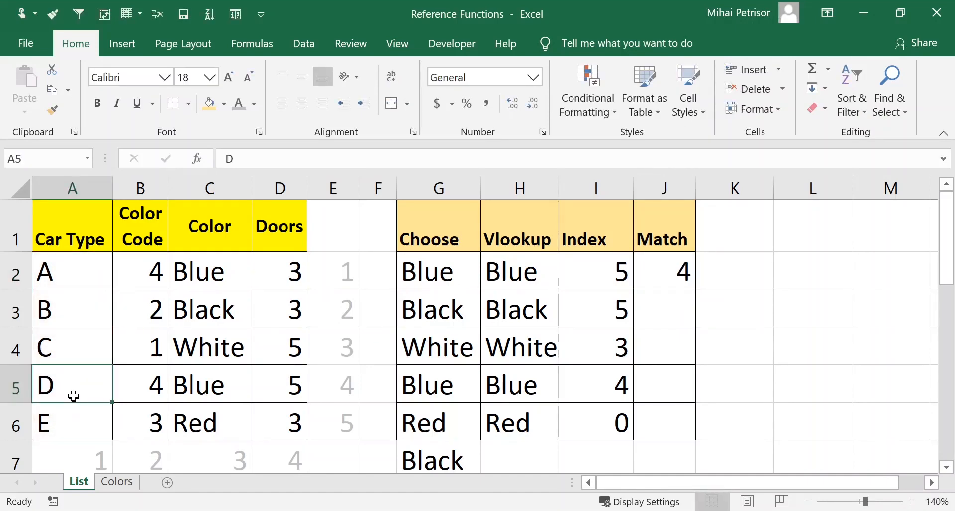
{"action": "left_click_drag", "start_coordinate": [75, 271], "coordinate": [66, 426]}
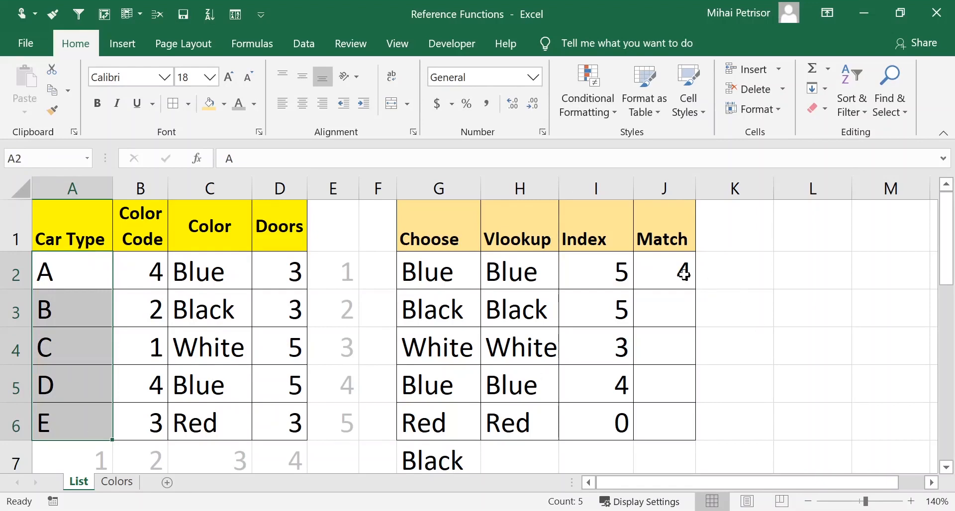
{"action": "left_click", "coordinate": [684, 272]}
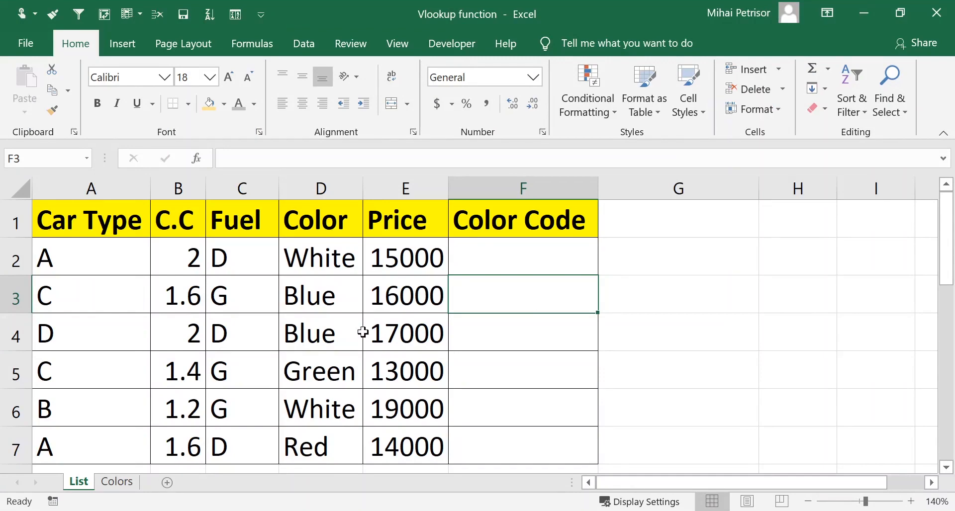
Step: Examine the car list in A1:E7 of the Vlookup function workbook, including the Color and Color Code cells in row 2
{"action": "left_click_drag", "start_coordinate": [99, 225], "coordinate": [437, 436]}
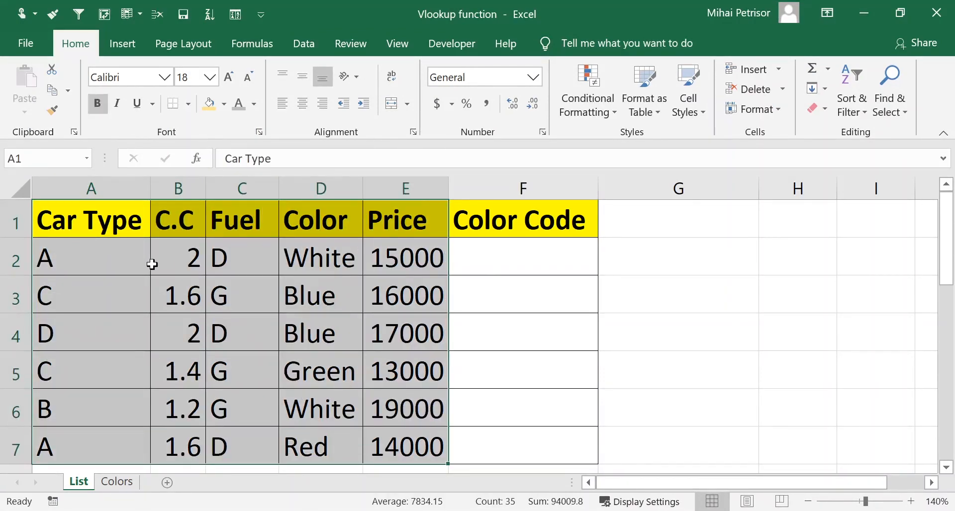
{"action": "left_click", "coordinate": [122, 258]}
{"action": "left_click_drag", "start_coordinate": [113, 266], "coordinate": [101, 438]}
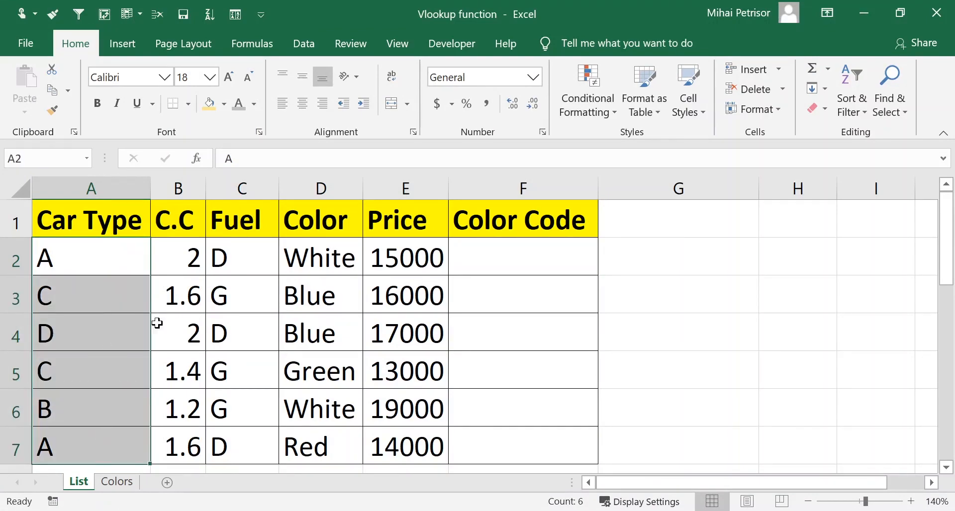
{"action": "left_click_drag", "start_coordinate": [194, 264], "coordinate": [396, 440]}
{"action": "left_click", "coordinate": [503, 260]}
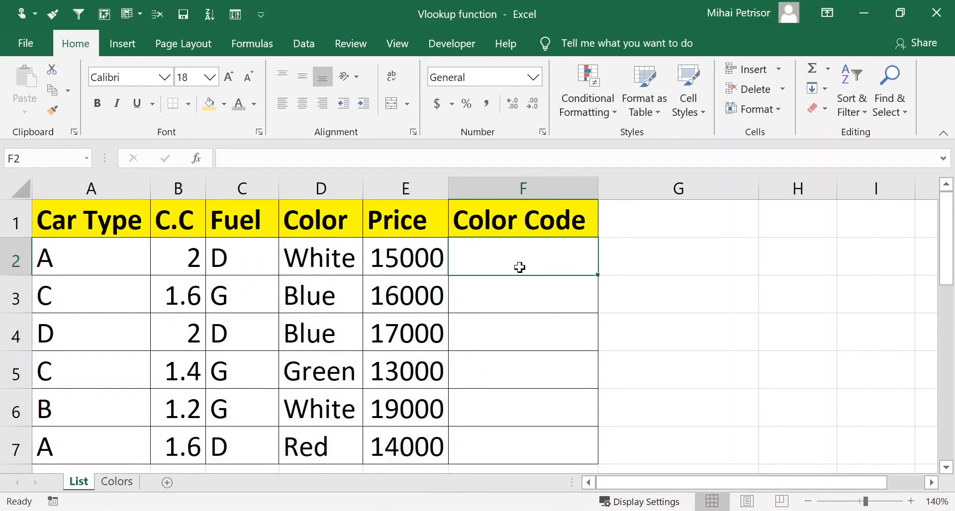
{"action": "left_click", "coordinate": [329, 256]}
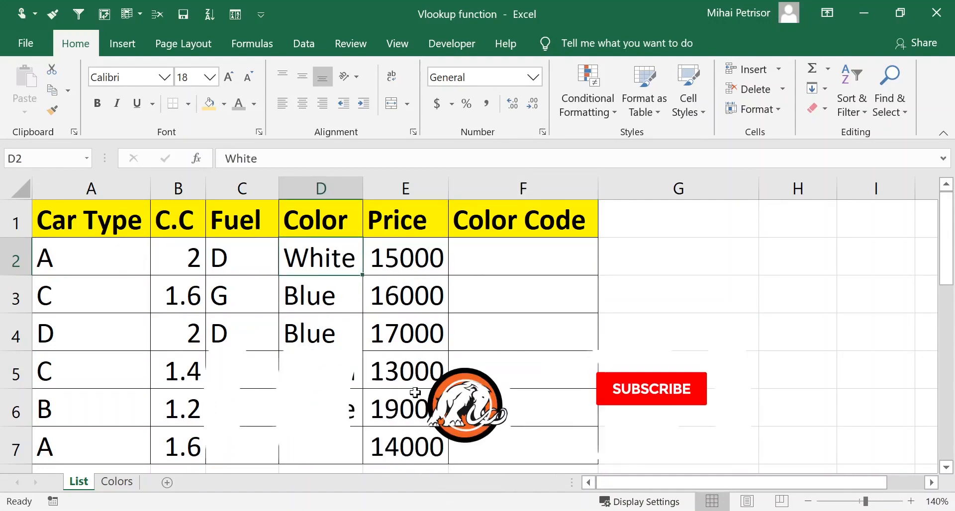
Step: Compare the Color and empty Color Code cells on the List sheet with the Color, Metallic % and Code columns on the Colors sheet
{"action": "left_click", "coordinate": [513, 253]}
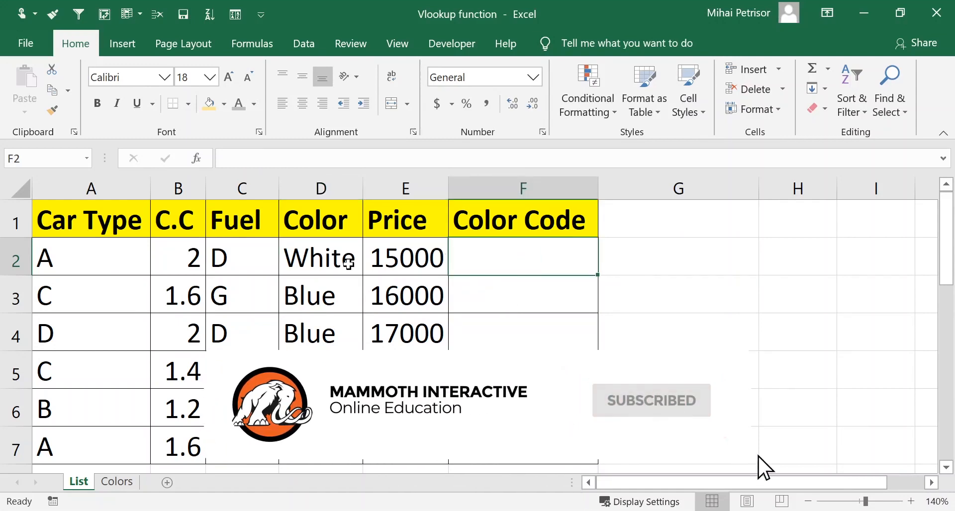
{"action": "left_click", "coordinate": [479, 318]}
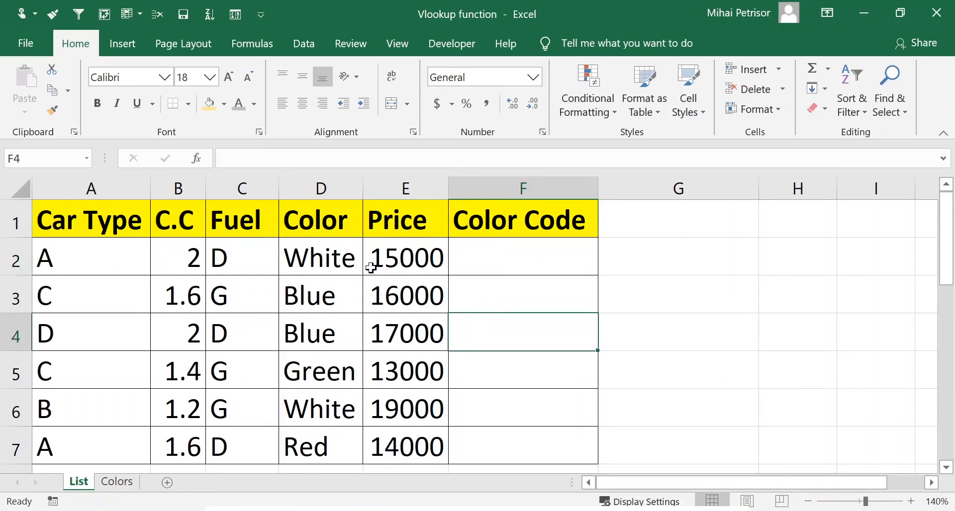
{"action": "left_click", "coordinate": [333, 255]}
{"action": "left_click", "coordinate": [117, 482]}
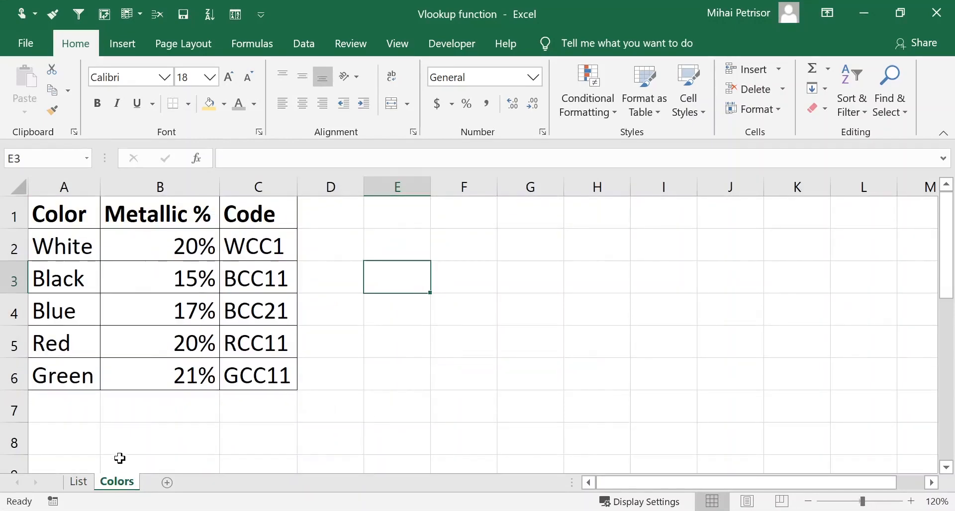
{"action": "left_click", "coordinate": [70, 246]}
{"action": "left_click", "coordinate": [144, 247]}
{"action": "left_click", "coordinate": [259, 247]}
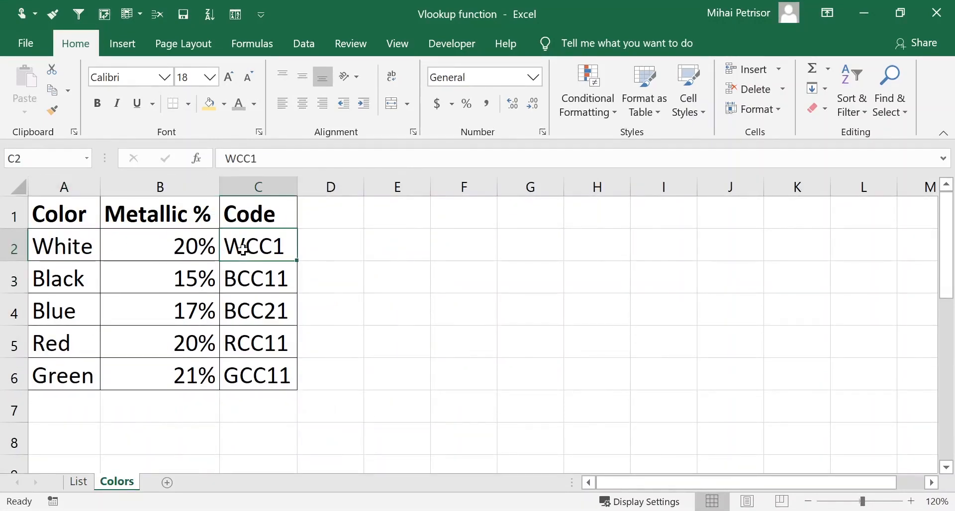
{"action": "left_click", "coordinate": [87, 484]}
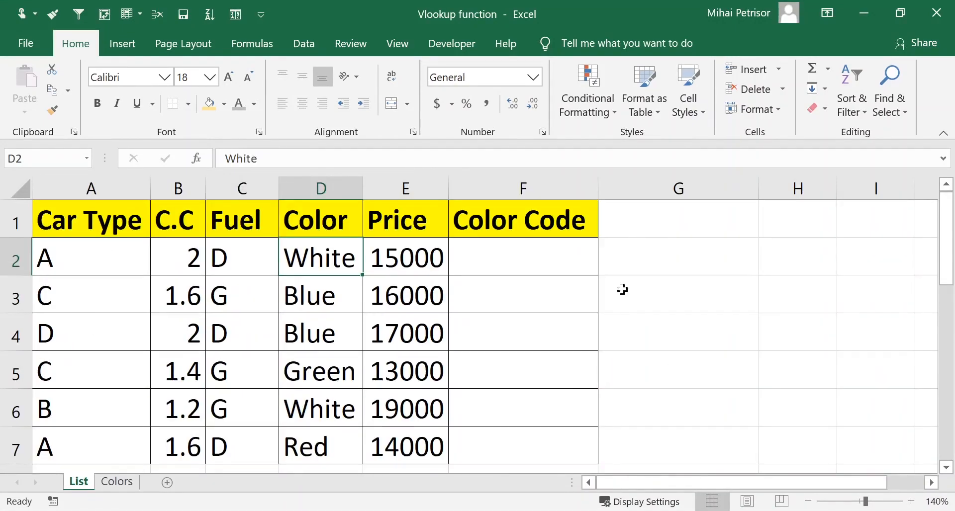
Step: Enter the formula =VLOOKUP(D2;Colors!A:C;3;0) in F2 of the List sheet
{"action": "left_click", "coordinate": [547, 262]}
{"action": "left_click", "coordinate": [524, 302]}
{"action": "left_click", "coordinate": [524, 258]}
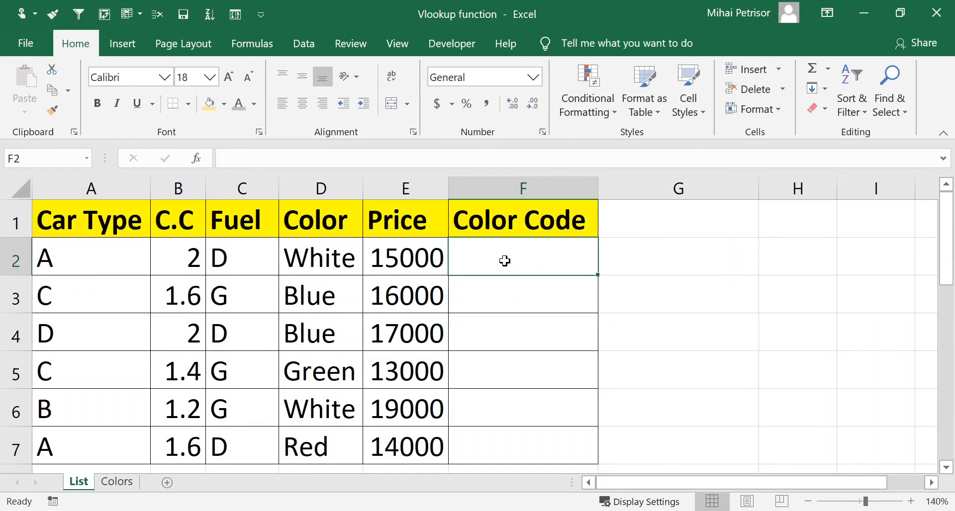
{"action": "type", "text": "="}
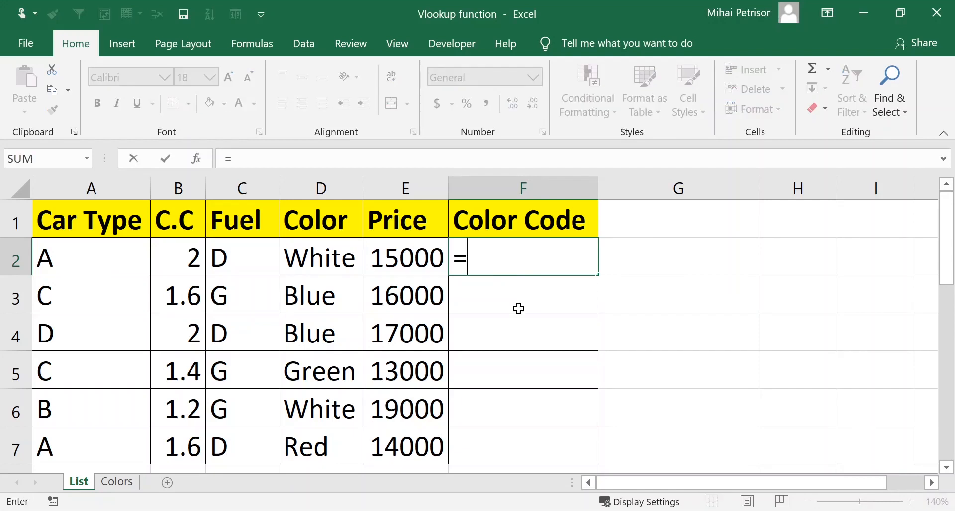
{"action": "type", "text": "VLOOKUP("}
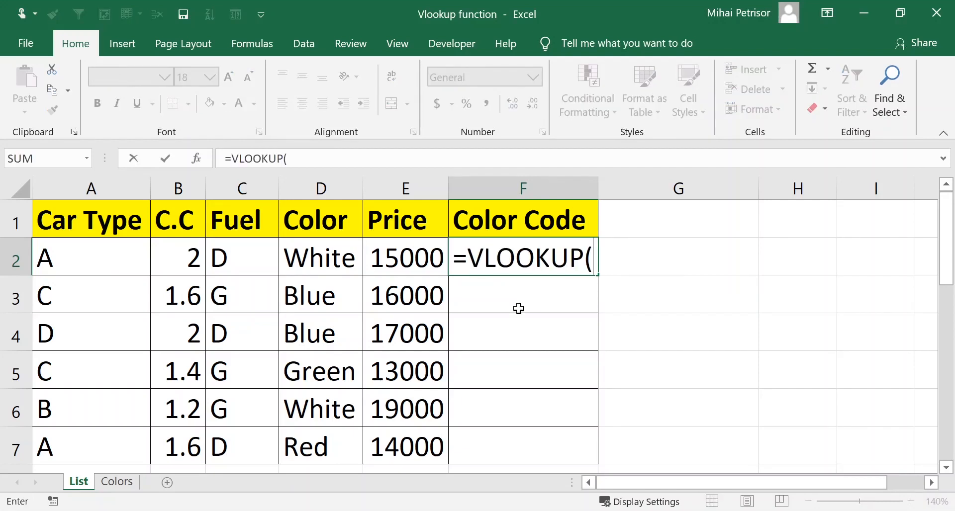
{"action": "left_click", "coordinate": [321, 259]}
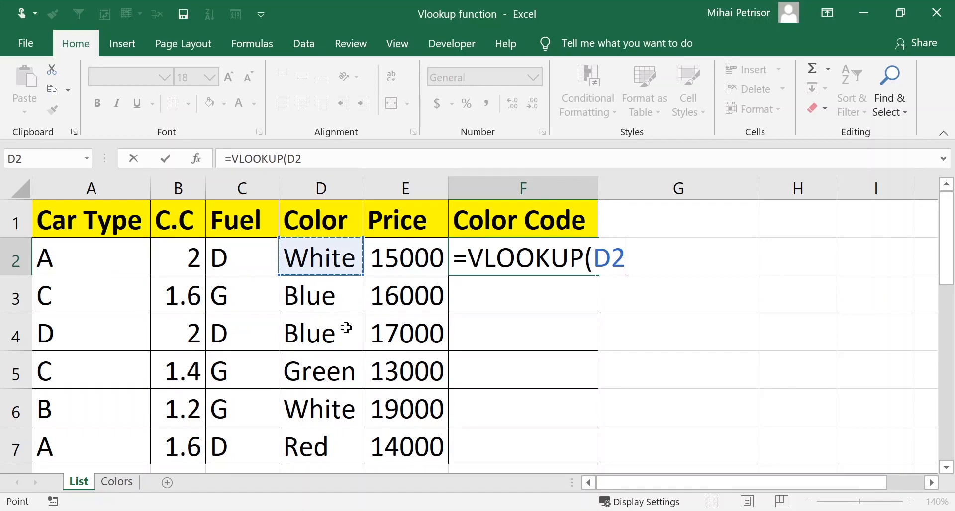
{"action": "type", "text": ";"}
{"action": "left_click", "coordinate": [112, 481]}
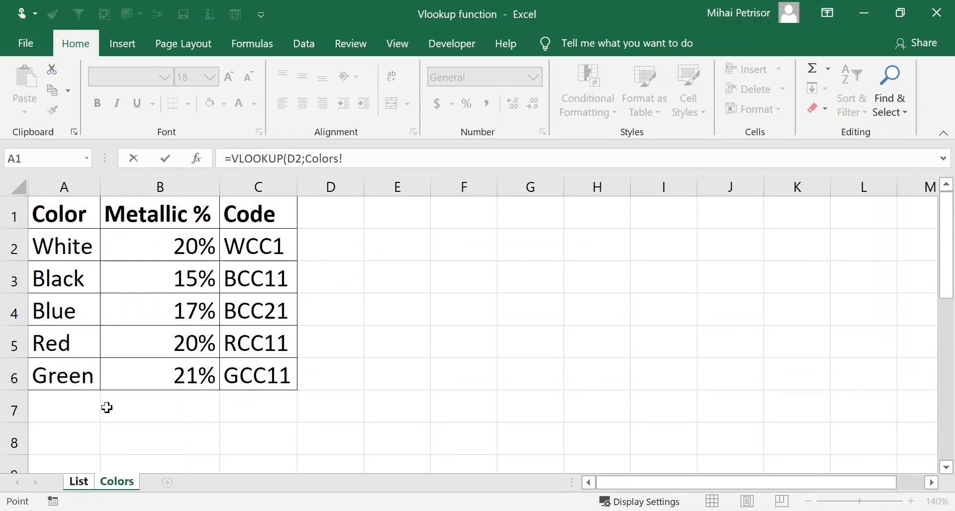
{"action": "left_click_drag", "start_coordinate": [75, 188], "coordinate": [252, 185]}
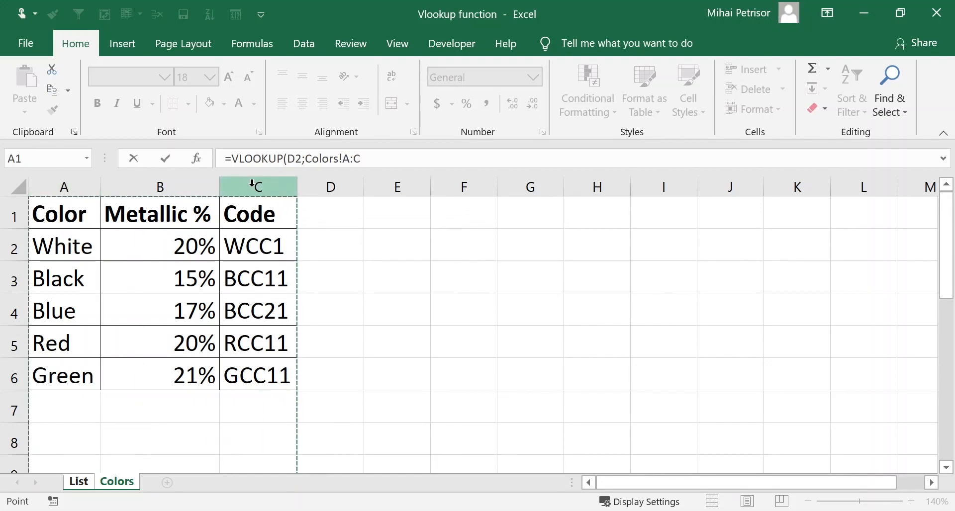
{"action": "type", "text": ";3"}
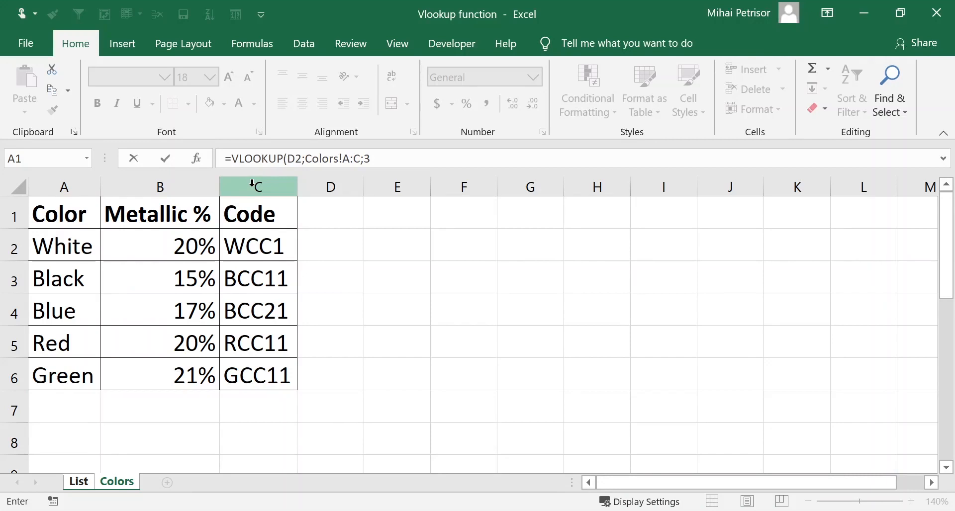
{"action": "type", "text": ";0"}
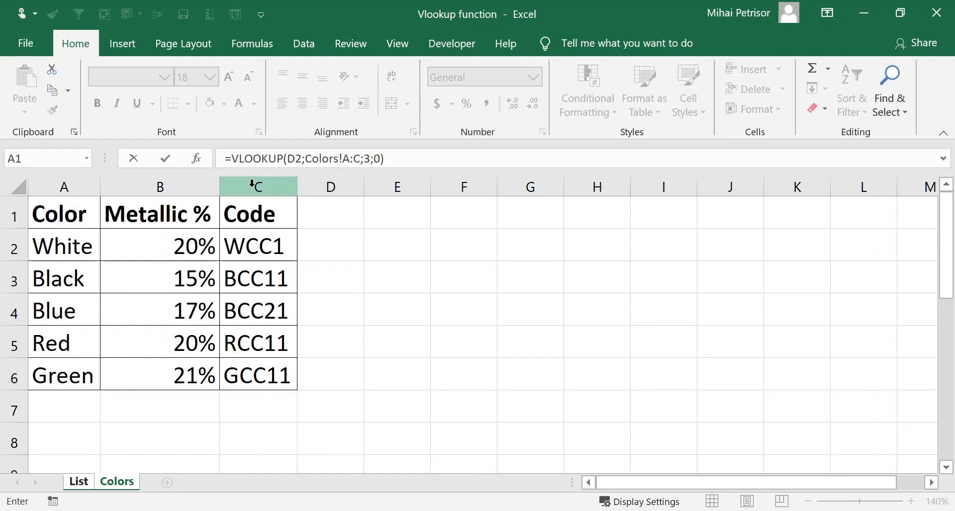
{"action": "key", "text": "Return"}
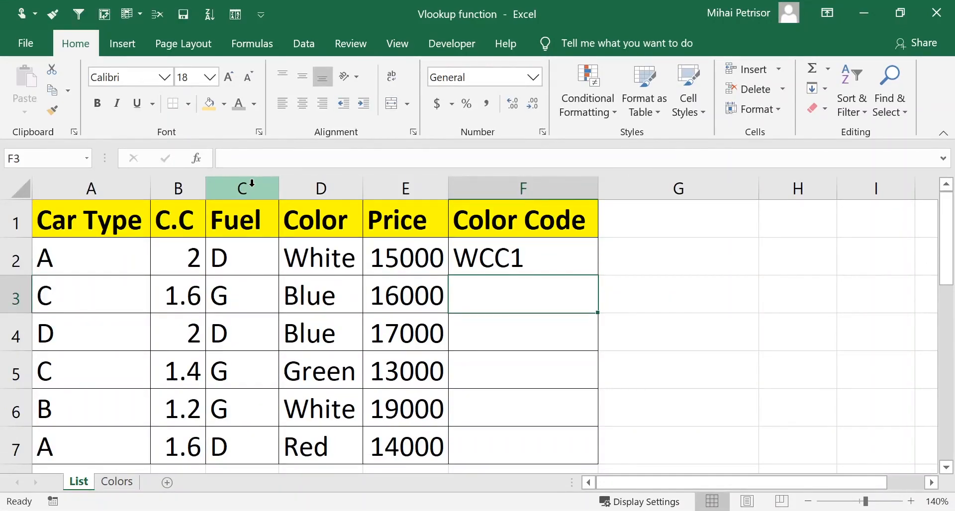
Step: Fill the VLOOKUP formula from F2 down to F7 and check the copied formulas in F3, F4 and F5
{"action": "left_click", "coordinate": [539, 254]}
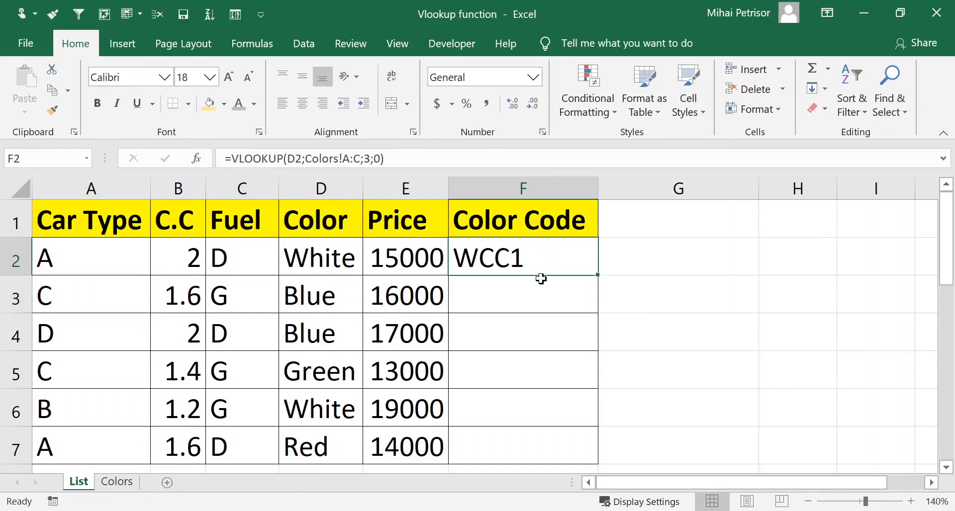
{"action": "left_click_drag", "start_coordinate": [597, 274], "coordinate": [578, 454]}
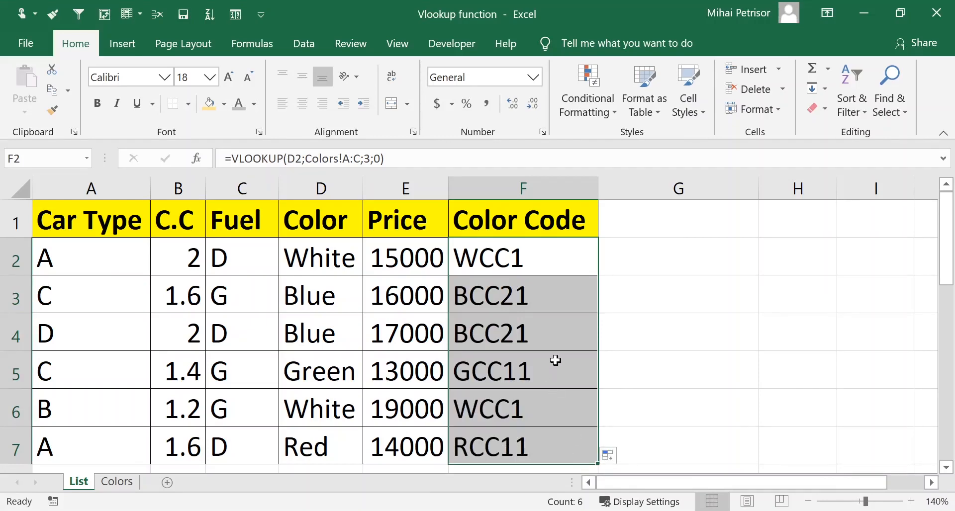
{"action": "left_click", "coordinate": [523, 294]}
{"action": "double_click", "coordinate": [513, 289]}
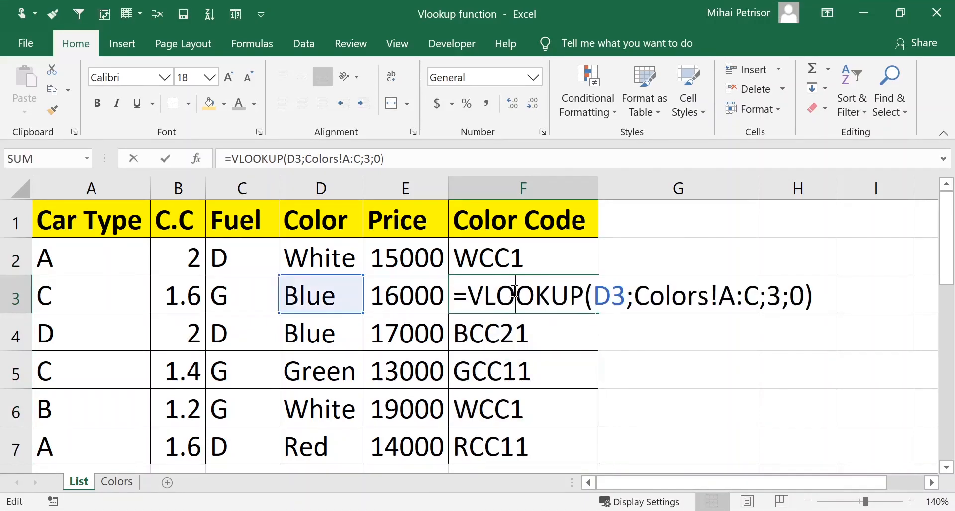
{"action": "key", "text": "Escape"}
{"action": "double_click", "coordinate": [495, 332]}
{"action": "key", "text": "Escape"}
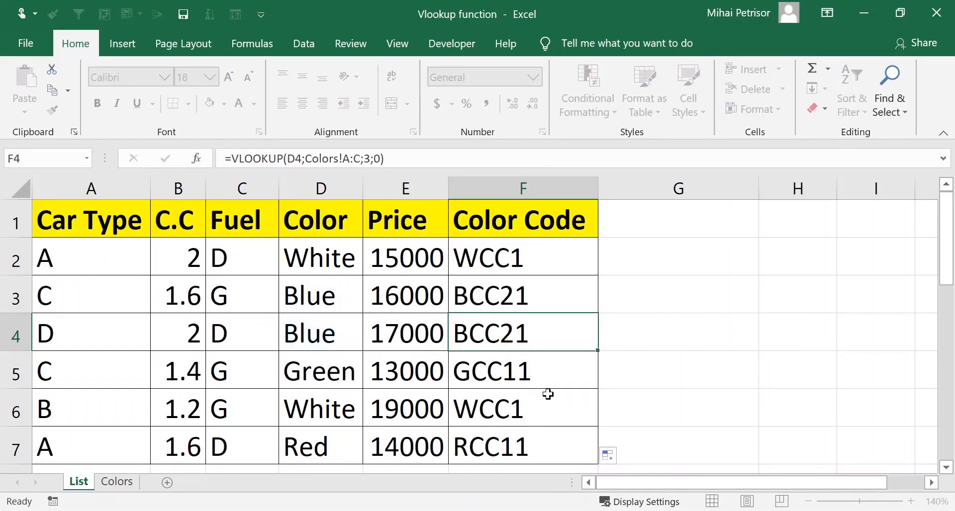
{"action": "left_click", "coordinate": [540, 375]}
{"action": "double_click", "coordinate": [541, 376]}
{"action": "key", "text": "Escape"}
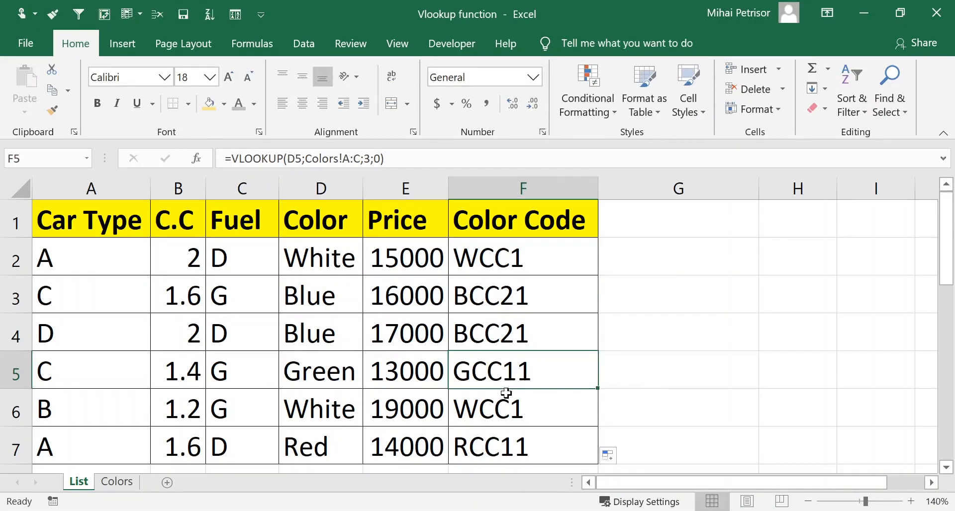
Step: Review the F2 color code lookup against the Color and Code columns on the Colors sheet
{"action": "left_click", "coordinate": [535, 268]}
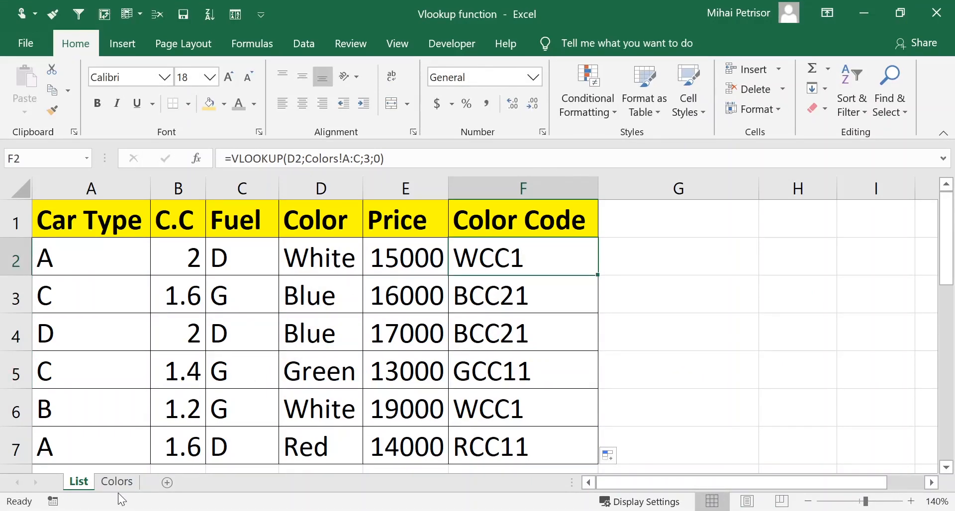
{"action": "left_click", "coordinate": [432, 259]}
{"action": "left_click", "coordinate": [533, 260]}
{"action": "left_click", "coordinate": [117, 483]}
{"action": "left_click", "coordinate": [64, 186]}
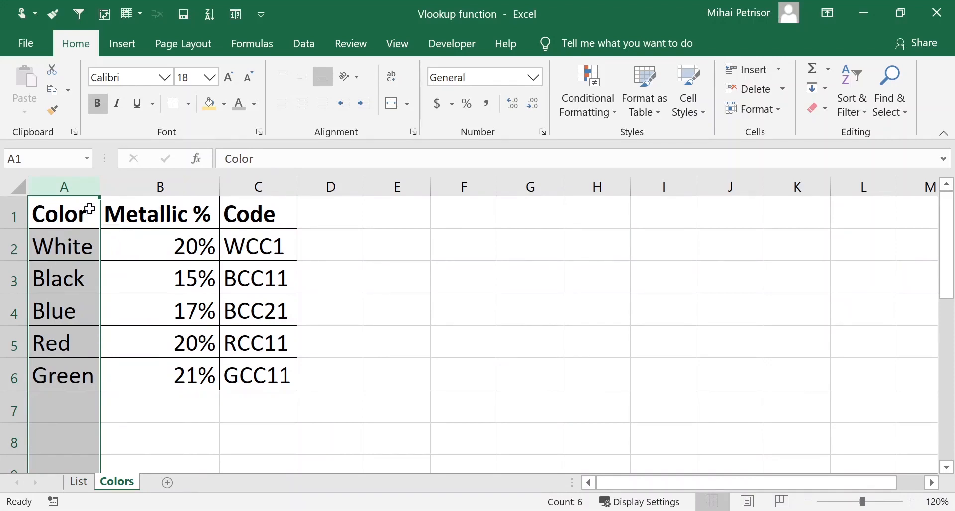
{"action": "left_click", "coordinate": [247, 211]}
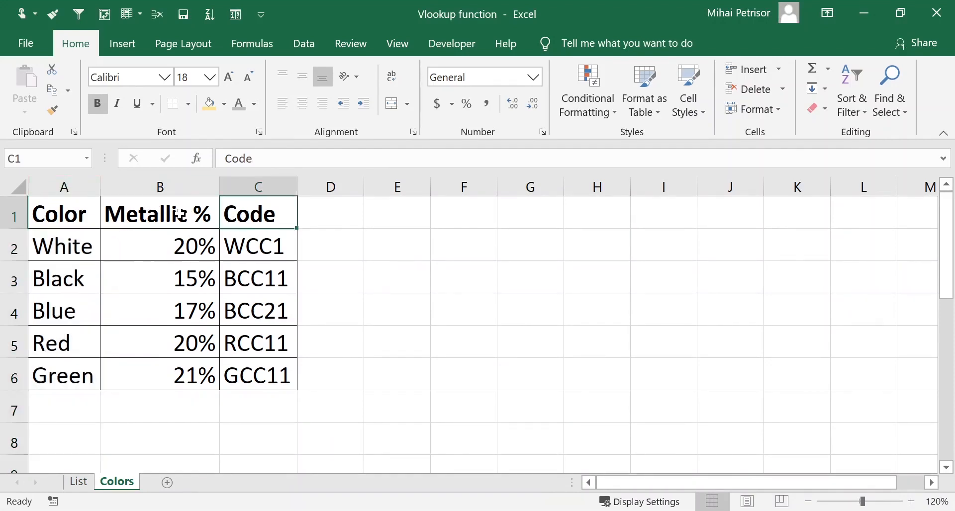
Step: Move the Color column on the Colors sheet so it sits between Metallic % and Code
{"action": "left_click", "coordinate": [58, 182]}
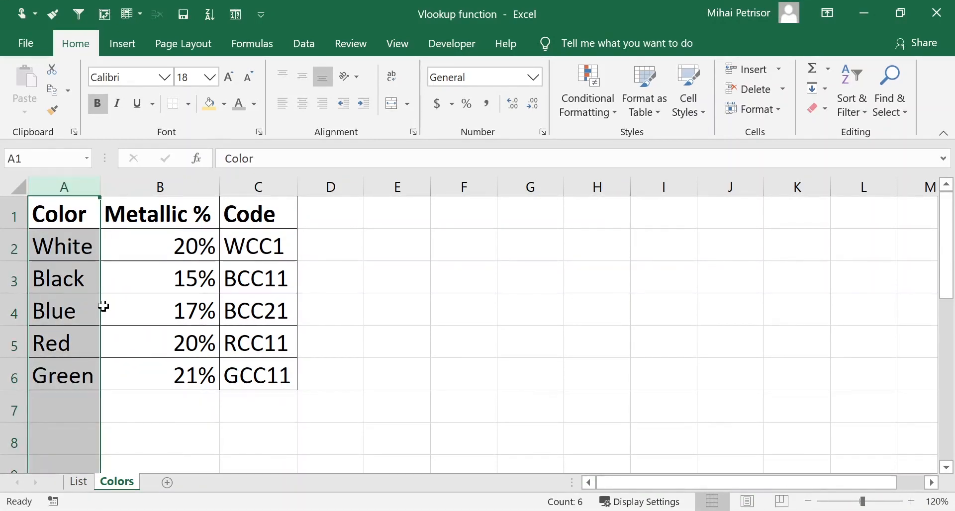
{"action": "key", "text": "ctrl+c"}
{"action": "left_click", "coordinate": [194, 187]}
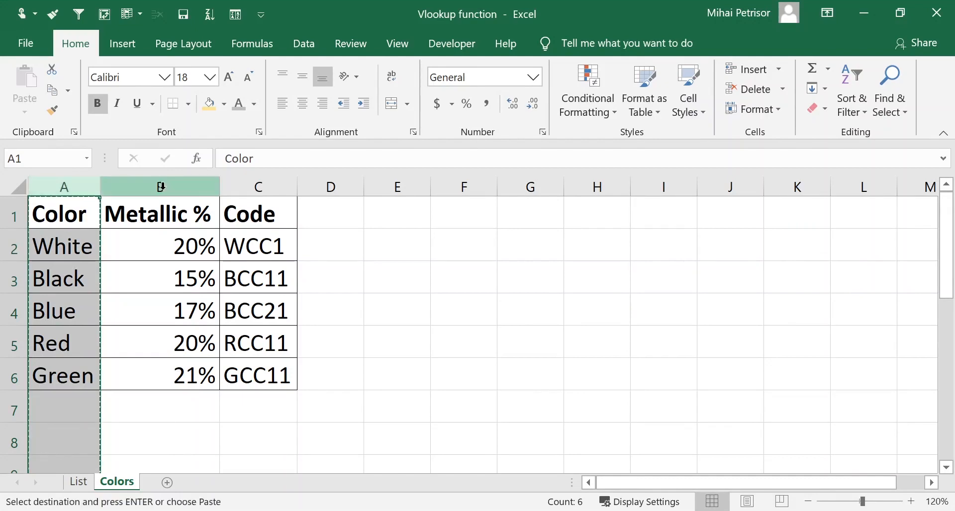
{"action": "left_click", "coordinate": [256, 187]}
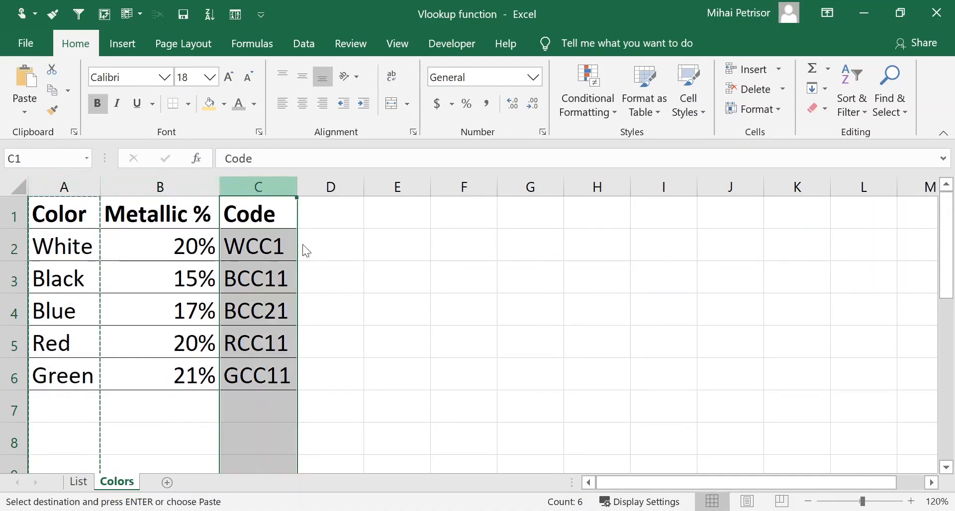
{"action": "key", "text": "ctrl+plus"}
Step: Examine the rearranged columns B:C on the Colors sheet and the Color Code cells F2:F7 on the List sheet
{"action": "left_click", "coordinate": [187, 248]}
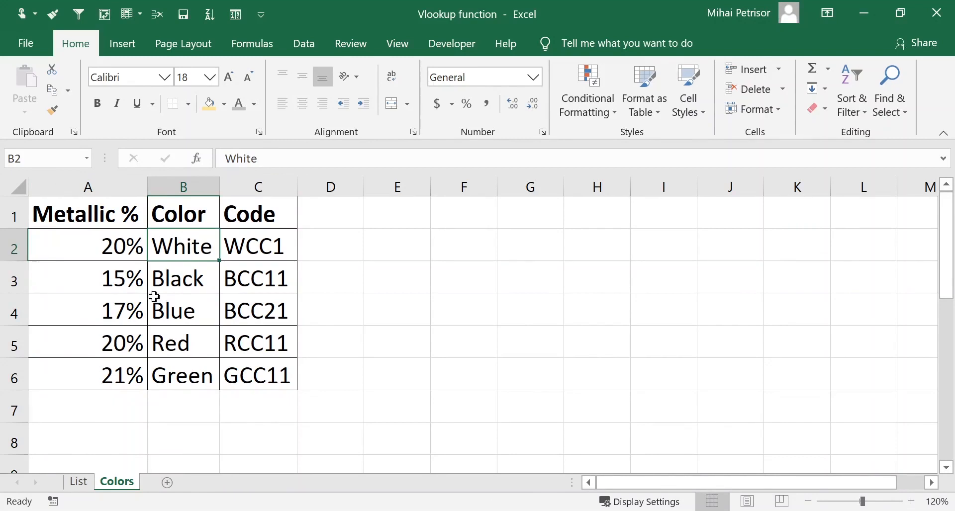
{"action": "left_click", "coordinate": [234, 237]}
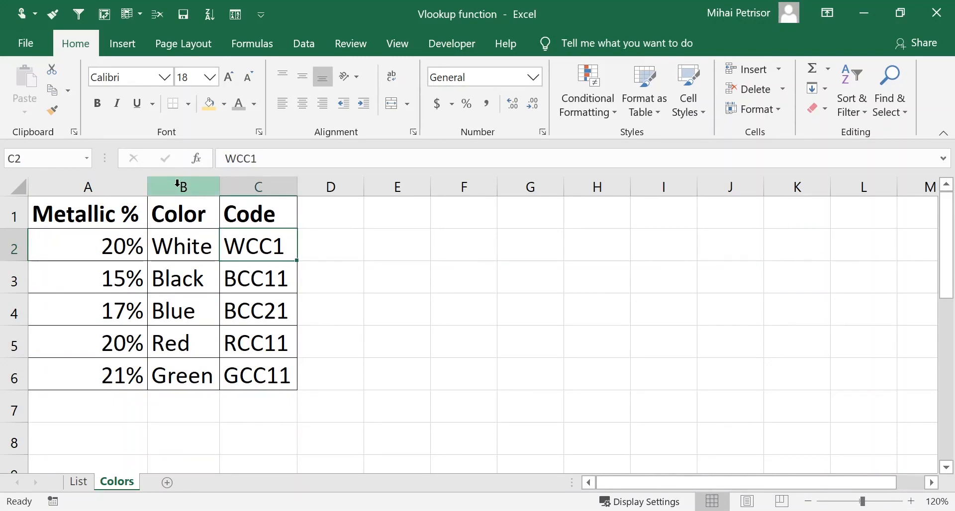
{"action": "left_click_drag", "start_coordinate": [177, 184], "coordinate": [253, 191]}
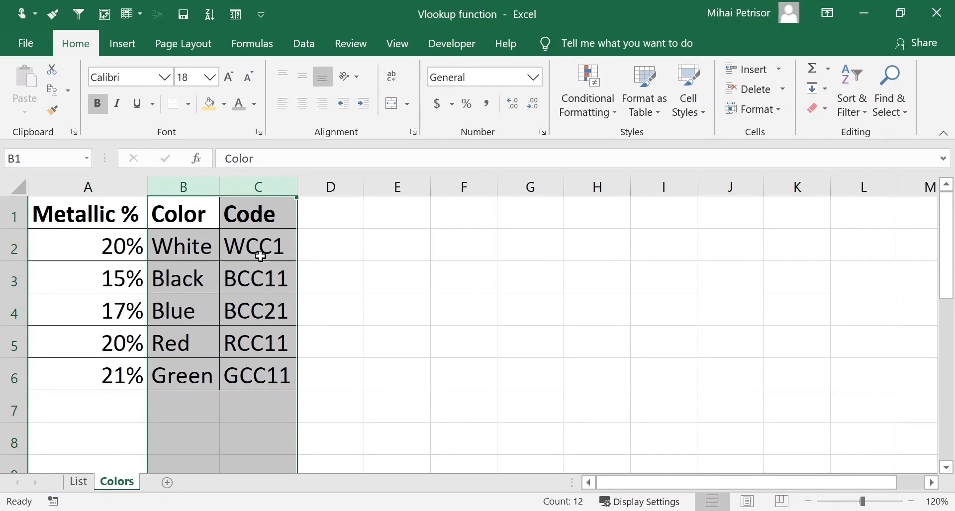
{"action": "left_click", "coordinate": [233, 297]}
{"action": "left_click", "coordinate": [79, 482]}
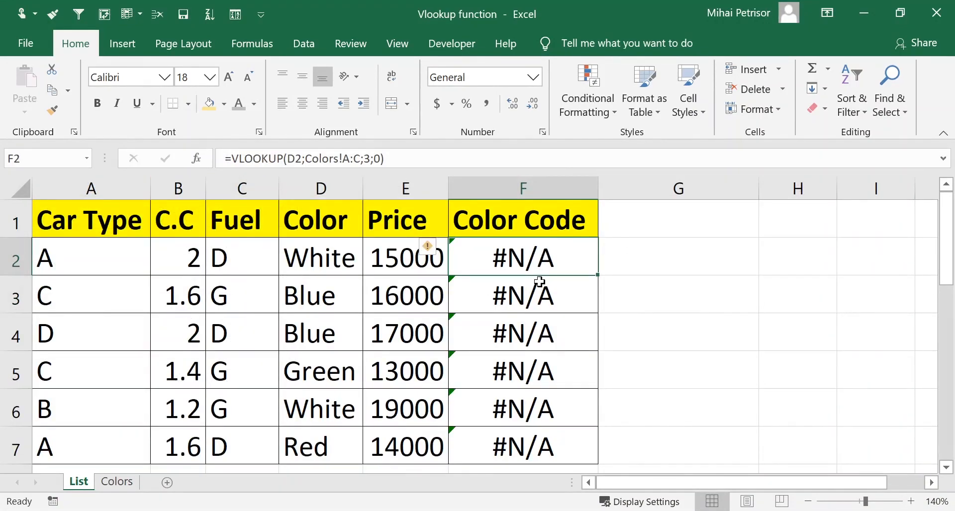
{"action": "left_click_drag", "start_coordinate": [528, 266], "coordinate": [531, 441]}
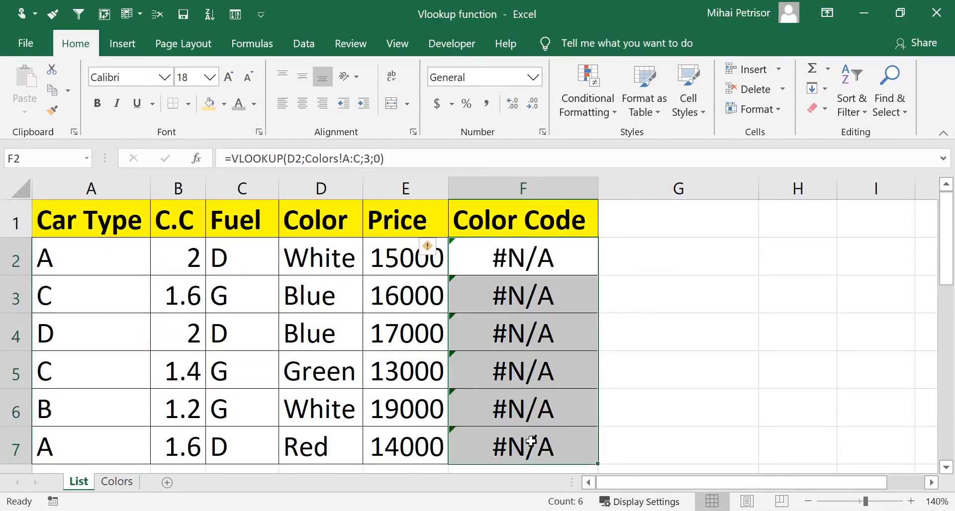
{"action": "left_click_drag", "start_coordinate": [538, 251], "coordinate": [544, 442]}
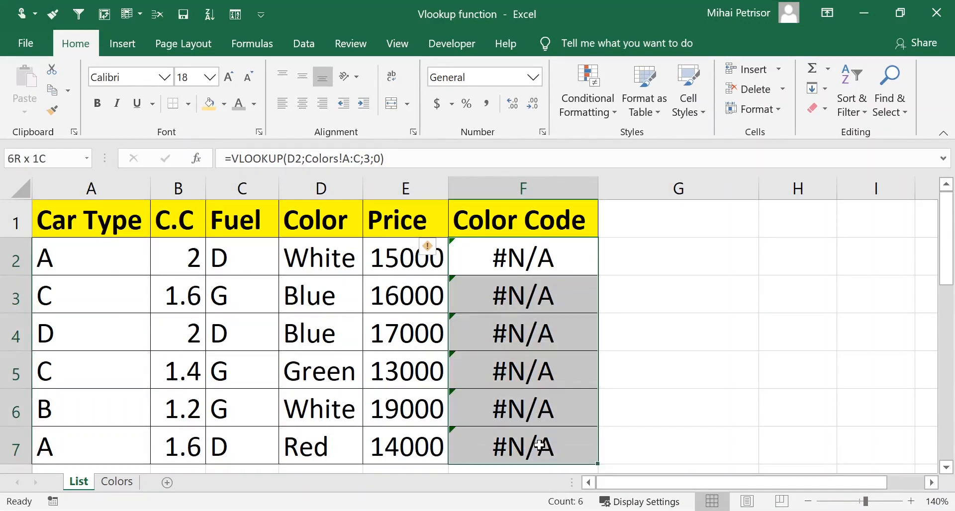
Step: Replace the formula in F2 on the List sheet with =VLOOKUP(D2;Colors!B:C;2;0)
{"action": "left_click", "coordinate": [537, 252]}
{"action": "type", "text": "=v"}
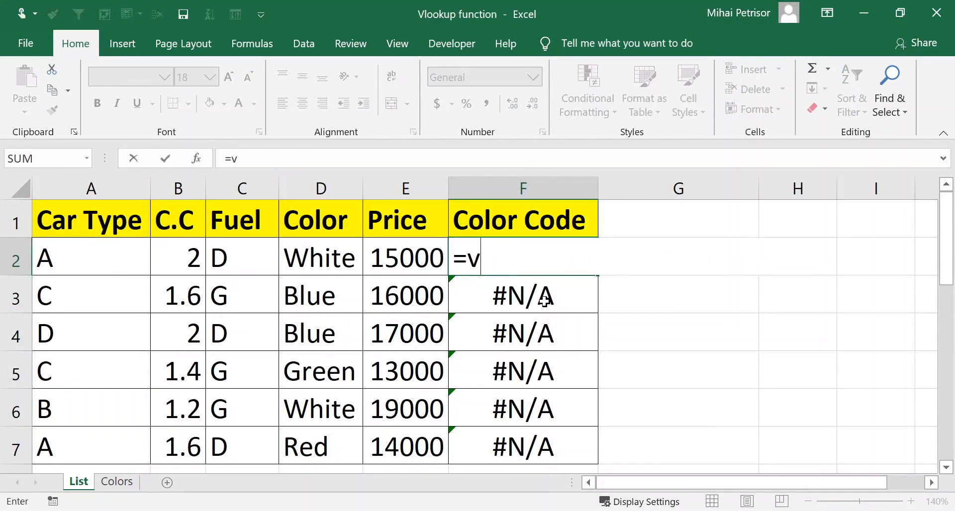
{"action": "type", "text": "lo"}
{"action": "key", "text": "Tab"}
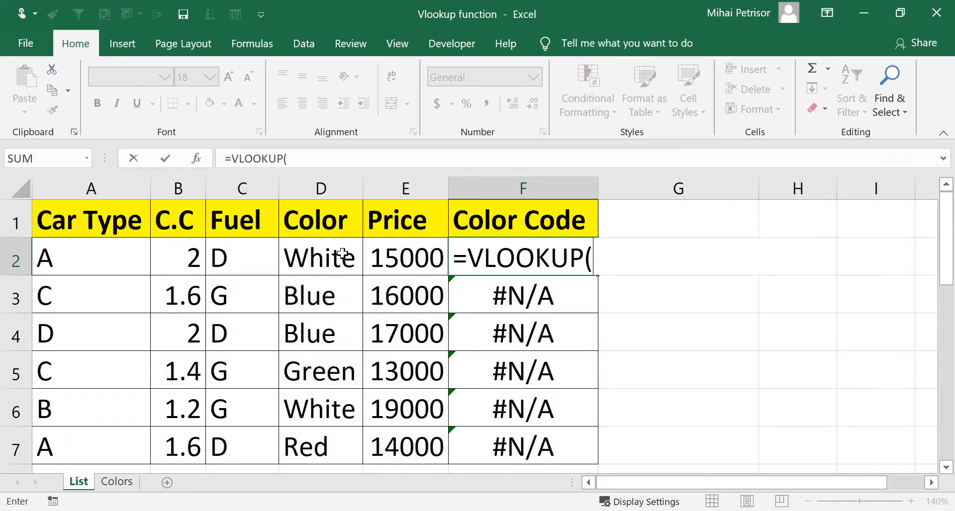
{"action": "left_click", "coordinate": [343, 253]}
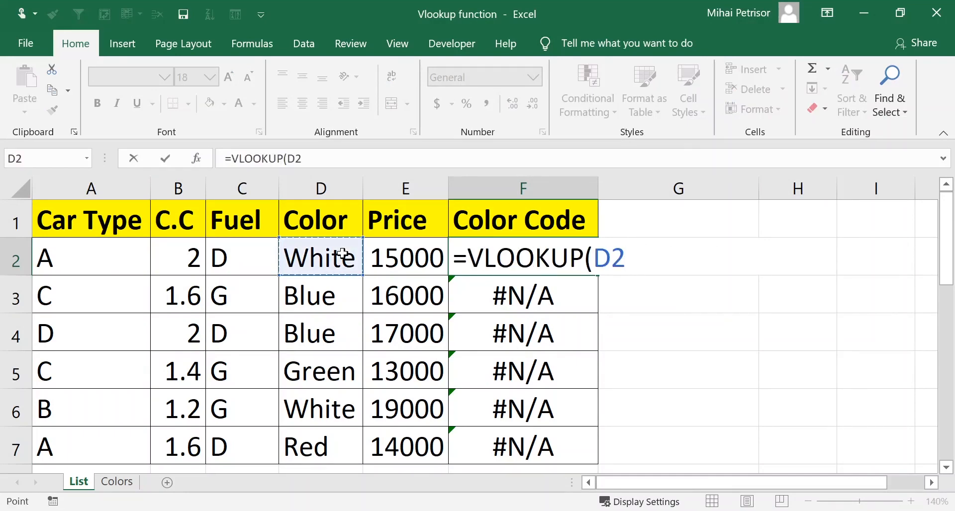
{"action": "type", "text": ";"}
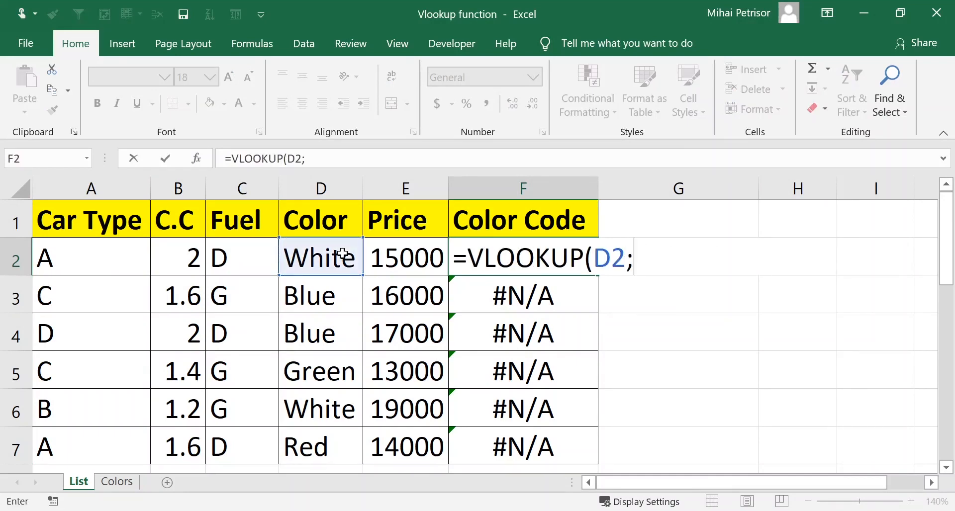
{"action": "left_click", "coordinate": [113, 483]}
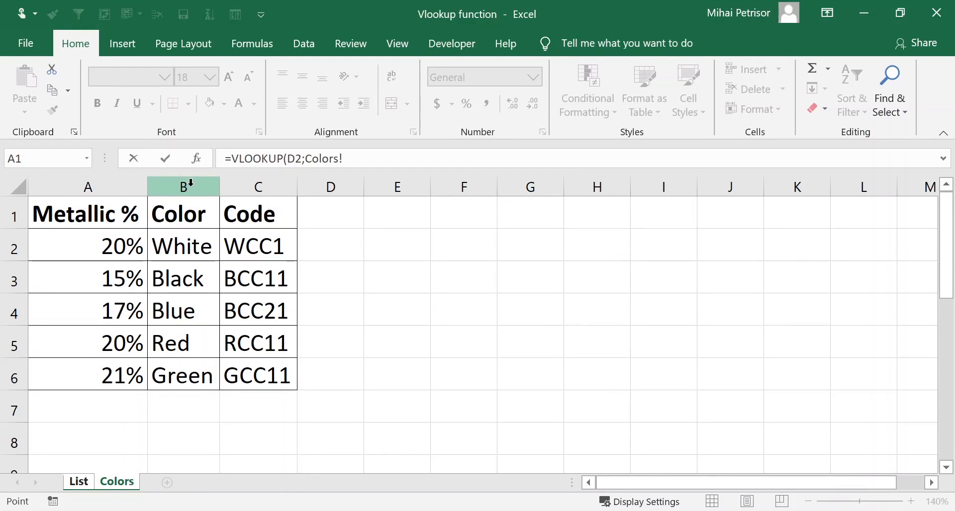
{"action": "left_click_drag", "start_coordinate": [190, 183], "coordinate": [257, 185]}
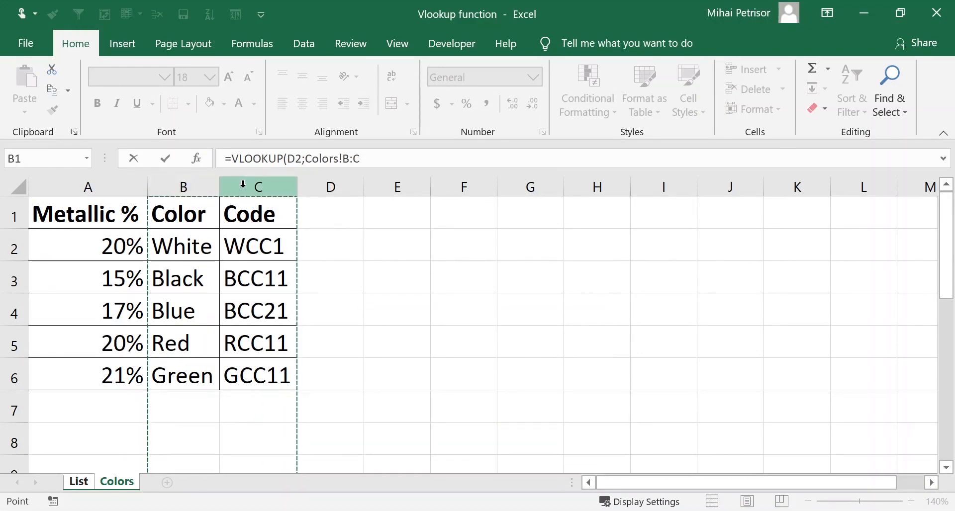
{"action": "type", "text": ";"}
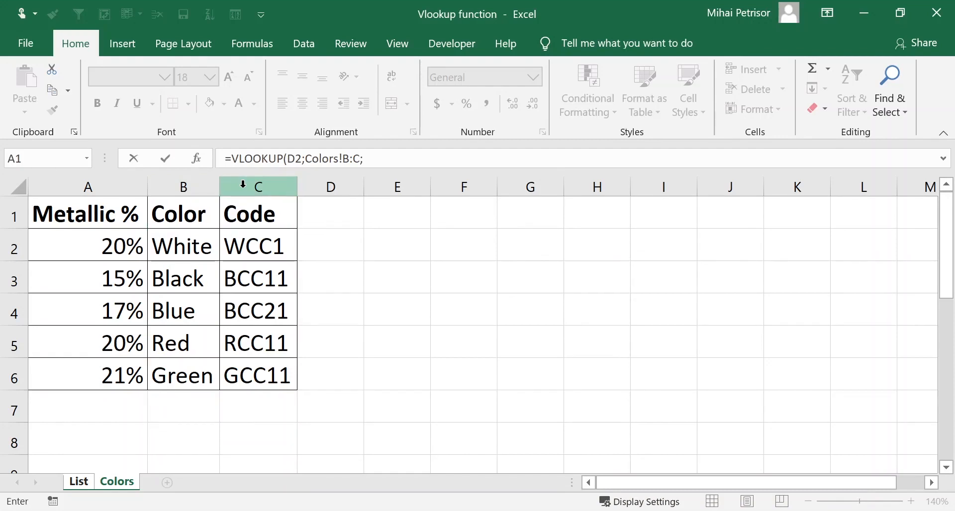
{"action": "type", "text": "2;0"}
{"action": "key", "text": "Return"}
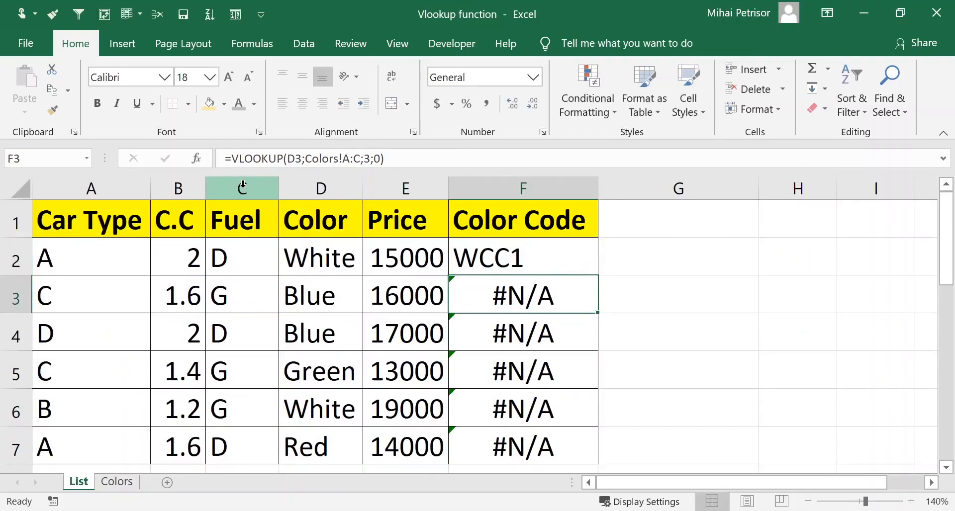
Step: Fill the corrected F2 formula down to F7 and check the copied formula in F3
{"action": "left_click", "coordinate": [566, 272]}
{"action": "left_click_drag", "start_coordinate": [595, 277], "coordinate": [553, 450]}
{"action": "left_click", "coordinate": [525, 278]}
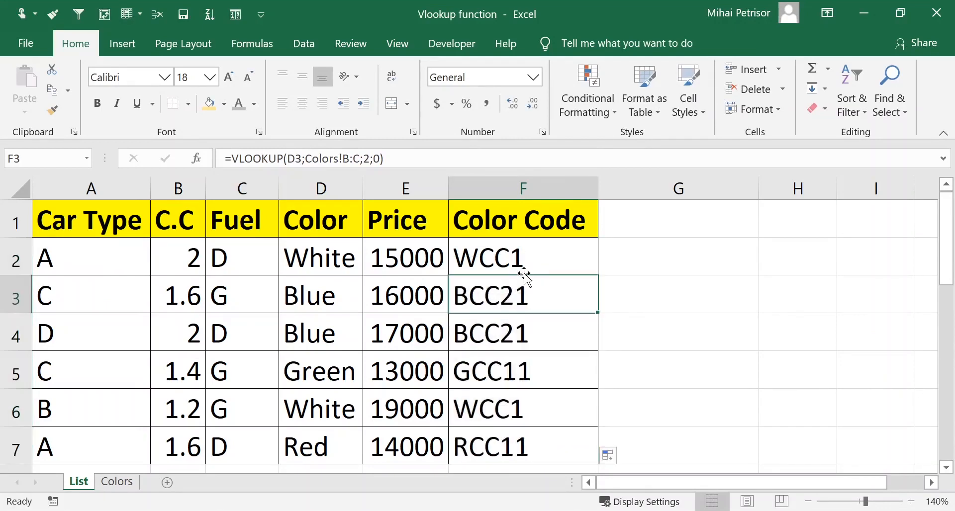
{"action": "left_click", "coordinate": [521, 258]}
{"action": "left_click", "coordinate": [524, 299]}
{"action": "left_click", "coordinate": [607, 292]}
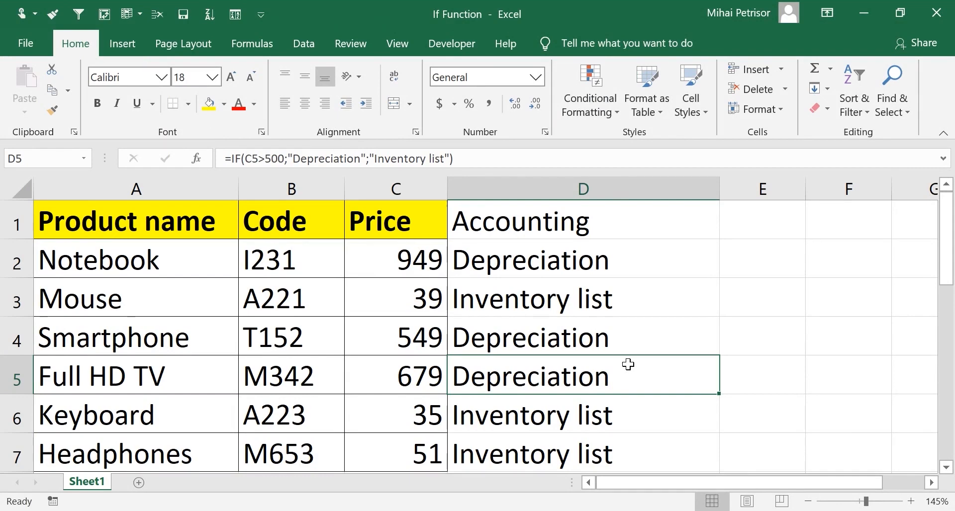
Step: In the If Function workbook, examine the product names, the Notebook price and the Accounting formula in D2
{"action": "left_click", "coordinate": [627, 265]}
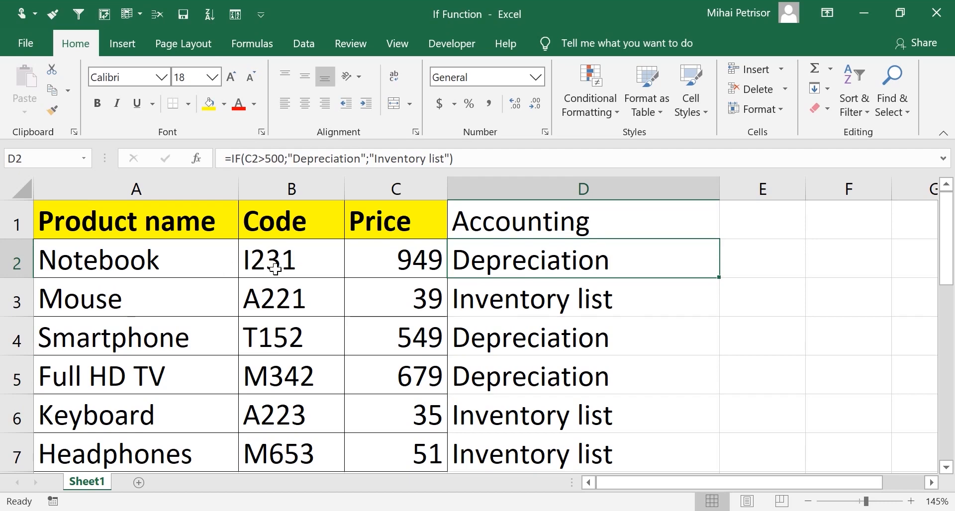
{"action": "left_click", "coordinate": [381, 266]}
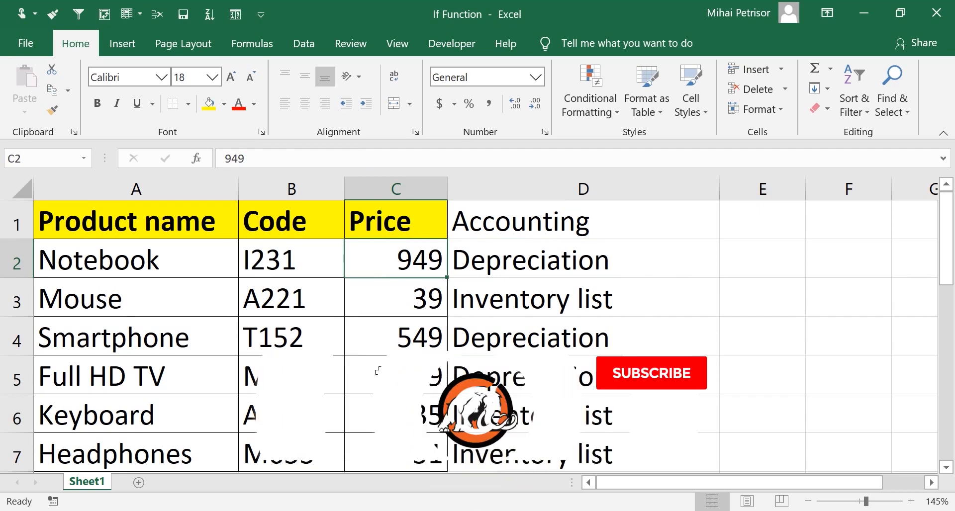
{"action": "left_click", "coordinate": [561, 263]}
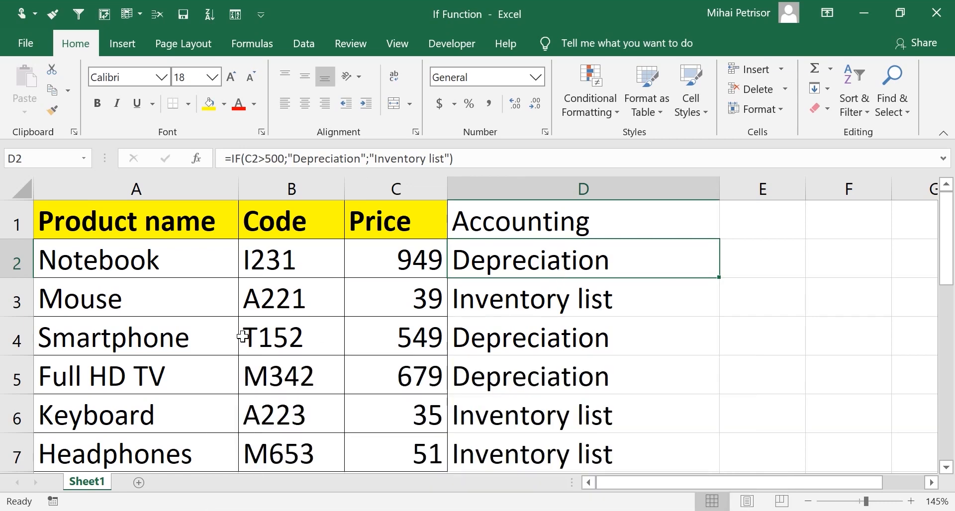
{"action": "left_click", "coordinate": [189, 264]}
{"action": "left_click_drag", "start_coordinate": [190, 264], "coordinate": [173, 440]}
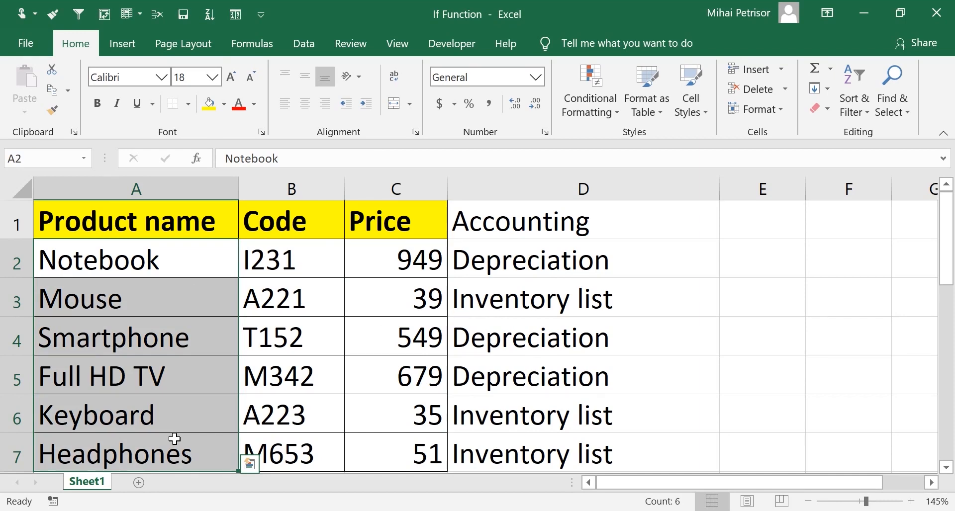
{"action": "left_click", "coordinate": [632, 266]}
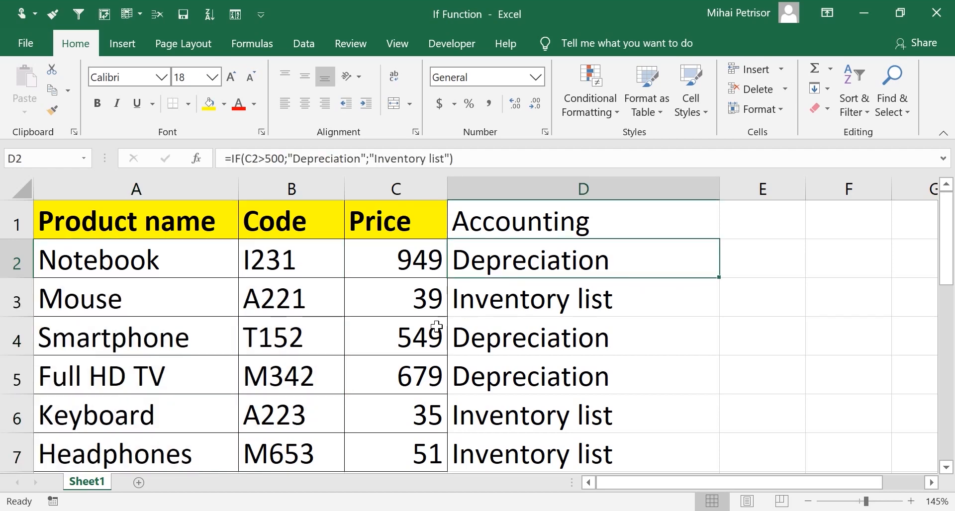
{"action": "left_click_drag", "start_coordinate": [196, 249], "coordinate": [186, 449]}
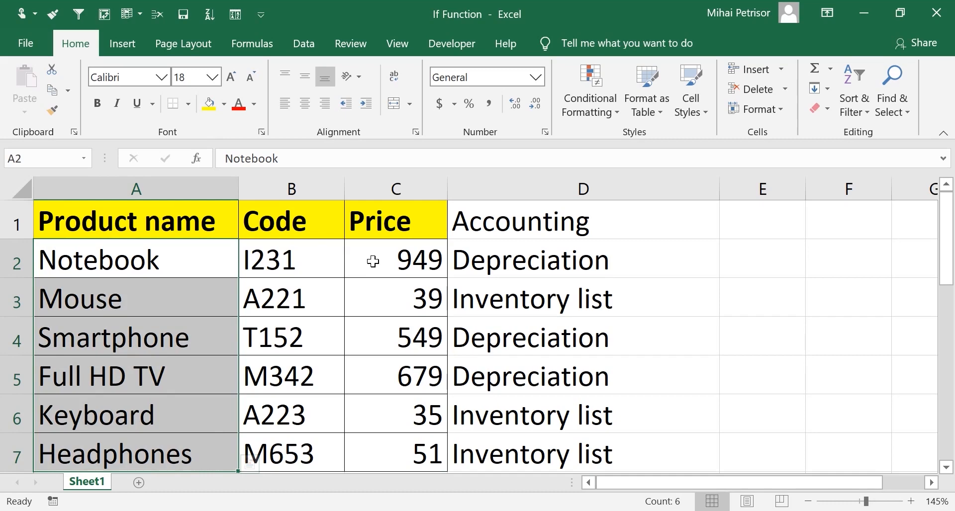
{"action": "left_click", "coordinate": [636, 264]}
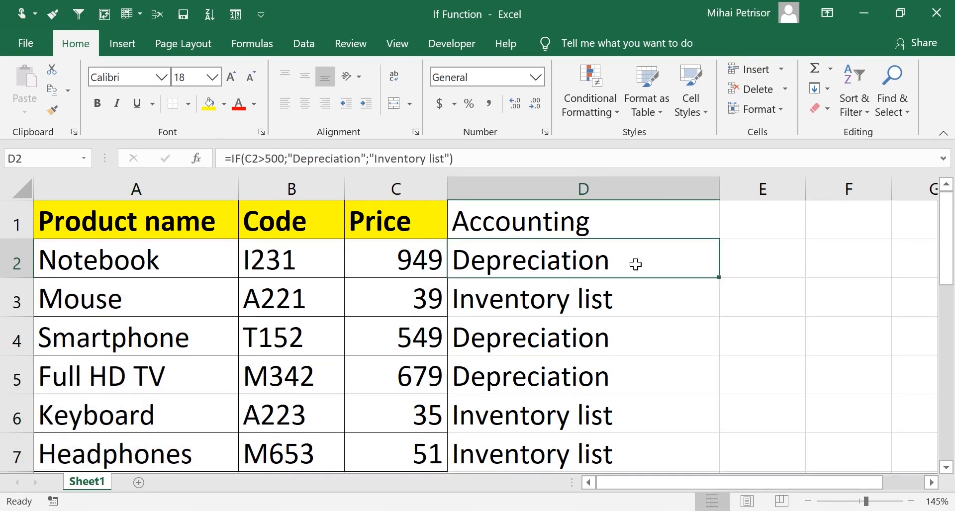
Step: Inspect the value-if-true and value-if-false arguments of the IF formula in D2, leaving the formula as is
{"action": "double_click", "coordinate": [631, 271]}
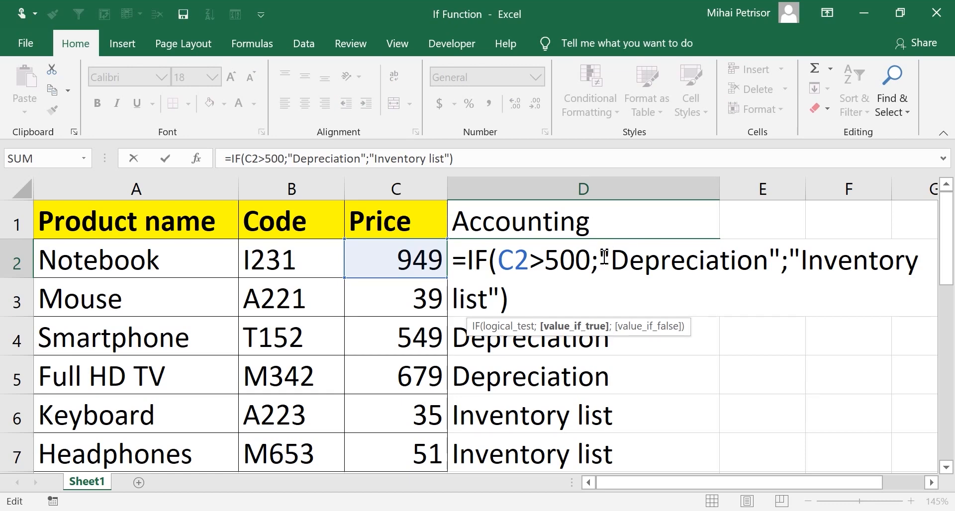
{"action": "left_click_drag", "start_coordinate": [605, 256], "coordinate": [780, 264]}
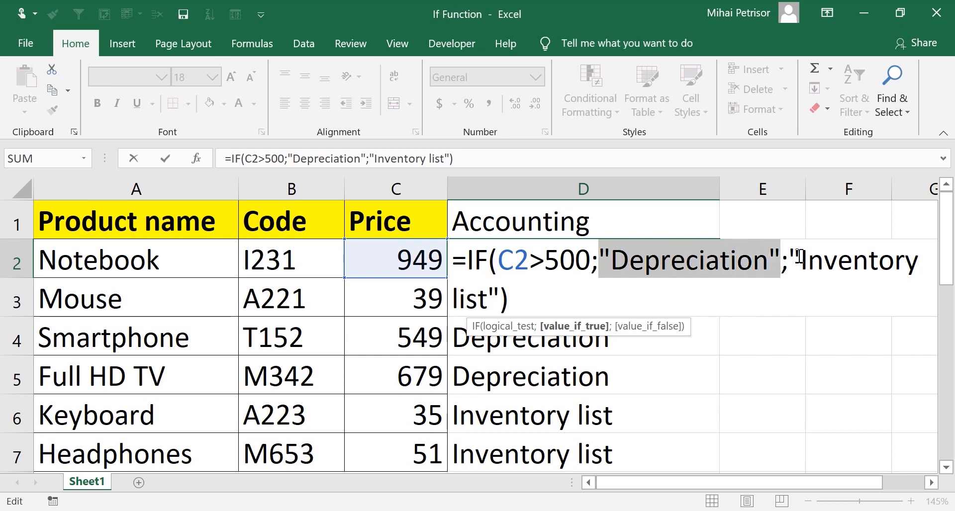
{"action": "left_click", "coordinate": [783, 260]}
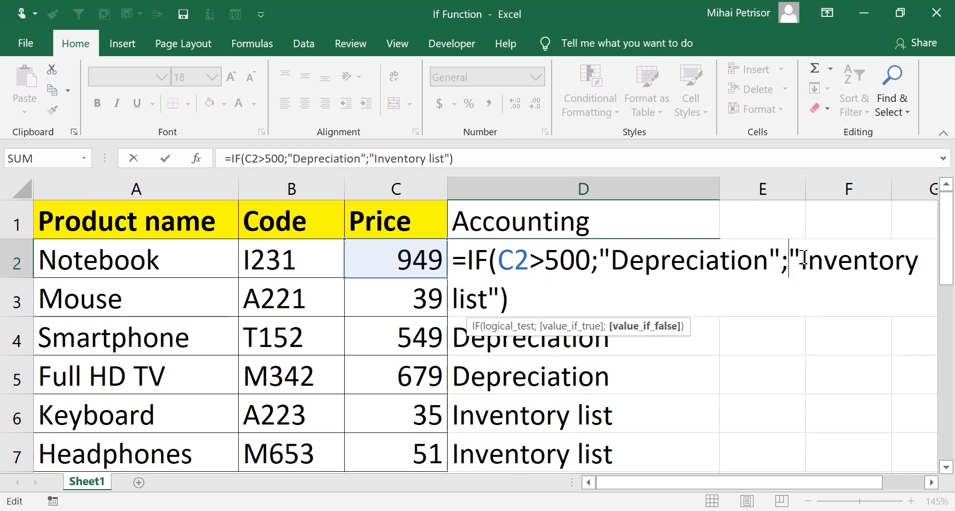
{"action": "left_click_drag", "start_coordinate": [789, 260], "coordinate": [808, 287]}
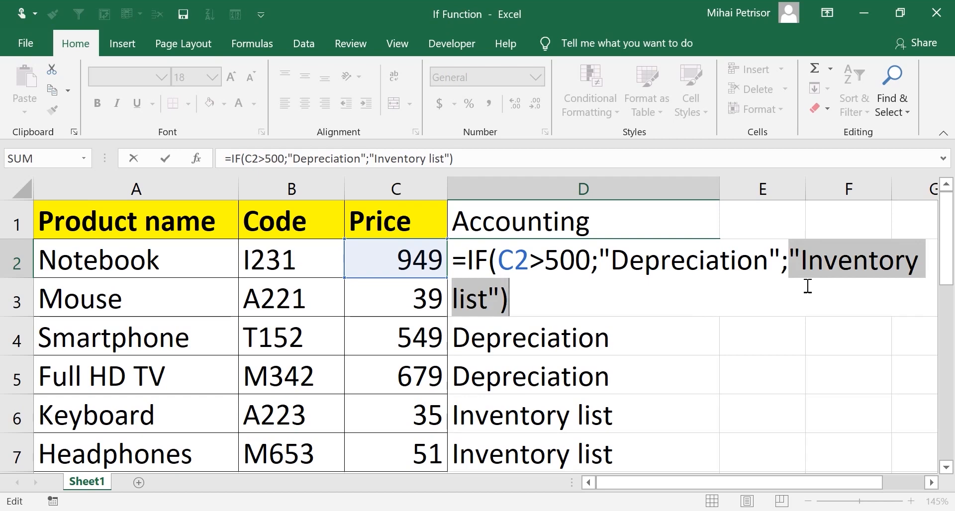
{"action": "key", "text": "ctrl+Return"}
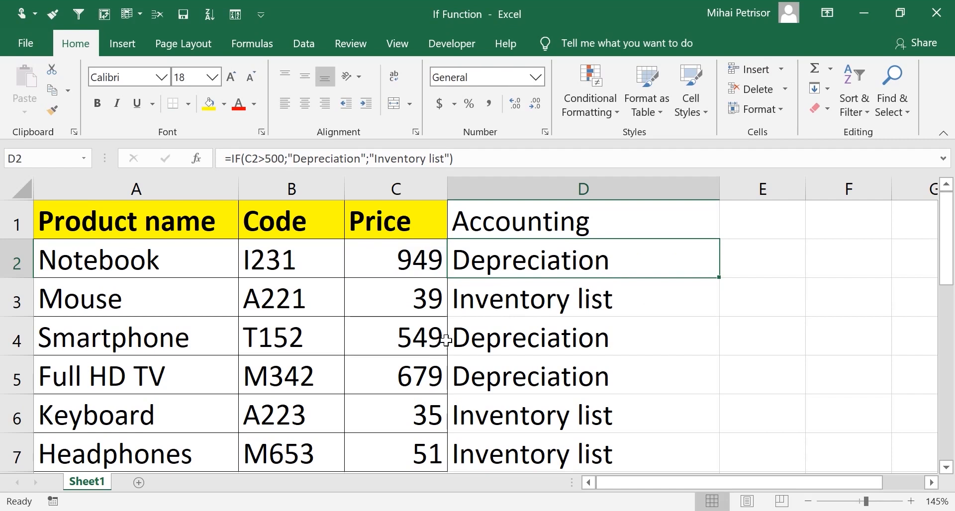
Step: Review the logical test and both return values of D3's IF function in Function Arguments, and compare with the D2 formula
{"action": "left_click", "coordinate": [498, 308]}
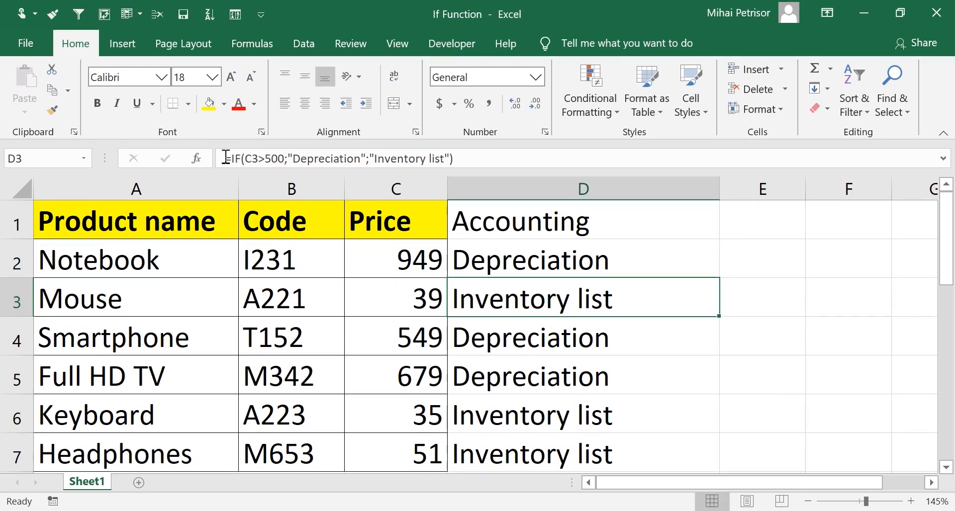
{"action": "left_click", "coordinate": [197, 158]}
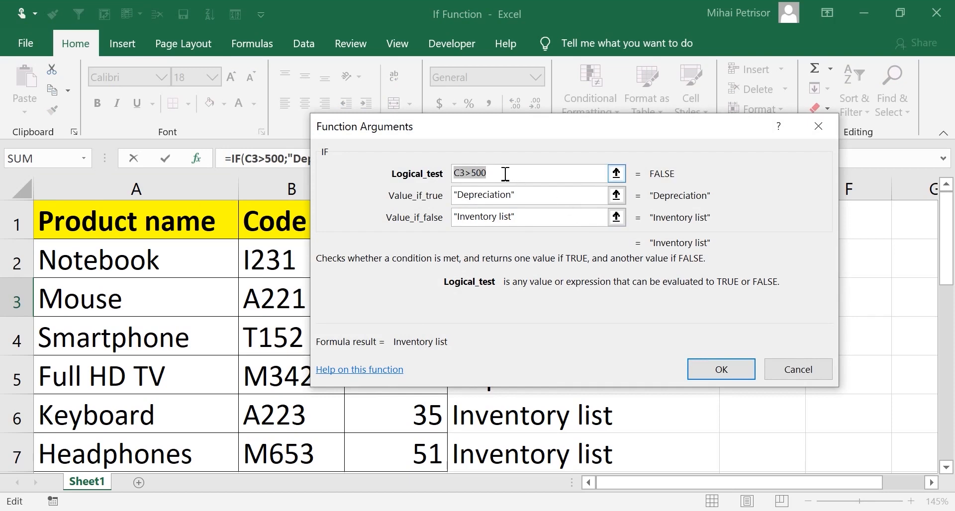
{"action": "left_click", "coordinate": [565, 174]}
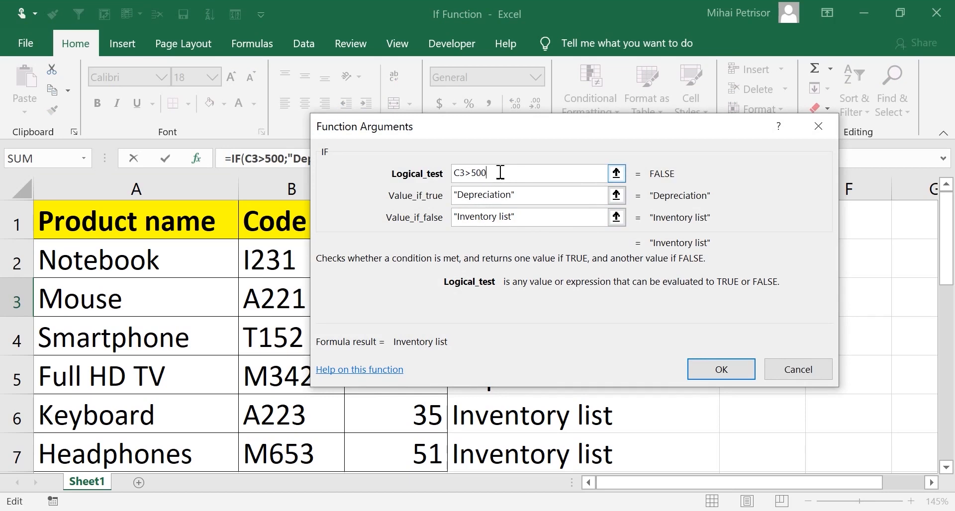
{"action": "left_click", "coordinate": [491, 199]}
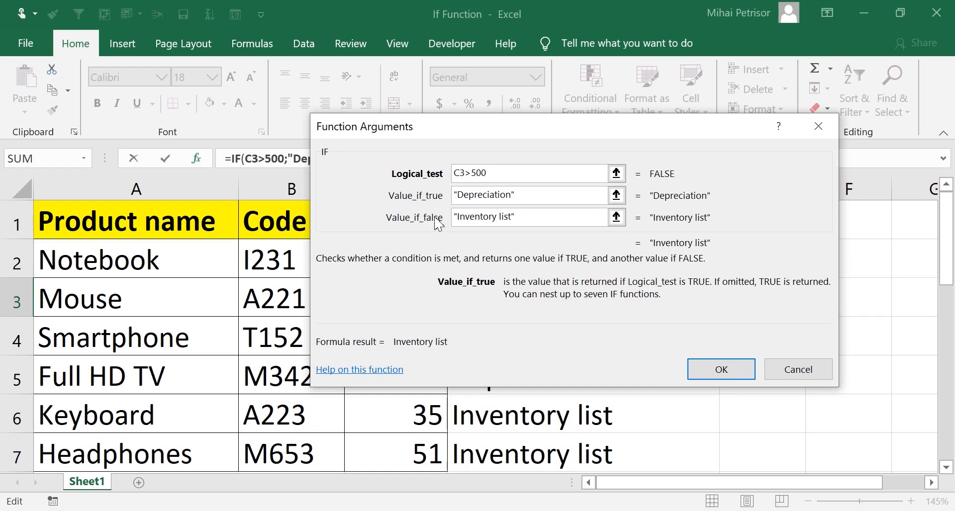
{"action": "left_click", "coordinate": [489, 217]}
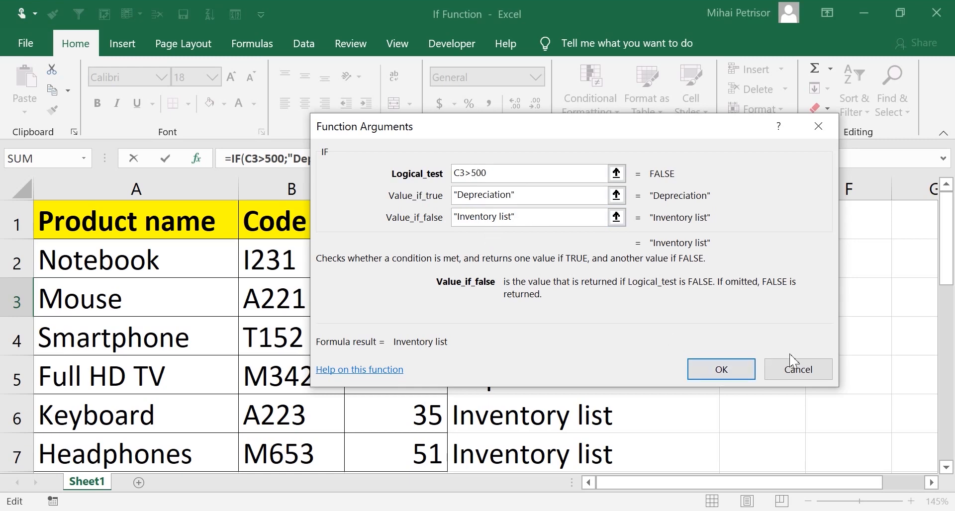
{"action": "left_click", "coordinate": [799, 368]}
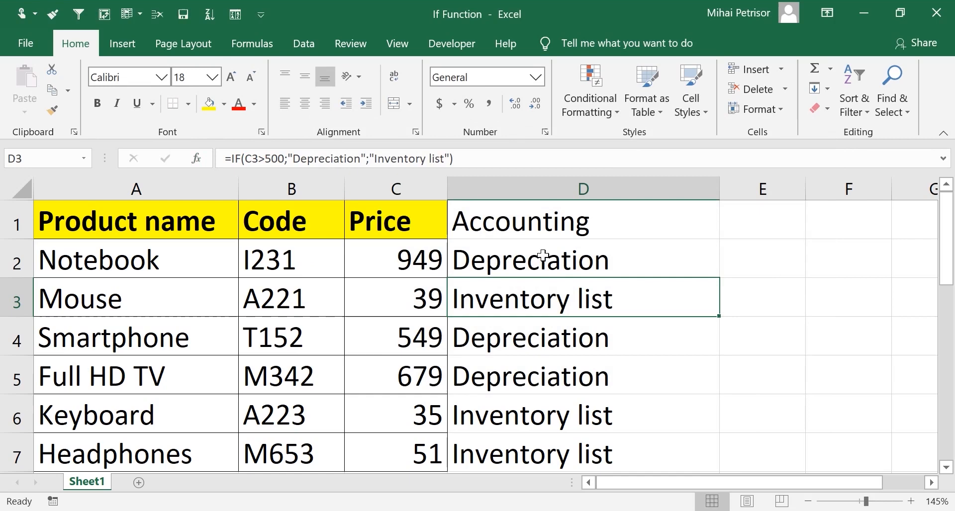
{"action": "left_click", "coordinate": [486, 257]}
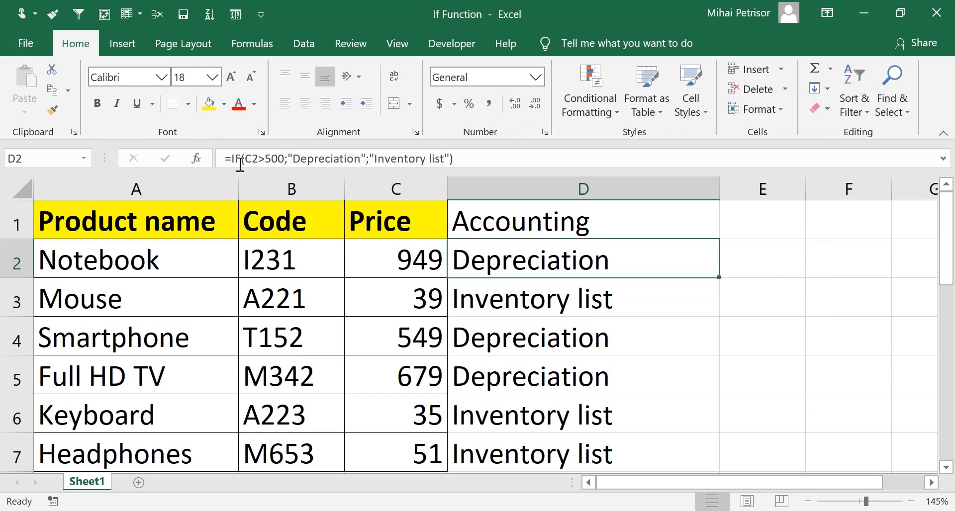
{"action": "left_click", "coordinate": [499, 290]}
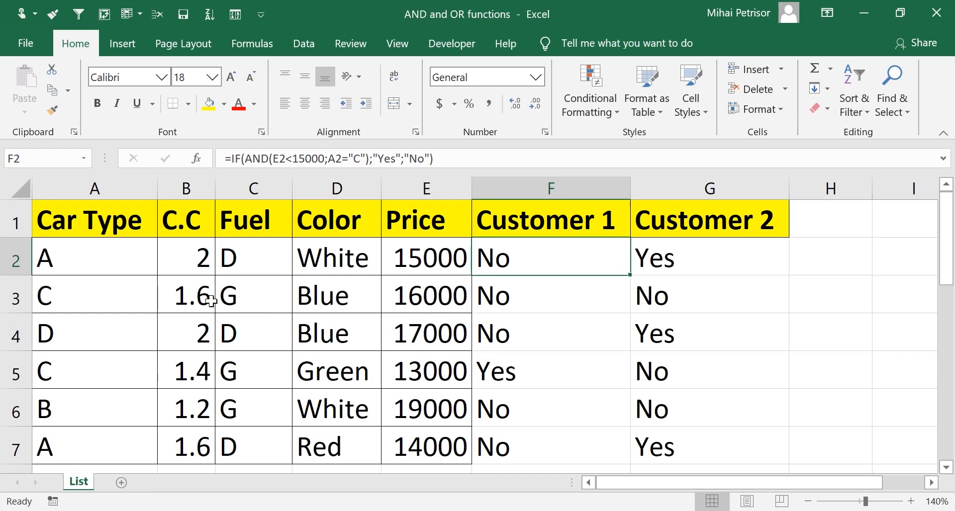
Step: In the AND and OR functions workbook, examine the Car Type and Fuel data and the Customer 1 and Customer 2 formulas in row 2
{"action": "left_click", "coordinate": [135, 265]}
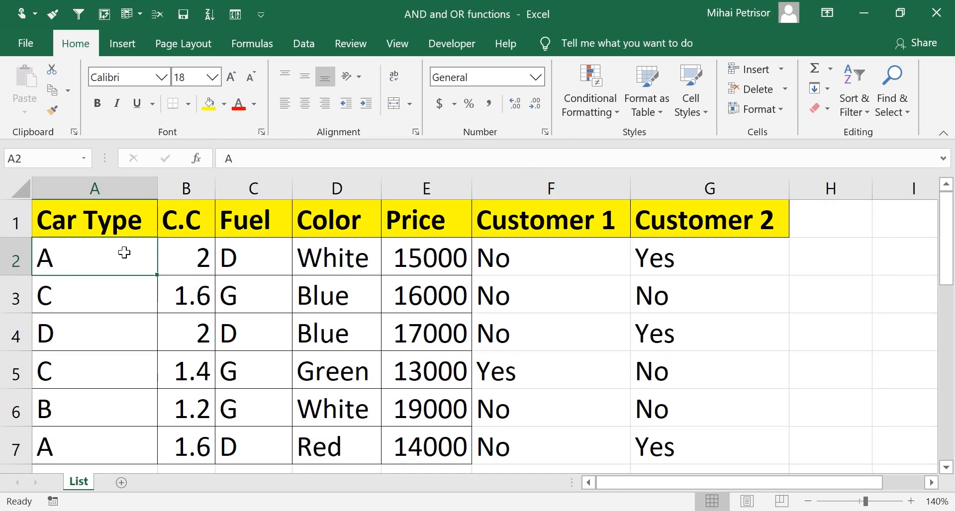
{"action": "left_click_drag", "start_coordinate": [125, 277], "coordinate": [117, 440]}
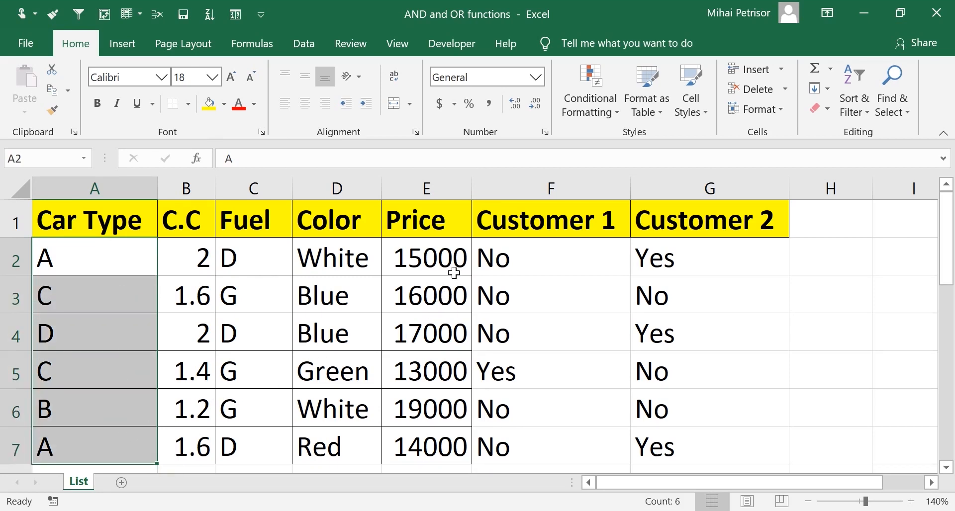
{"action": "left_click", "coordinate": [280, 253]}
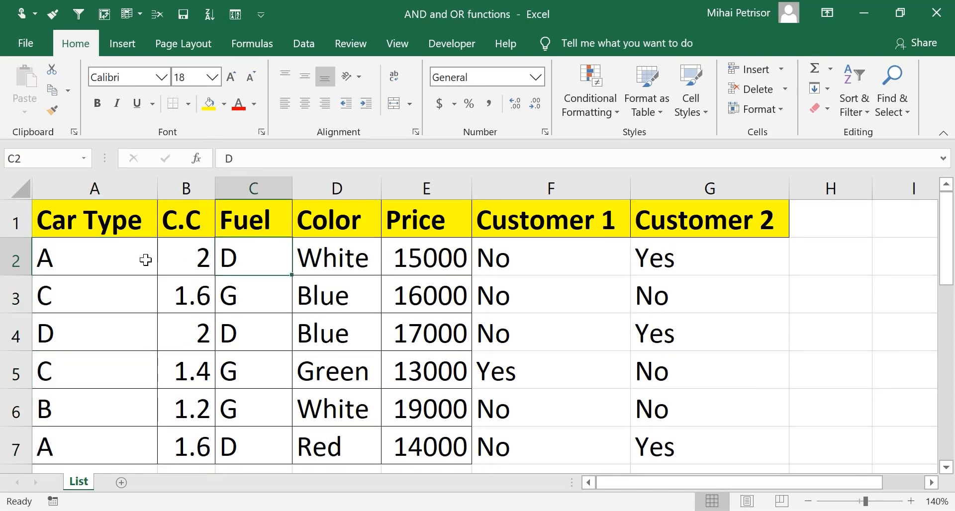
{"action": "left_click", "coordinate": [573, 264]}
{"action": "left_click", "coordinate": [698, 266]}
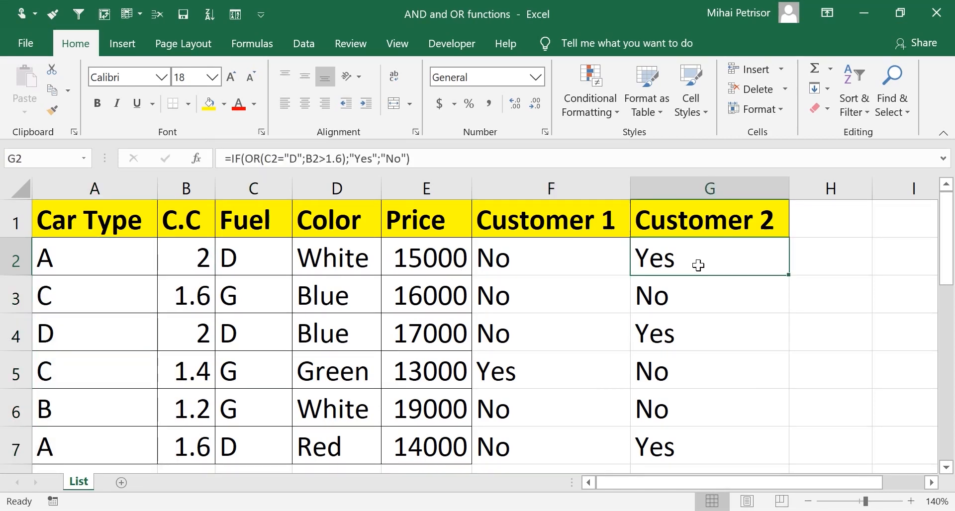
{"action": "left_click", "coordinate": [548, 249]}
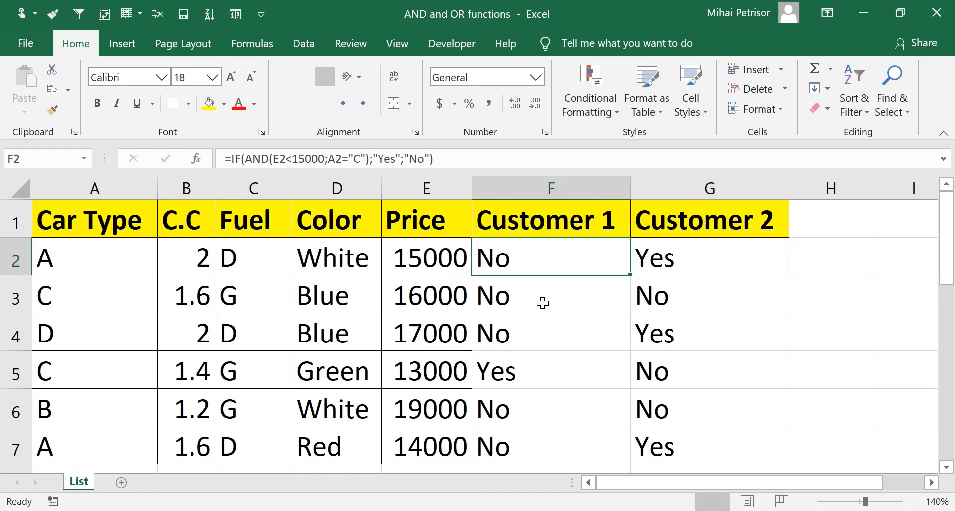
Step: Inspect the AND conditions and the value-if-true argument inside the Customer 1 formula in F2
{"action": "double_click", "coordinate": [560, 263]}
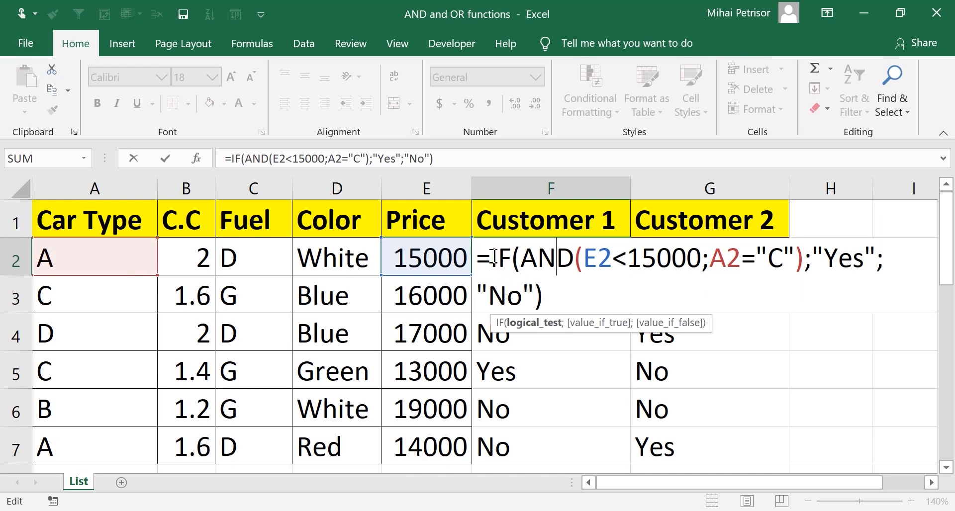
{"action": "left_click_drag", "start_coordinate": [520, 261], "coordinate": [577, 262]}
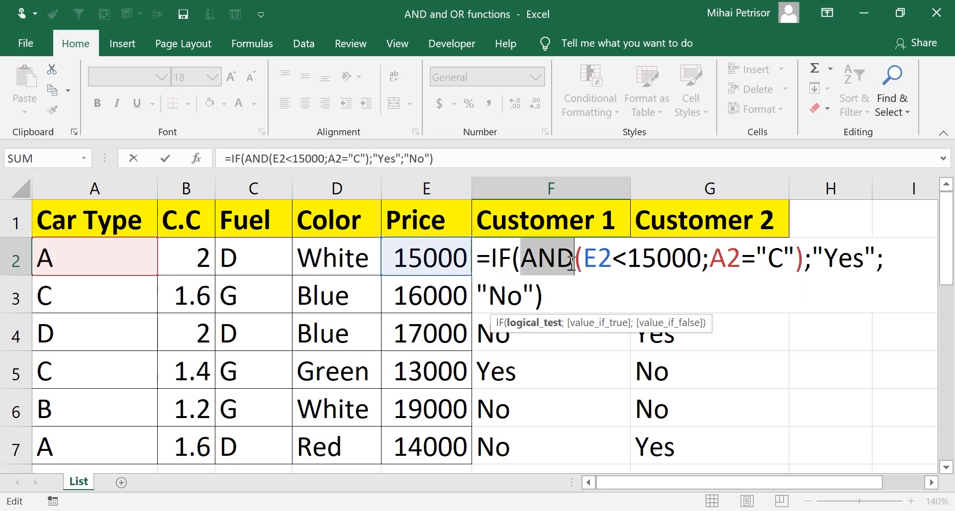
{"action": "left_click_drag", "start_coordinate": [512, 258], "coordinate": [495, 258]}
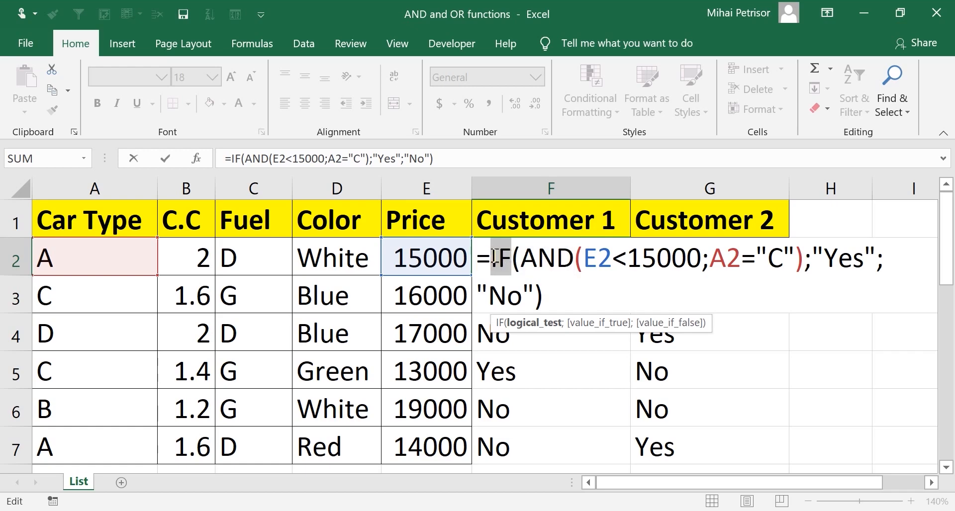
{"action": "left_click", "coordinate": [542, 260]}
{"action": "left_click_drag", "start_coordinate": [522, 260], "coordinate": [700, 269]}
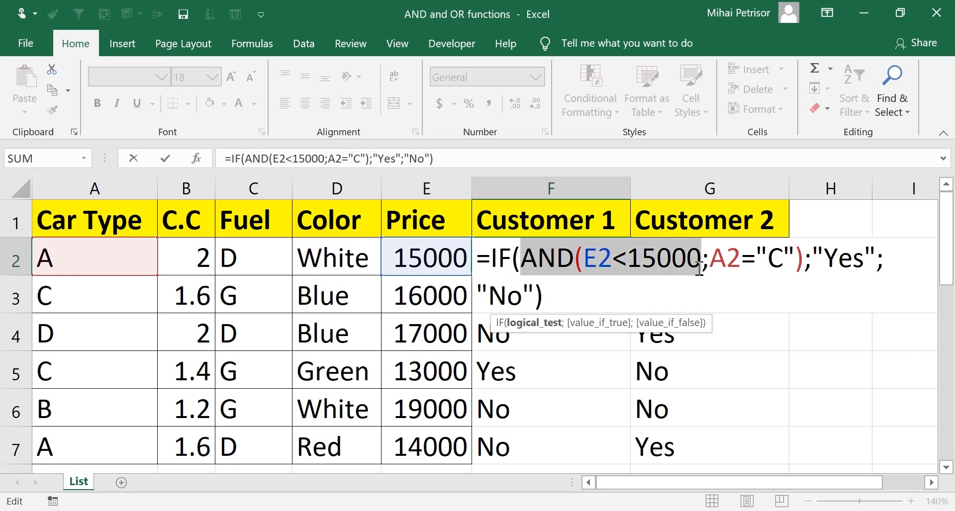
{"action": "left_click", "coordinate": [588, 269]}
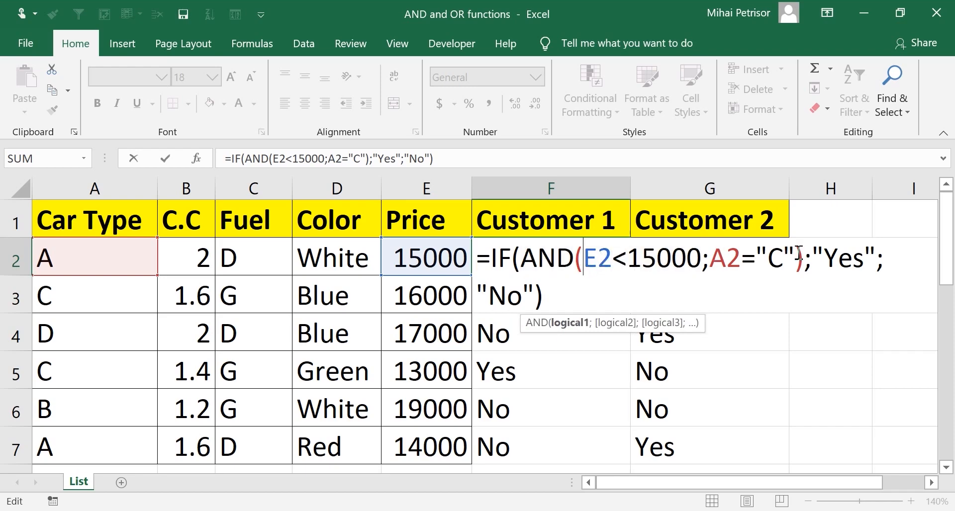
{"action": "left_click_drag", "start_coordinate": [799, 253], "coordinate": [585, 256]}
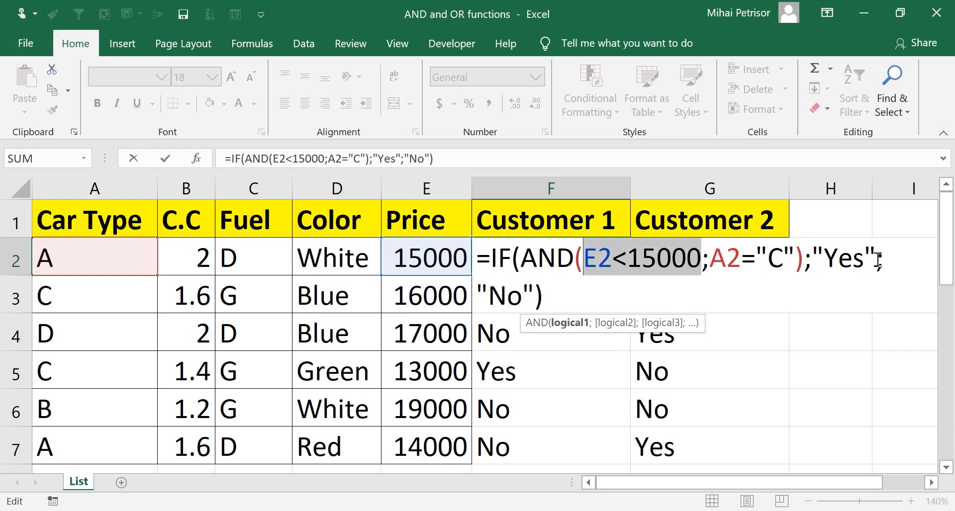
{"action": "left_click_drag", "start_coordinate": [878, 258], "coordinate": [812, 258]}
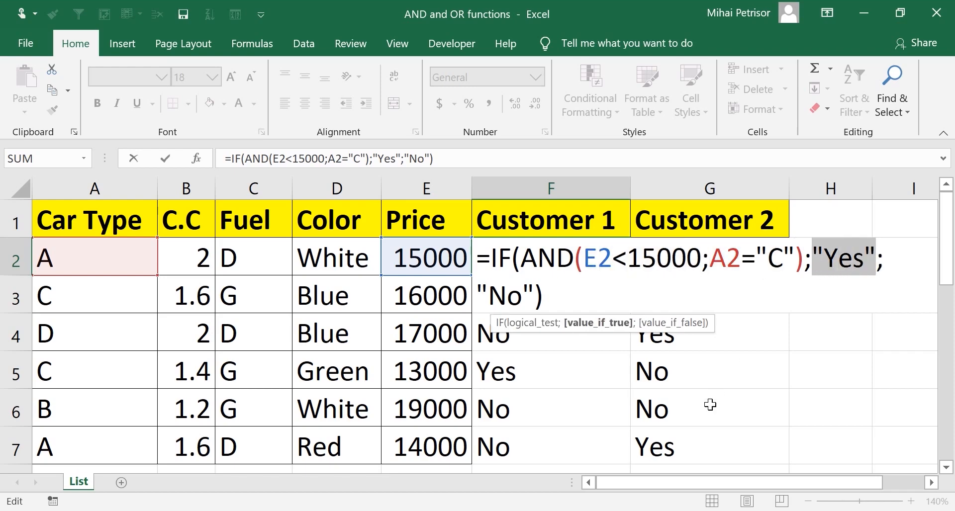
Step: Review F2's two AND conditions together with the IF function's value-if-false argument, leaving the formula as is
{"action": "left_click", "coordinate": [572, 254]}
{"action": "left_click_drag", "start_coordinate": [543, 257], "coordinate": [527, 256]}
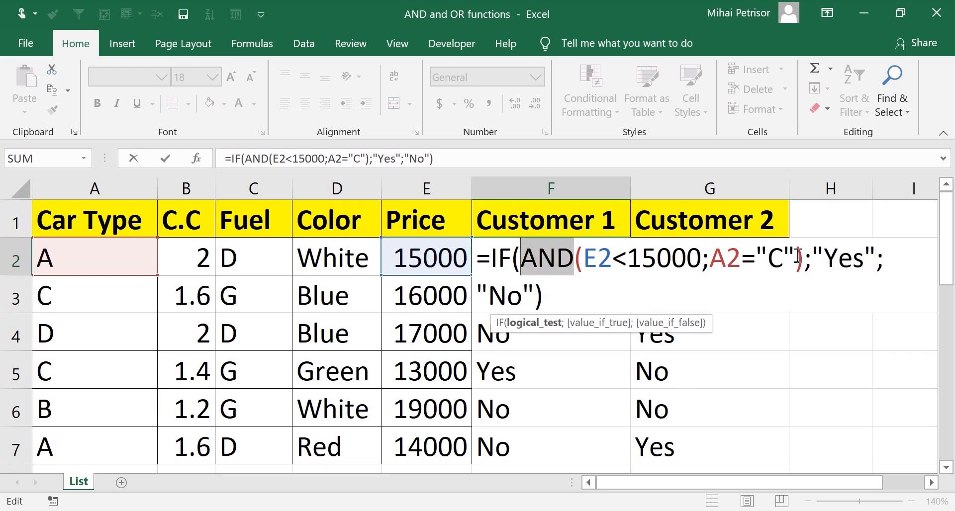
{"action": "left_click_drag", "start_coordinate": [794, 257], "coordinate": [591, 259]}
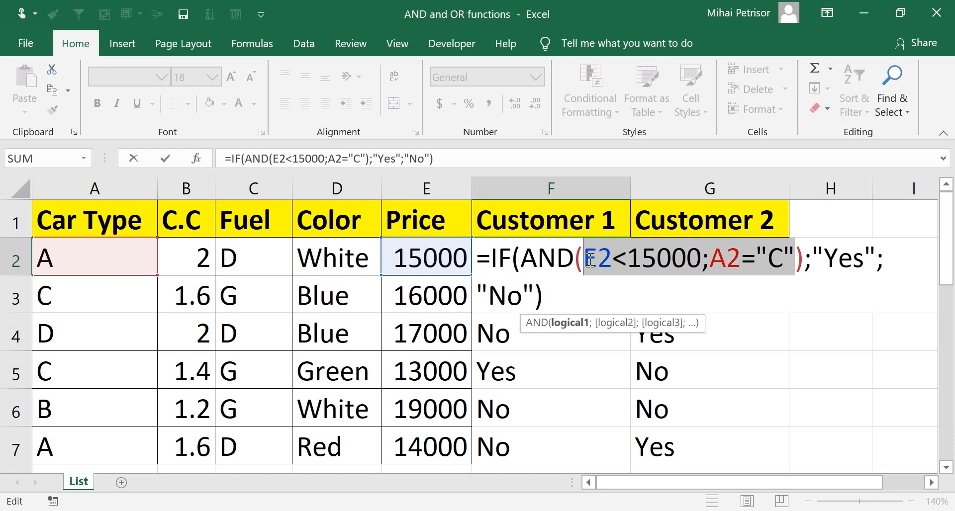
{"action": "left_click", "coordinate": [611, 257]}
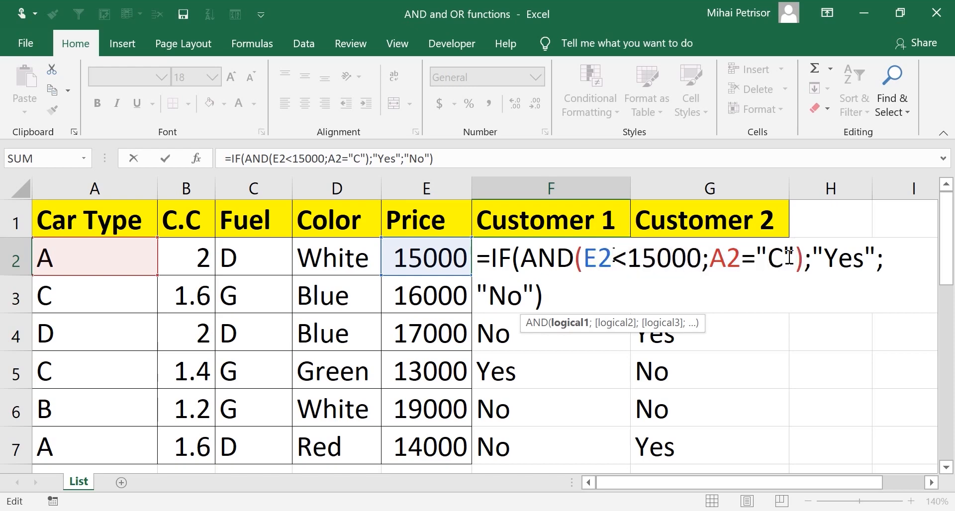
{"action": "left_click_drag", "start_coordinate": [795, 257], "coordinate": [583, 259]}
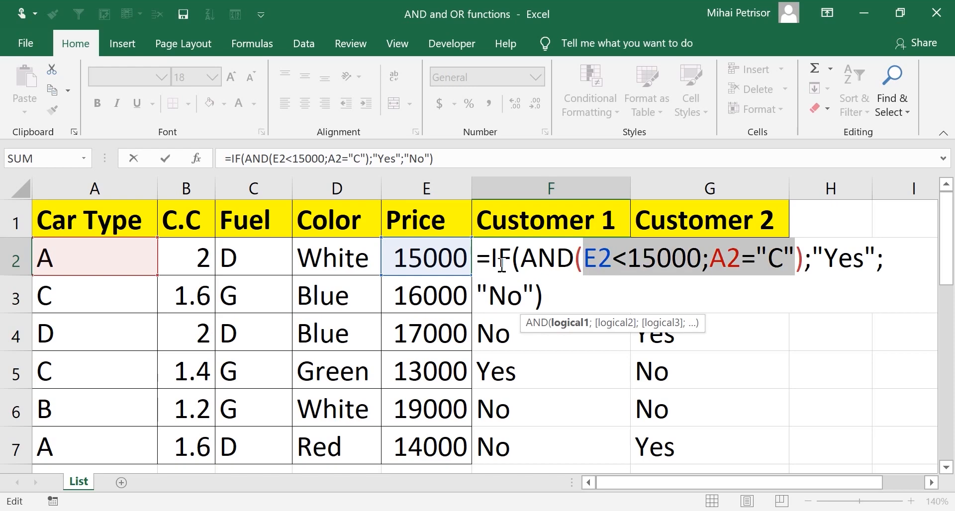
{"action": "left_click_drag", "start_coordinate": [511, 258], "coordinate": [495, 257]}
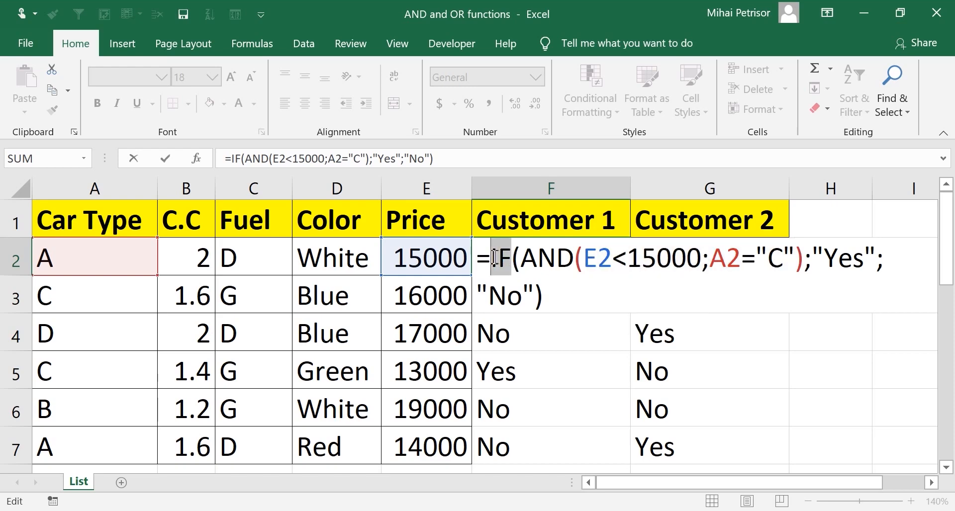
{"action": "double_click", "coordinate": [519, 296]}
{"action": "left_click_drag", "start_coordinate": [533, 296], "coordinate": [483, 292]}
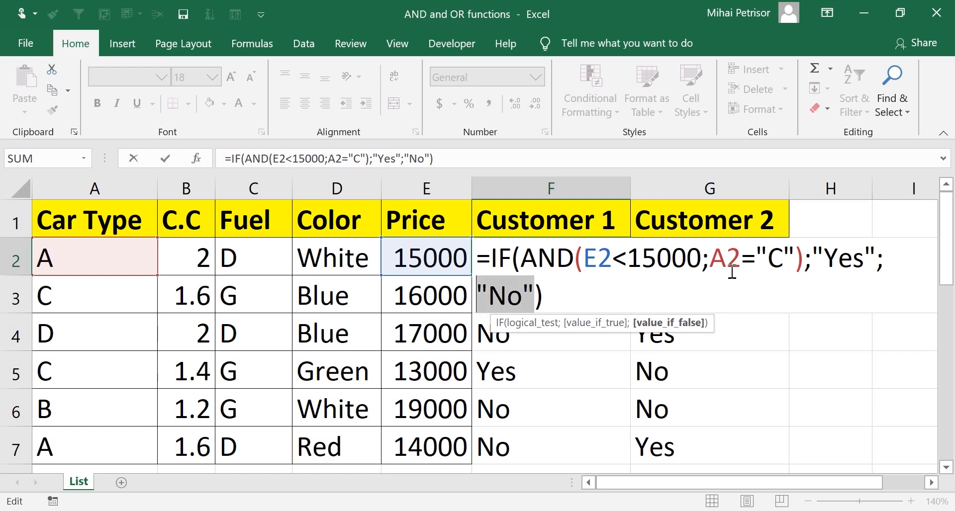
{"action": "left_click_drag", "start_coordinate": [767, 256], "coordinate": [590, 265]}
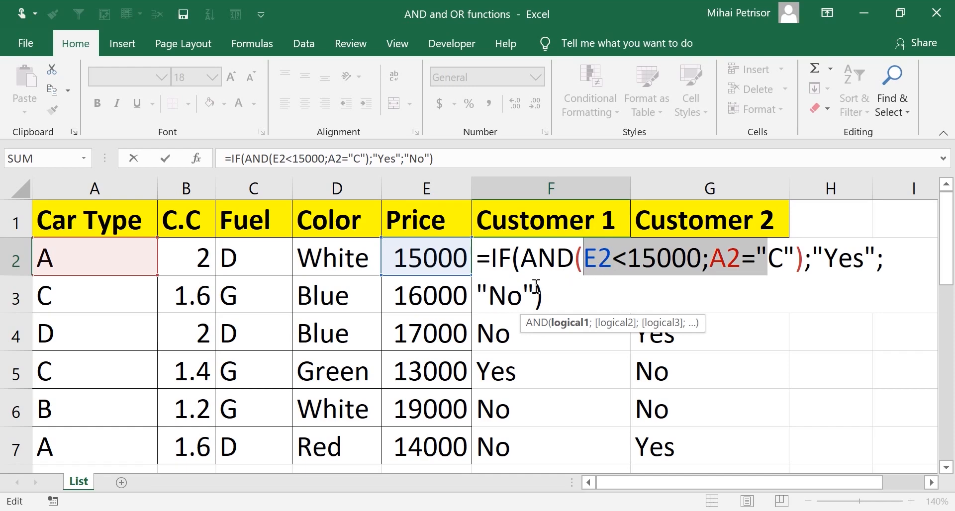
{"action": "left_click_drag", "start_coordinate": [533, 293], "coordinate": [491, 292]}
{"action": "left_click_drag", "start_coordinate": [577, 253], "coordinate": [527, 252]}
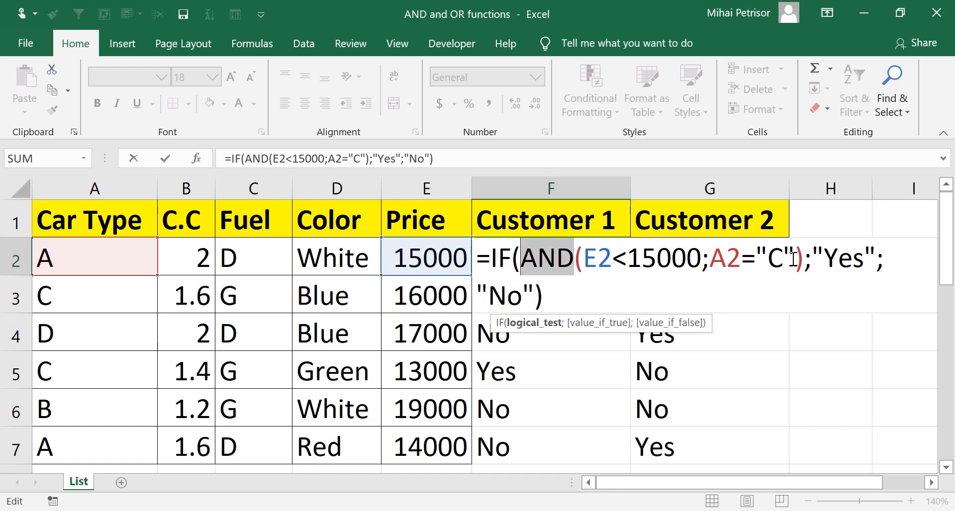
{"action": "left_click_drag", "start_coordinate": [795, 256], "coordinate": [591, 258]}
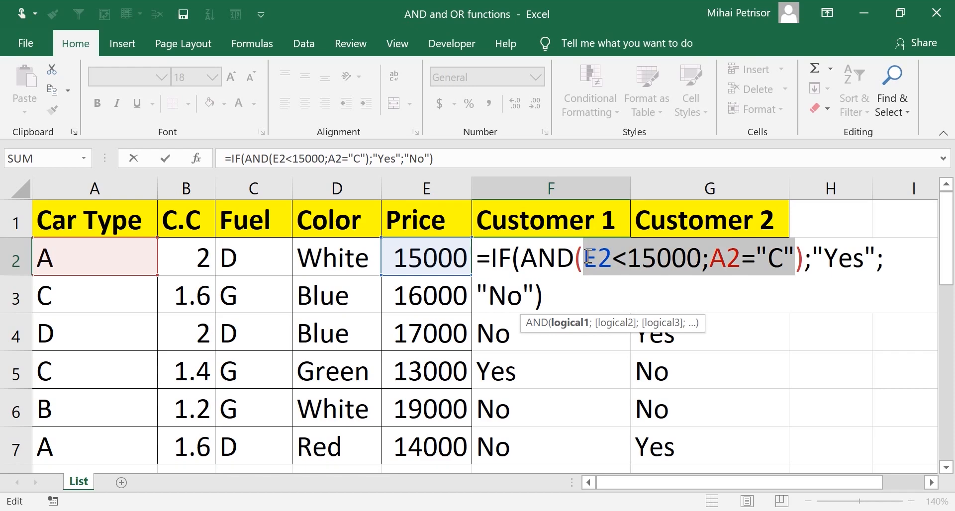
{"action": "key", "text": "Escape"}
Step: Compare the row 2 customer formulas and inspect the OR function and both of its conditions in G2
{"action": "left_click", "coordinate": [661, 256]}
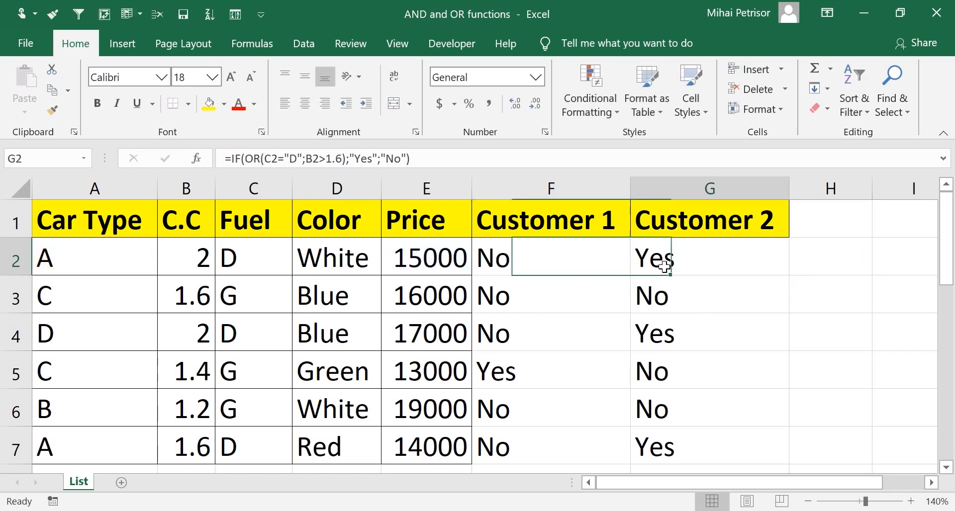
{"action": "left_click", "coordinate": [580, 264]}
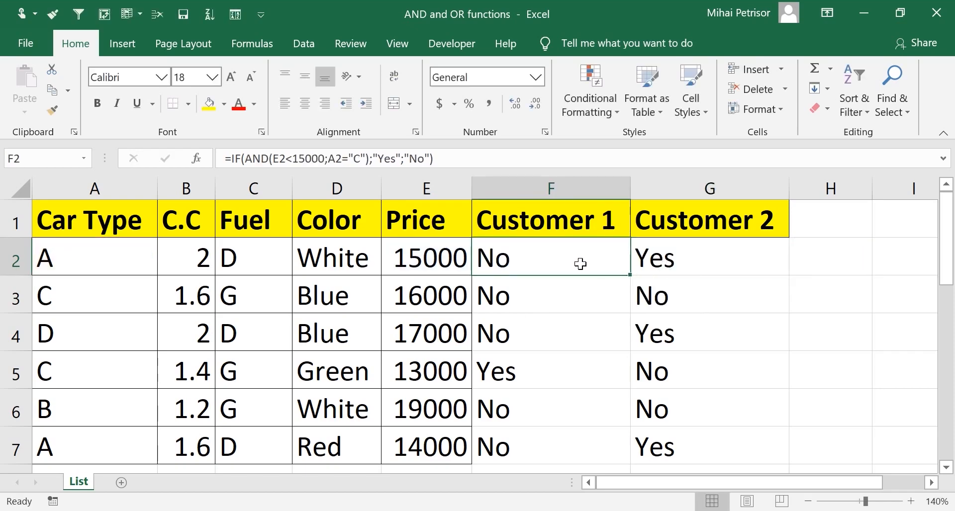
{"action": "left_click", "coordinate": [646, 264]}
{"action": "double_click", "coordinate": [651, 258]}
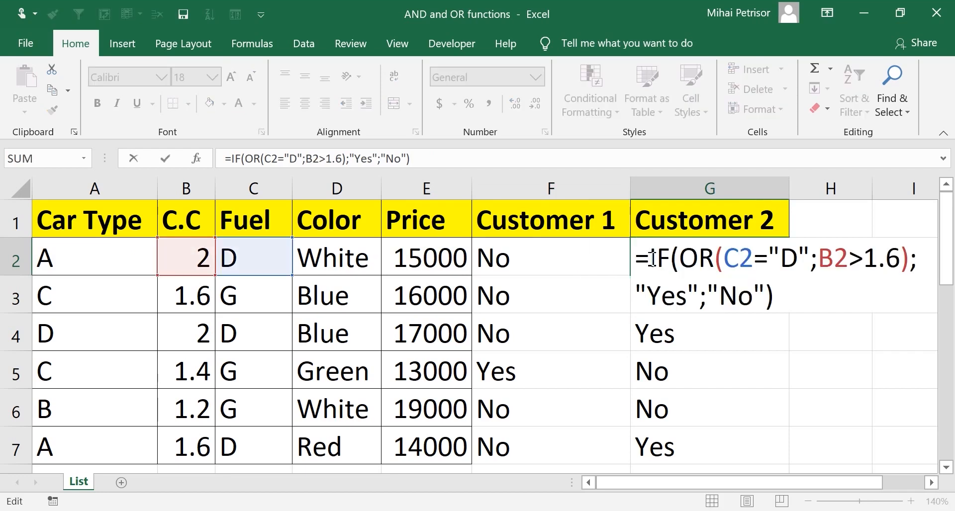
{"action": "left_click_drag", "start_coordinate": [715, 258], "coordinate": [685, 257]}
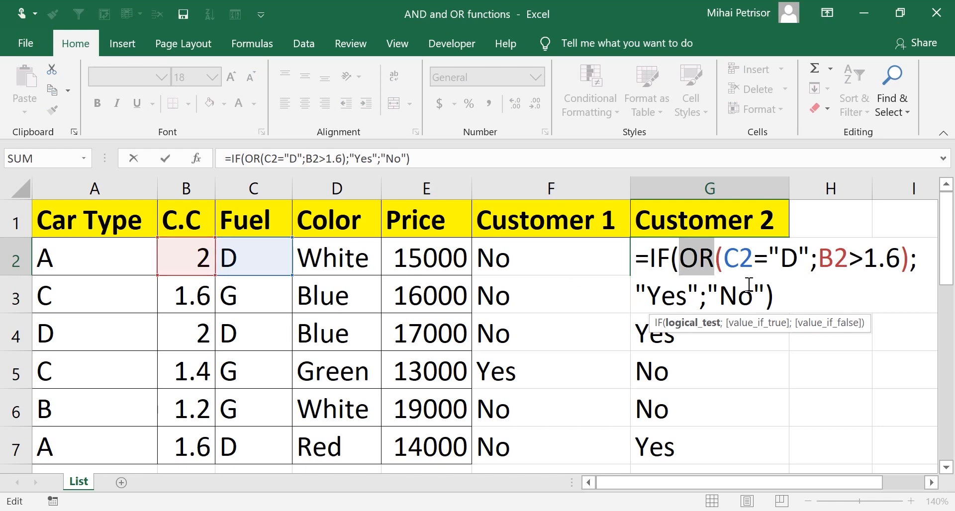
{"action": "left_click", "coordinate": [754, 259]}
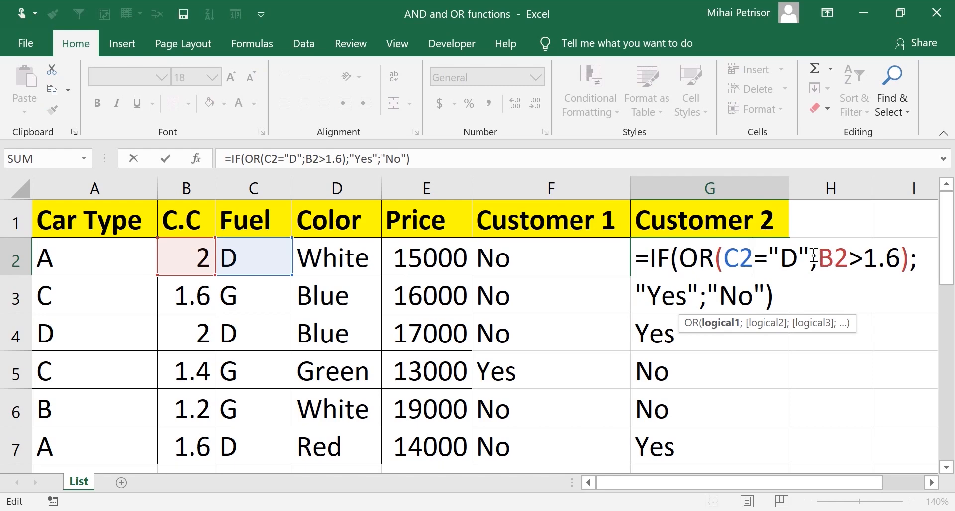
{"action": "left_click_drag", "start_coordinate": [900, 259], "coordinate": [732, 258]}
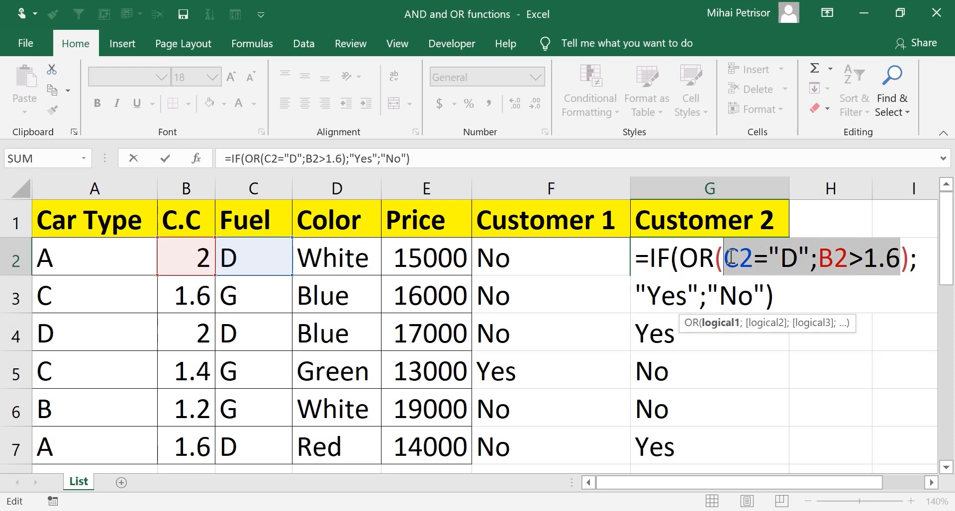
{"action": "left_click", "coordinate": [731, 258]}
{"action": "left_click_drag", "start_coordinate": [734, 258], "coordinate": [797, 259]}
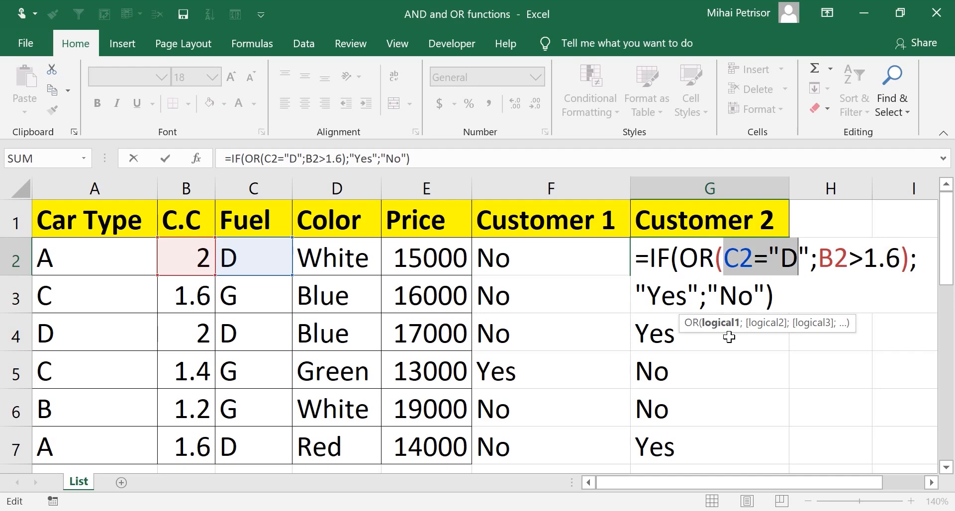
{"action": "left_click_drag", "start_coordinate": [819, 264], "coordinate": [902, 266]}
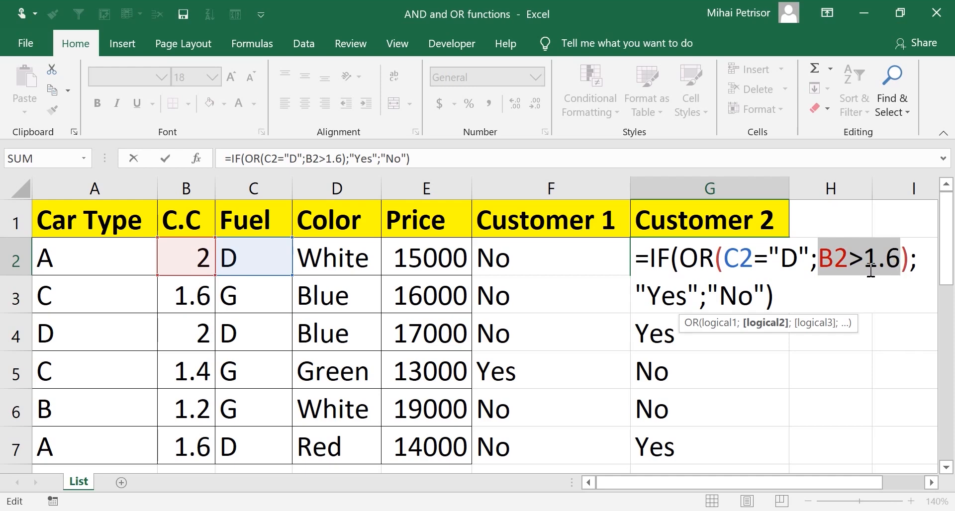
Step: Inspect the value-if-true argument of the OR-based formula in G2 and keep the formula as is
{"action": "left_click", "coordinate": [712, 257]}
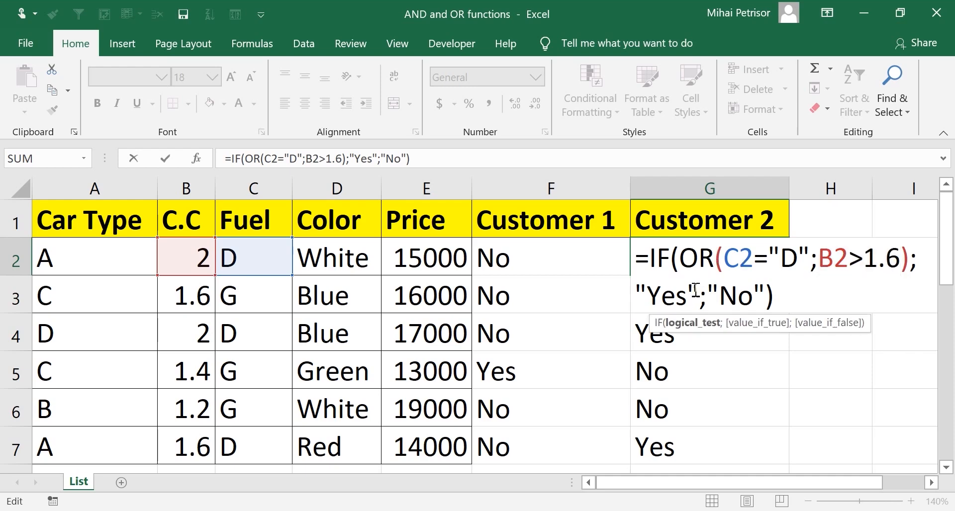
{"action": "left_click_drag", "start_coordinate": [696, 290], "coordinate": [646, 293]}
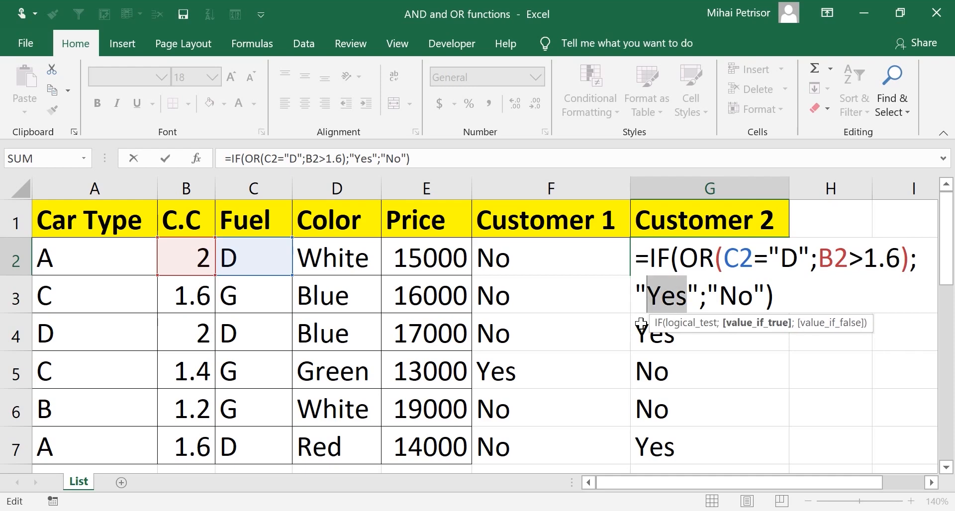
{"action": "left_click", "coordinate": [798, 257]}
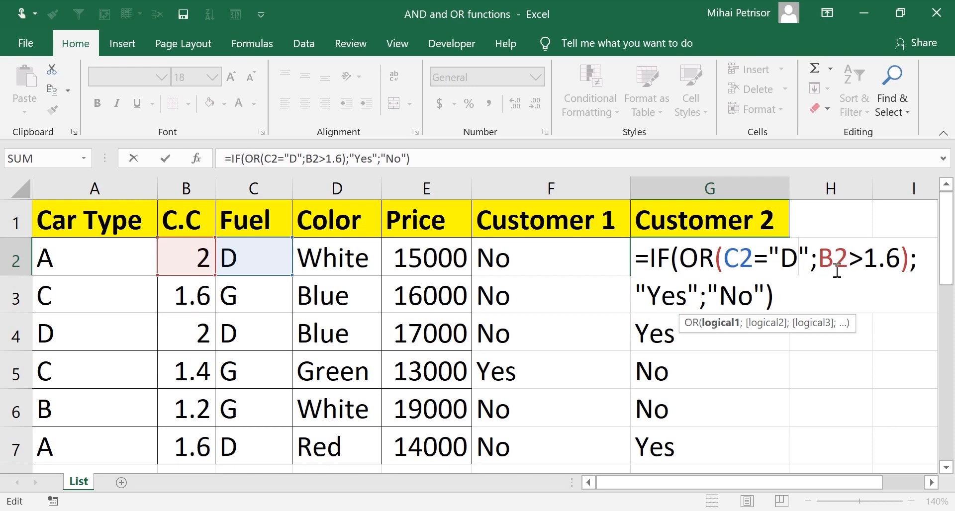
{"action": "key", "text": "ctrl+Return"}
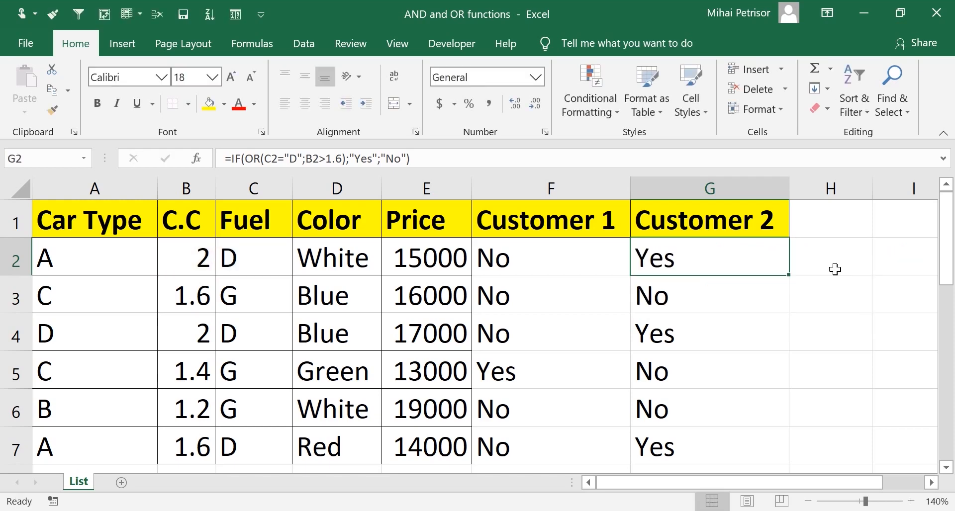
Step: Check the fuel and C.C conditions of the OR formula in G3, leaving it as is
{"action": "double_click", "coordinate": [711, 294]}
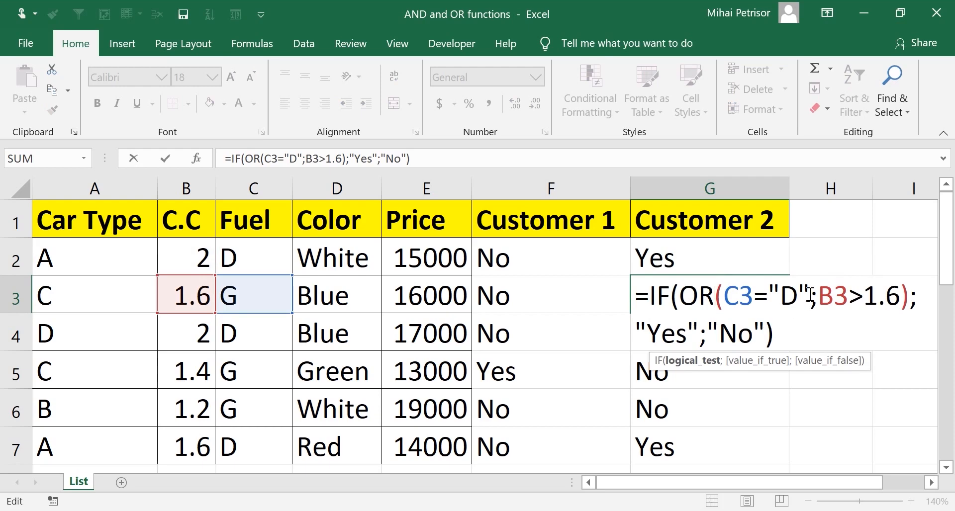
{"action": "left_click_drag", "start_coordinate": [809, 296], "coordinate": [724, 295]}
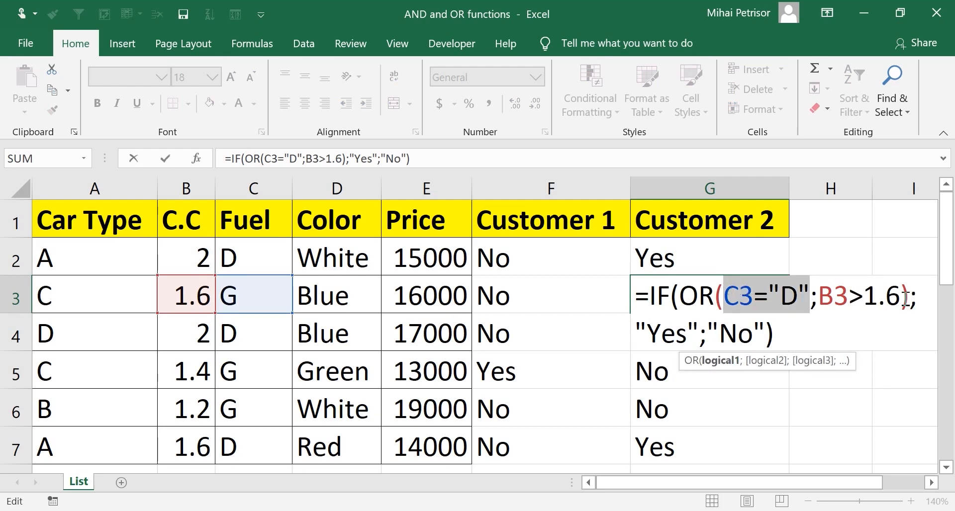
{"action": "left_click_drag", "start_coordinate": [901, 297], "coordinate": [818, 297]}
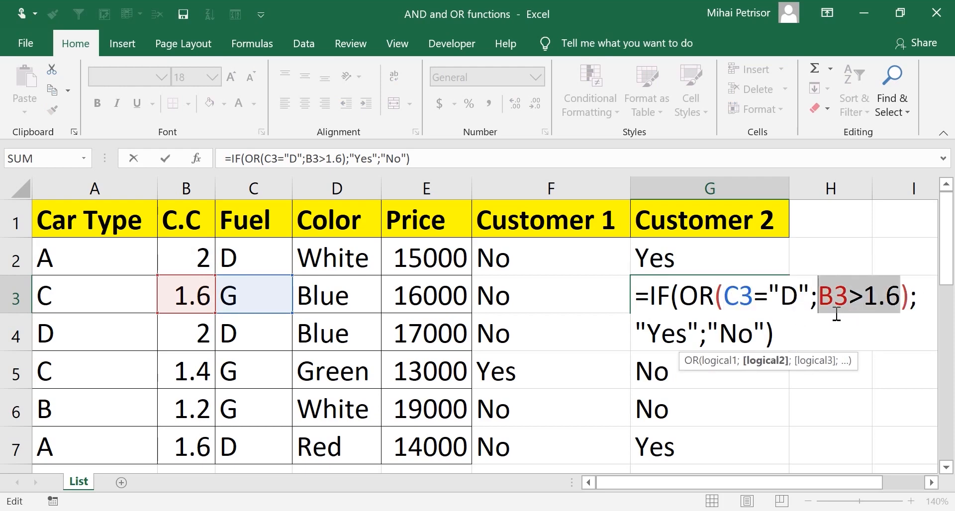
{"action": "key", "text": "Escape"}
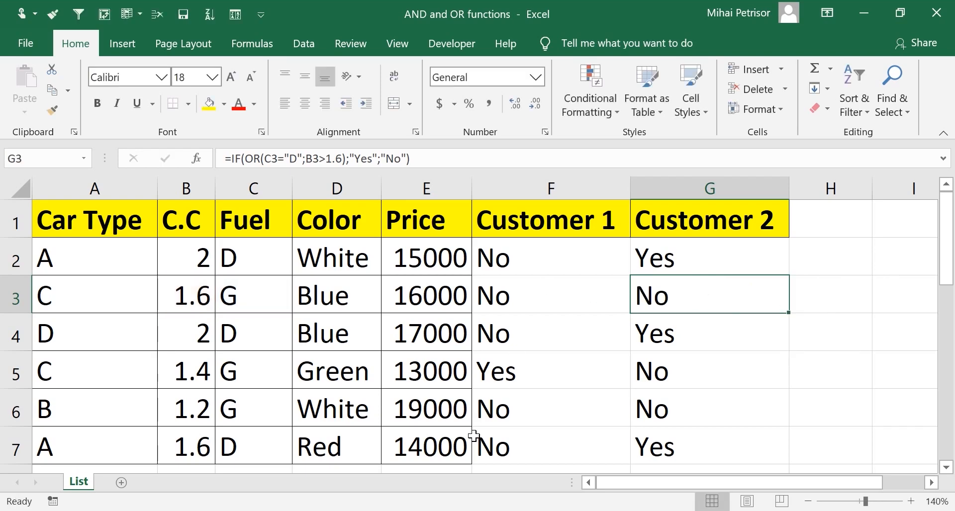
Step: Switch to the Reference Functions workbook and examine the Car Type and Color Code data and the CHOOSE formula in G2
{"action": "mouse_move", "coordinate": [458, 510]}
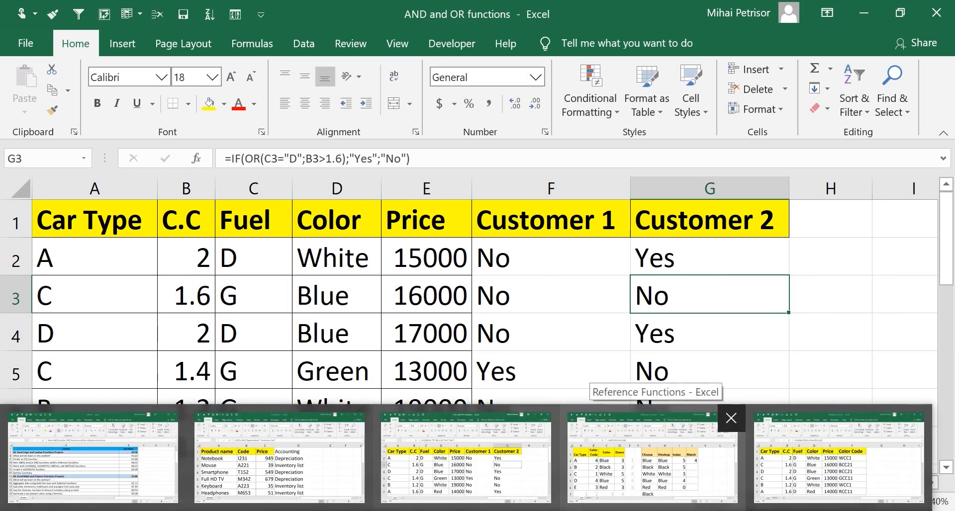
{"action": "left_click", "coordinate": [657, 460]}
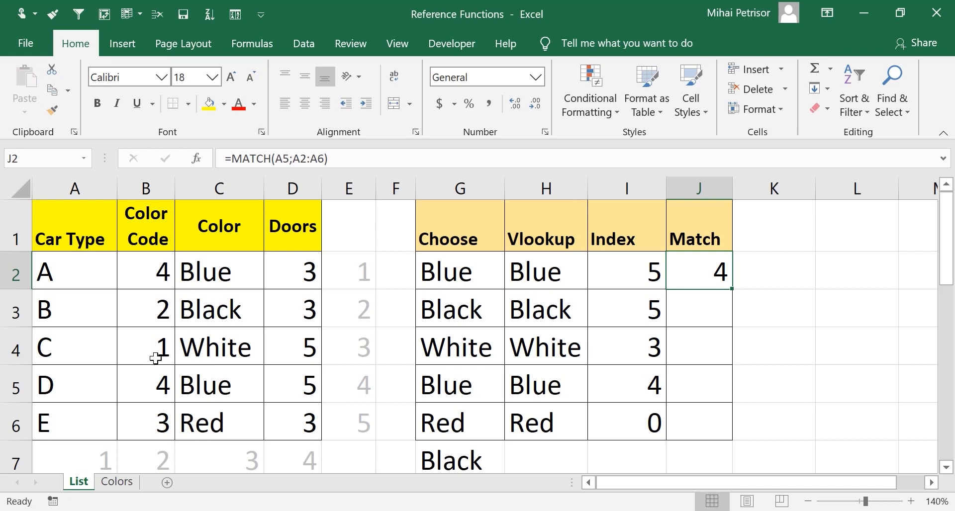
{"action": "left_click_drag", "start_coordinate": [140, 273], "coordinate": [156, 295]}
{"action": "left_click_drag", "start_coordinate": [108, 274], "coordinate": [98, 420]}
{"action": "left_click_drag", "start_coordinate": [160, 264], "coordinate": [160, 423]}
{"action": "left_click", "coordinate": [474, 270]}
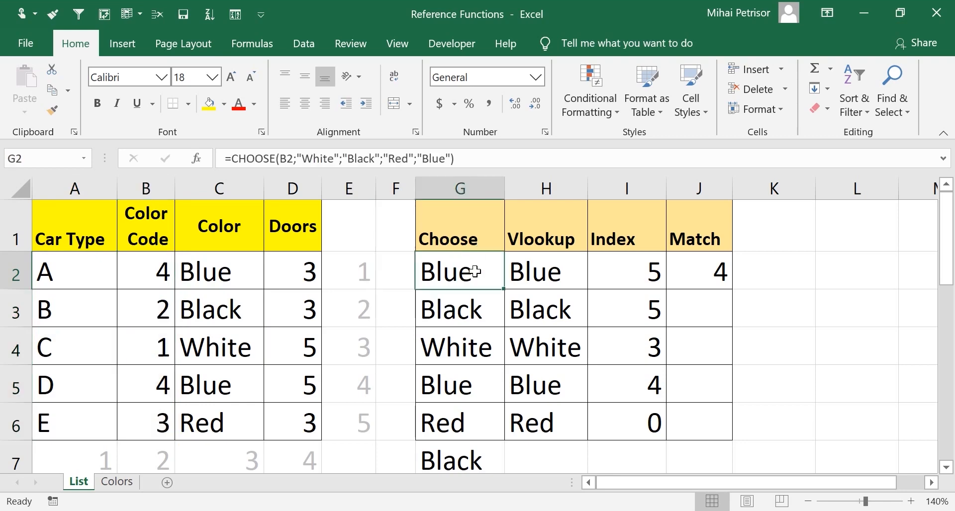
Step: Inspect the index number and the four color value arguments of the CHOOSE function in G2, keeping the formula as is
{"action": "double_click", "coordinate": [475, 271]}
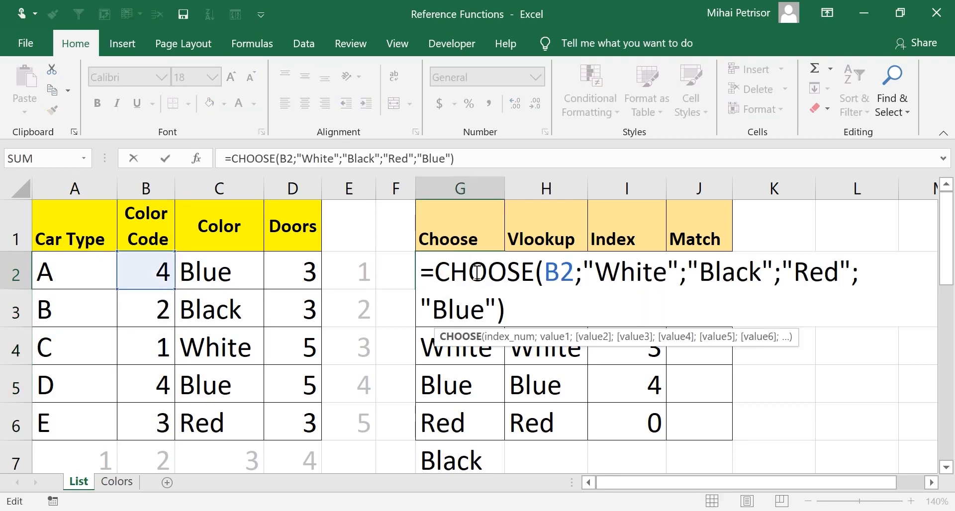
{"action": "left_click", "coordinate": [197, 159]}
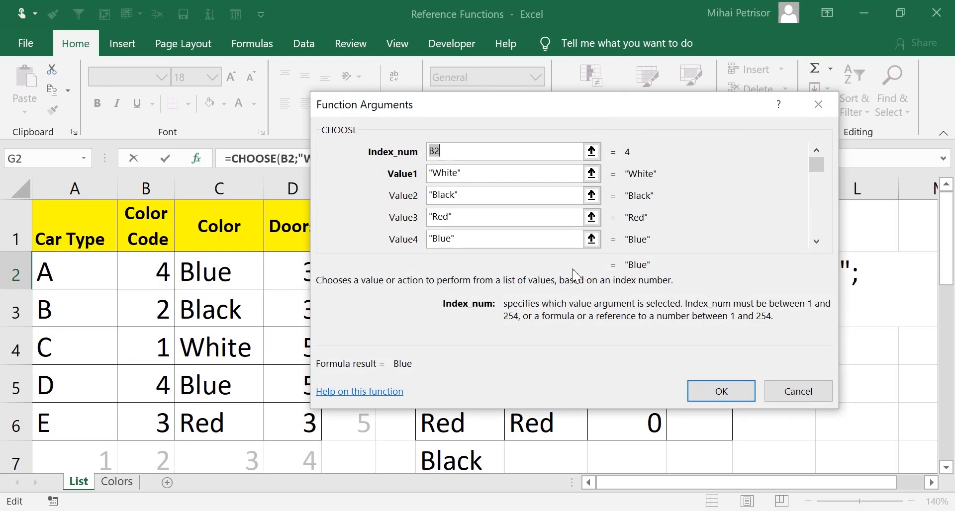
{"action": "left_click_drag", "start_coordinate": [586, 110], "coordinate": [547, 113]}
{"action": "left_click_drag", "start_coordinate": [649, 289], "coordinate": [669, 309]}
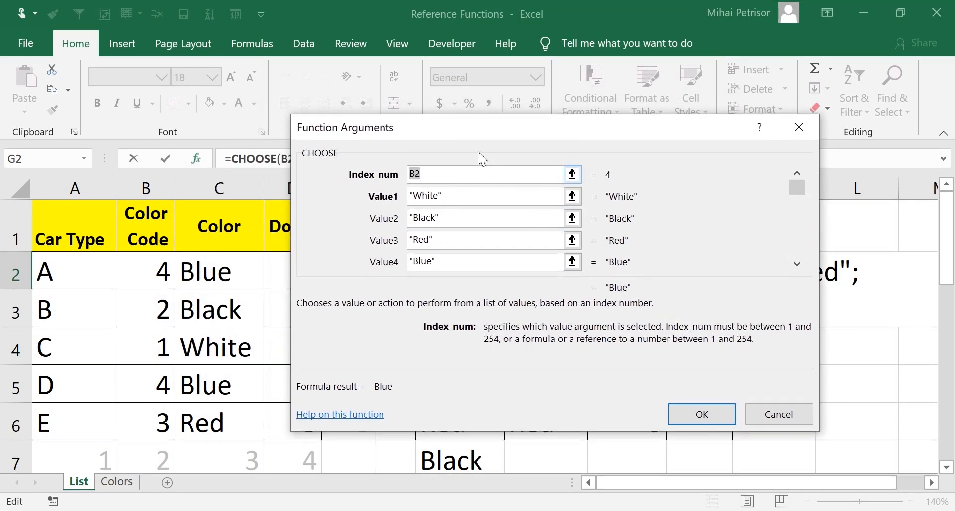
{"action": "left_click", "coordinate": [466, 173]}
{"action": "left_click", "coordinate": [450, 200]}
{"action": "left_click", "coordinate": [456, 220]}
{"action": "left_click", "coordinate": [454, 244]}
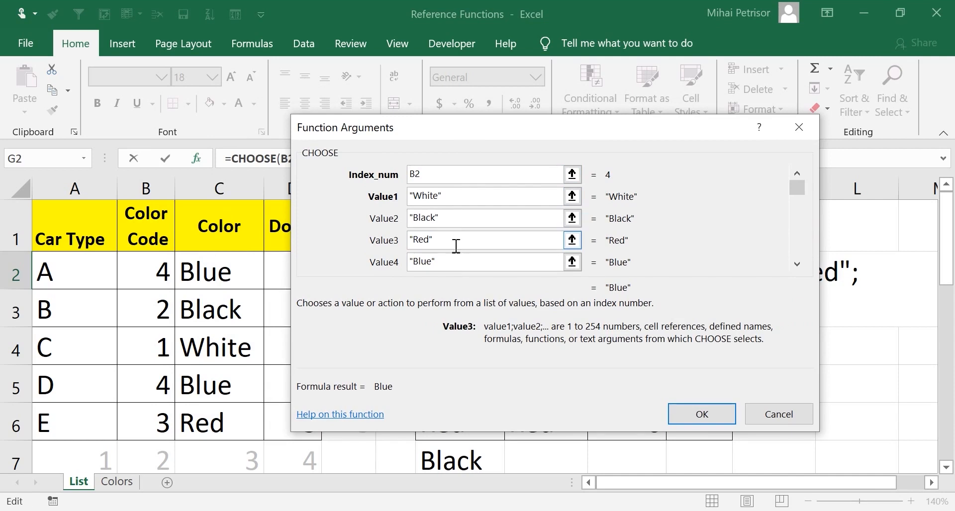
{"action": "left_click", "coordinate": [455, 264]}
{"action": "left_click", "coordinate": [446, 178]}
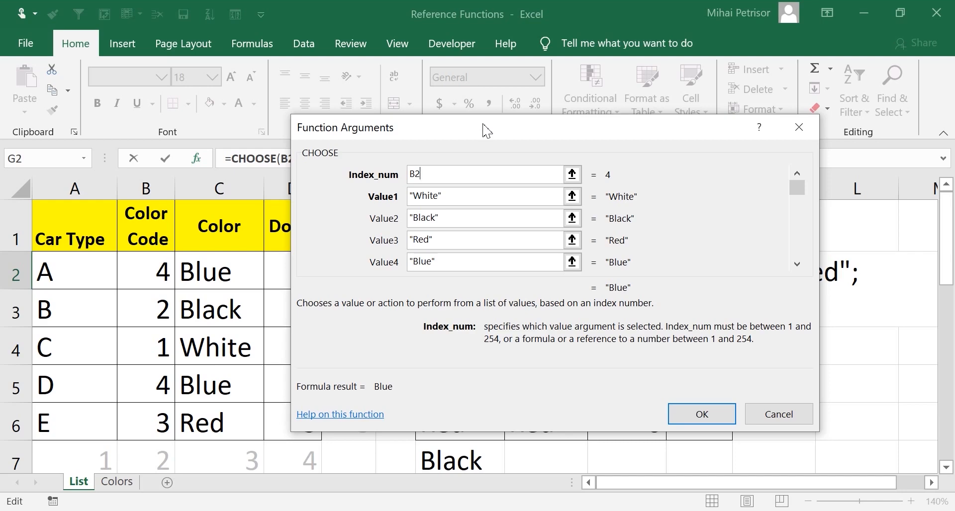
{"action": "left_click", "coordinate": [797, 414]}
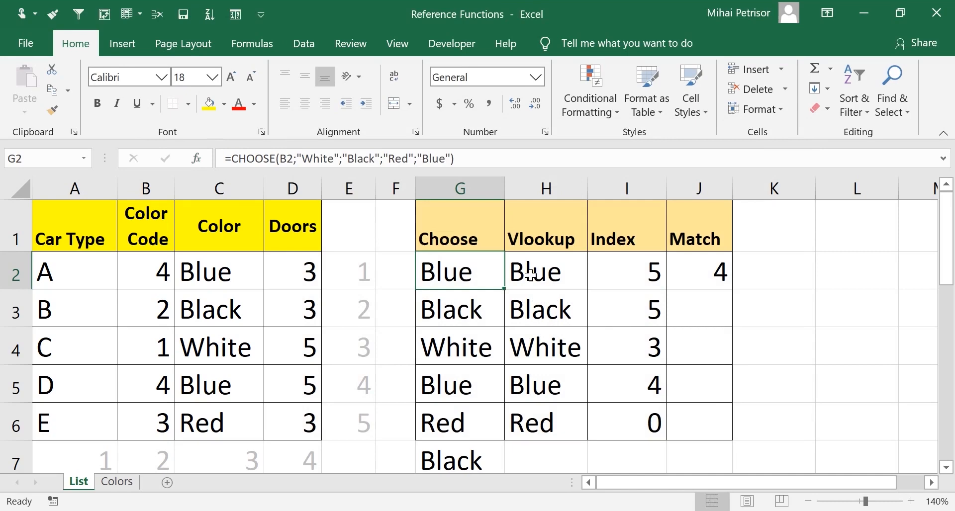
Step: Examine the VLOOKUP formula in H2 and its source table on the Colors sheet, returning to the List sheet
{"action": "left_click", "coordinate": [533, 268]}
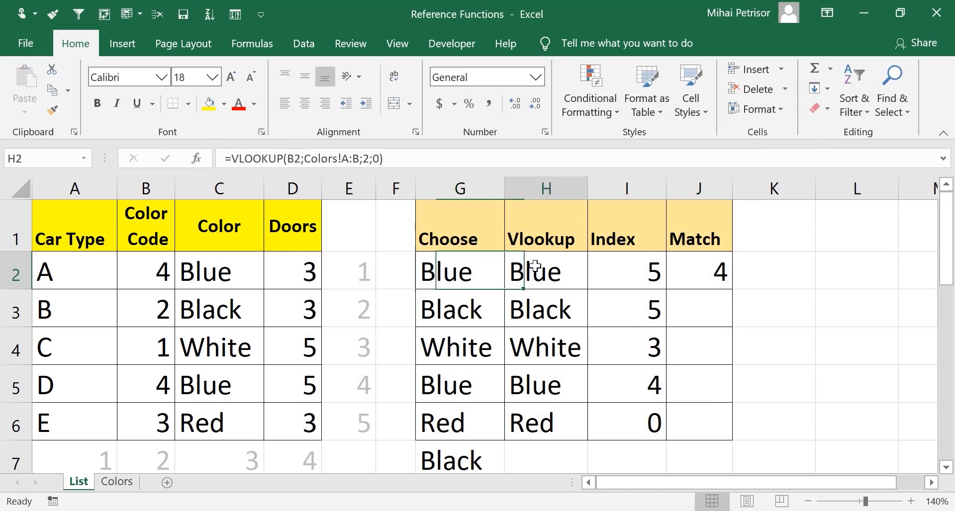
{"action": "left_click", "coordinate": [554, 307]}
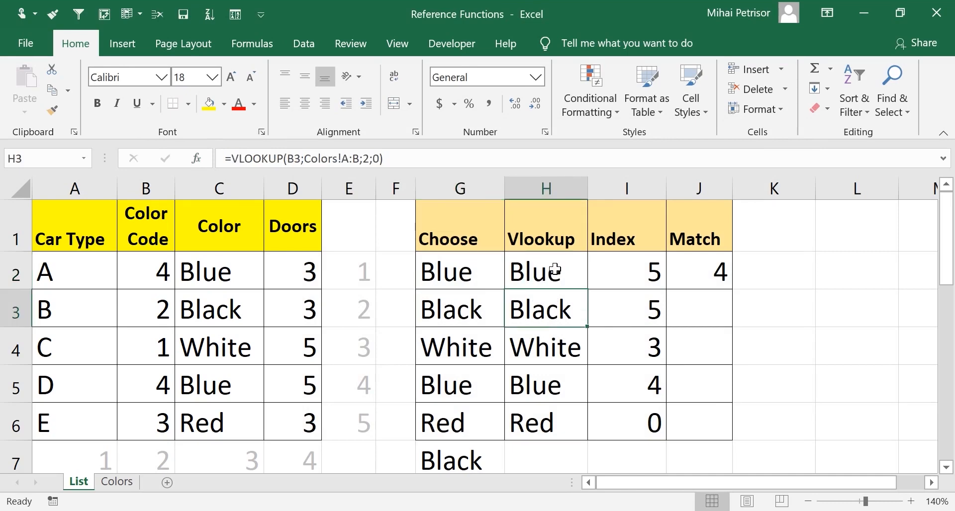
{"action": "left_click_drag", "start_coordinate": [555, 271], "coordinate": [577, 272]}
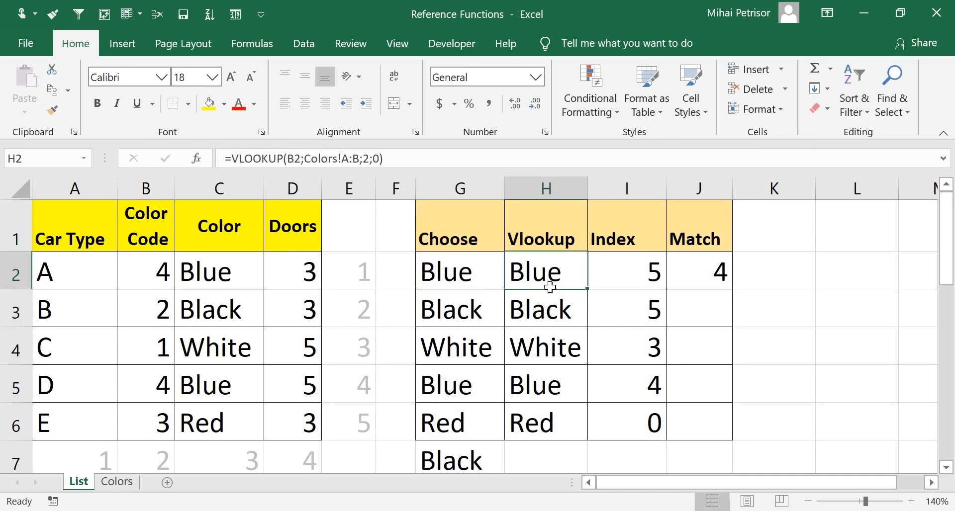
{"action": "double_click", "coordinate": [550, 272]}
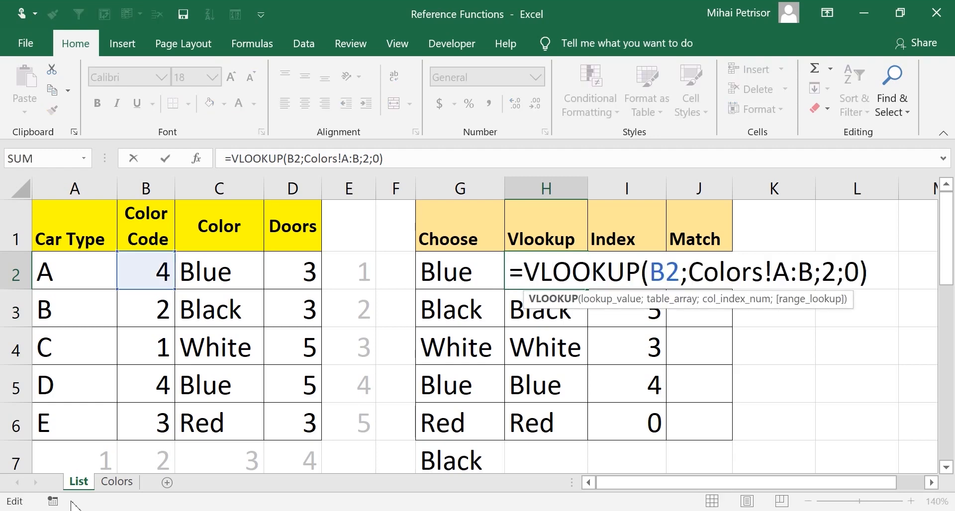
{"action": "key", "text": "Escape"}
{"action": "left_click", "coordinate": [113, 484]}
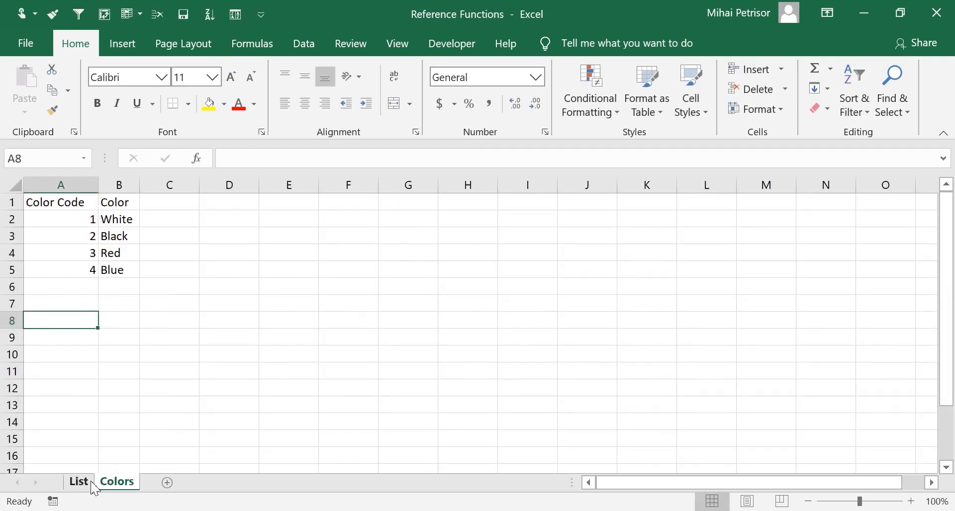
{"action": "left_click", "coordinate": [91, 484]}
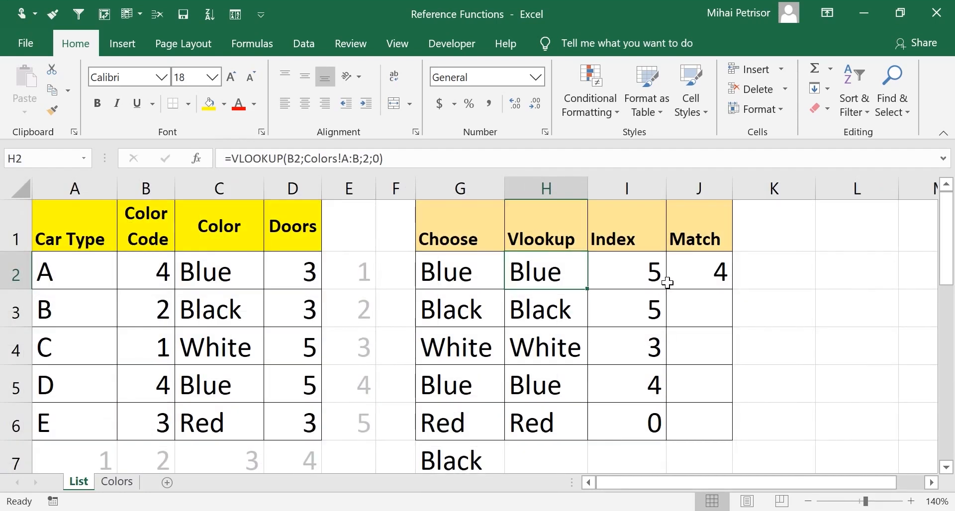
Step: Inspect the INDEX formula in I2 using the array;row_num;column_num argument list, leaving its arguments as they are
{"action": "left_click", "coordinate": [649, 275]}
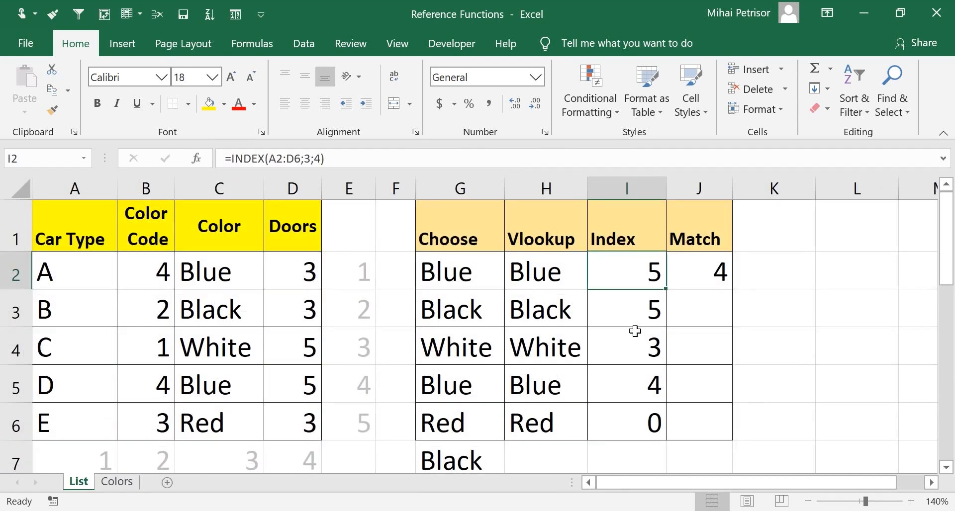
{"action": "double_click", "coordinate": [624, 271]}
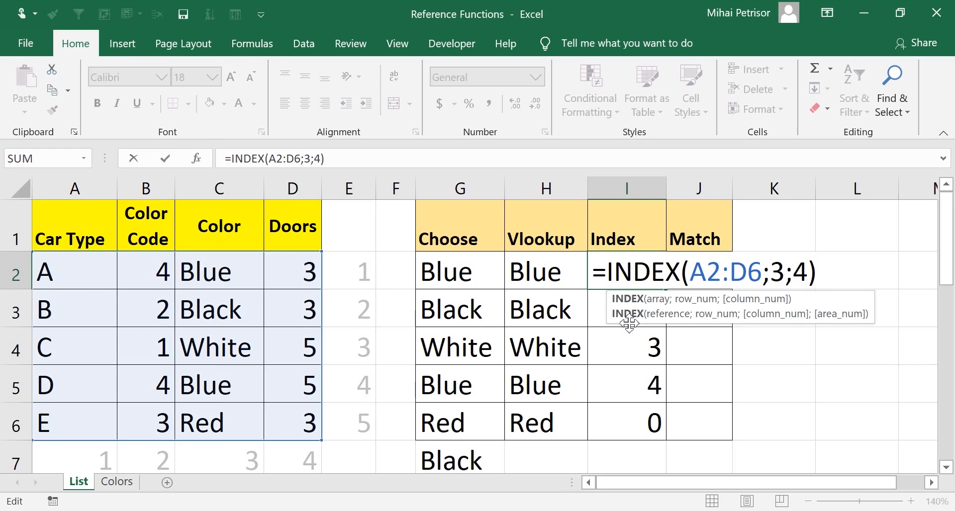
{"action": "left_click", "coordinate": [196, 158]}
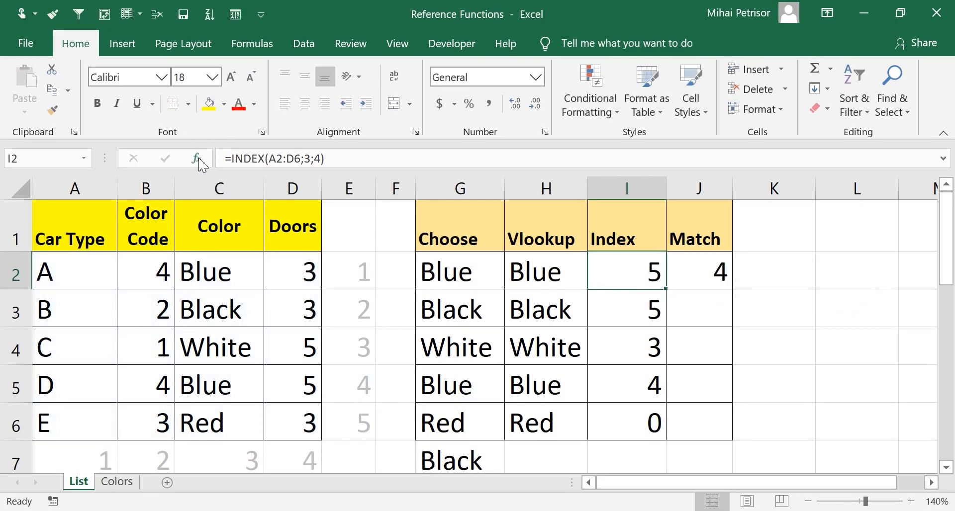
{"action": "left_click", "coordinate": [573, 327]}
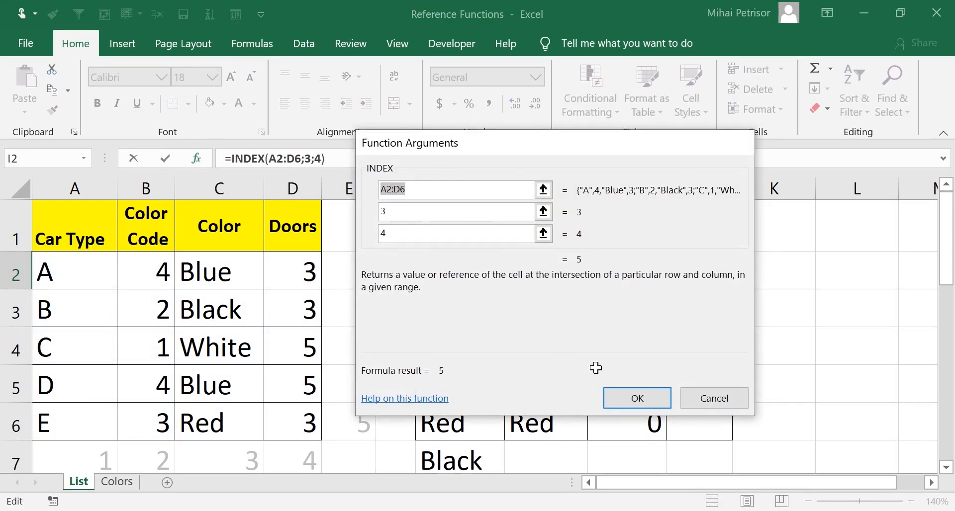
{"action": "left_click", "coordinate": [622, 395]}
{"action": "left_click", "coordinate": [197, 159]}
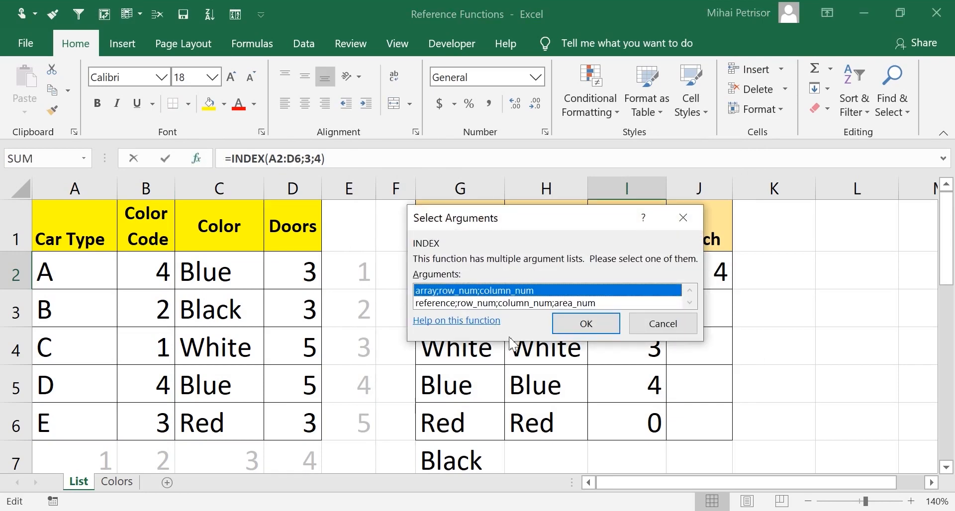
{"action": "left_click", "coordinate": [621, 328]}
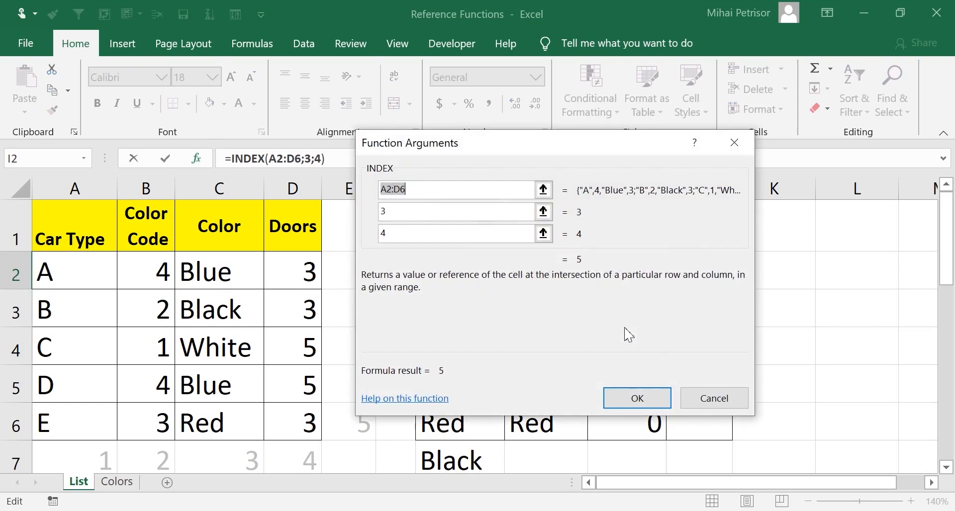
{"action": "left_click", "coordinate": [717, 398]}
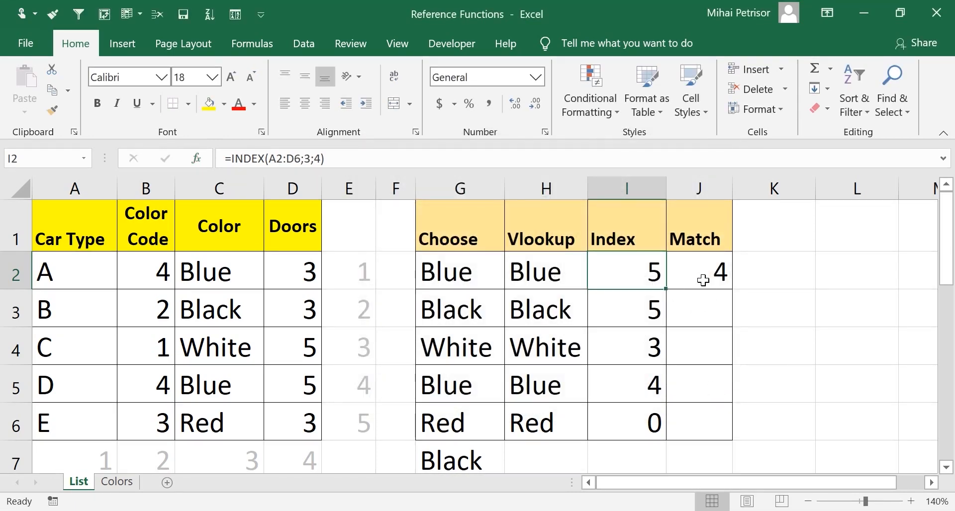
Step: Examine the MATCH formula in J2 and the cells it references in the Car Type column
{"action": "left_click", "coordinate": [703, 279]}
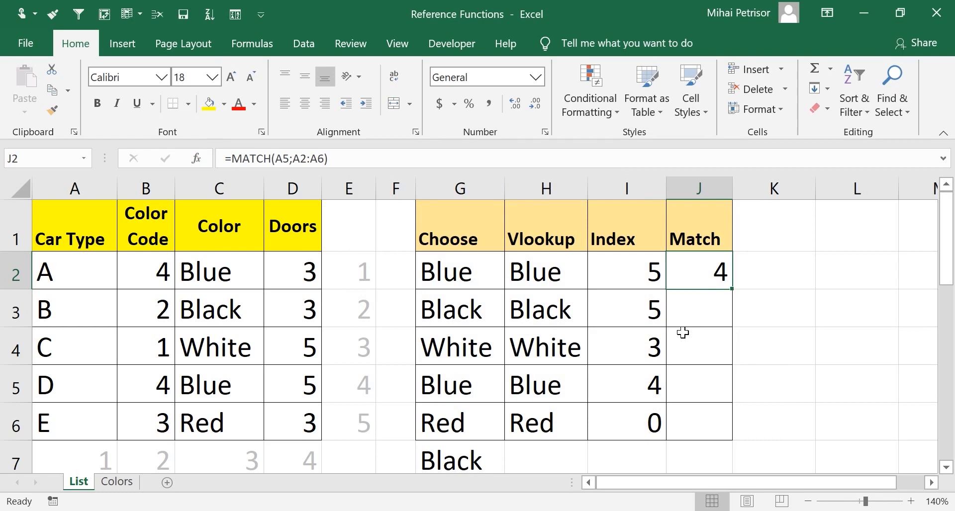
{"action": "double_click", "coordinate": [700, 273]}
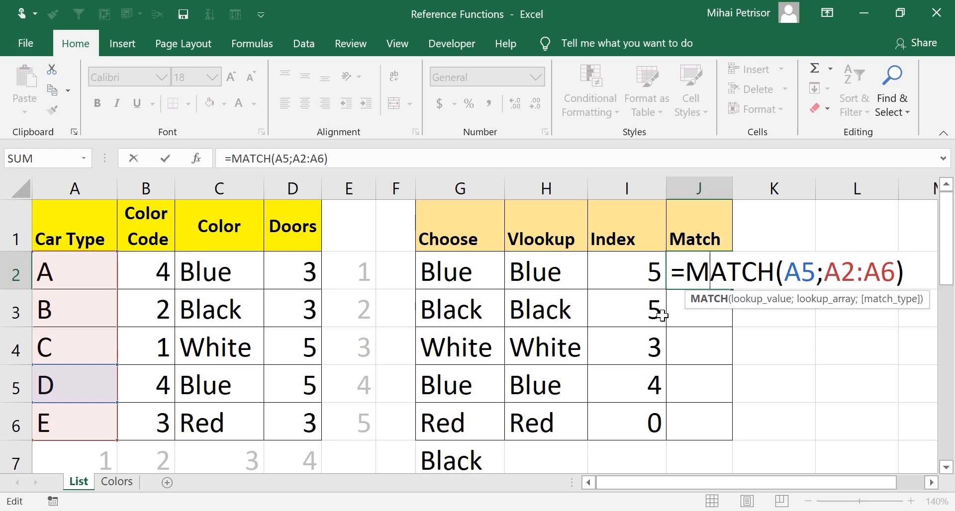
{"action": "key", "text": "Escape"}
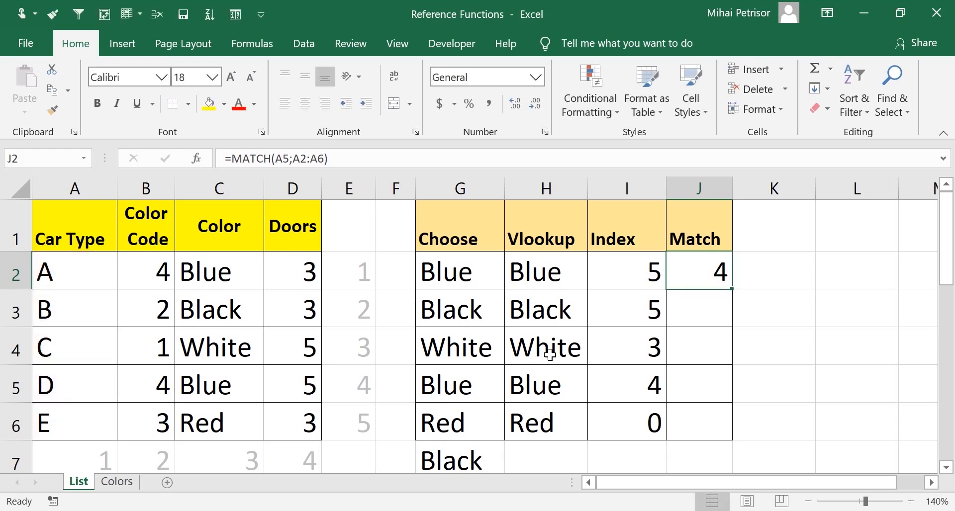
{"action": "double_click", "coordinate": [709, 271]}
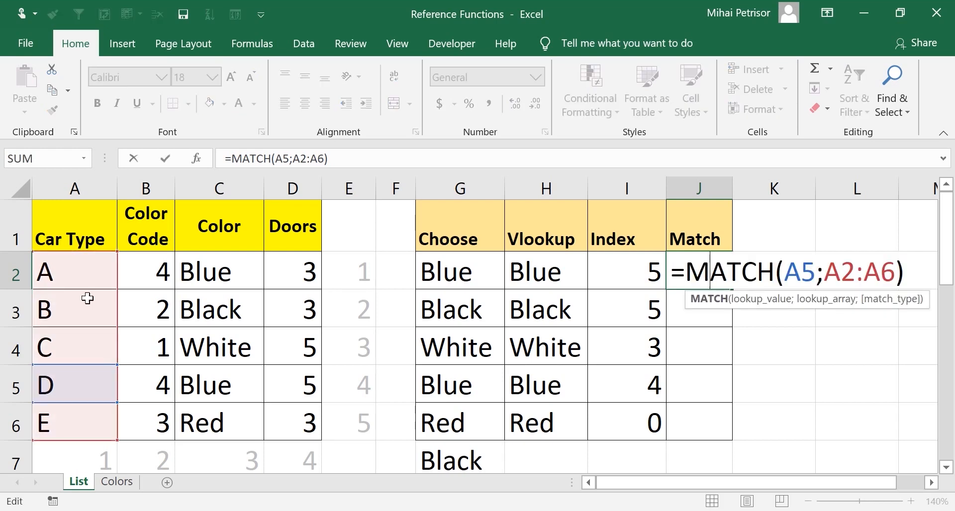
{"action": "key", "text": "Escape"}
Step: Review the lookup value and lookup array arguments of the MATCH function in J2, keeping the formula as is
{"action": "double_click", "coordinate": [693, 268]}
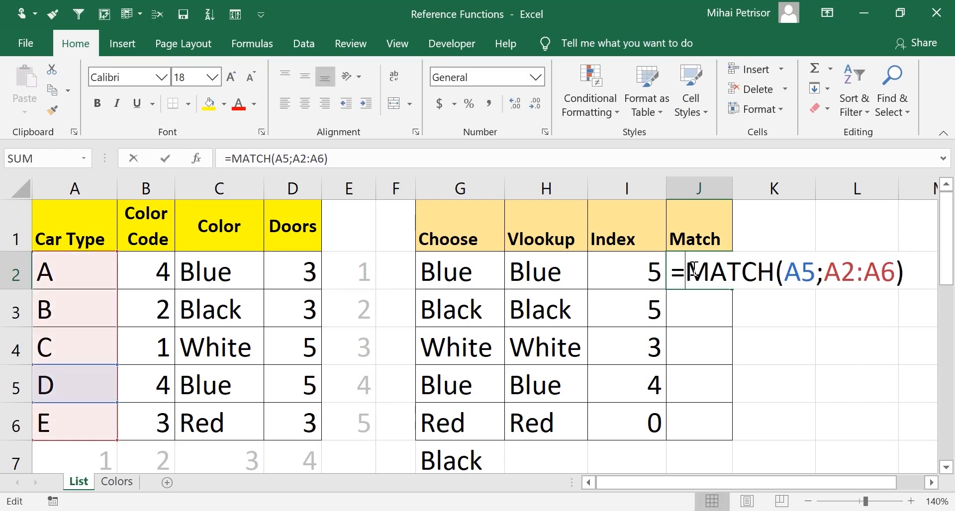
{"action": "key", "text": "Escape"}
{"action": "key", "text": "shift+F3"}
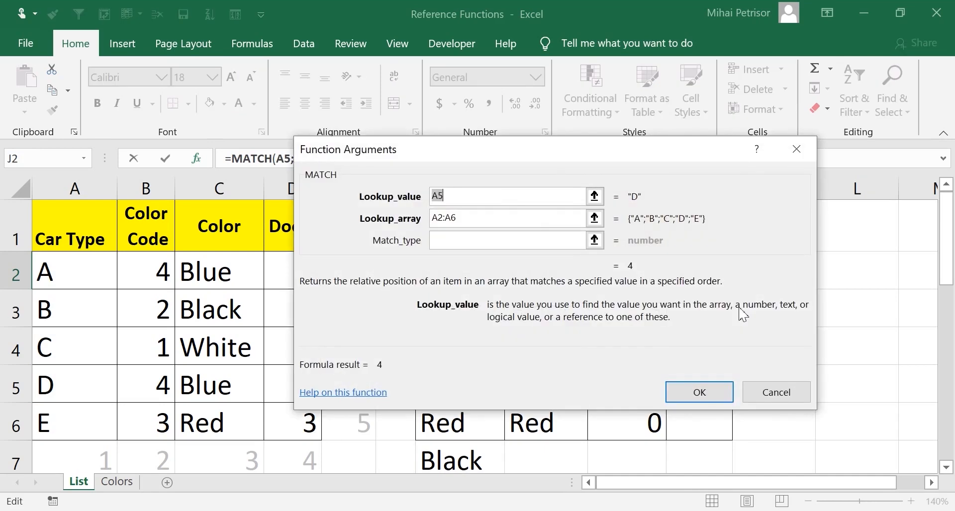
{"action": "left_click_drag", "start_coordinate": [534, 156], "coordinate": [626, 169]}
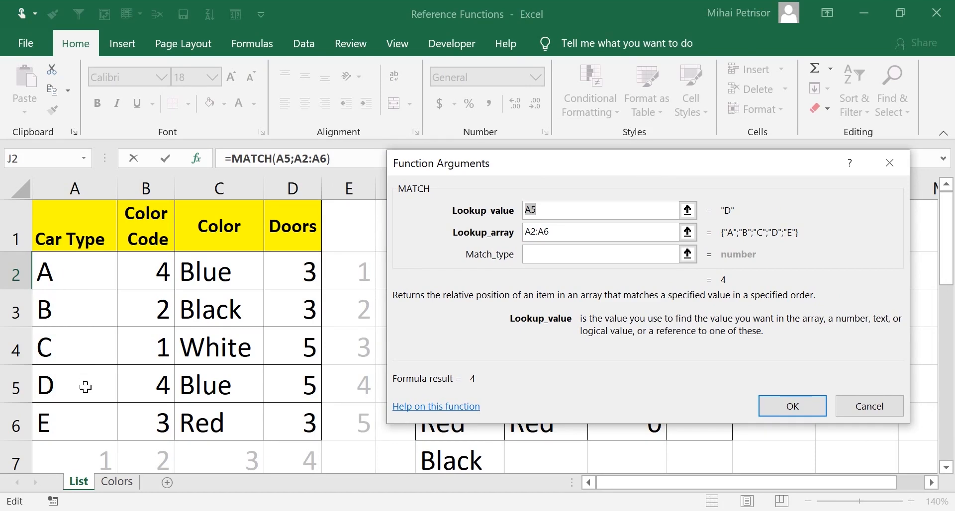
{"action": "key", "text": "Return"}
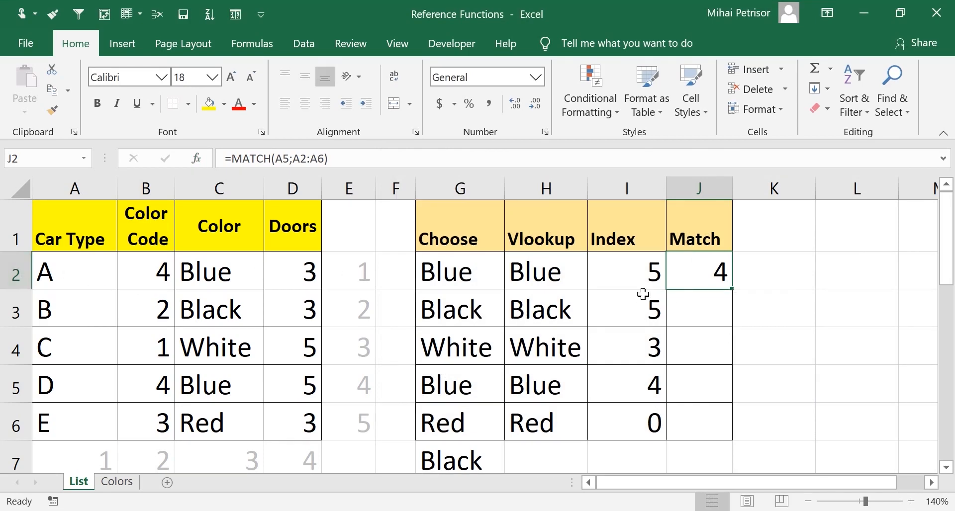
{"action": "double_click", "coordinate": [693, 271]}
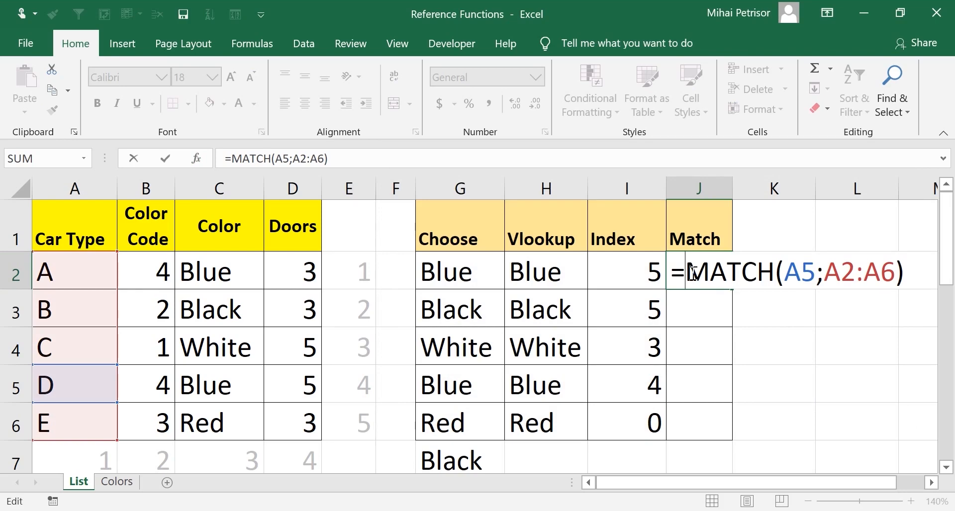
{"action": "key", "text": "Escape"}
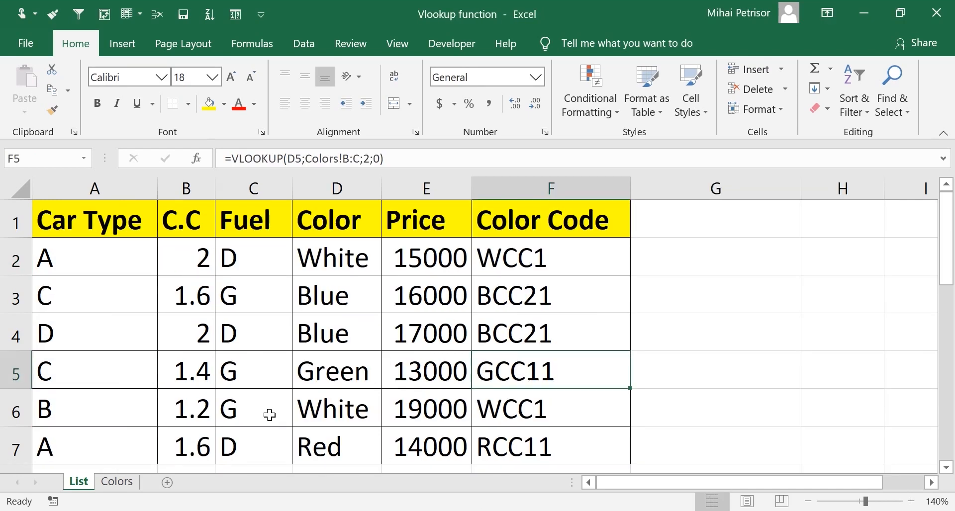
Step: Switch to the Vlookup function workbook, check the Color Code formulas in F2 and F3, and autofit column F
{"action": "left_click", "coordinate": [590, 267]}
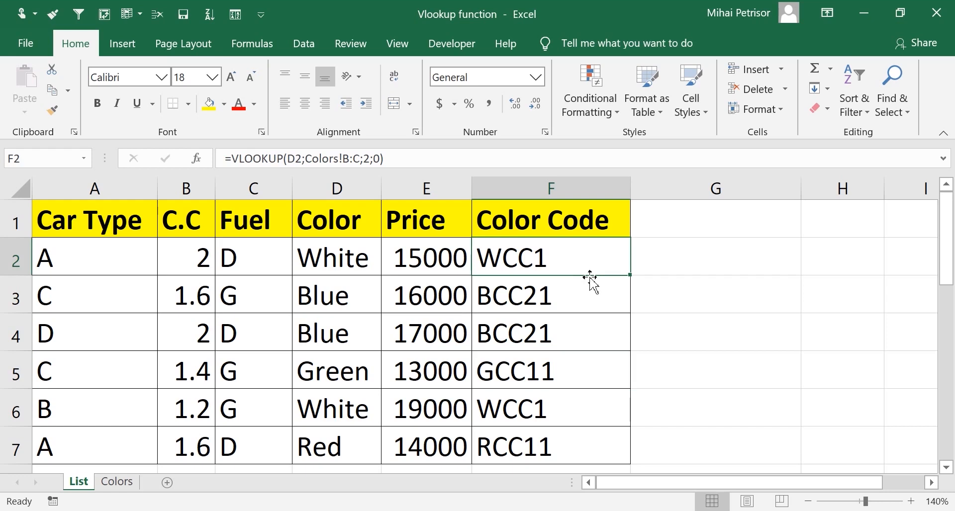
{"action": "left_click", "coordinate": [582, 300]}
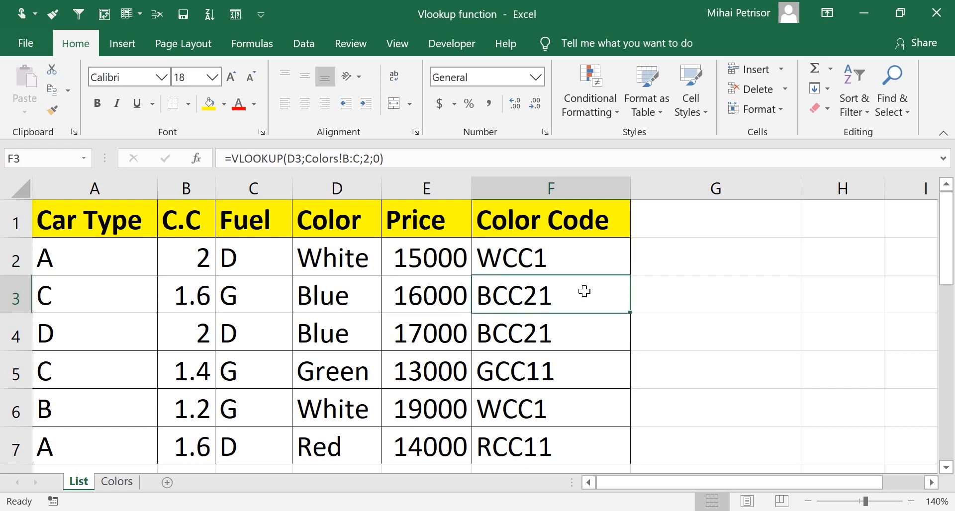
{"action": "left_click", "coordinate": [582, 259]}
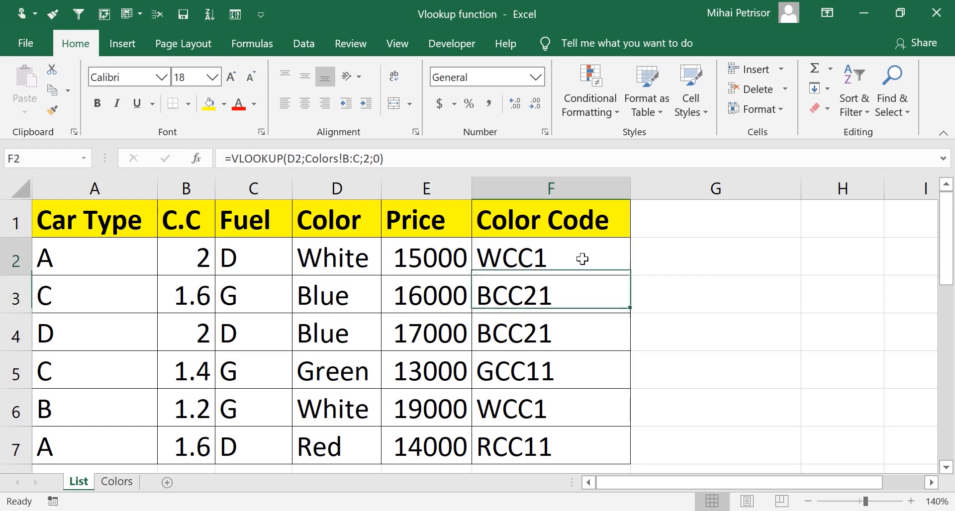
{"action": "double_click", "coordinate": [631, 187]}
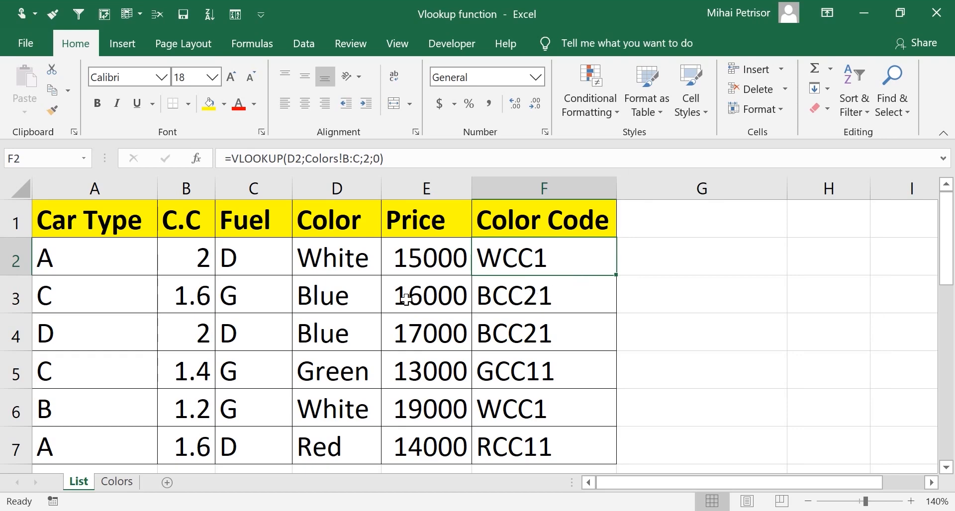
Step: Check the color and code lookup table on the Colors sheet and return to the List sheet
{"action": "left_click", "coordinate": [117, 483]}
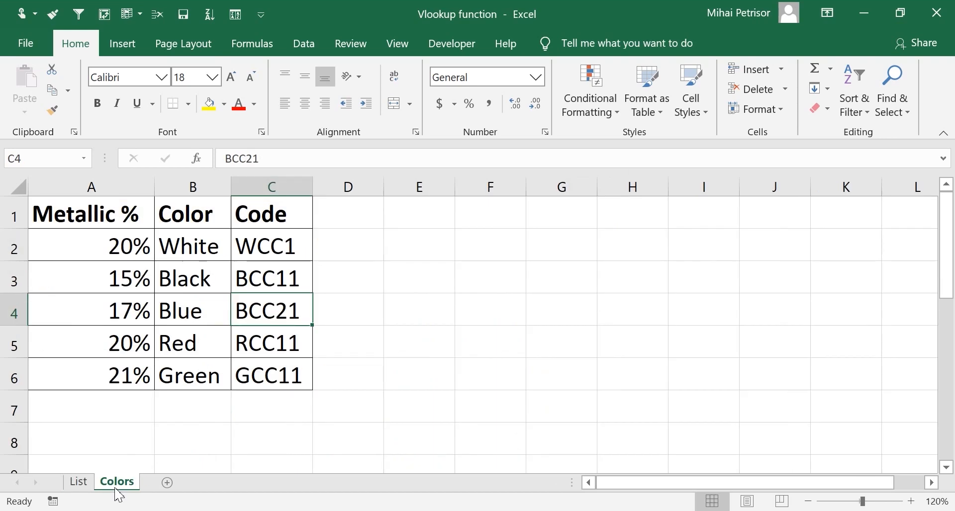
{"action": "left_click", "coordinate": [78, 482]}
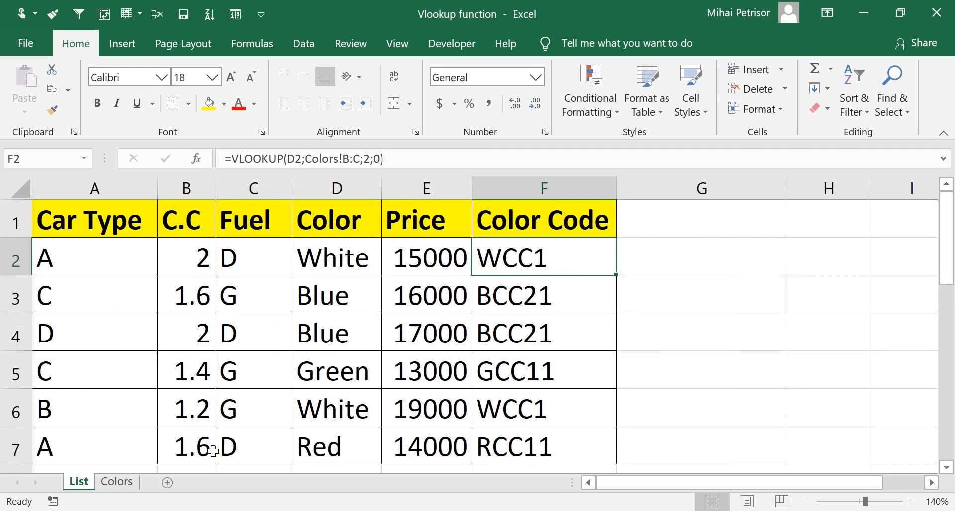
Step: Compare the car list with the color and code table on the Colors sheet, ending on the List sheet with F2 selected
{"action": "left_click", "coordinate": [117, 482]}
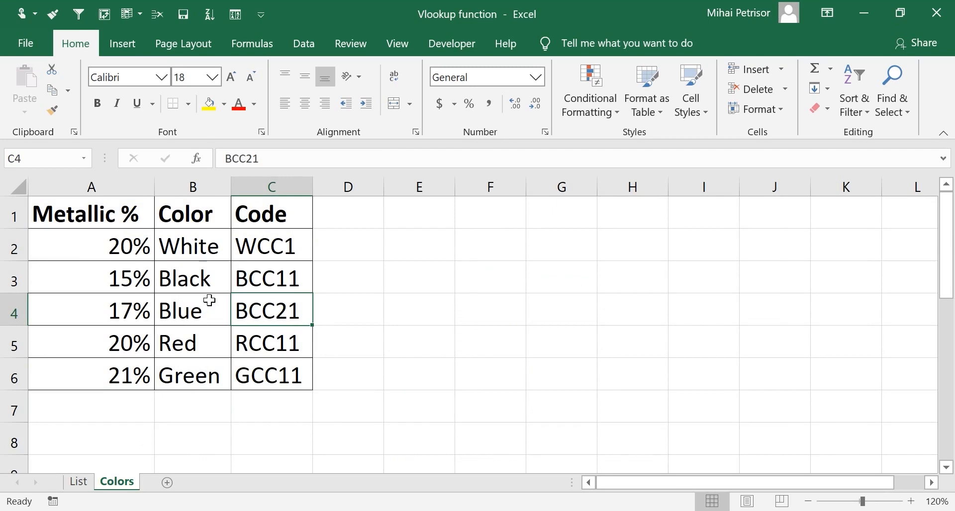
{"action": "left_click", "coordinate": [78, 483]}
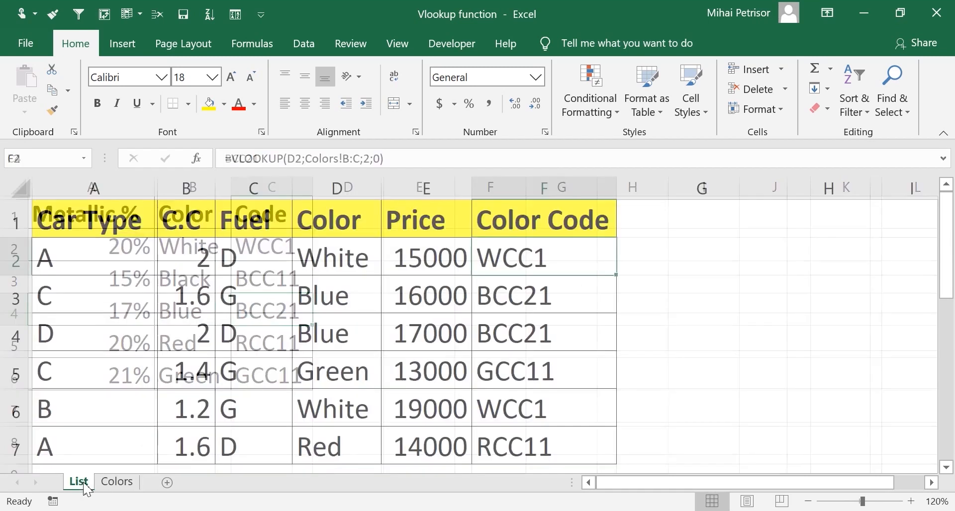
{"action": "left_click", "coordinate": [110, 260]}
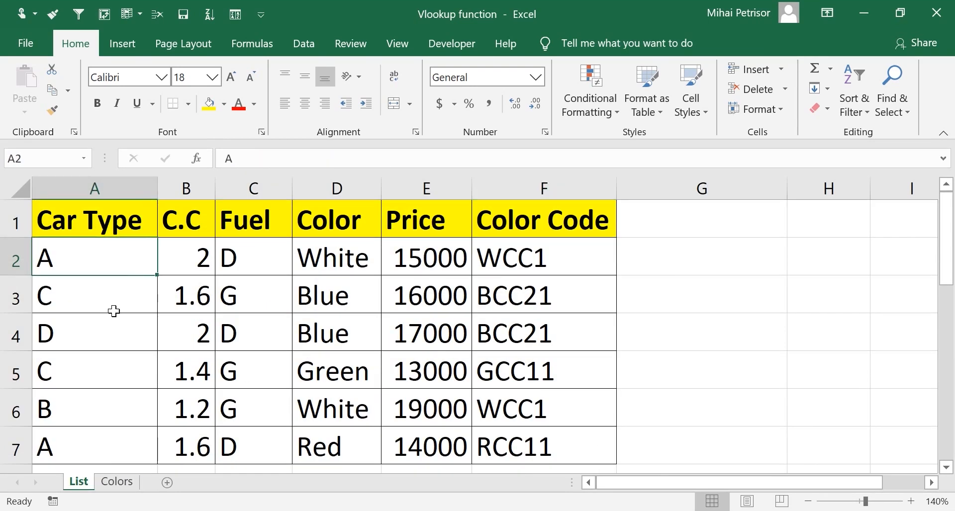
{"action": "left_click", "coordinate": [591, 262]}
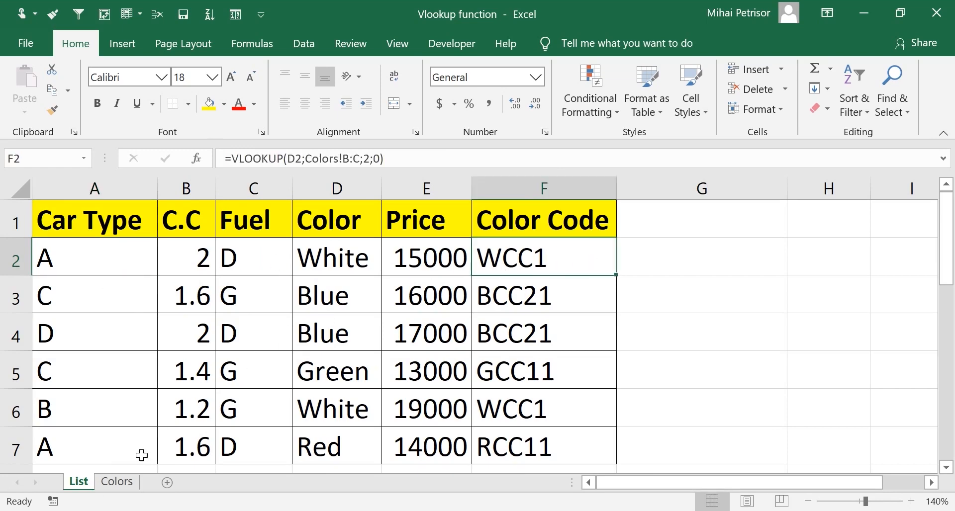
{"action": "left_click", "coordinate": [118, 482]}
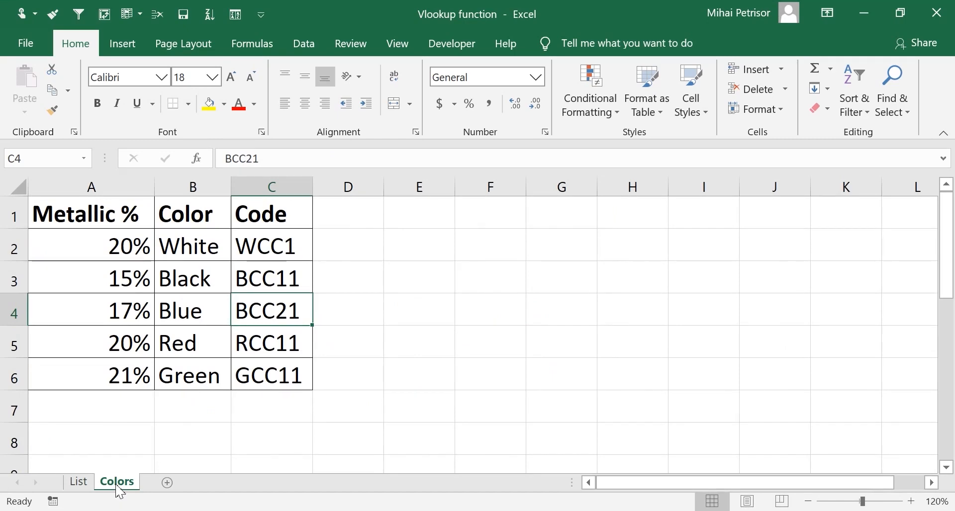
{"action": "left_click", "coordinate": [87, 484]}
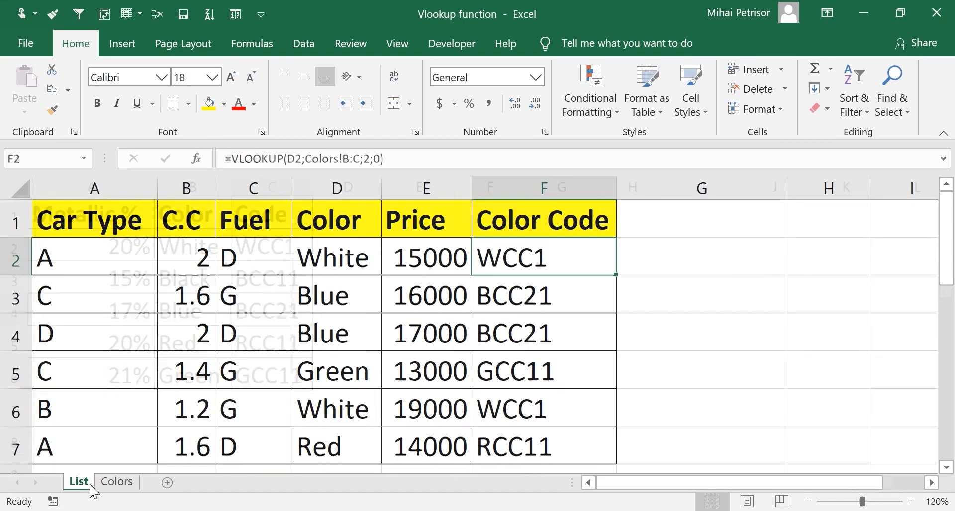
Step: Review the Lookup_value argument of the VLOOKUP function in F2 and the cell it references, leaving the formula as is
{"action": "left_click", "coordinate": [202, 162]}
{"action": "left_click", "coordinate": [202, 162]}
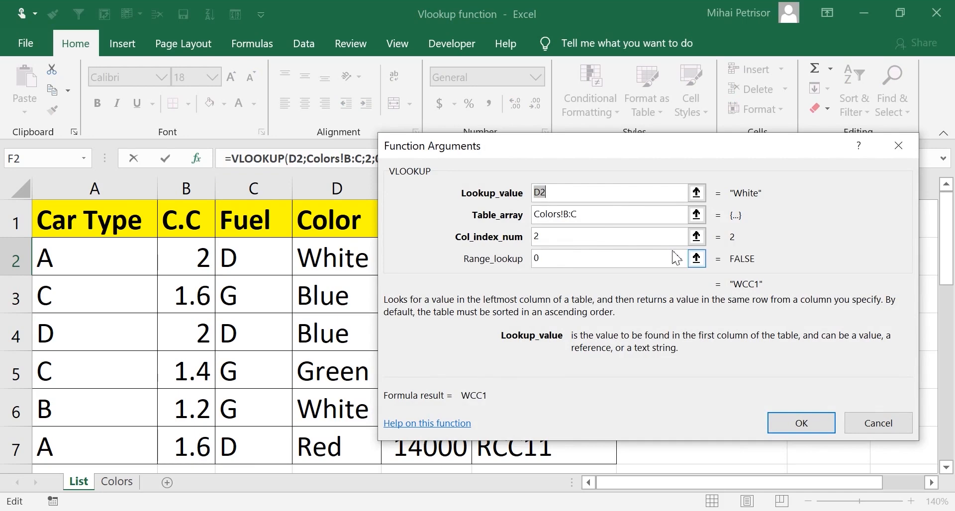
{"action": "left_click", "coordinate": [560, 192]}
{"action": "left_click_drag", "start_coordinate": [548, 152], "coordinate": [748, 180]}
{"action": "key", "text": "Escape"}
{"action": "double_click", "coordinate": [516, 262]}
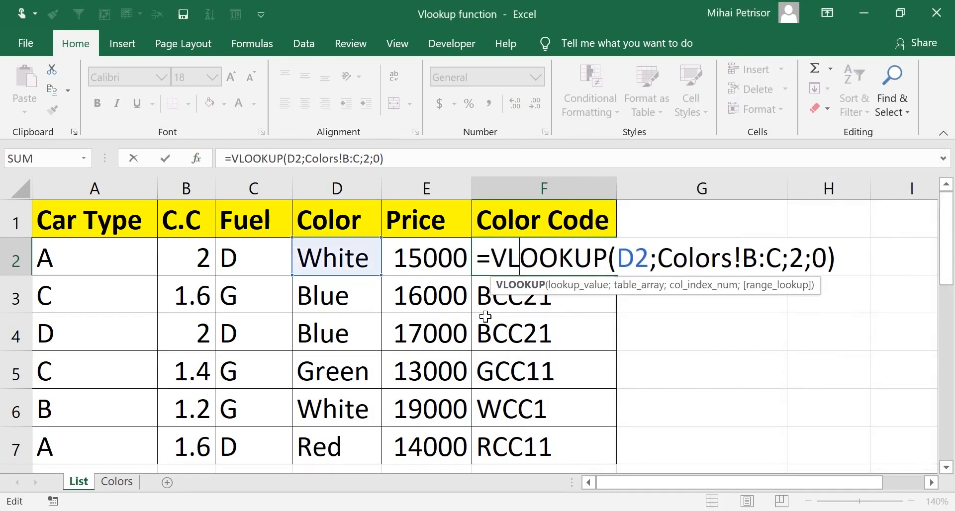
{"action": "key", "text": "Escape"}
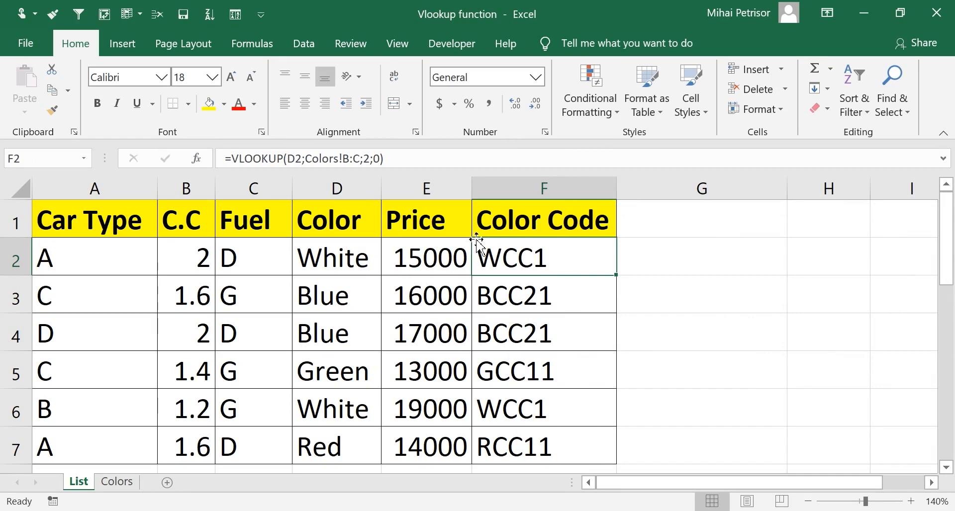
Step: Review the Table_array argument of the VLOOKUP in F2, select A1:C6 on the Colors sheet, and return to the List sheet
{"action": "left_click", "coordinate": [197, 158]}
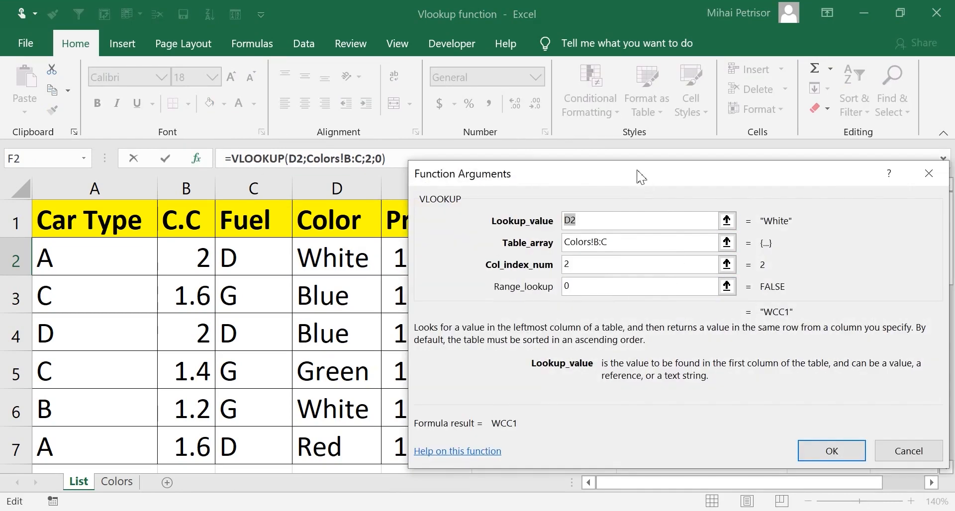
{"action": "left_click_drag", "start_coordinate": [642, 177], "coordinate": [671, 155]}
{"action": "left_click", "coordinate": [651, 221]}
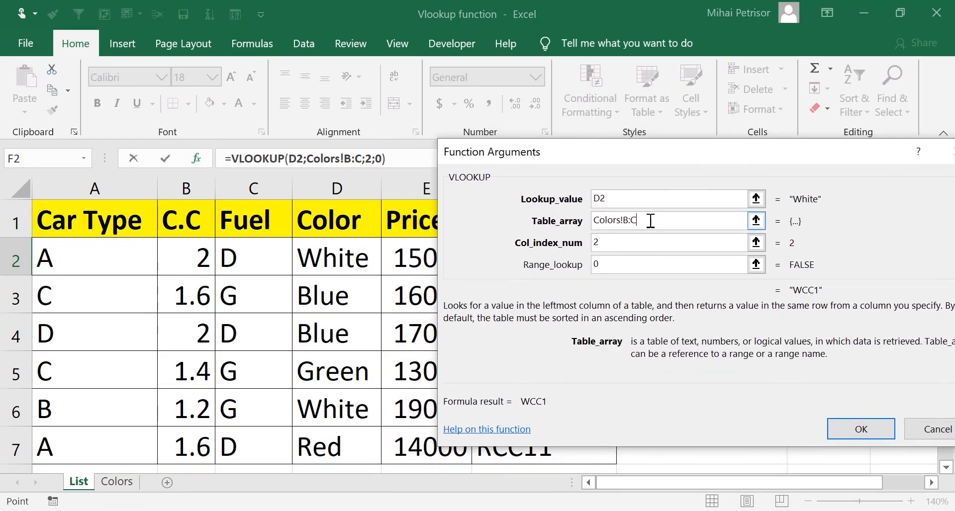
{"action": "key", "text": "Return"}
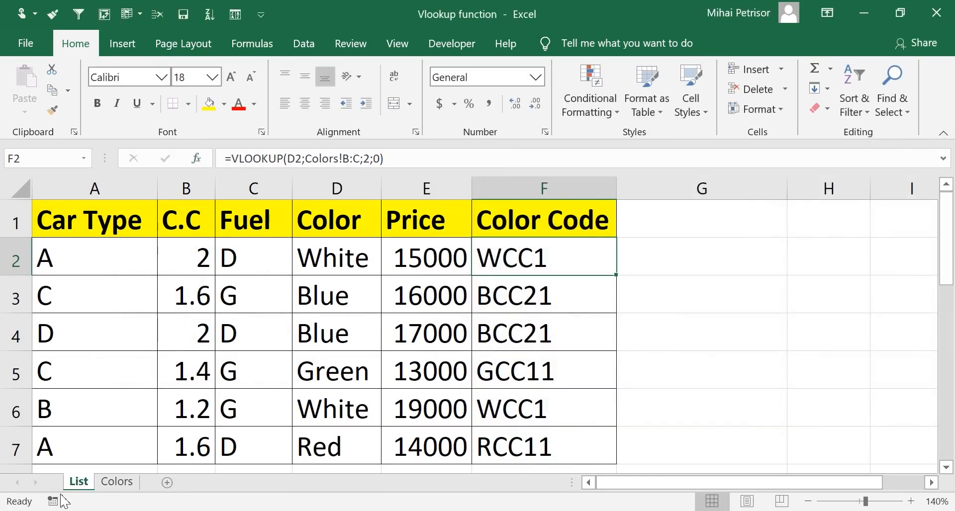
{"action": "left_click", "coordinate": [117, 481]}
{"action": "left_click", "coordinate": [268, 214]}
{"action": "left_click_drag", "start_coordinate": [267, 214], "coordinate": [111, 373]}
{"action": "left_click", "coordinate": [78, 481]}
Step: Review the Col_index_num argument of the VLOOKUP in F2 against columns A to C on the Colors sheet, and return to the List sheet
{"action": "key", "text": "F2"}
{"action": "left_click", "coordinate": [206, 163]}
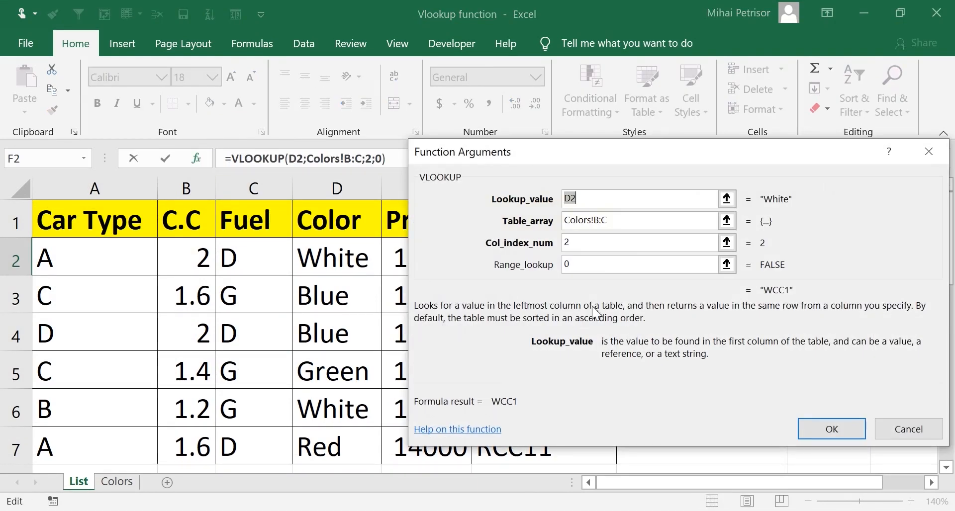
{"action": "left_click", "coordinate": [582, 243]}
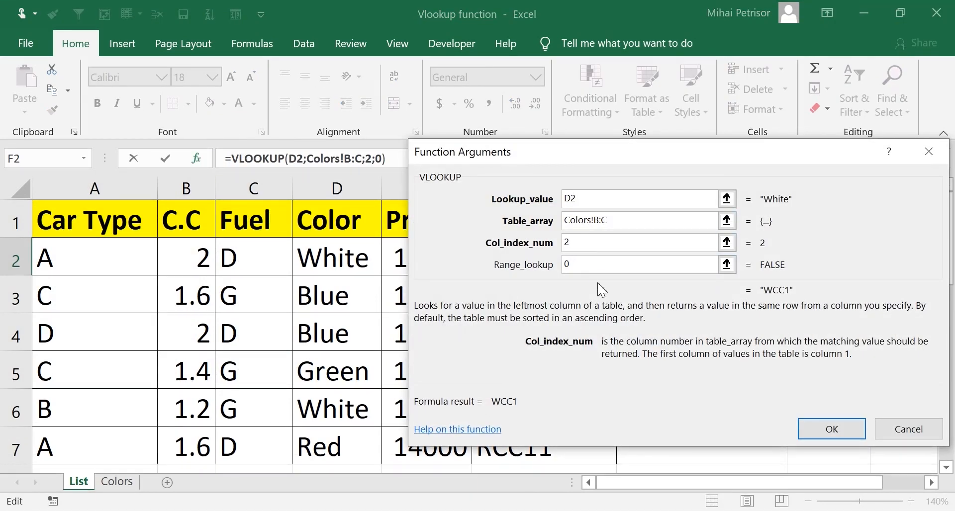
{"action": "key", "text": "Return"}
{"action": "left_click", "coordinate": [117, 483]}
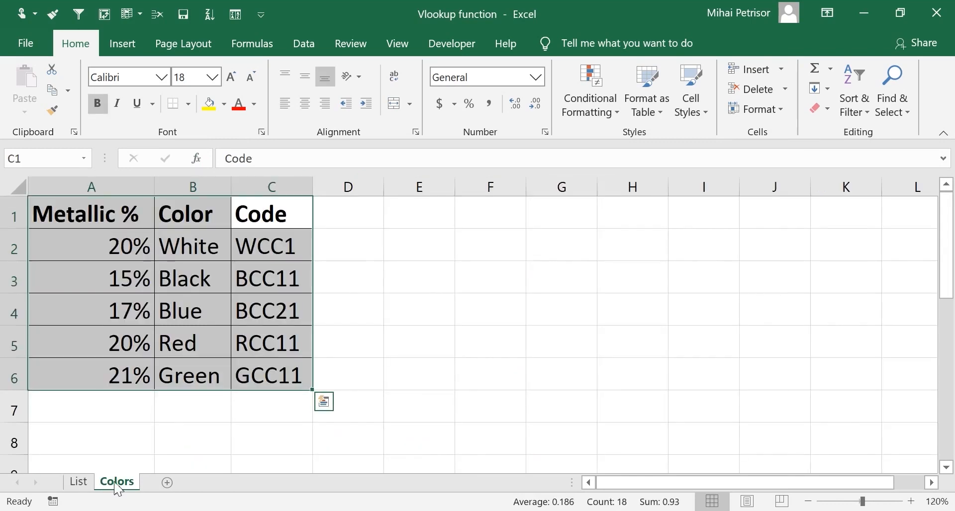
{"action": "left_click", "coordinate": [219, 308]}
{"action": "left_click_drag", "start_coordinate": [125, 188], "coordinate": [271, 187]}
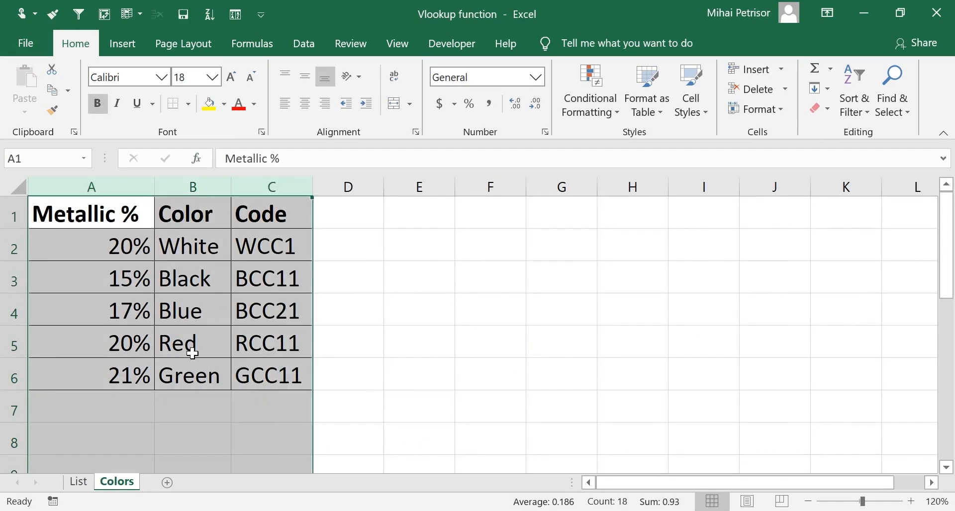
{"action": "left_click", "coordinate": [284, 188]}
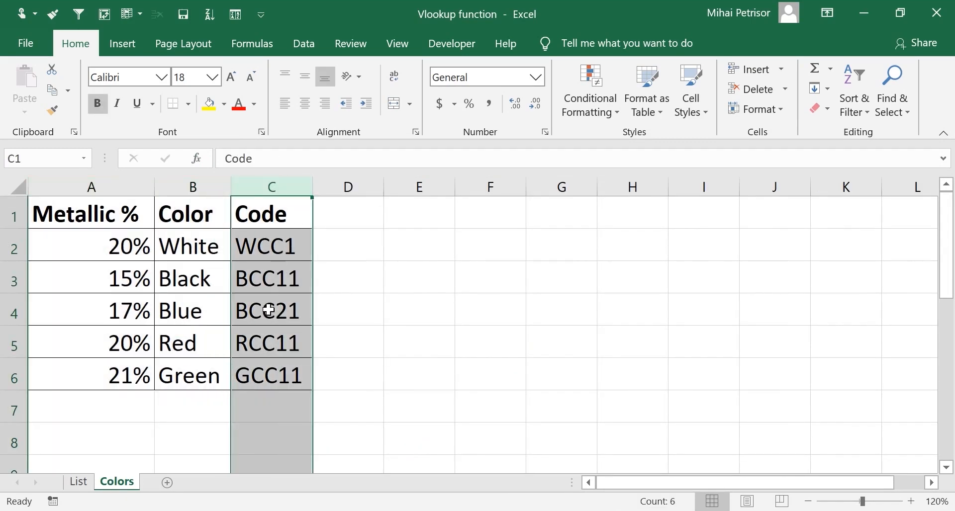
{"action": "left_click", "coordinate": [272, 217]}
{"action": "left_click", "coordinate": [78, 482]}
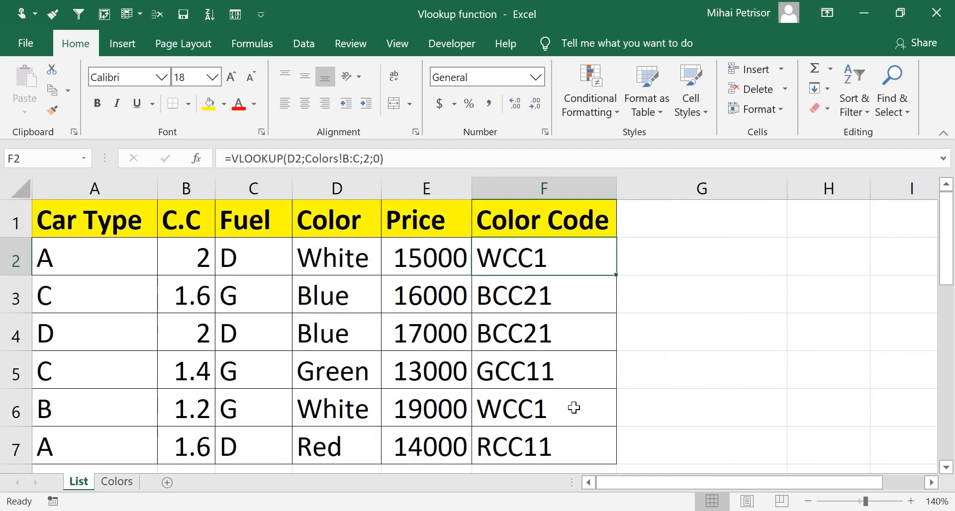
Step: Review the Range_lookup argument of the VLOOKUP in F2 and inspect the complete formula in the cell without changing it
{"action": "left_click", "coordinate": [196, 159]}
{"action": "left_click", "coordinate": [596, 265]}
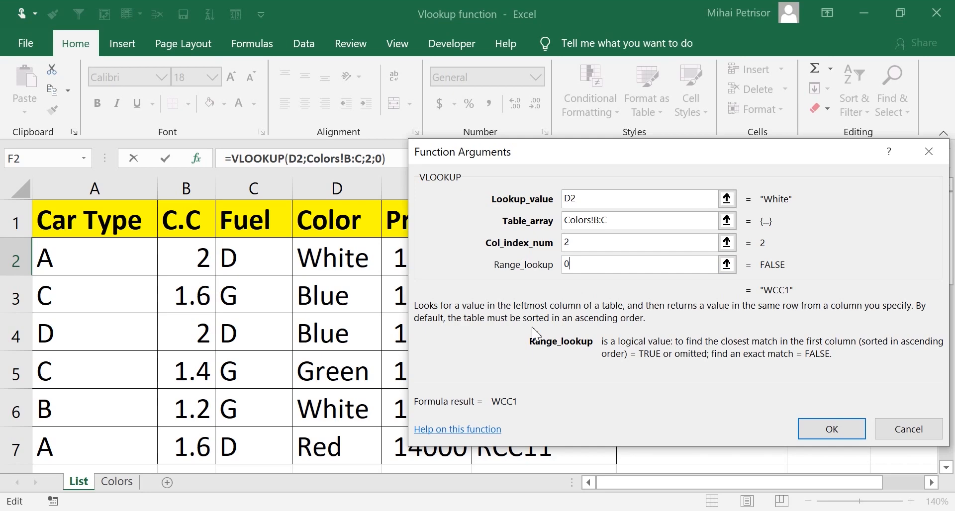
{"action": "key", "text": "Return"}
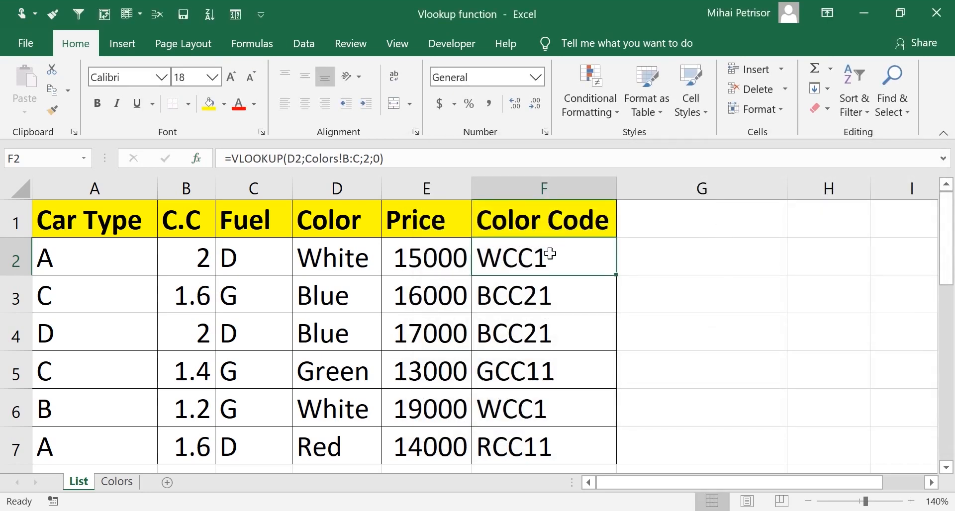
{"action": "double_click", "coordinate": [576, 256]}
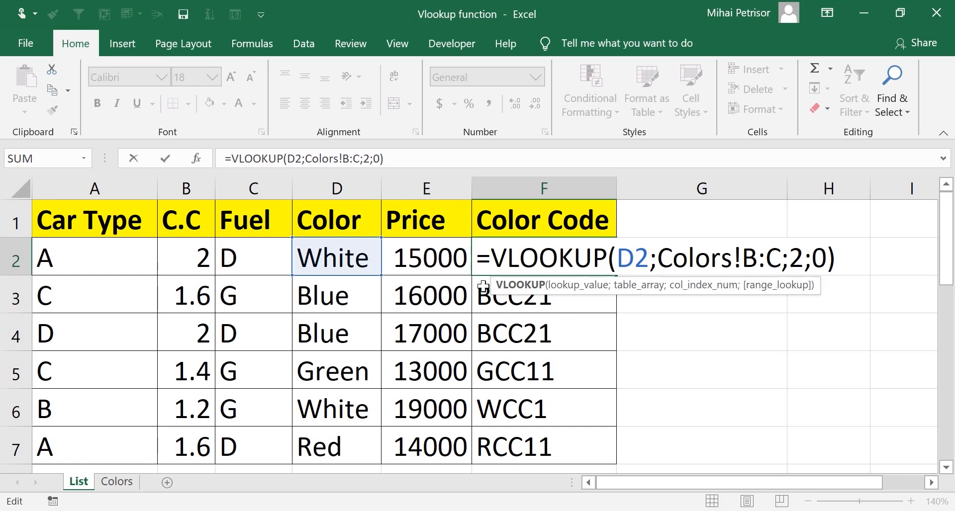
{"action": "key", "text": "Escape"}
{"action": "double_click", "coordinate": [566, 260]}
{"action": "key", "text": "Escape"}
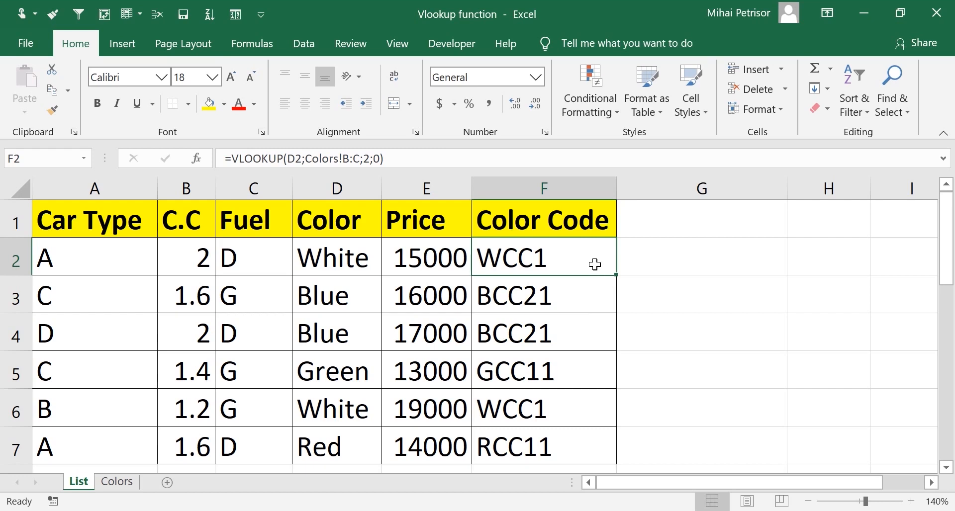
Step: Check the Color Code formulas in F4, F2 and F3, including the range_lookup argument in F2, without editing them
{"action": "left_click", "coordinate": [582, 298]}
{"action": "double_click", "coordinate": [562, 340]}
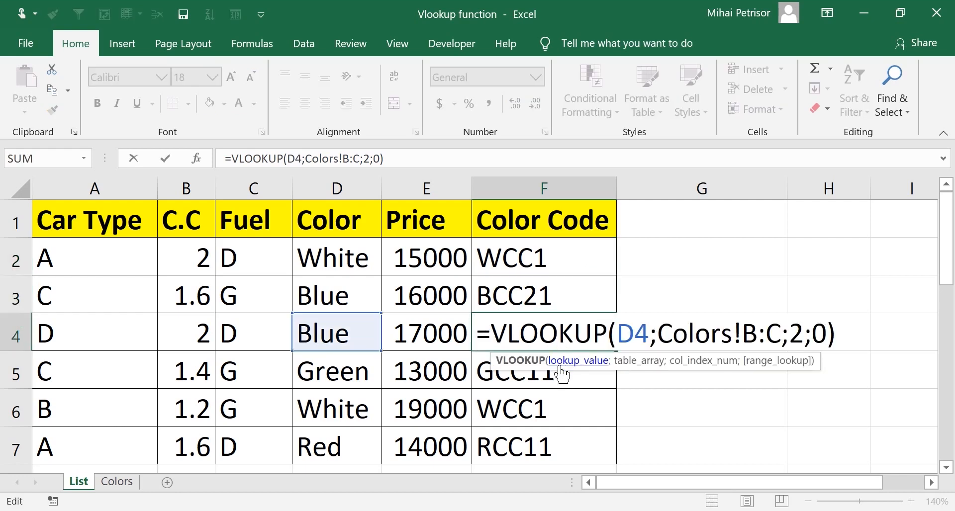
{"action": "key", "text": "Escape"}
{"action": "left_click", "coordinate": [528, 249]}
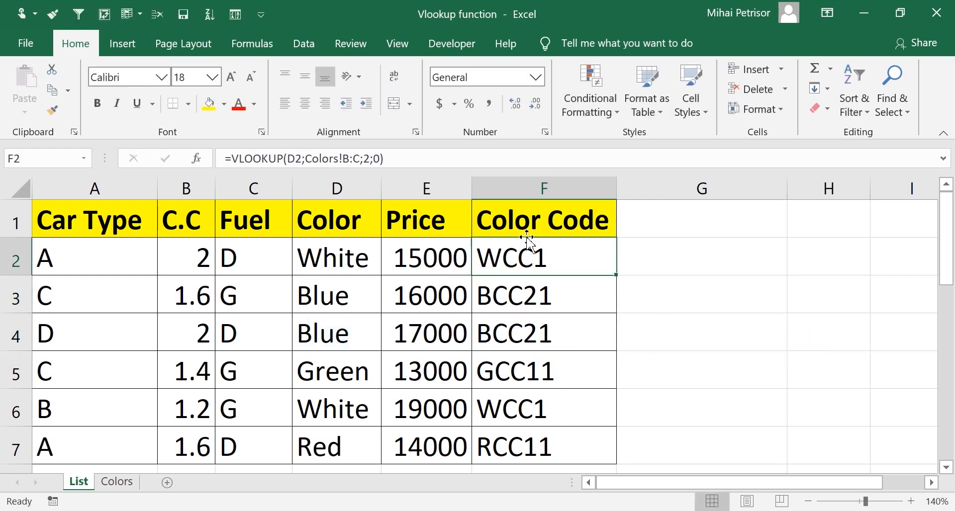
{"action": "left_click", "coordinate": [383, 158]}
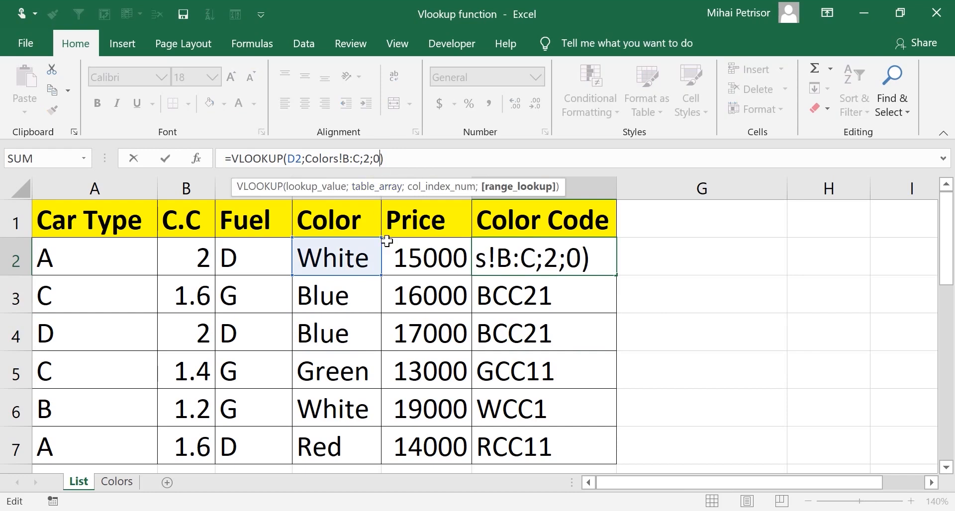
{"action": "key", "text": "Escape"}
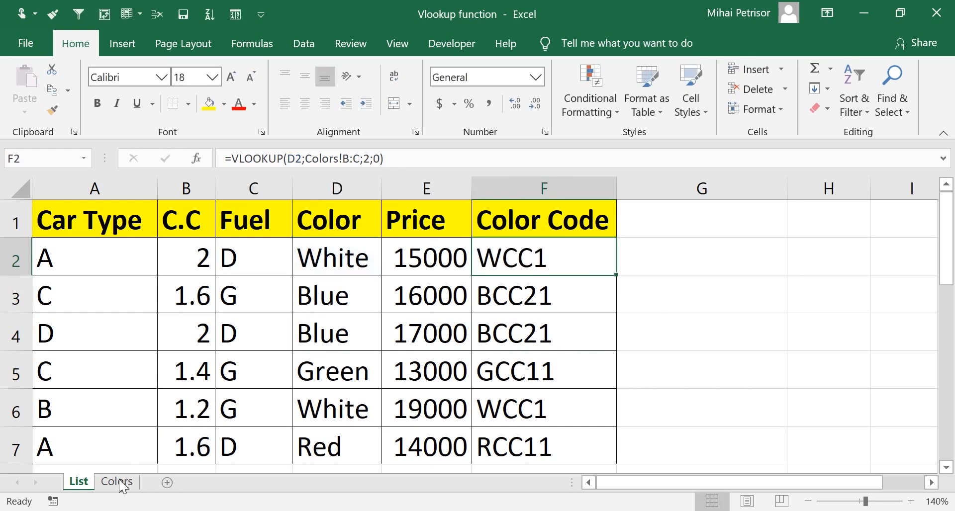
{"action": "left_click", "coordinate": [582, 297]}
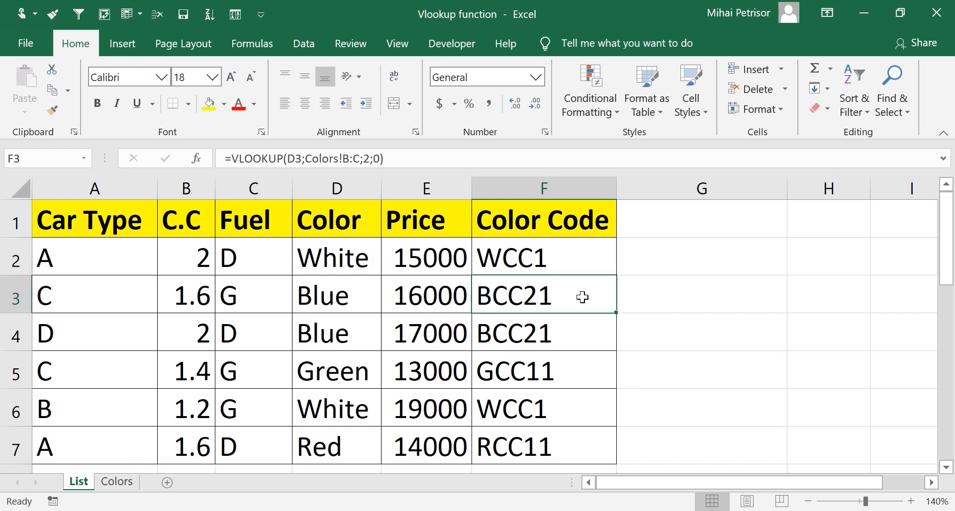